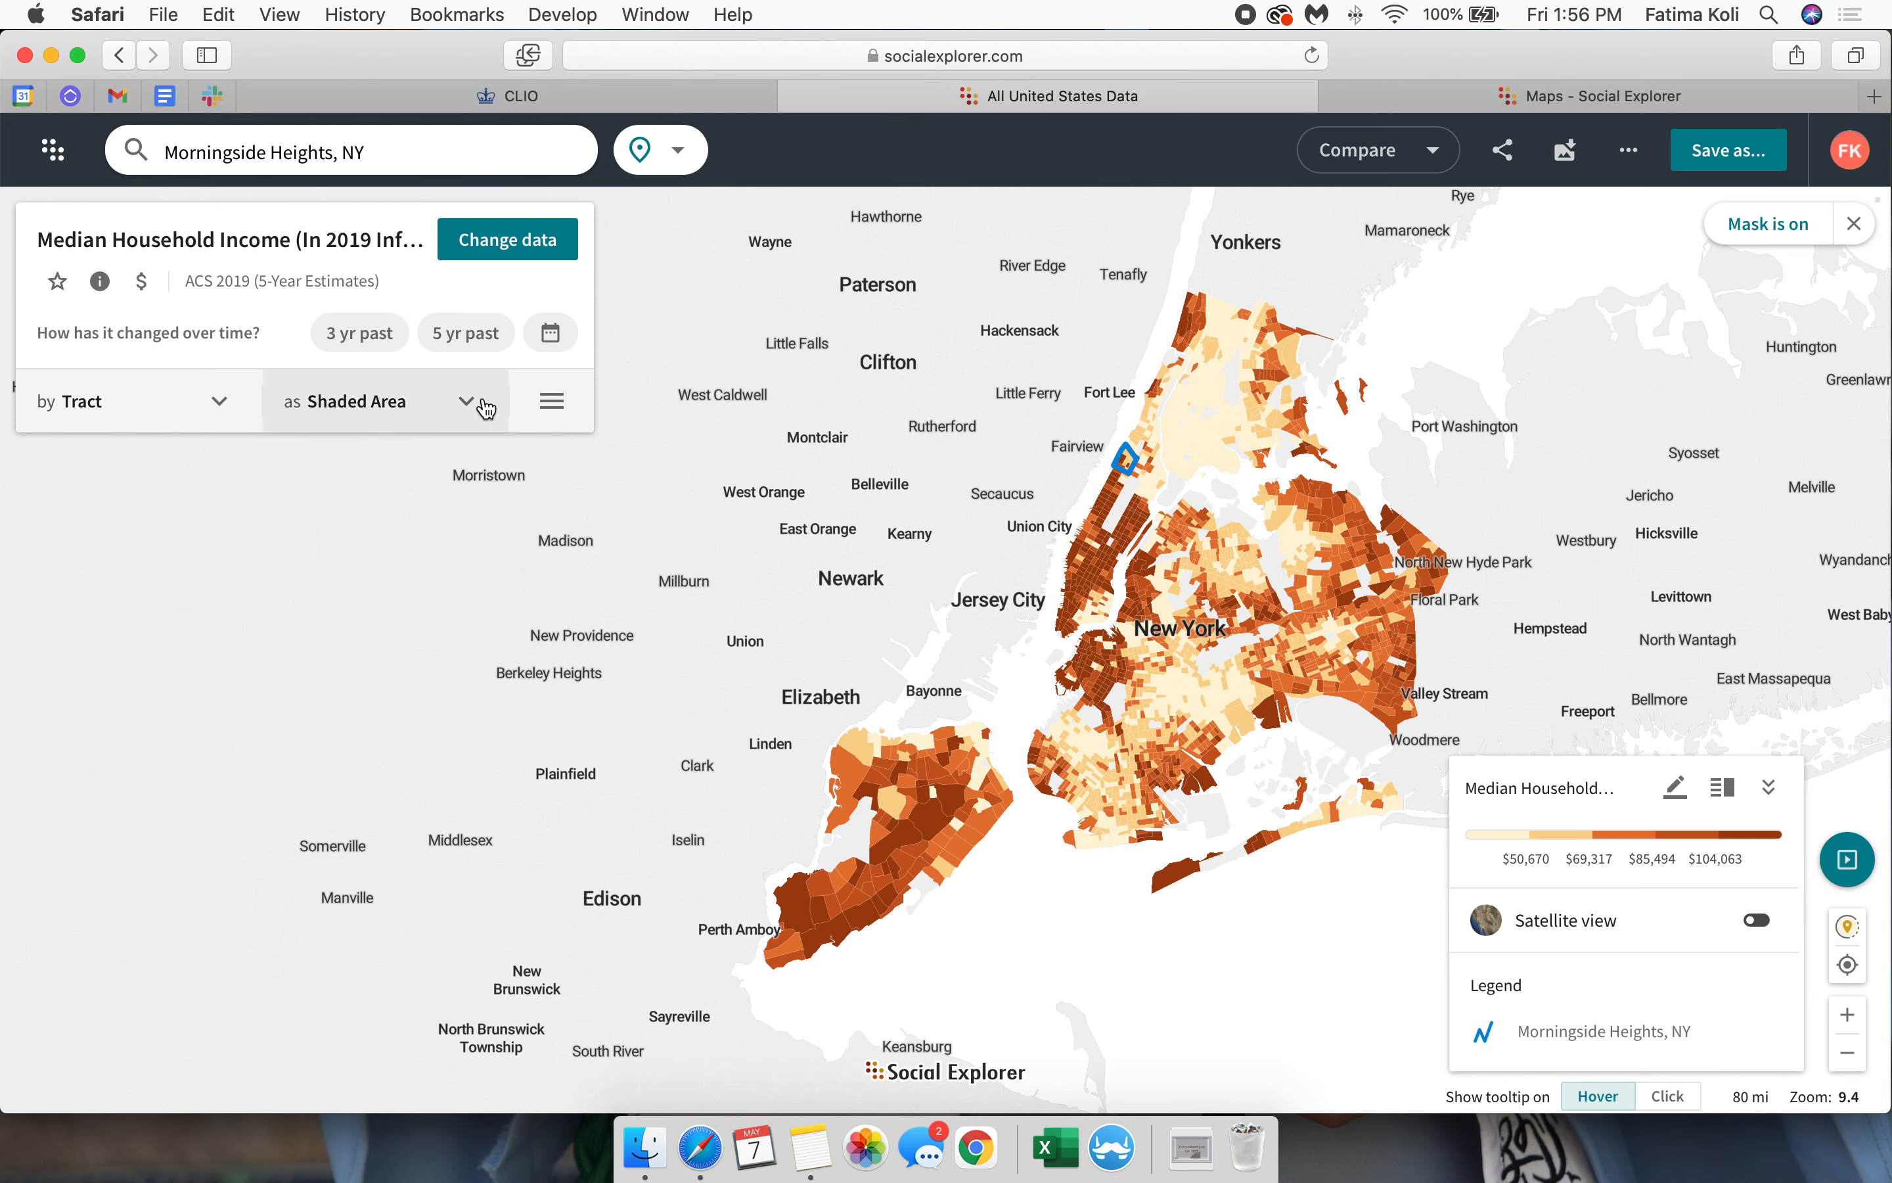
Step: Open the cutpoint settings of the shaded income map and set the classification method to Custom
{"action": "left_click", "coordinate": [433, 412]}
{"action": "left_click", "coordinate": [242, 899]}
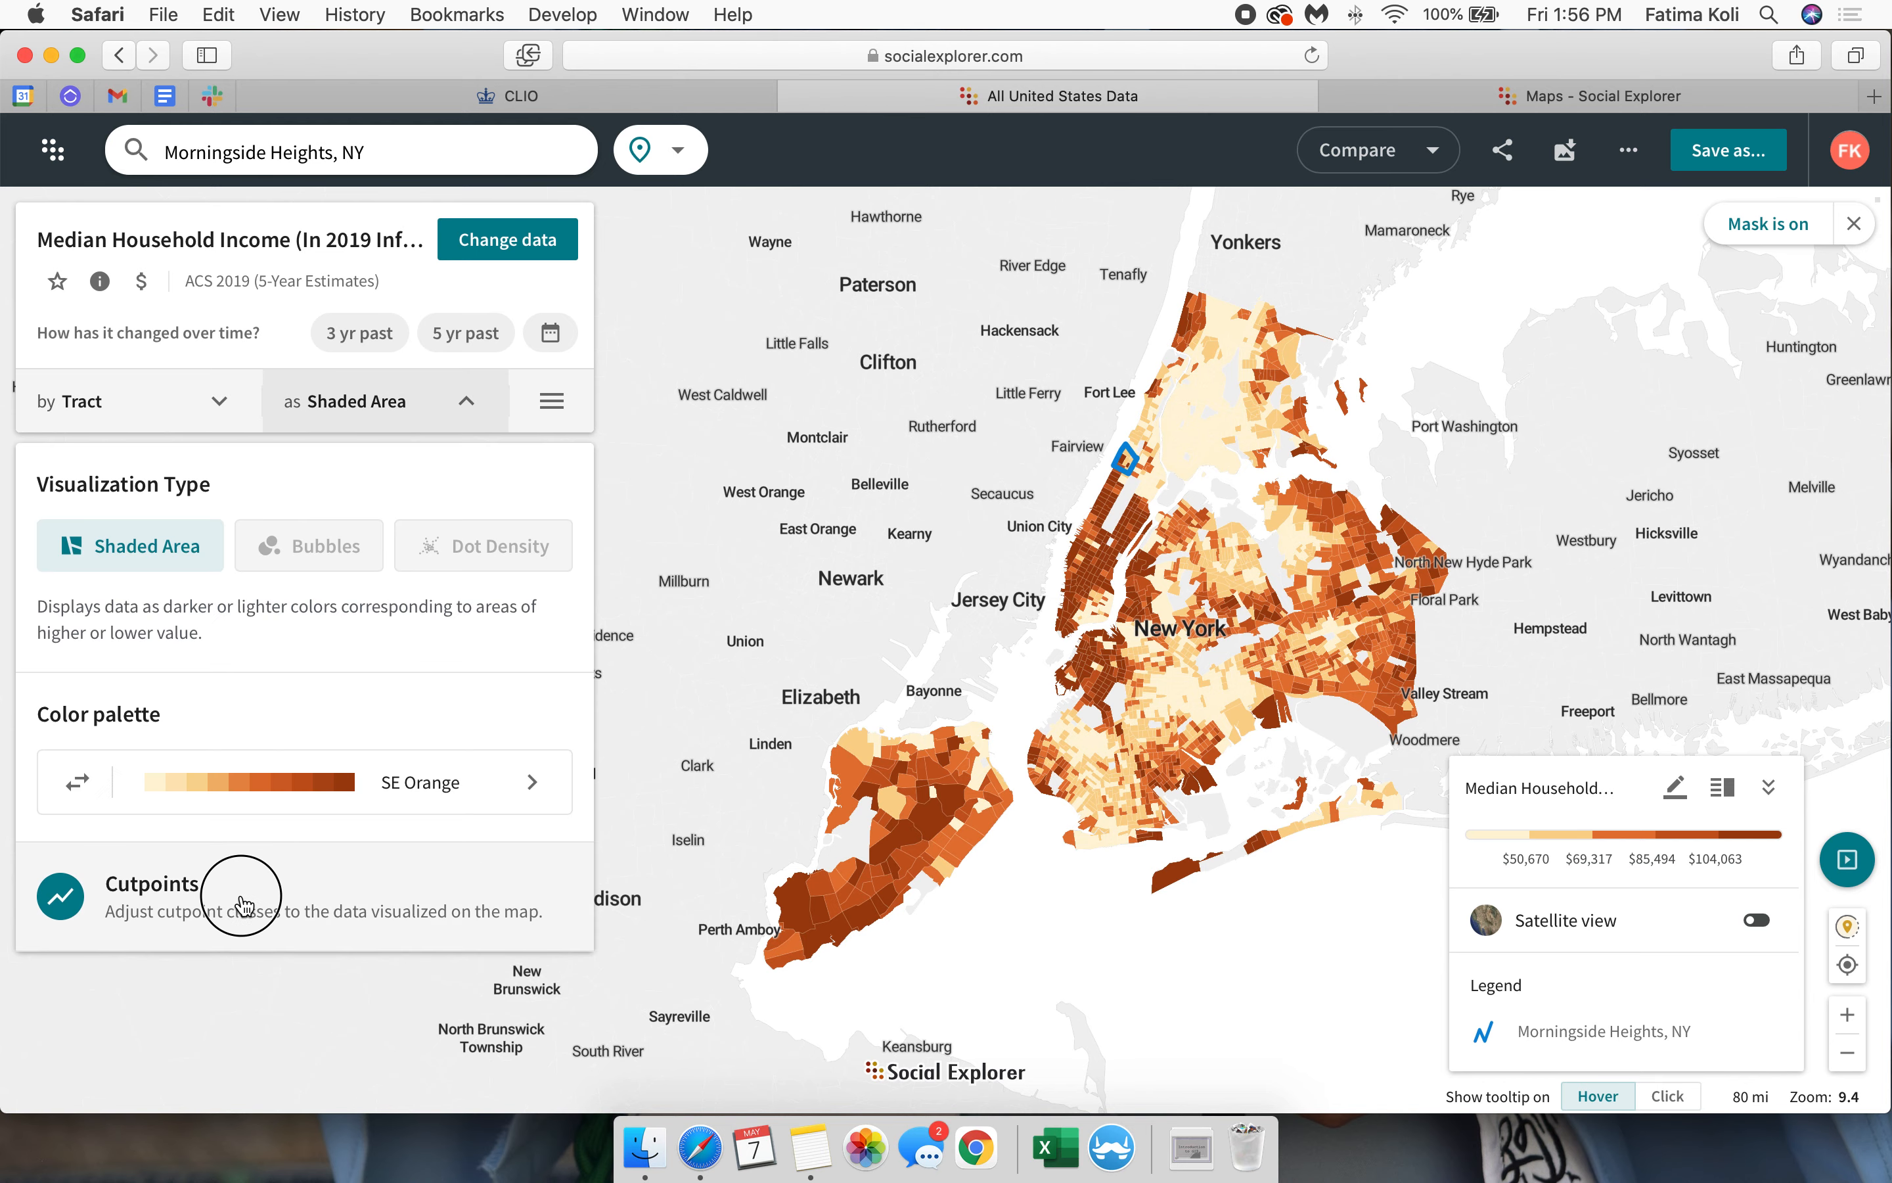
{"action": "left_click", "coordinate": [946, 415]}
{"action": "left_click", "coordinate": [773, 745]}
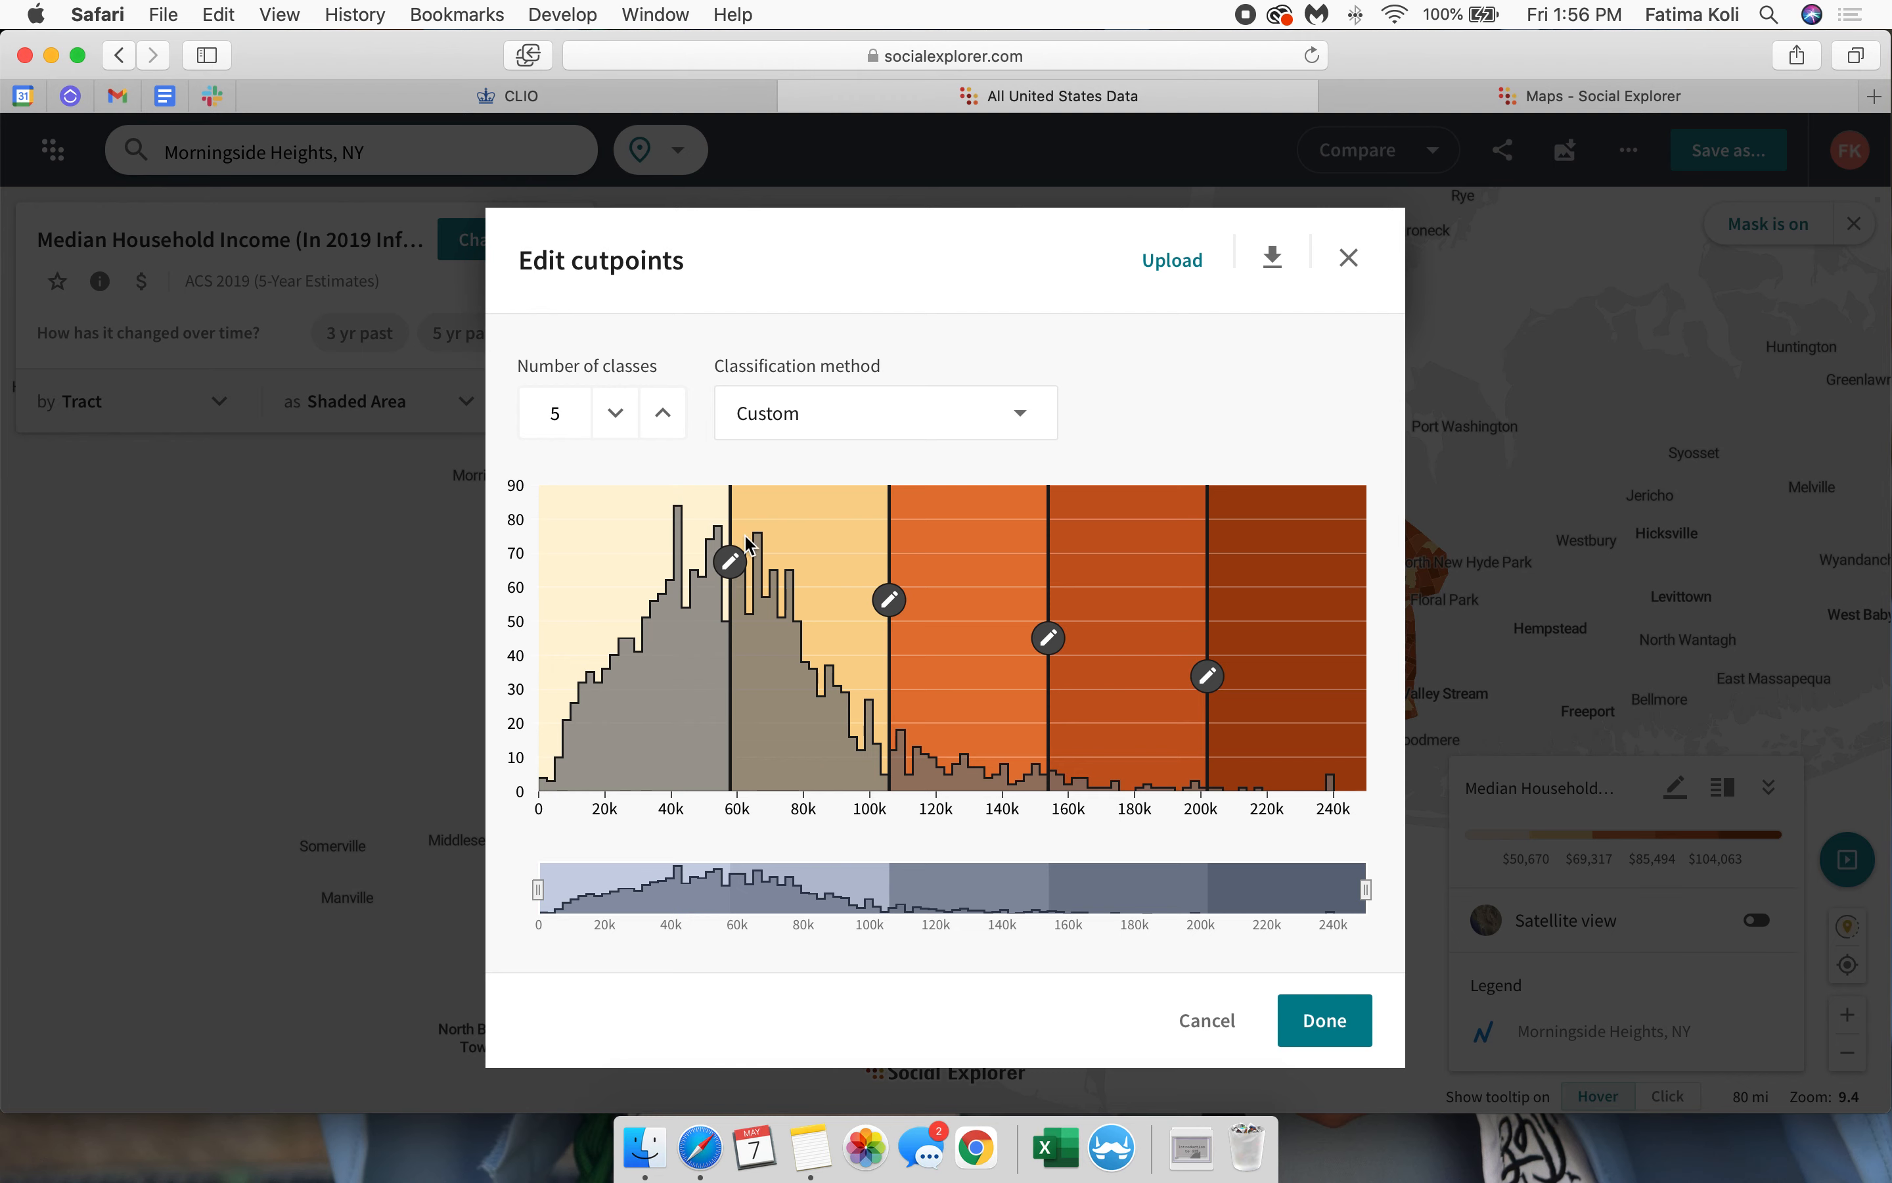
Step: Move the first custom cutpoint to about 45k and the second to about 98k, opening the second cutpoint's value for editing
{"action": "left_click_drag", "start_coordinate": [731, 559], "coordinate": [687, 561]}
{"action": "mouse_move", "coordinate": [898, 608]}
{"action": "left_click_drag", "start_coordinate": [894, 600], "coordinate": [869, 595]}
{"action": "double_click", "coordinate": [950, 630]}
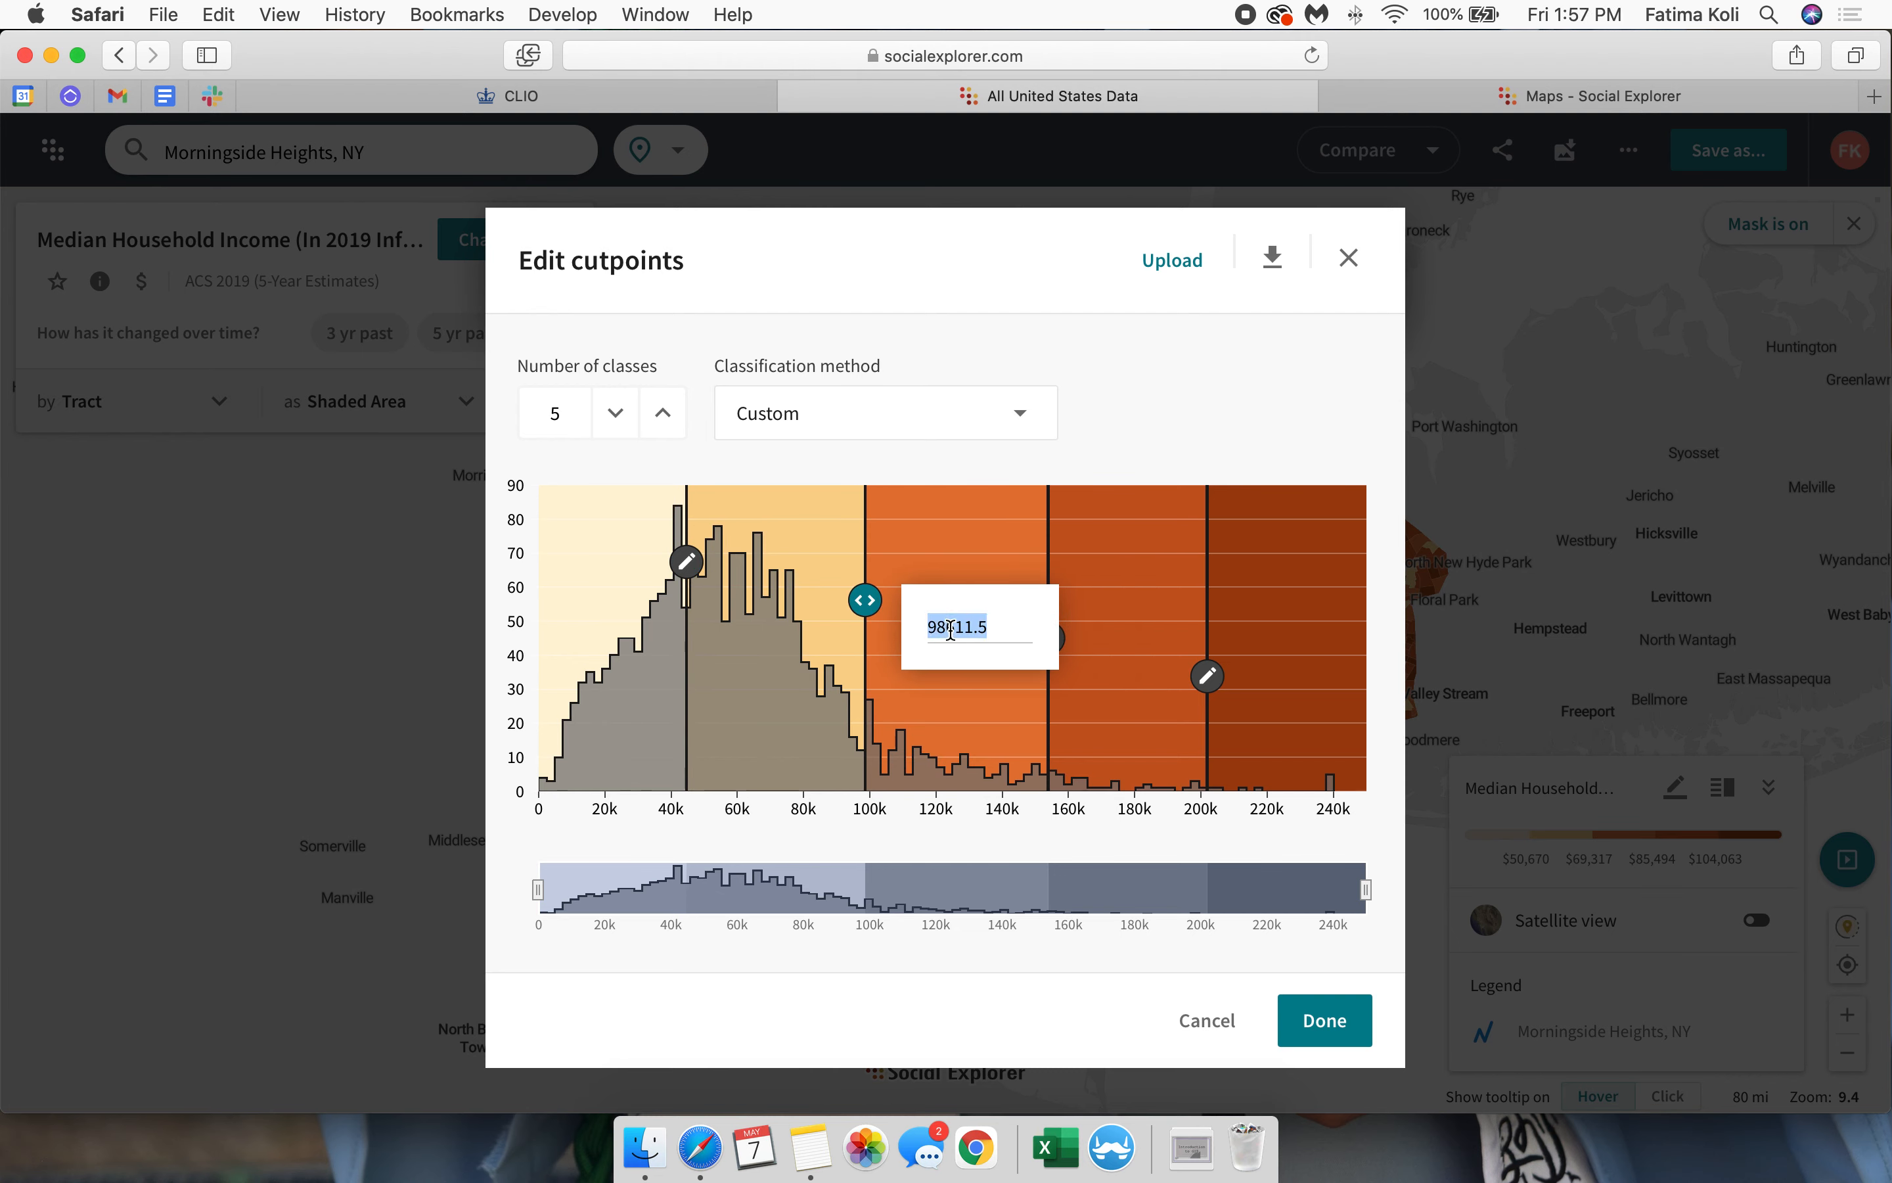
Step: Change the classification method to Natural breaks (Jenks) and apply the cutpoints to the income map
{"action": "left_click", "coordinate": [857, 412]}
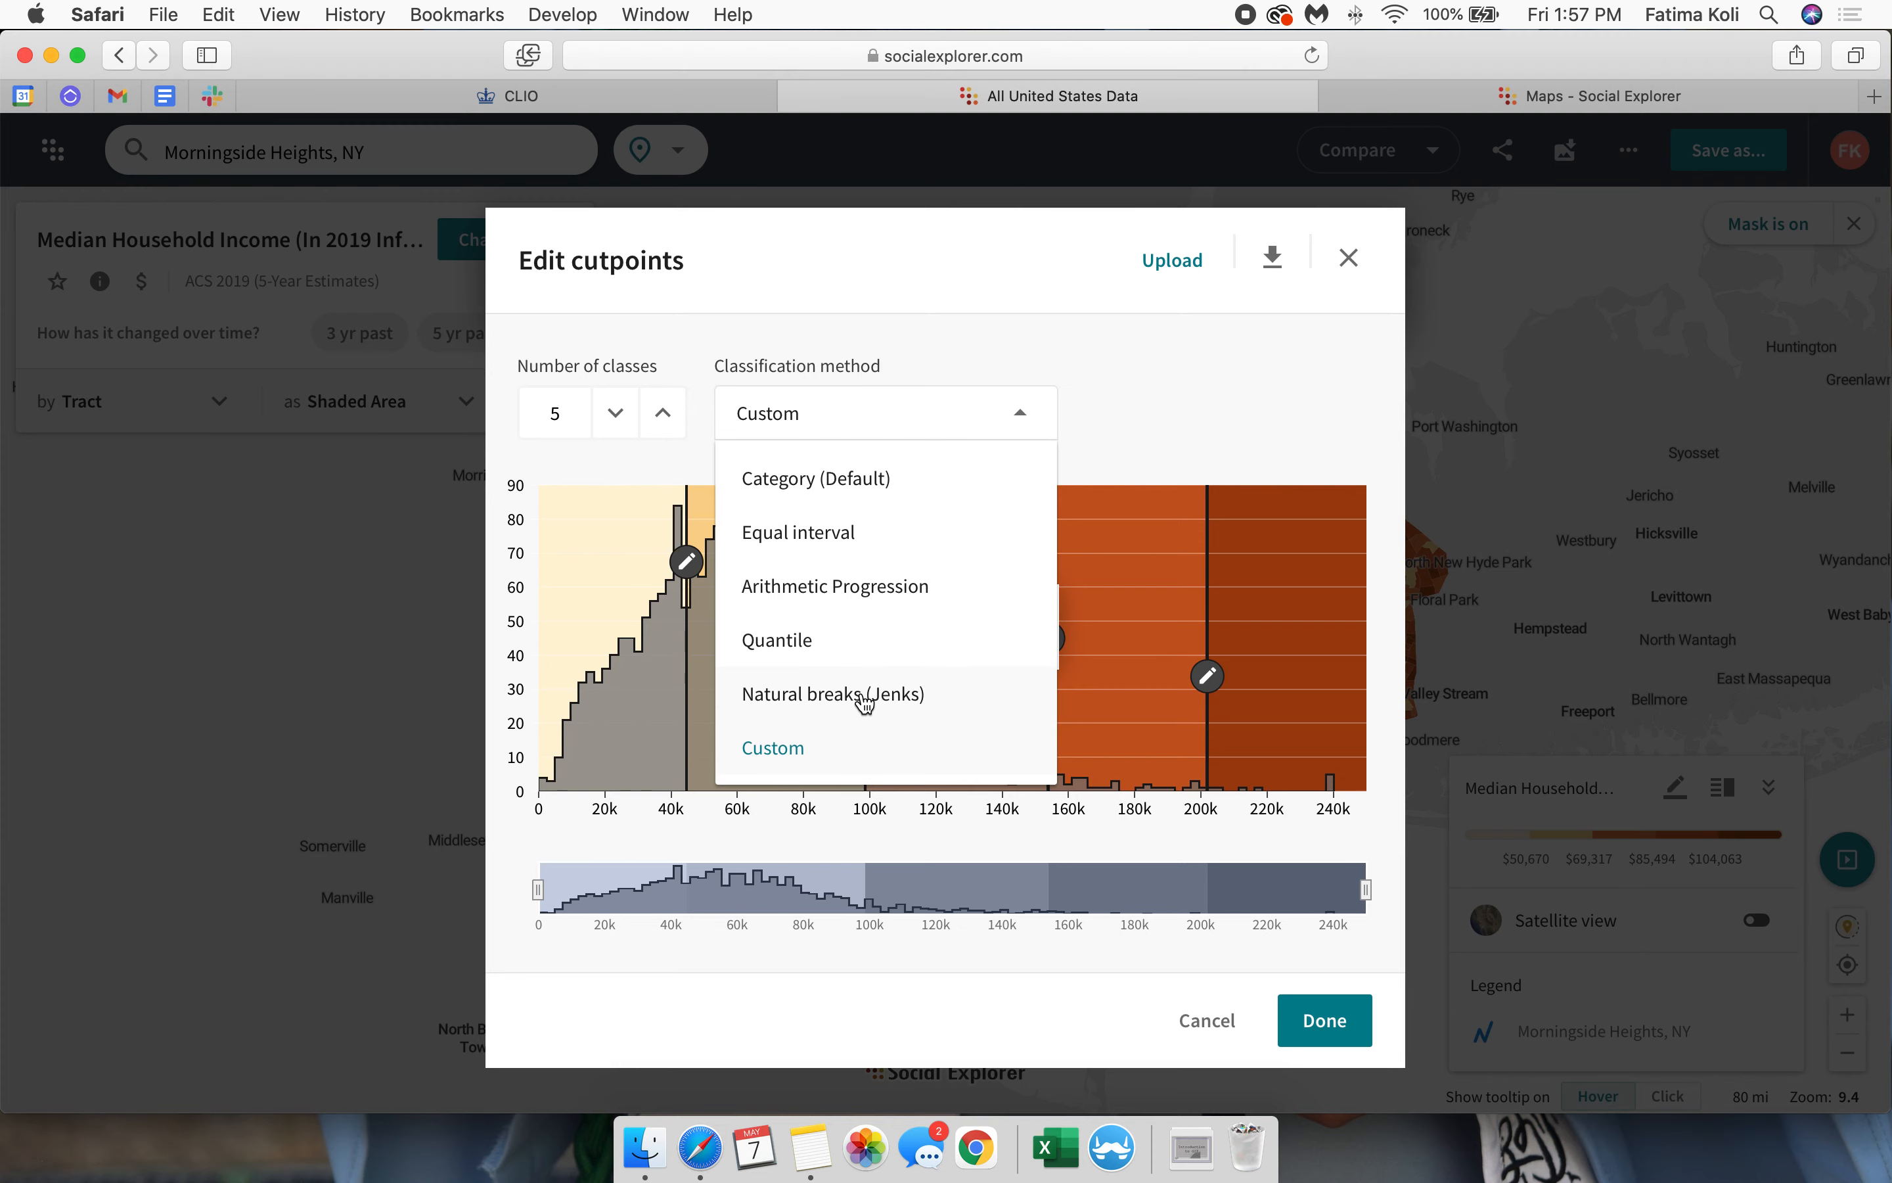
{"action": "left_click", "coordinate": [865, 702]}
{"action": "left_click", "coordinate": [1321, 1022]}
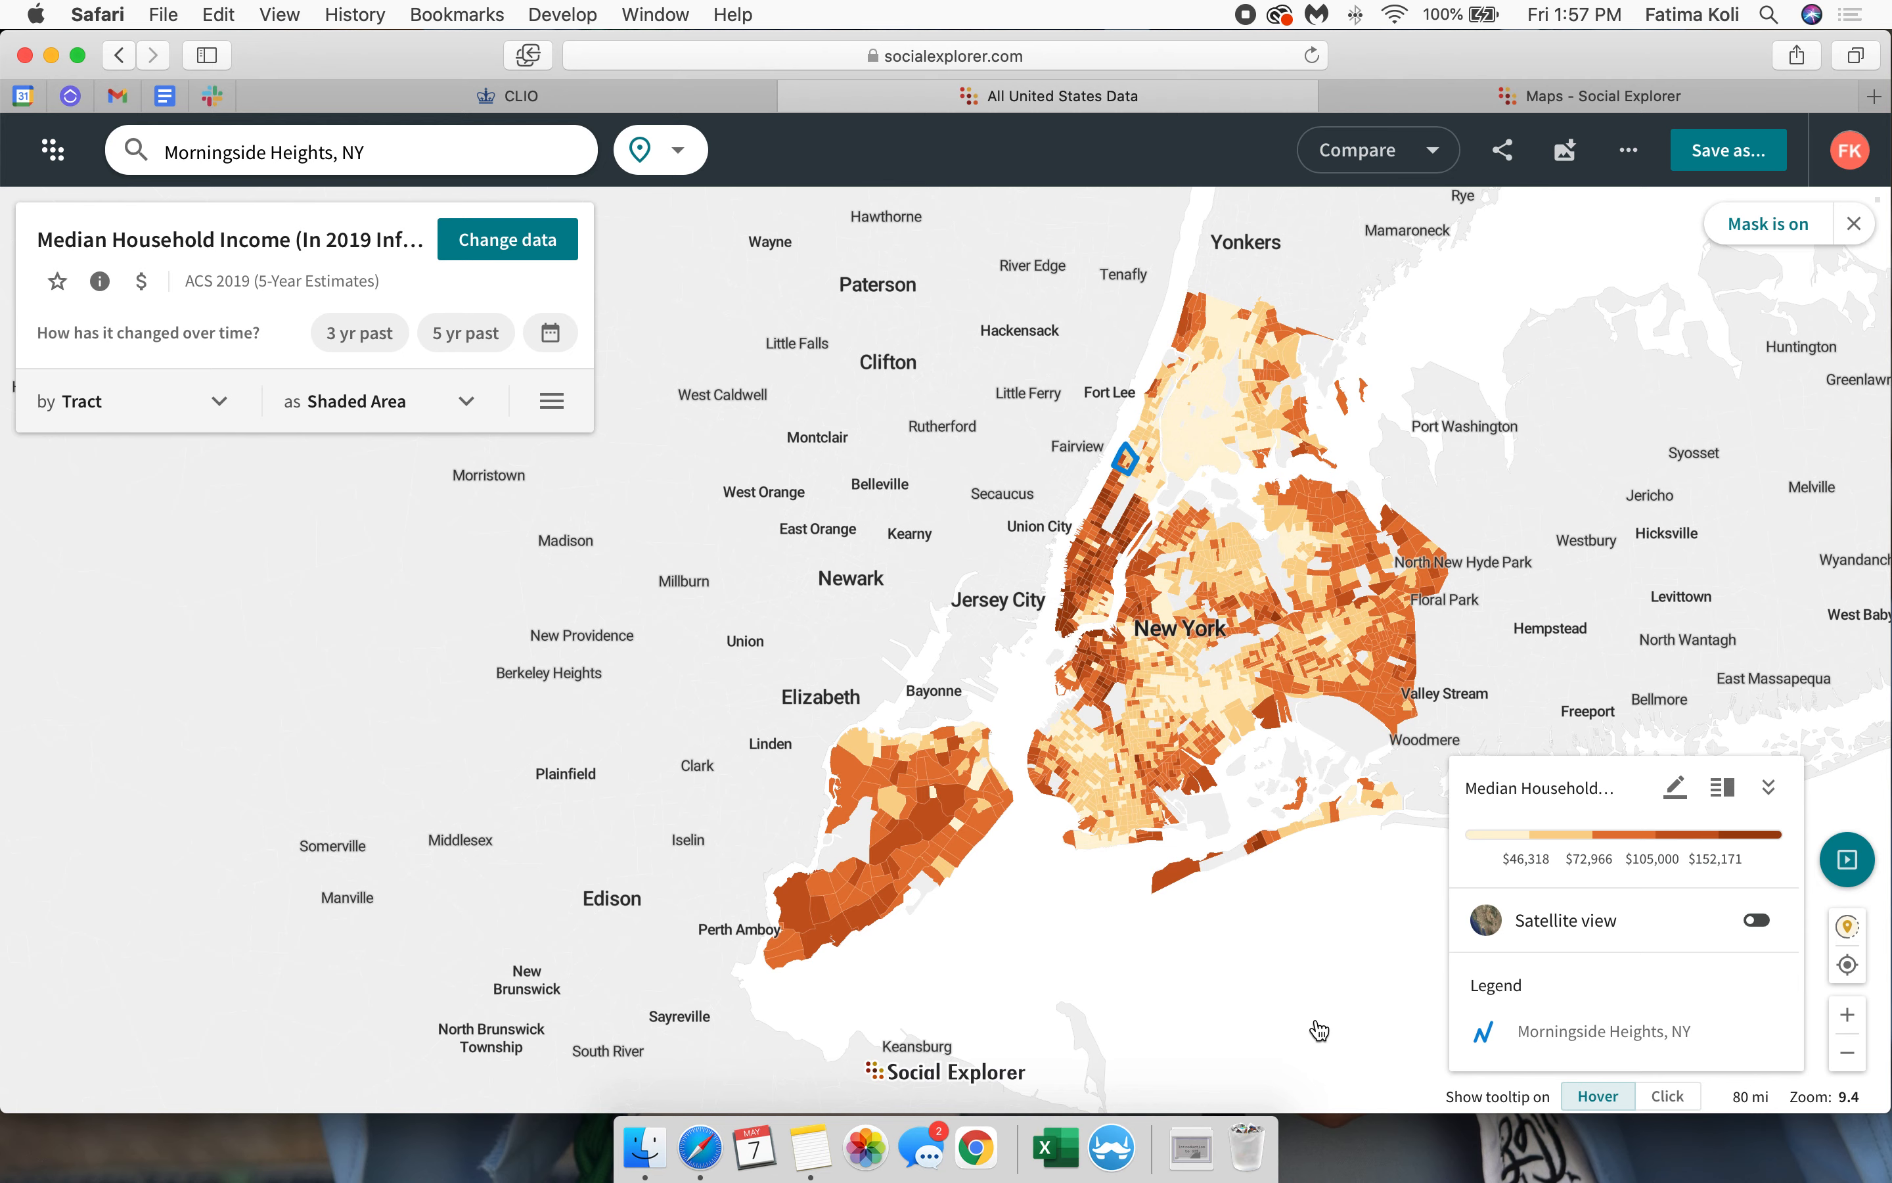
Step: Clear the mask that limits the income map to New York City
{"action": "left_click_drag", "start_coordinate": [1238, 493], "coordinate": [1217, 528]}
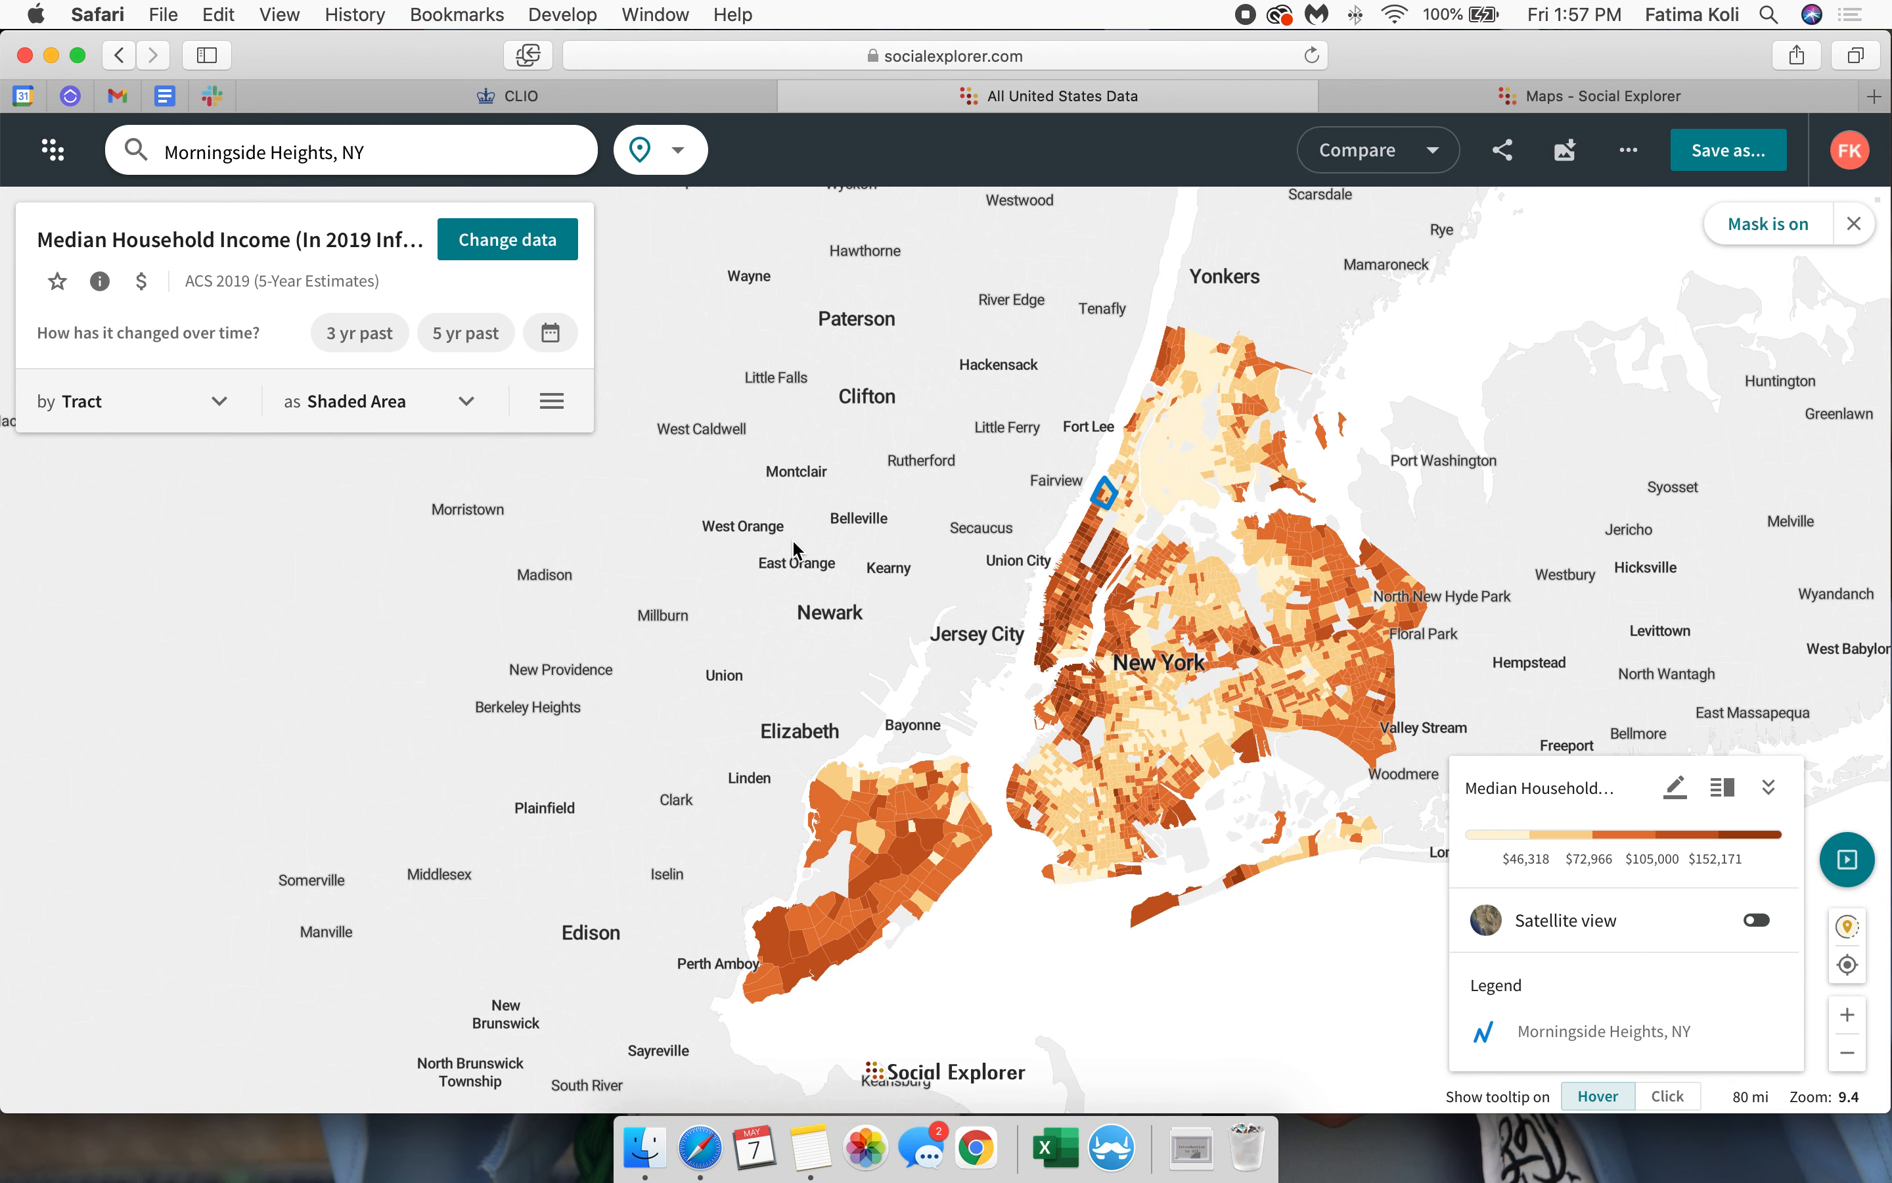
{"action": "left_click", "coordinate": [1856, 226]}
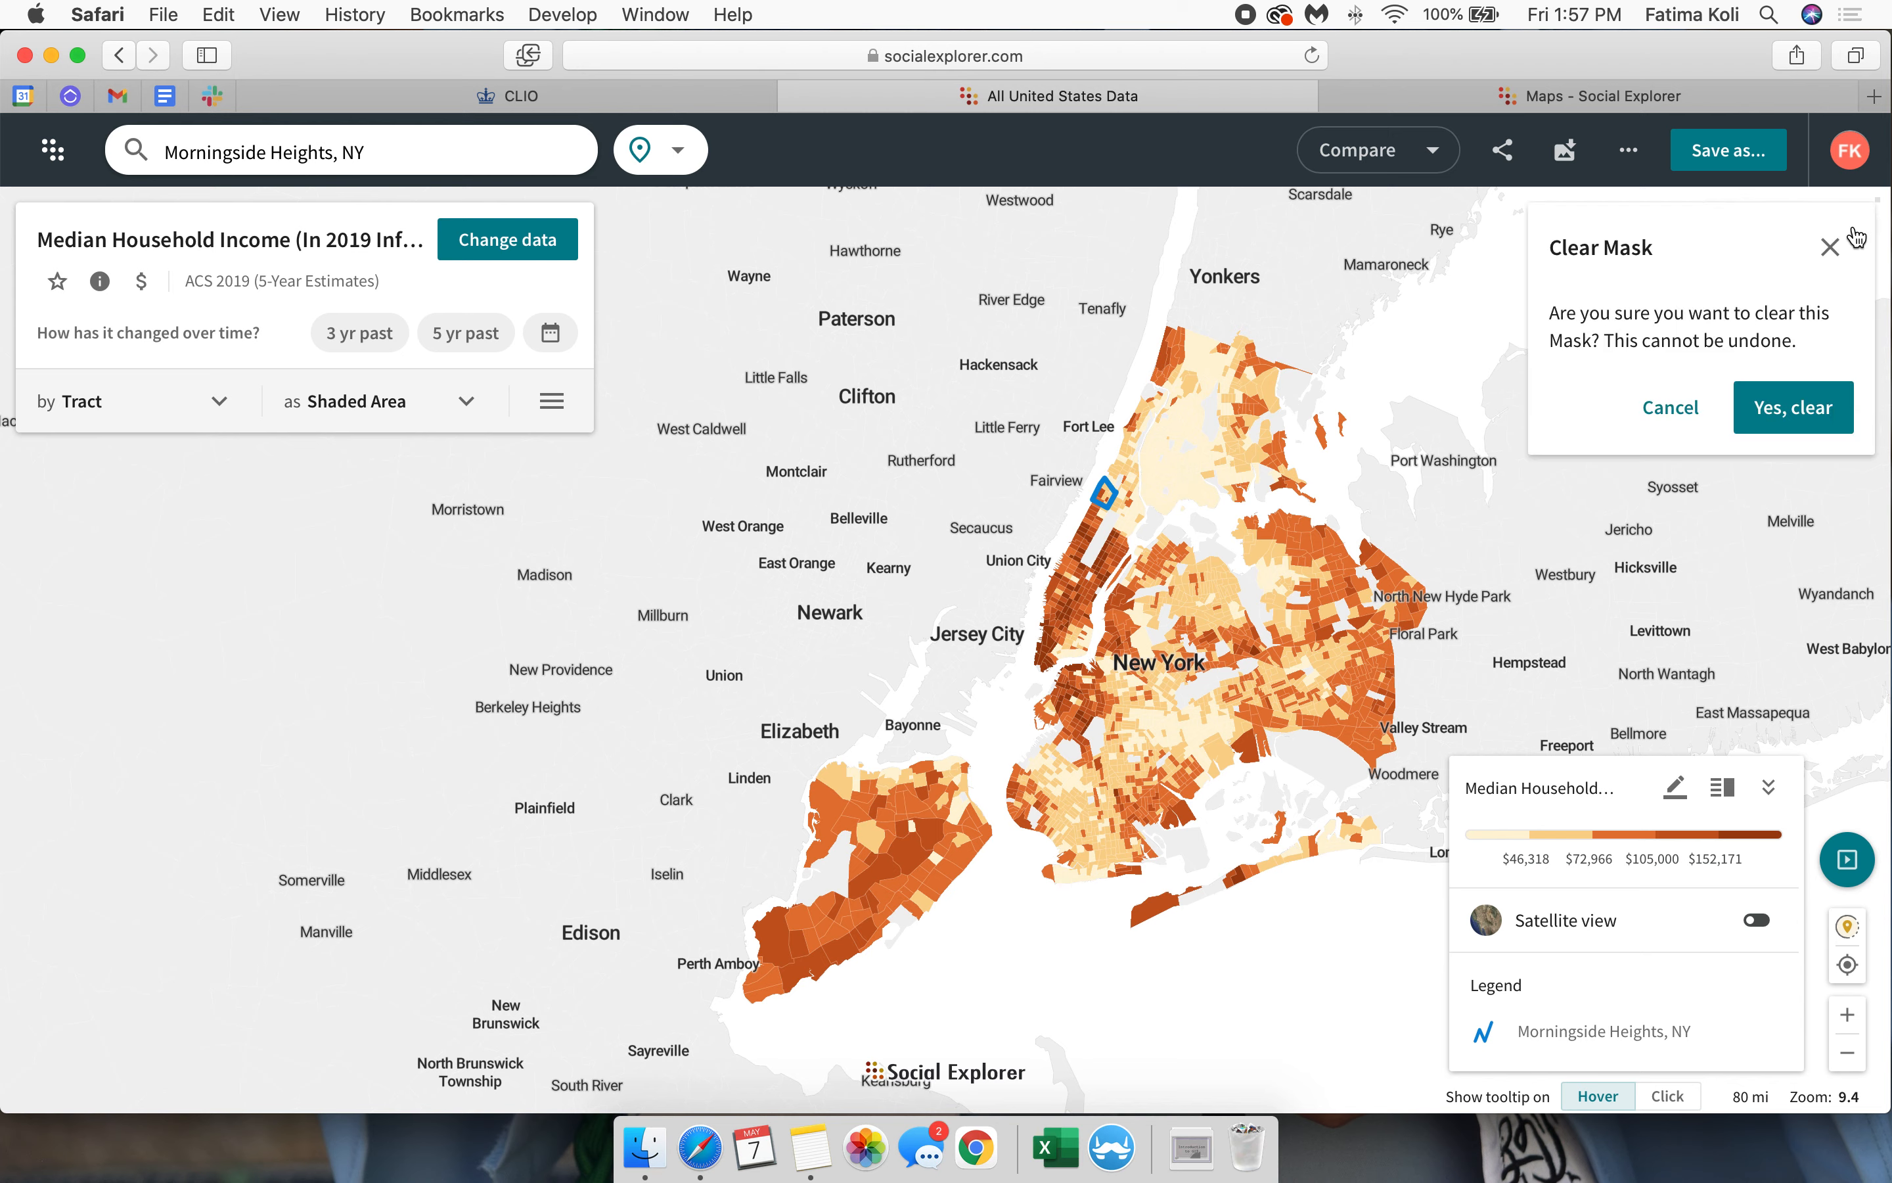
{"action": "left_click", "coordinate": [1785, 419]}
Step: Examine the median household income by tract across the whole United States
{"action": "scroll", "coordinate": [1118, 970], "scroll_direction": "down", "scroll_amount": 5}
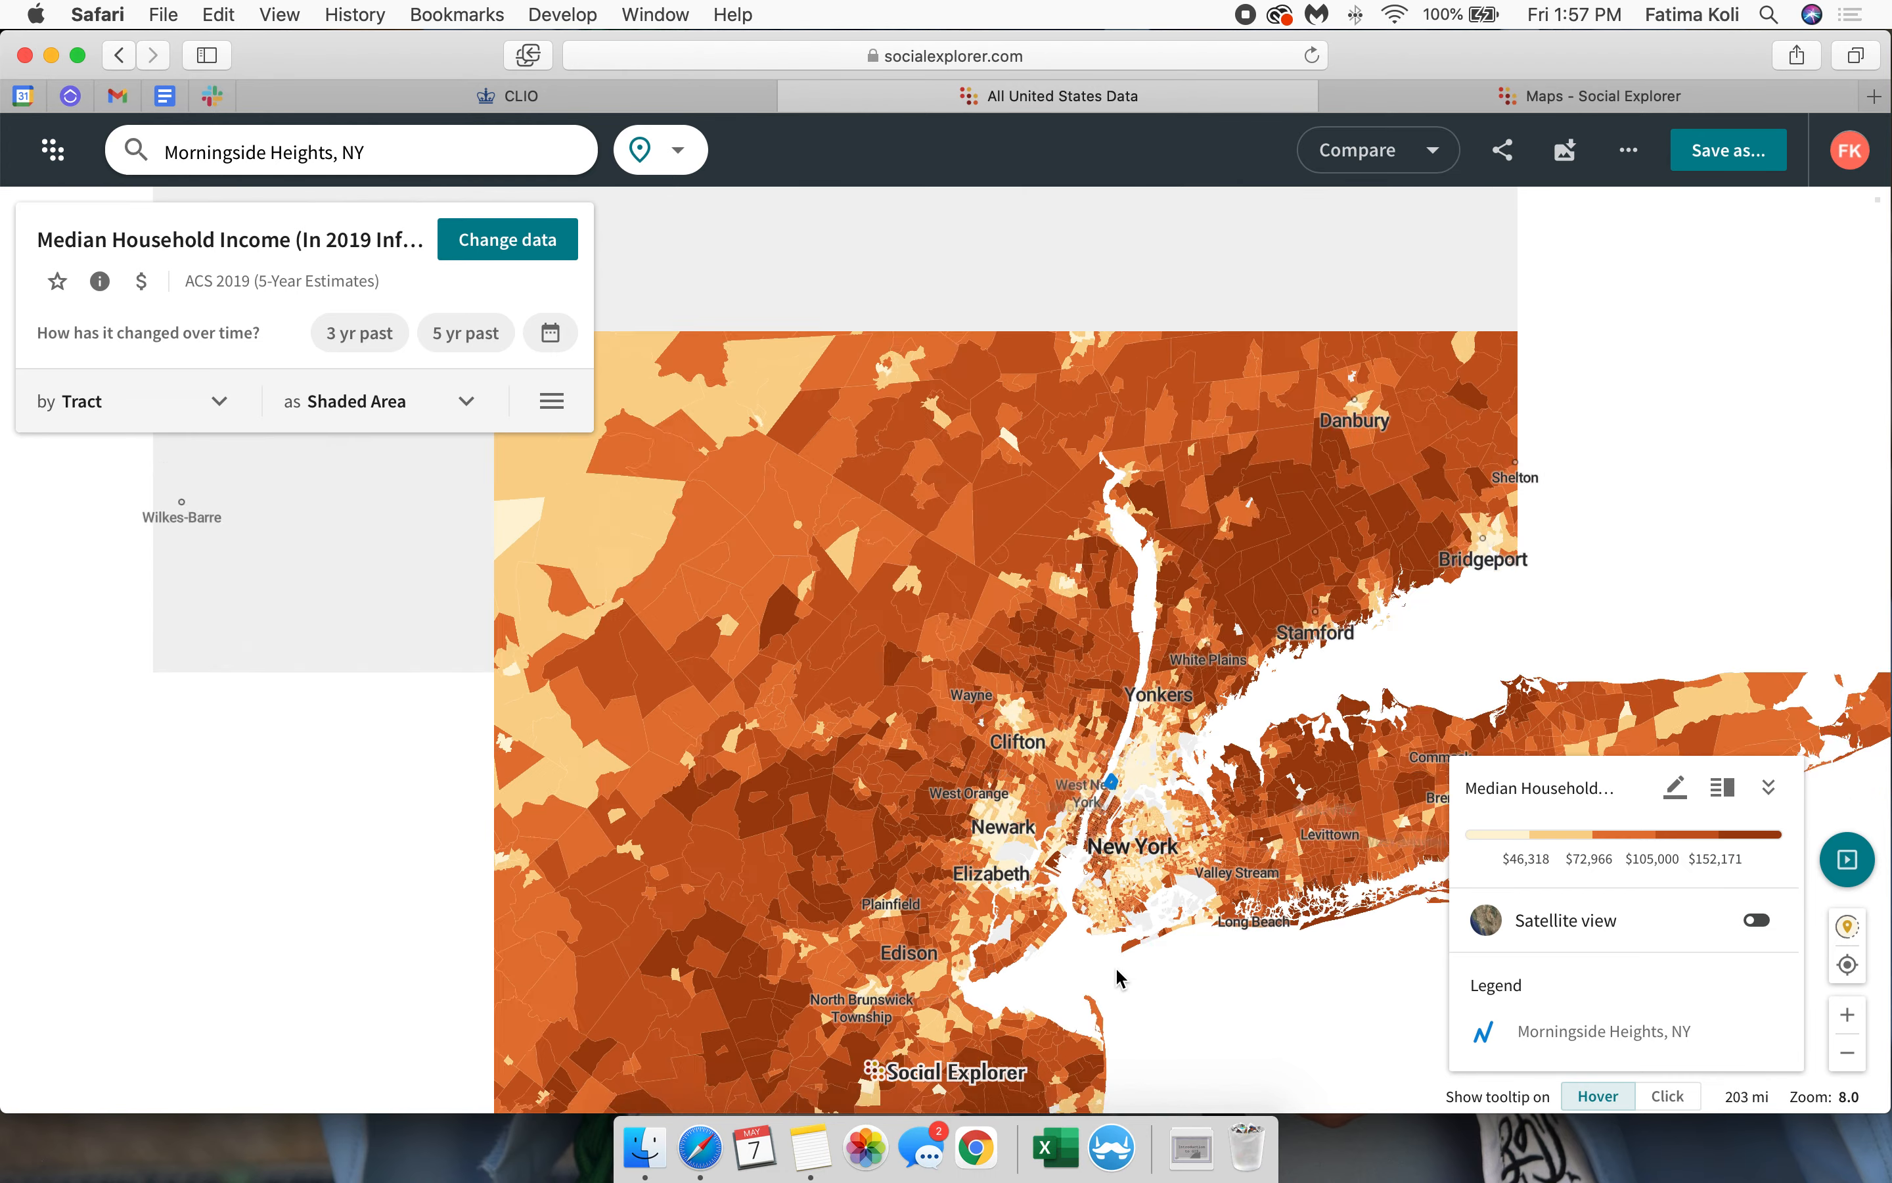
{"action": "scroll", "coordinate": [1152, 907], "scroll_direction": "down", "scroll_amount": 5}
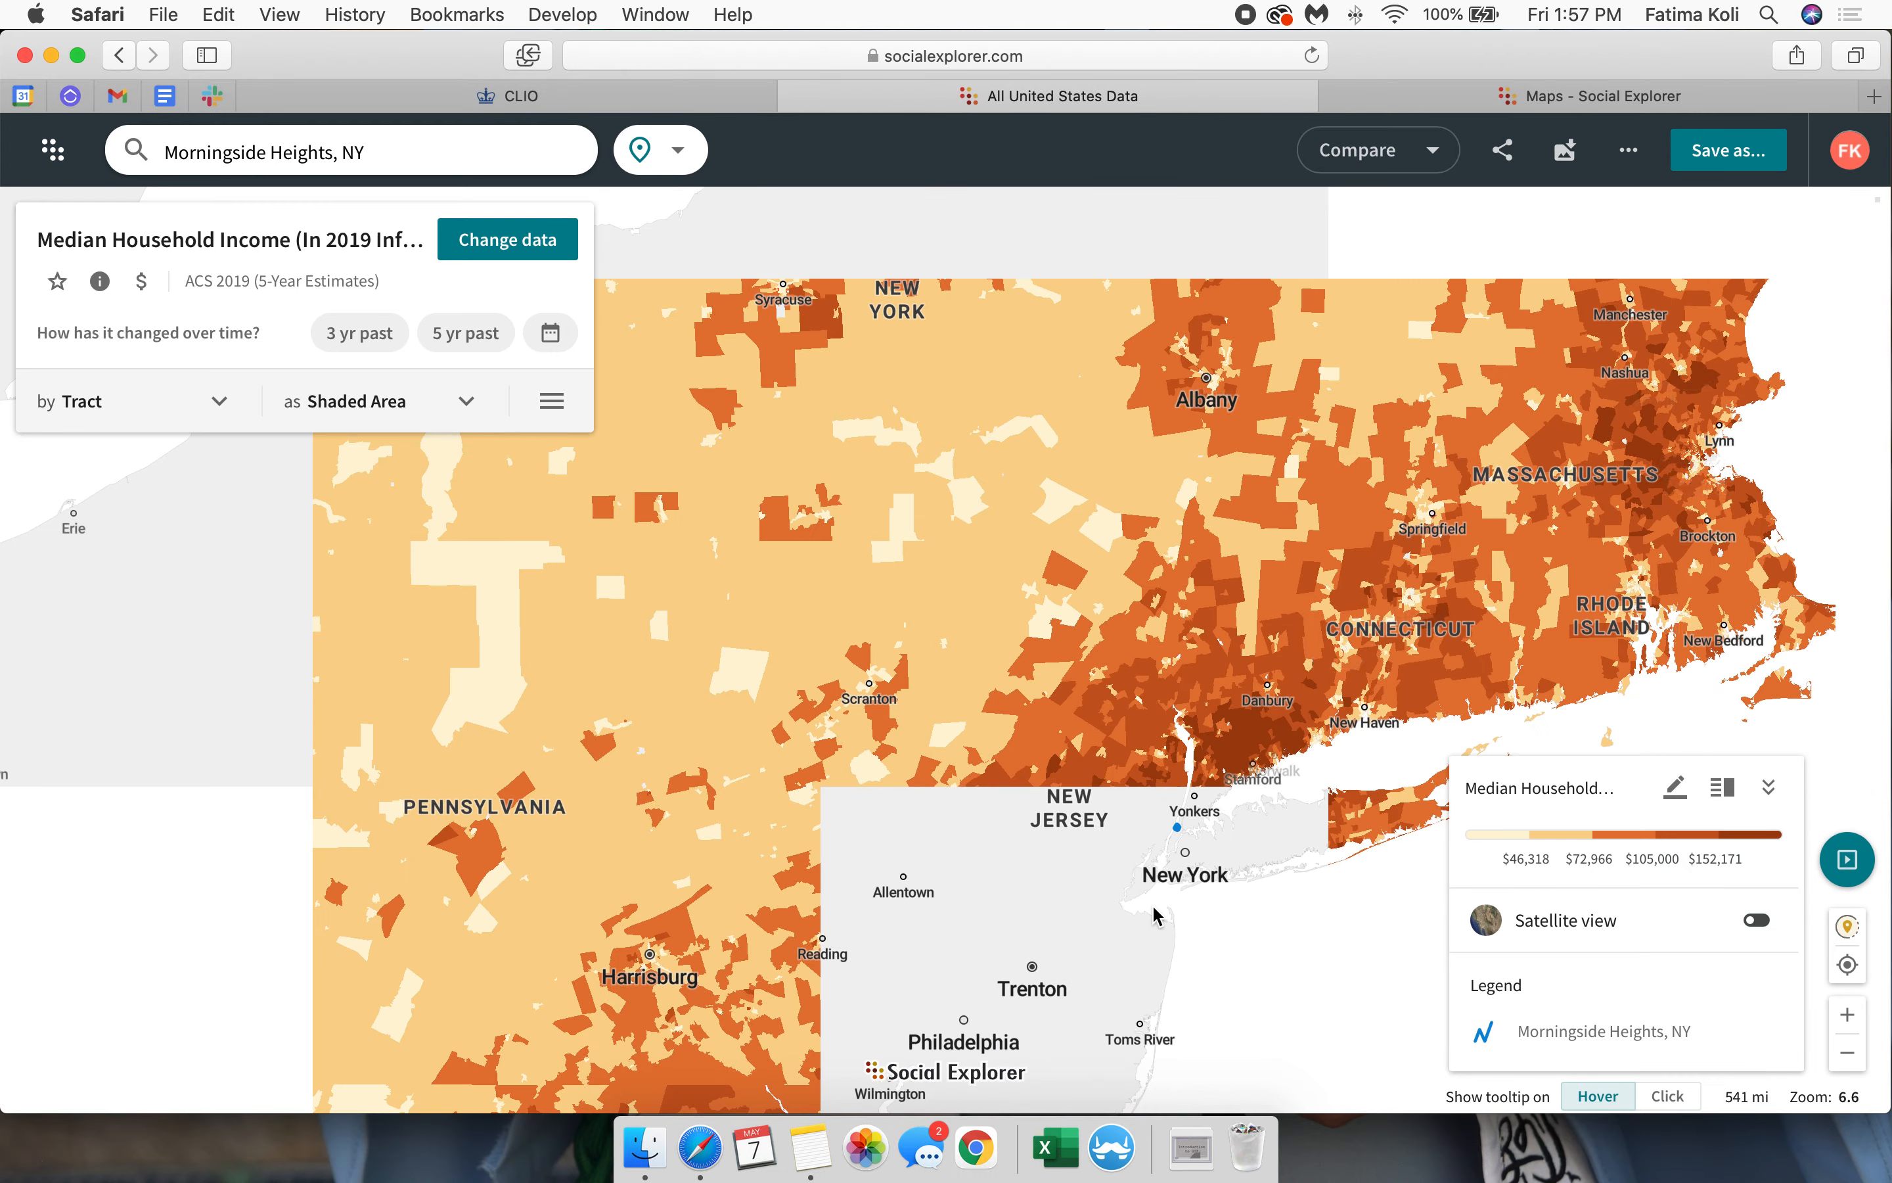
{"action": "scroll", "coordinate": [1216, 997], "scroll_direction": "down", "scroll_amount": 2}
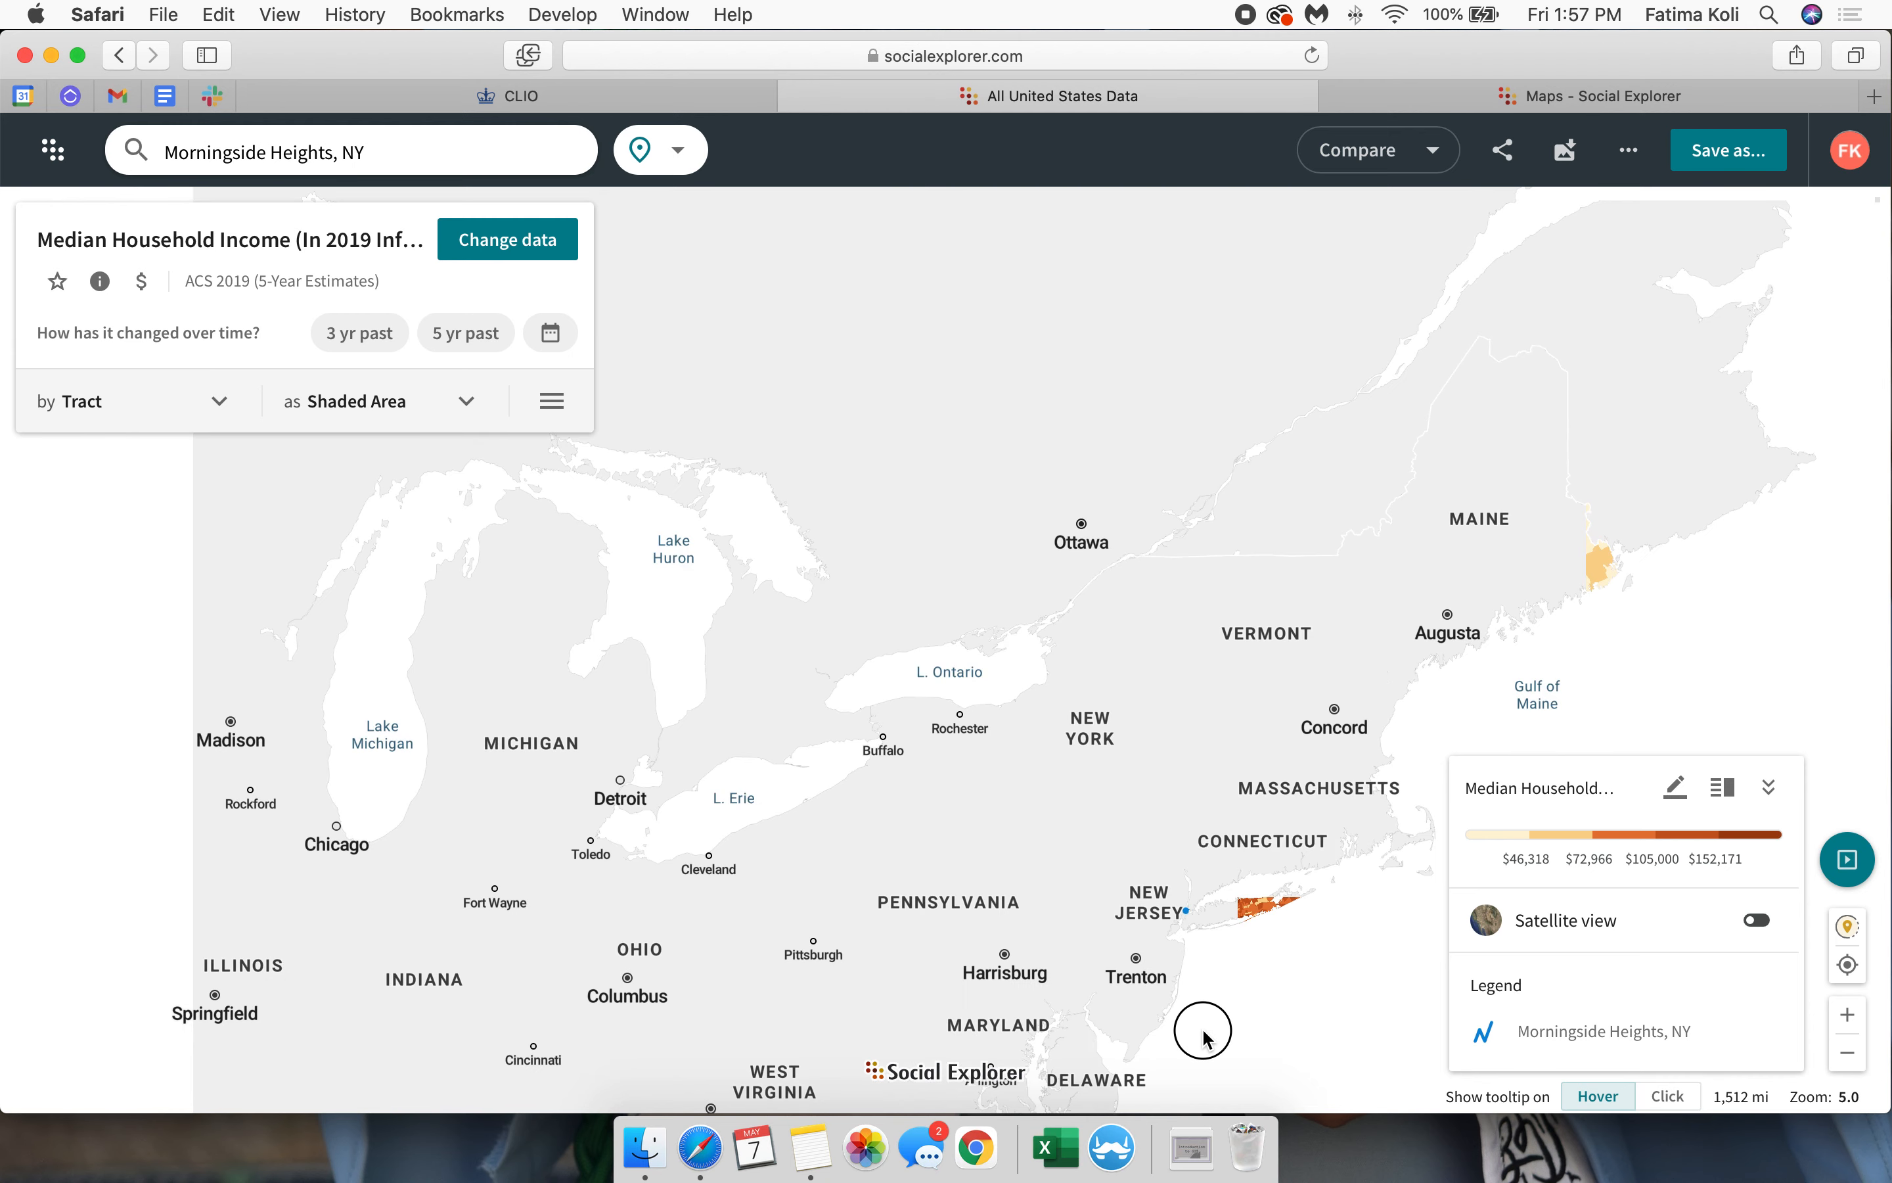
{"action": "scroll", "coordinate": [1313, 854], "scroll_direction": "down", "scroll_amount": 3}
{"action": "scroll", "coordinate": [1311, 843], "scroll_direction": "up", "scroll_amount": 2}
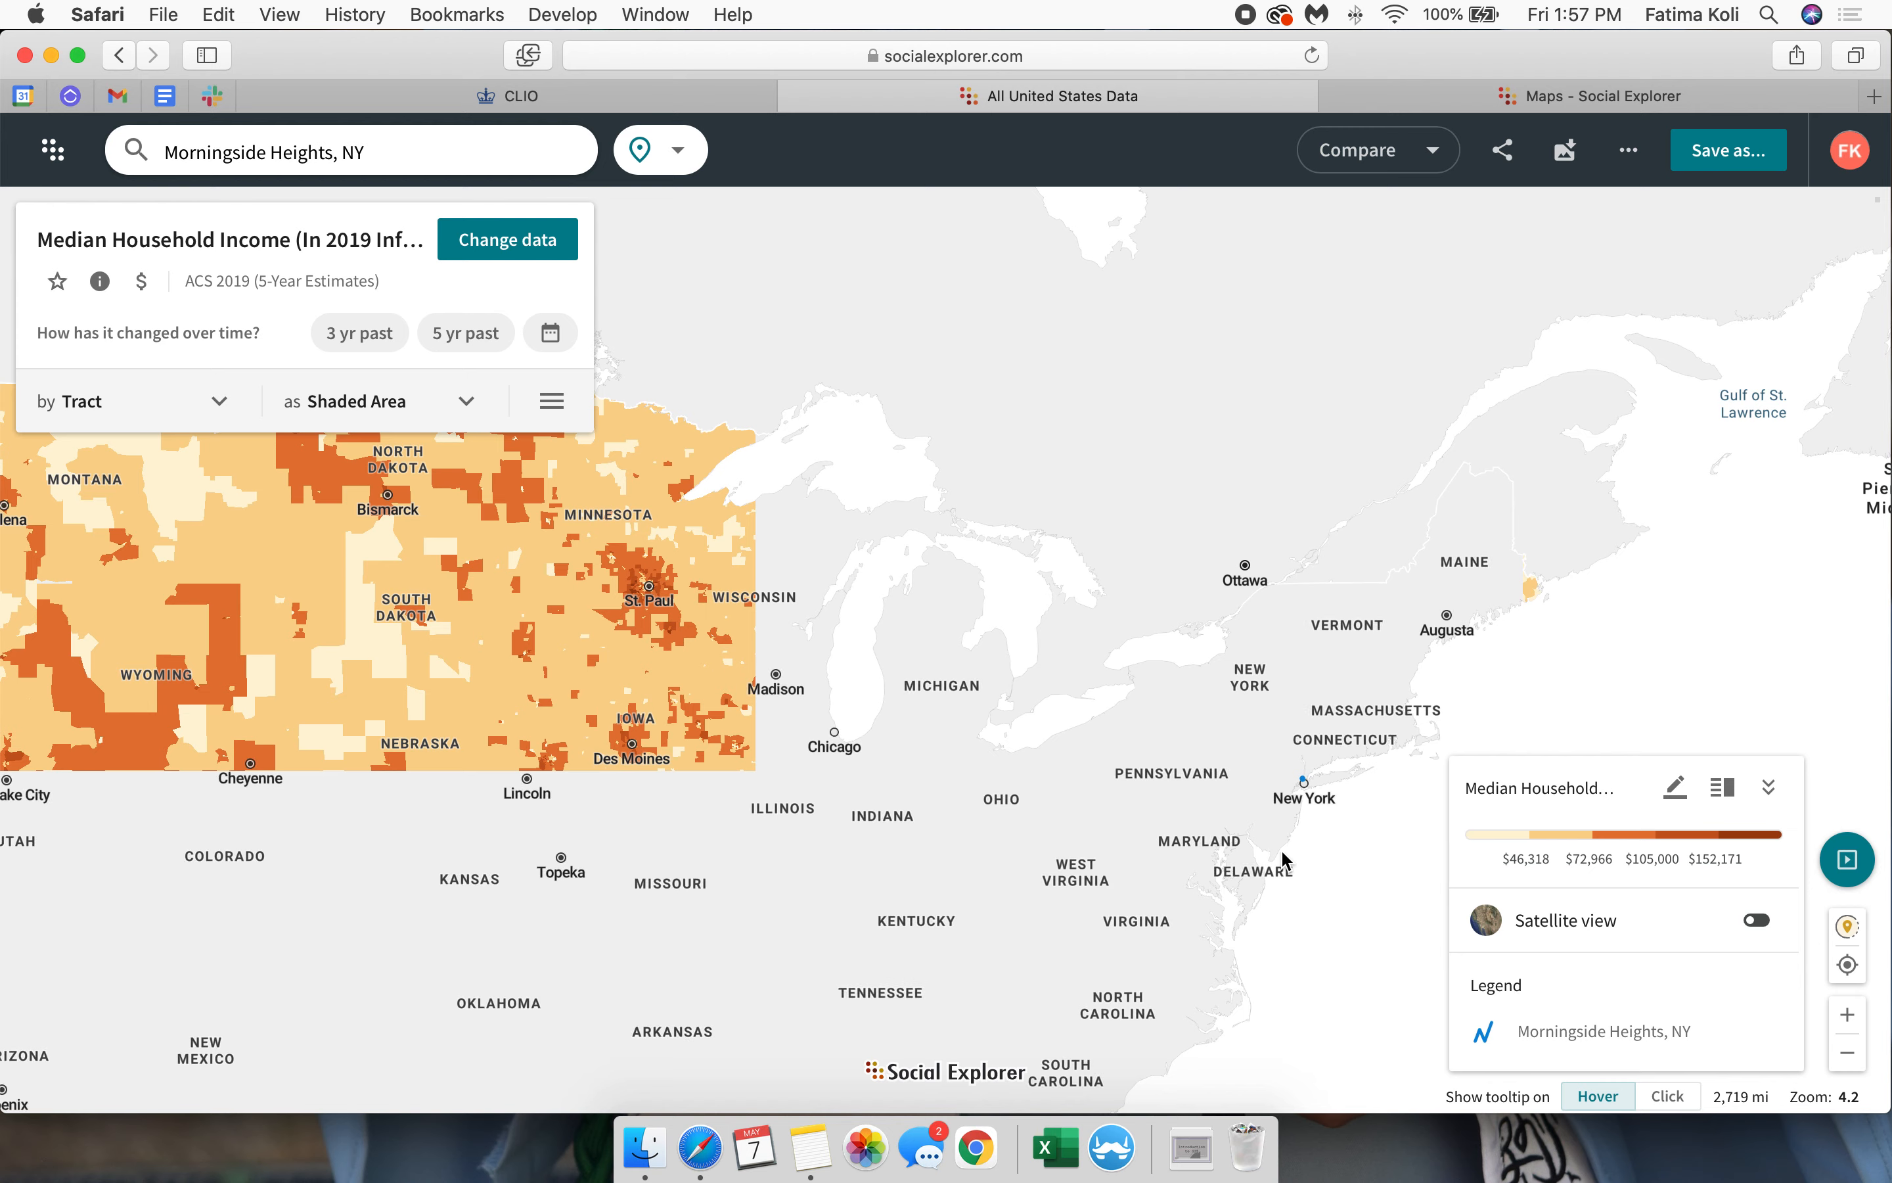
{"action": "left_click_drag", "start_coordinate": [1290, 845], "coordinate": [1365, 782]}
{"action": "scroll", "coordinate": [1362, 792], "scroll_direction": "down", "scroll_amount": 2}
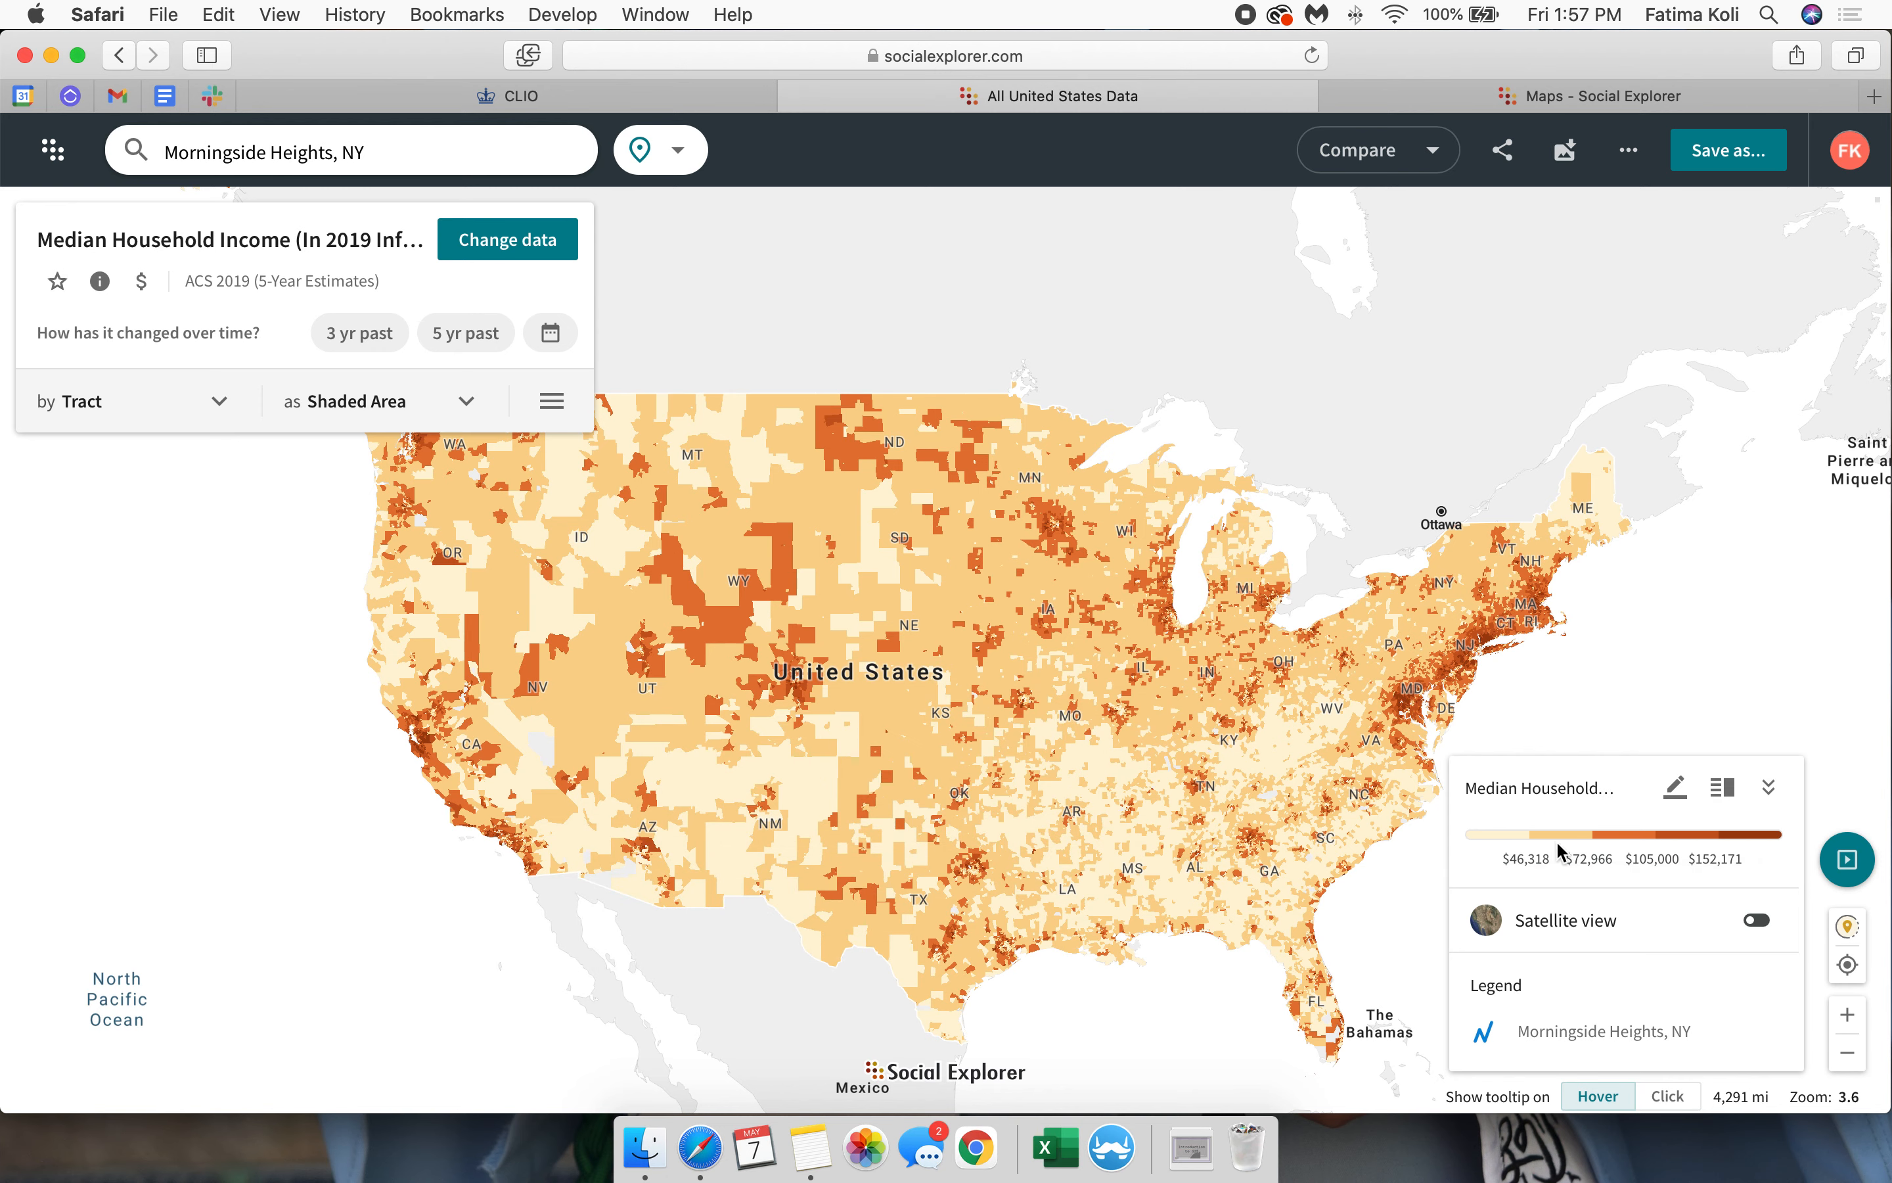
Step: Set the cutpoint classification method of the income map to Quantile and apply it
{"action": "left_click", "coordinate": [449, 398]}
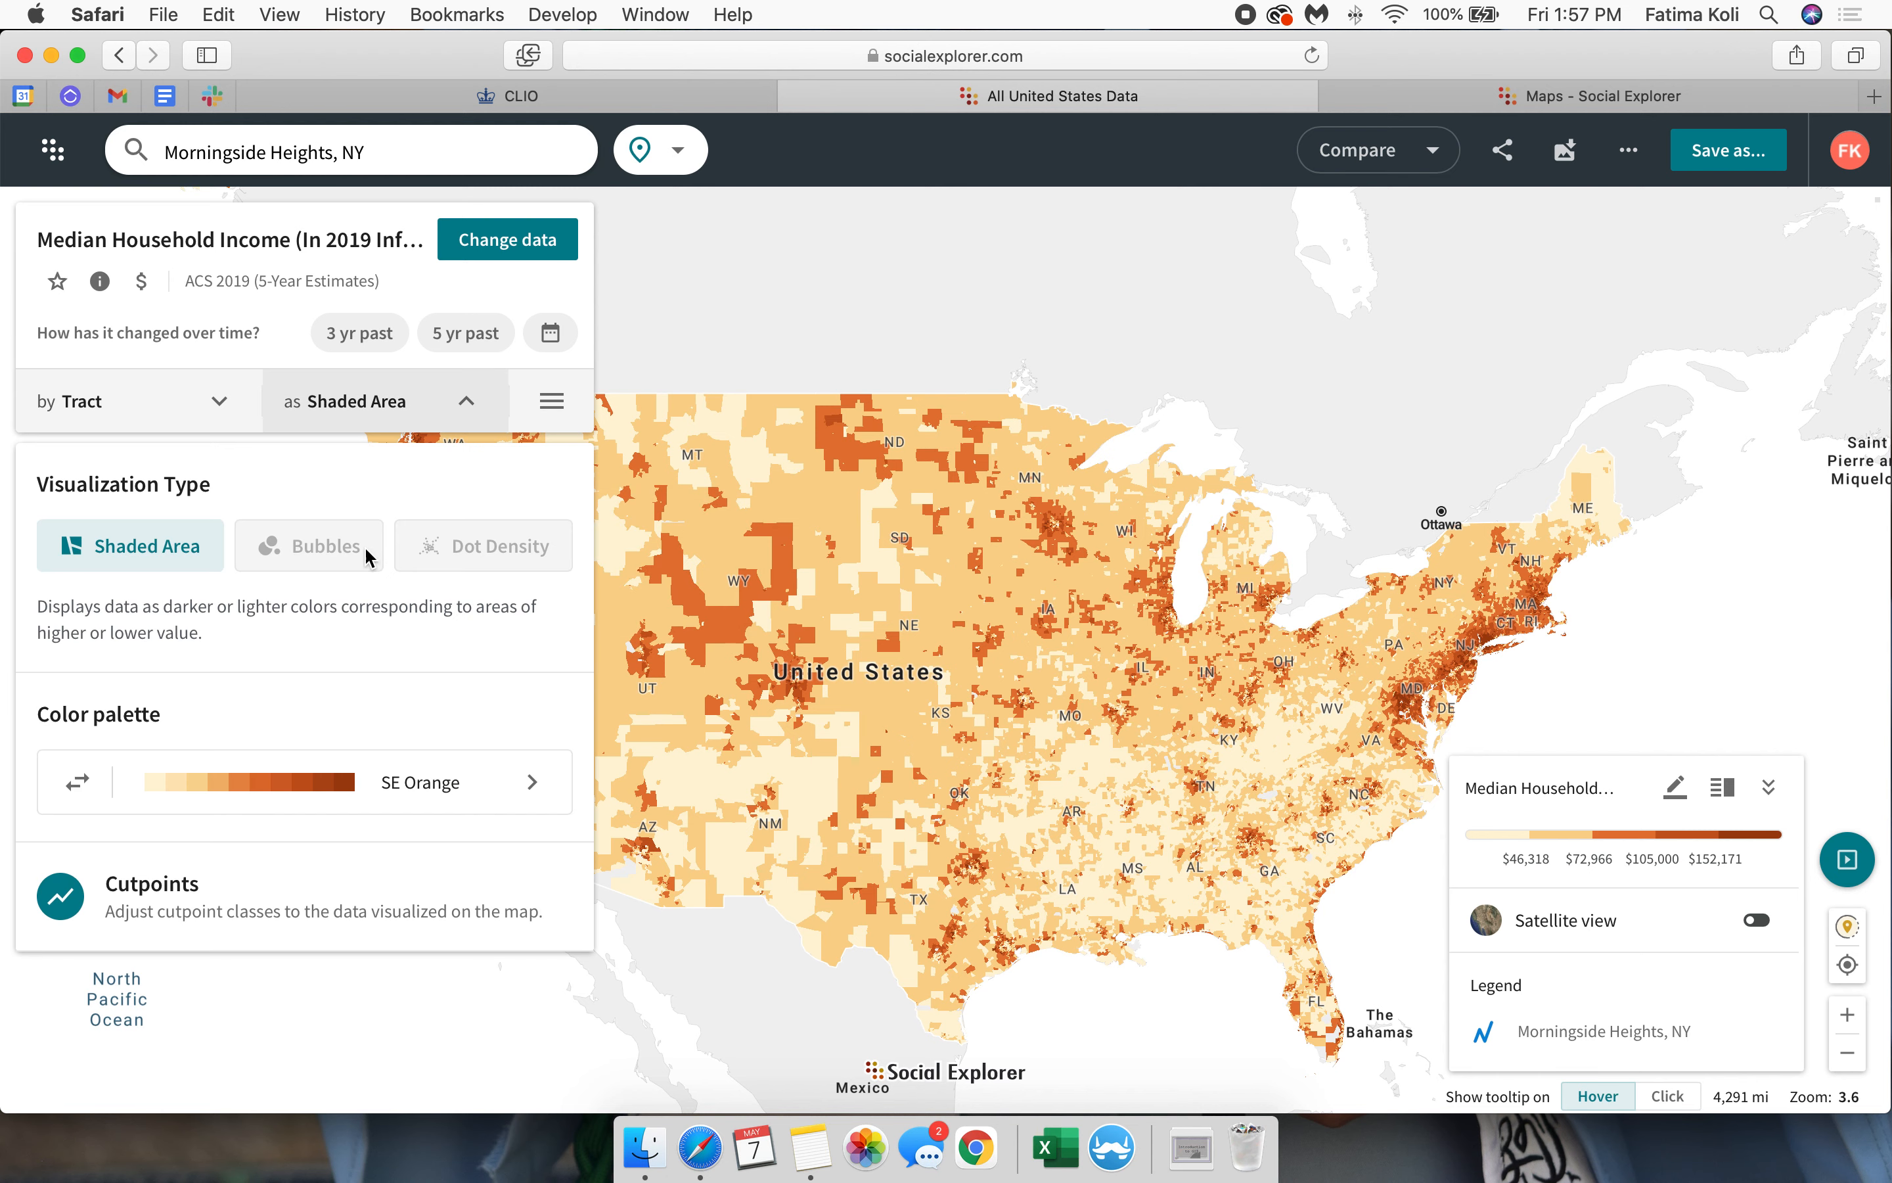
{"action": "left_click", "coordinate": [250, 912]}
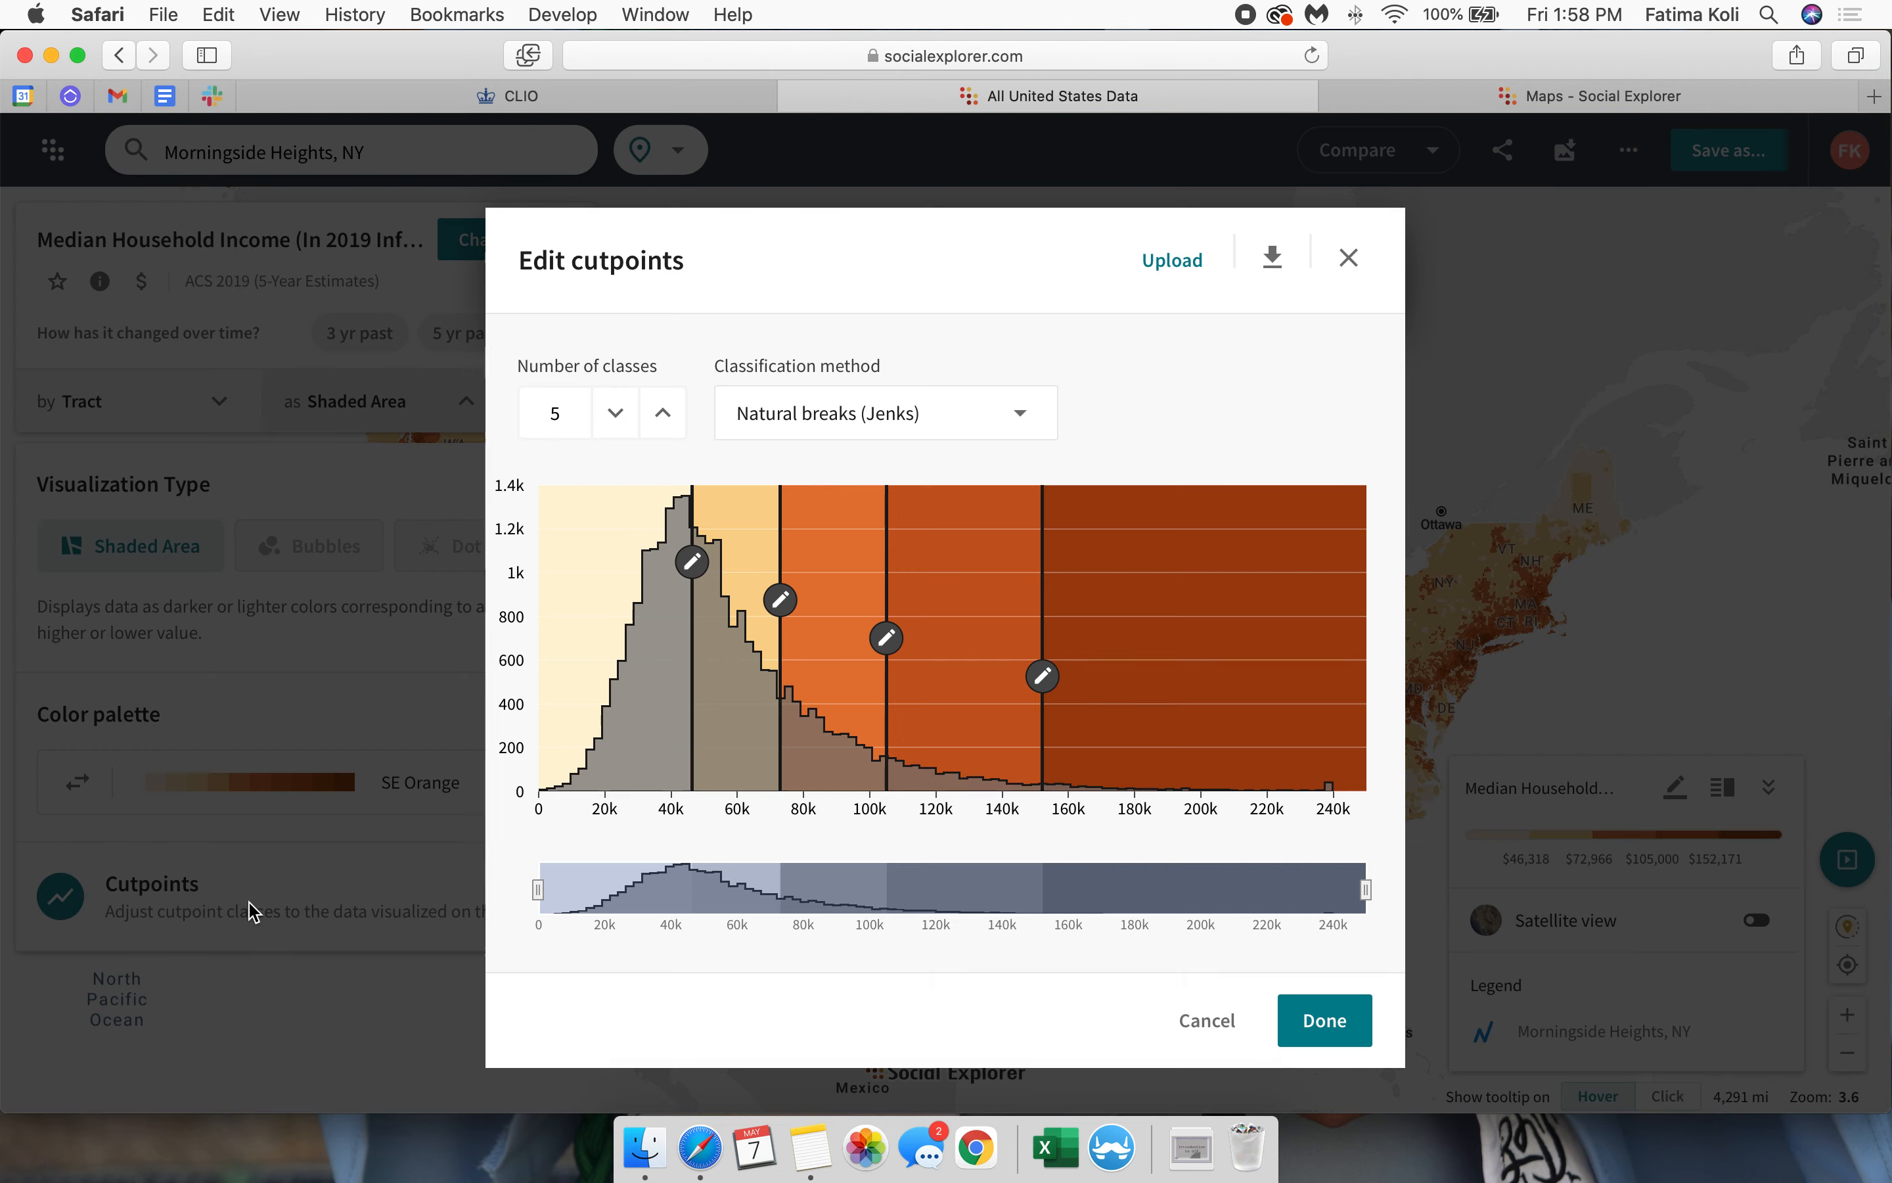
{"action": "left_click", "coordinate": [848, 422]}
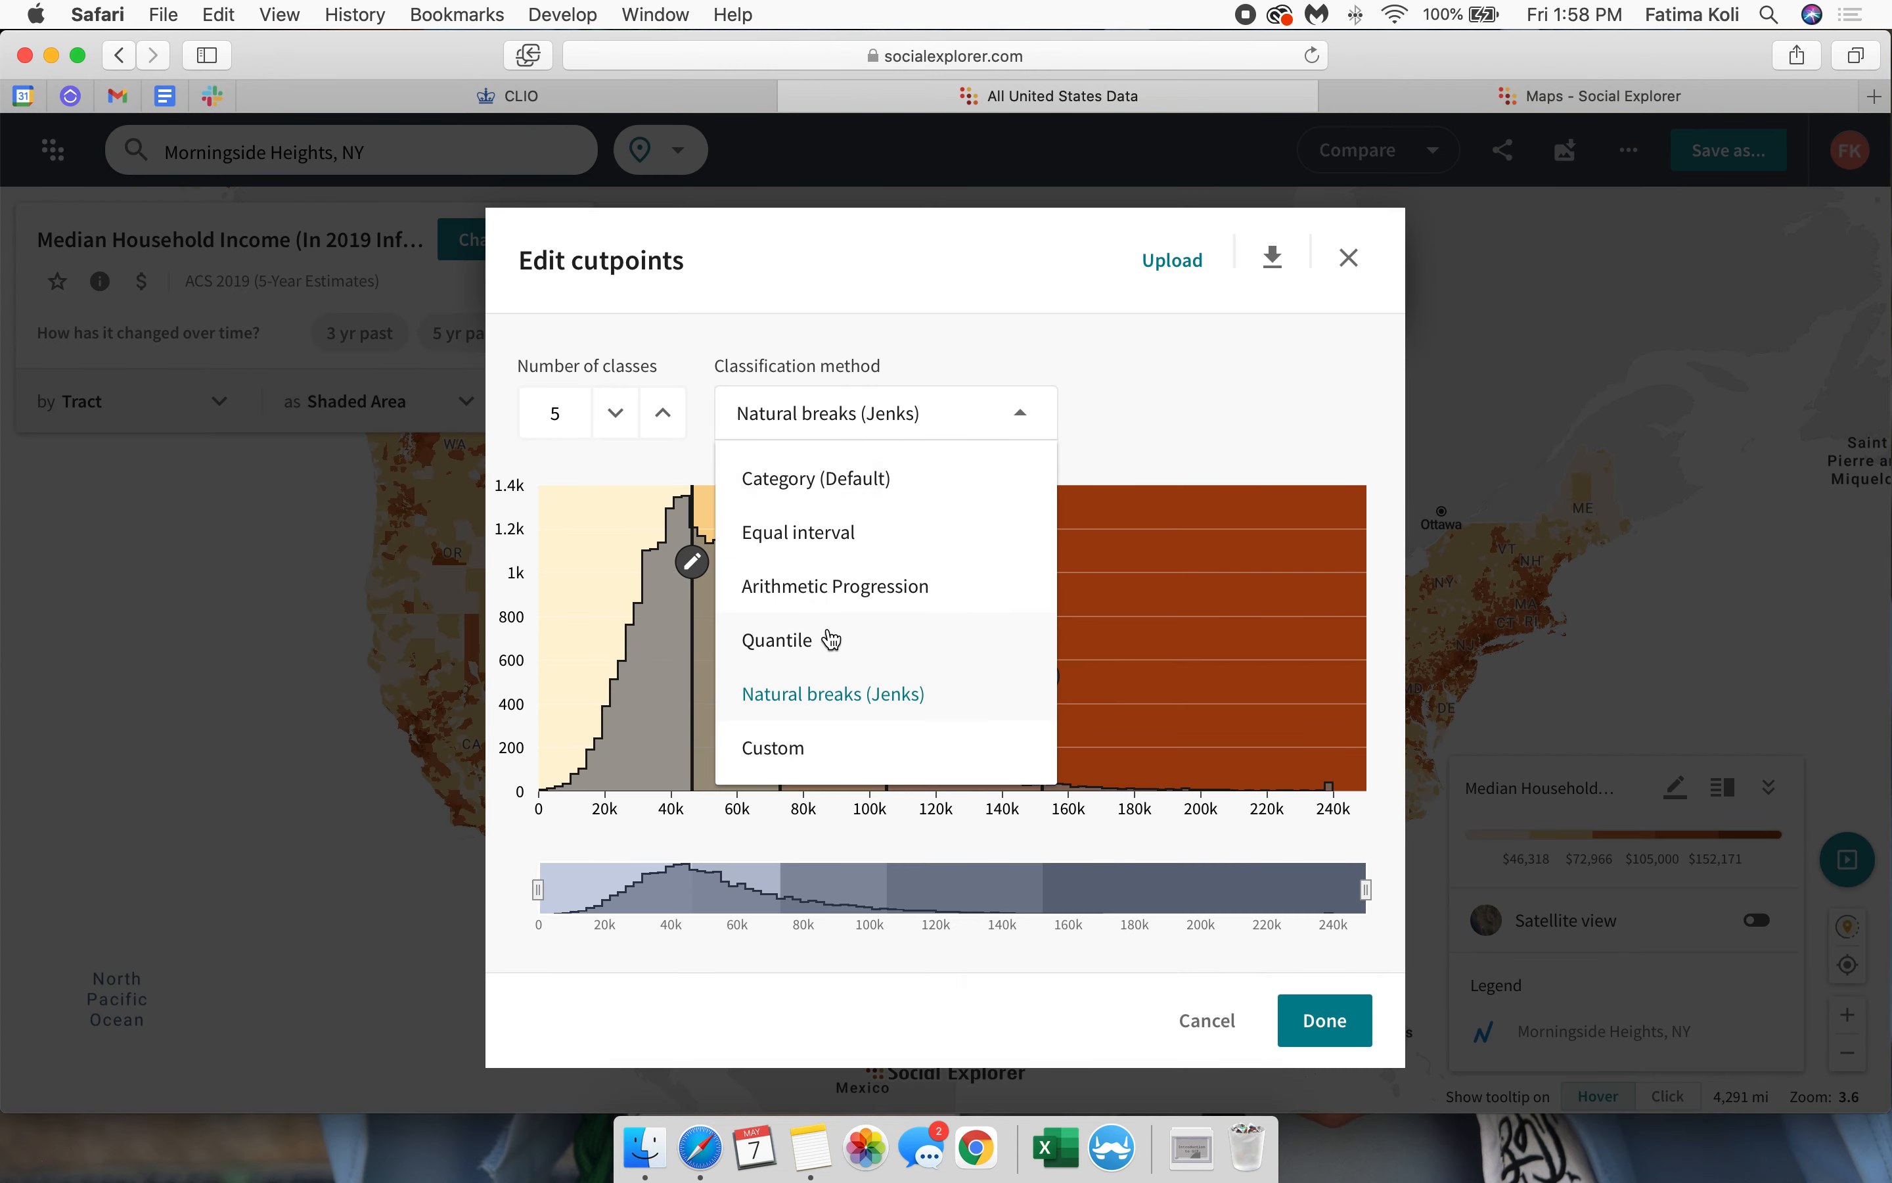
{"action": "left_click", "coordinate": [777, 641]}
{"action": "left_click", "coordinate": [821, 419]}
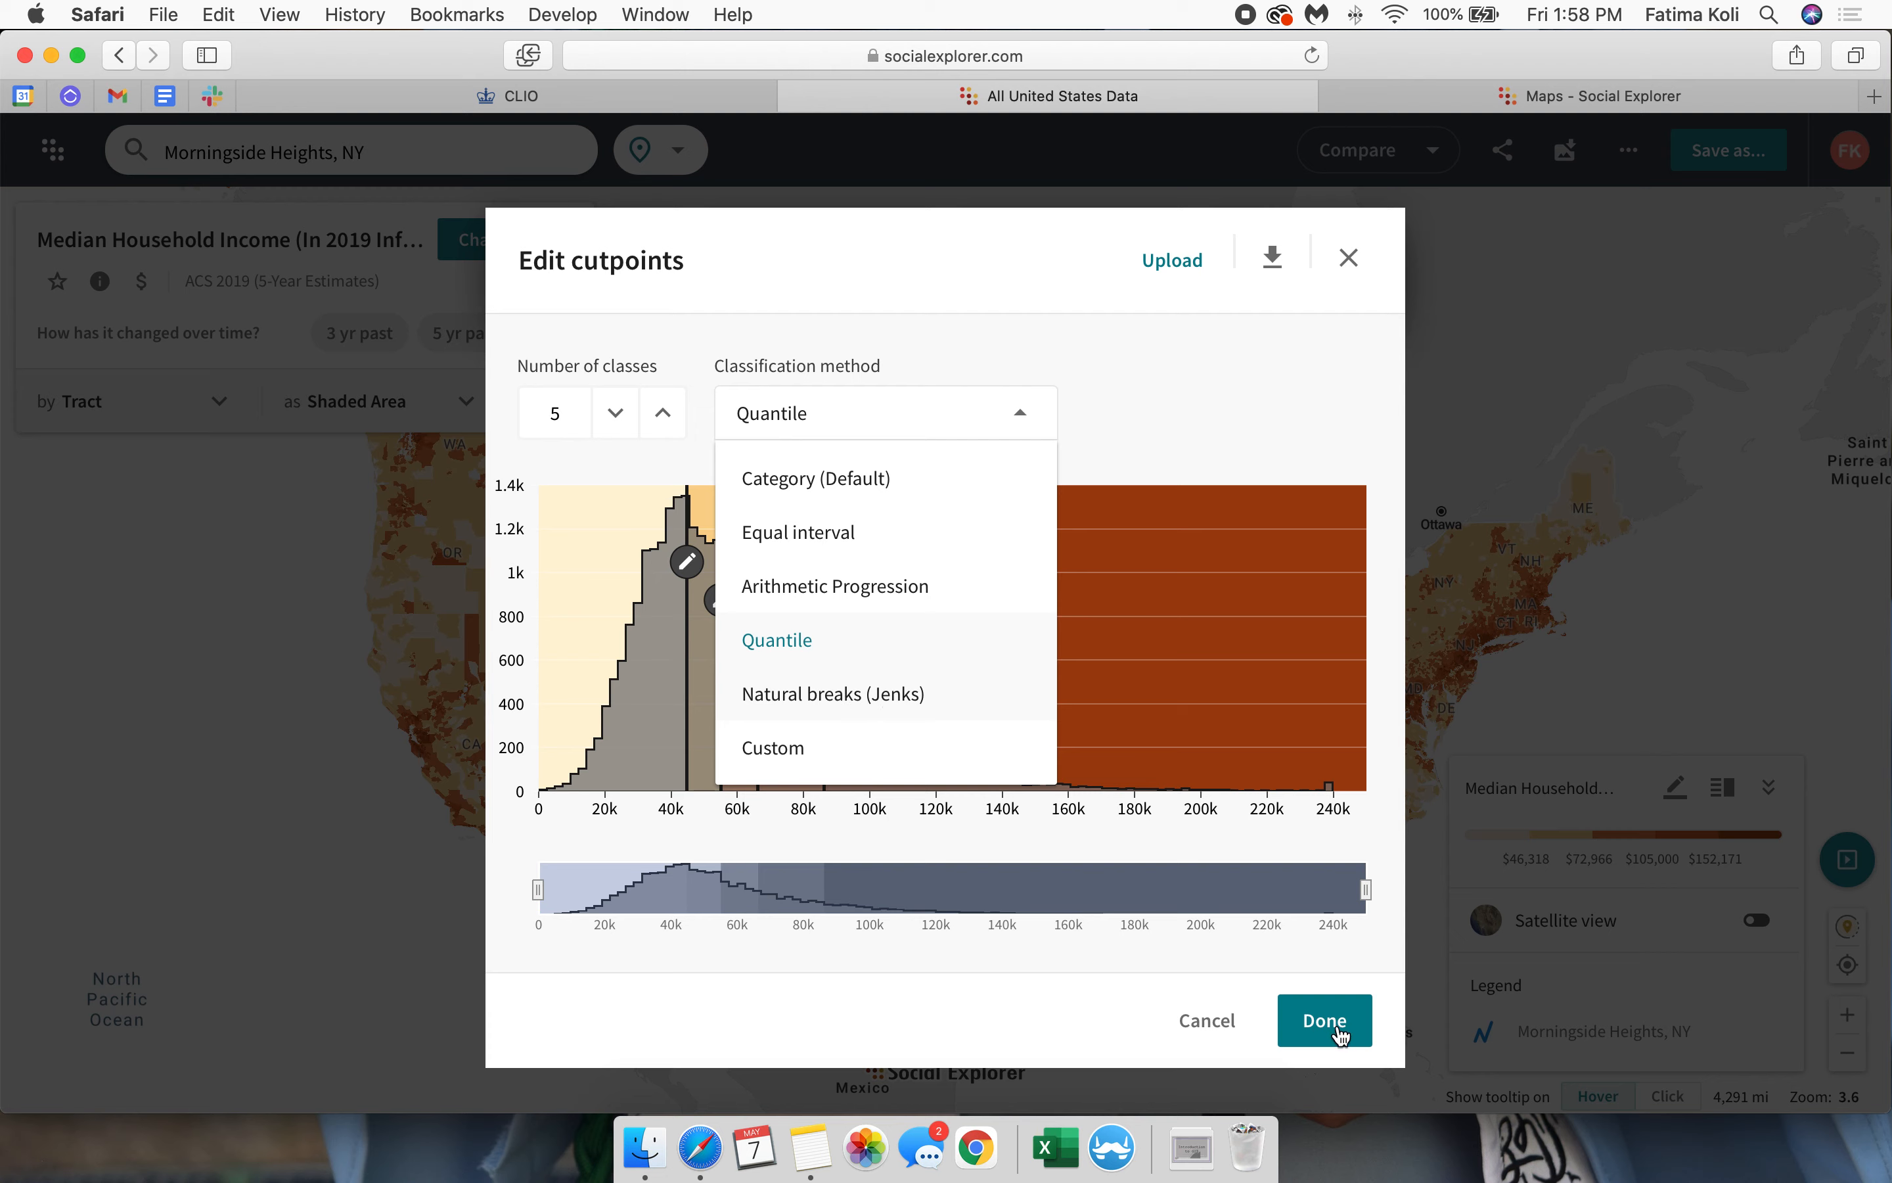
{"action": "left_click", "coordinate": [1329, 1021]}
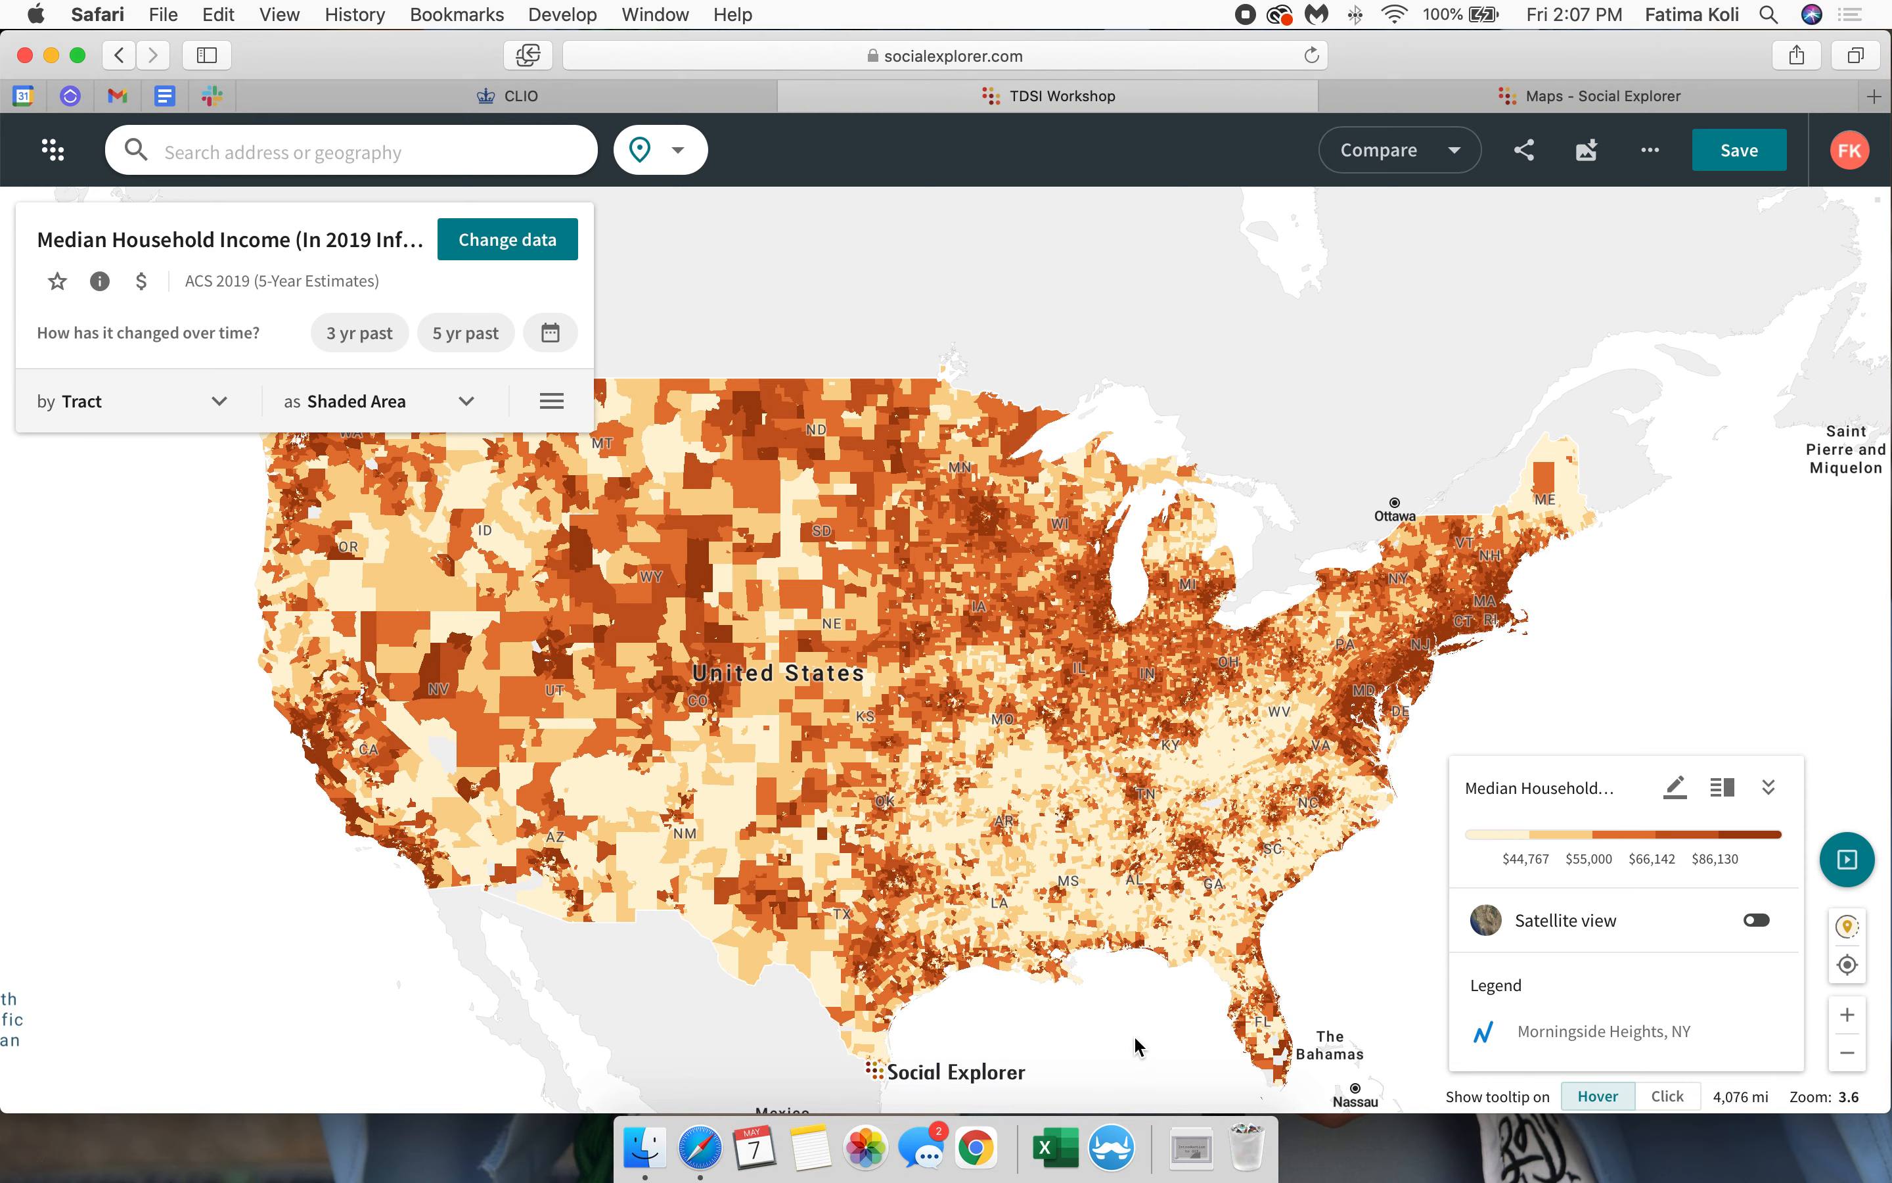
Step: Examine the quantile income shading nationwide and inspect census tract values around San Francisco and northern California
{"action": "scroll", "coordinate": [1138, 1047], "scroll_direction": "down", "scroll_amount": 1}
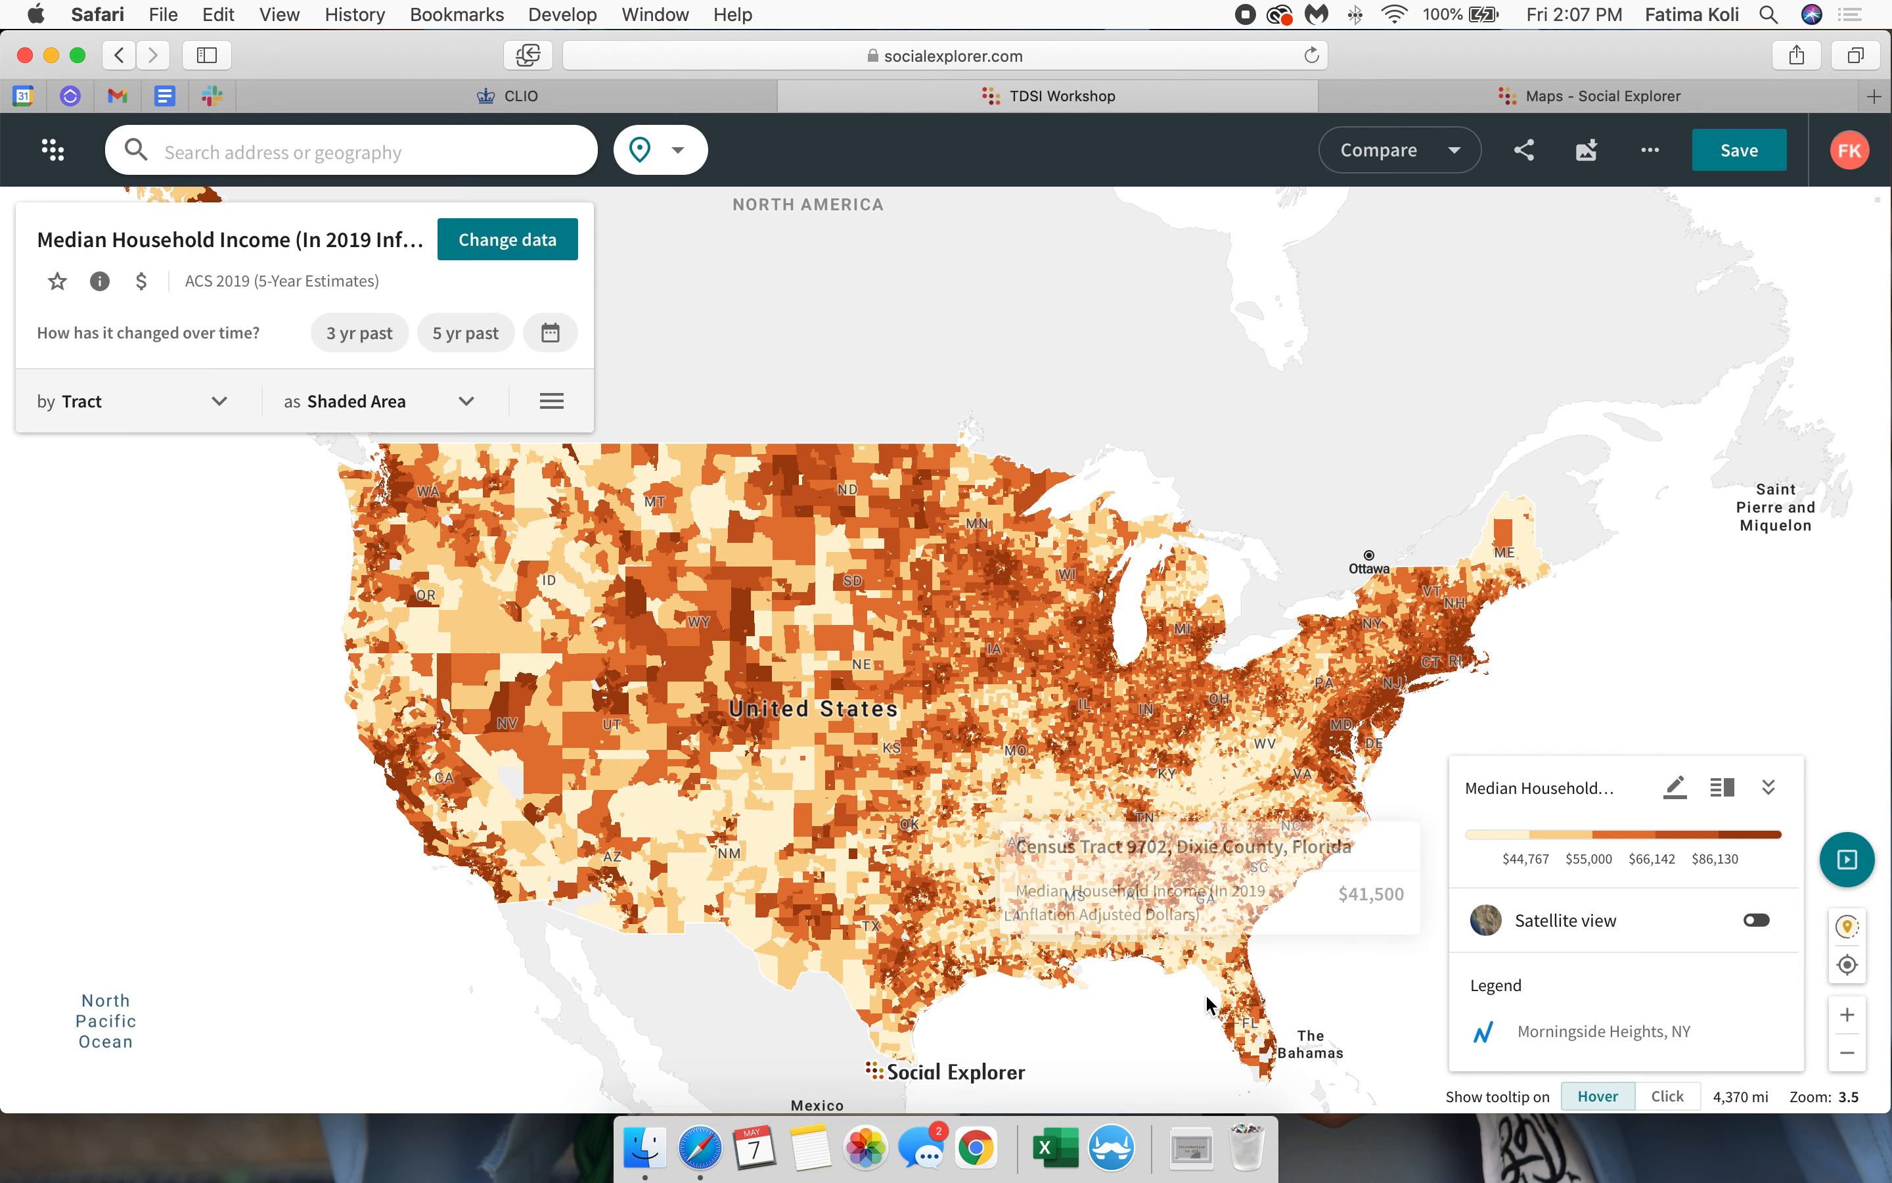
{"action": "scroll", "coordinate": [1208, 1005], "scroll_direction": "down", "scroll_amount": 2}
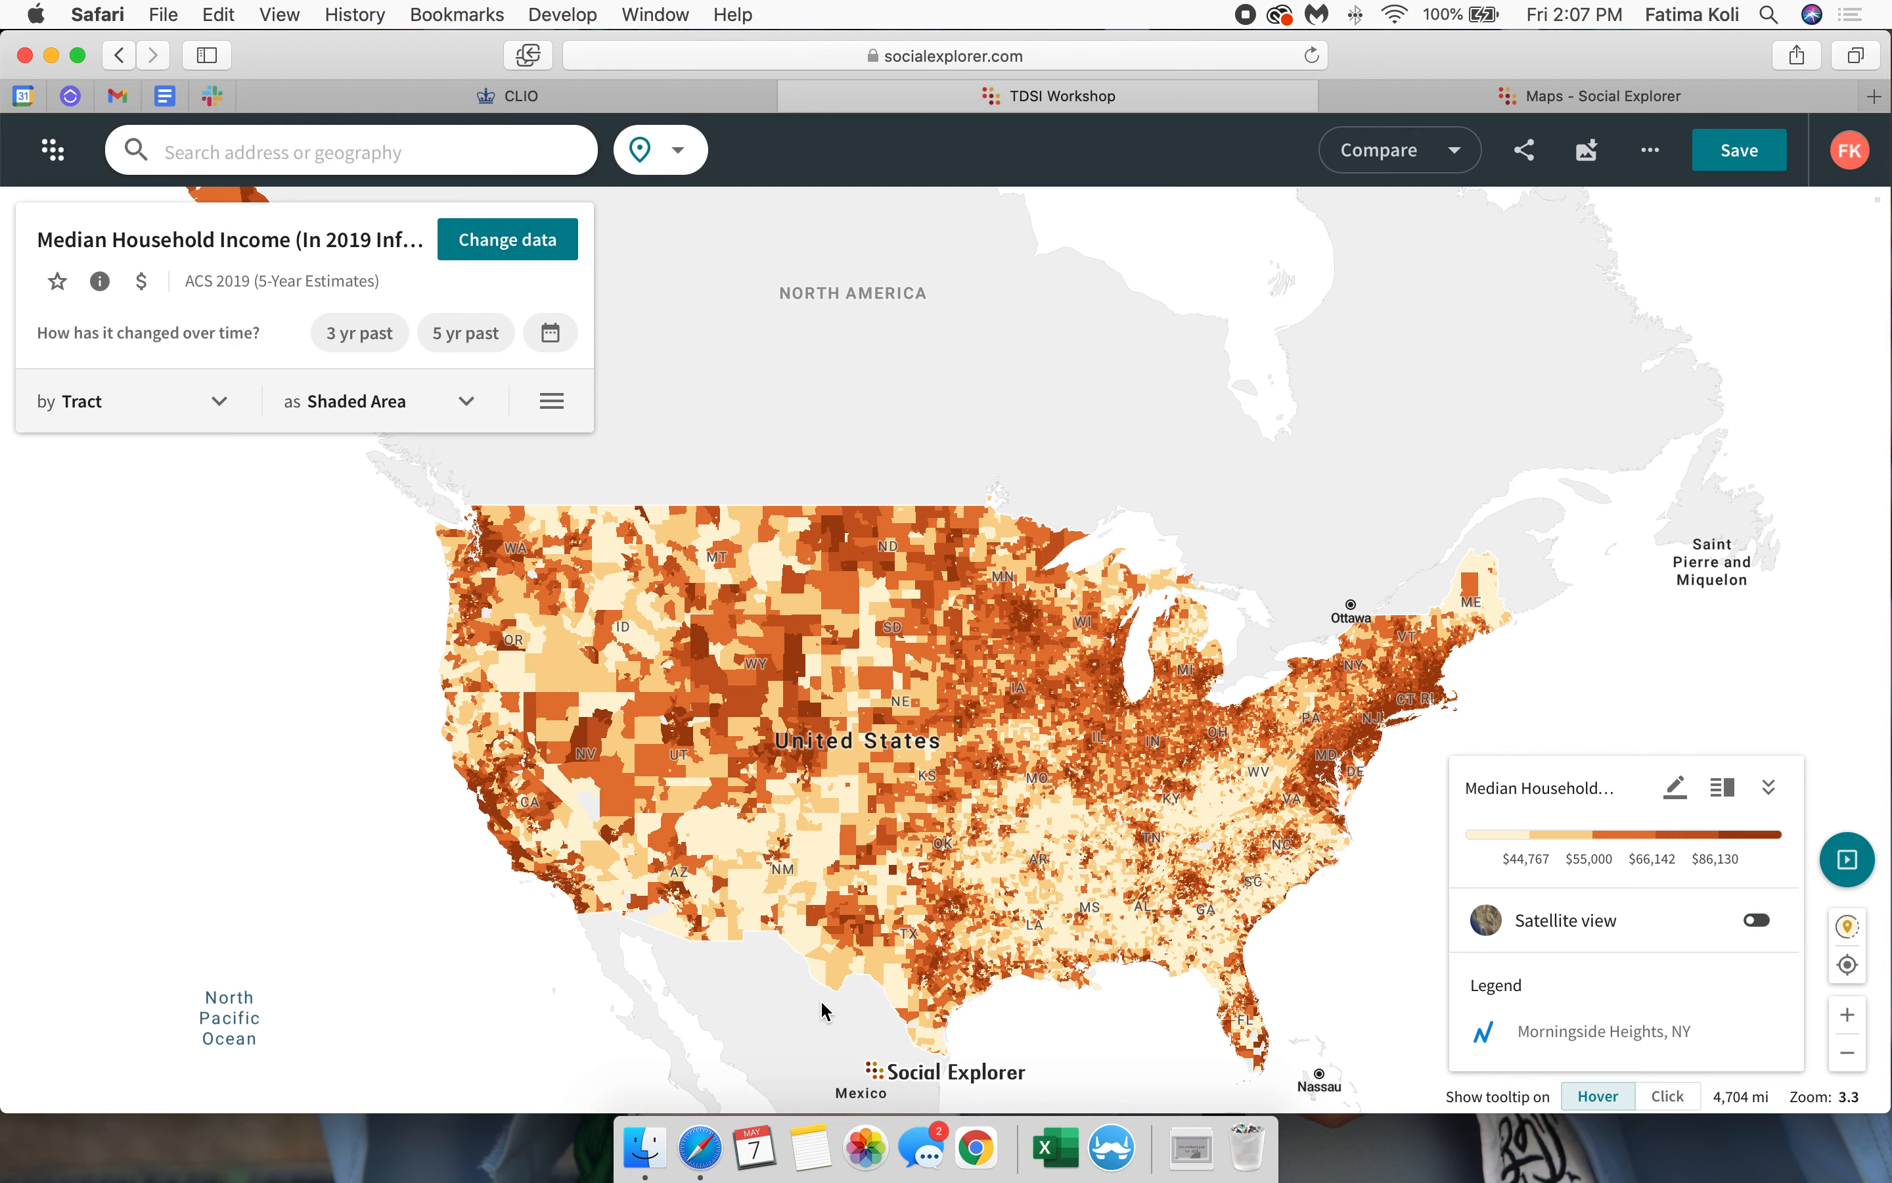
{"action": "scroll", "coordinate": [468, 895], "scroll_direction": "up", "scroll_amount": 5}
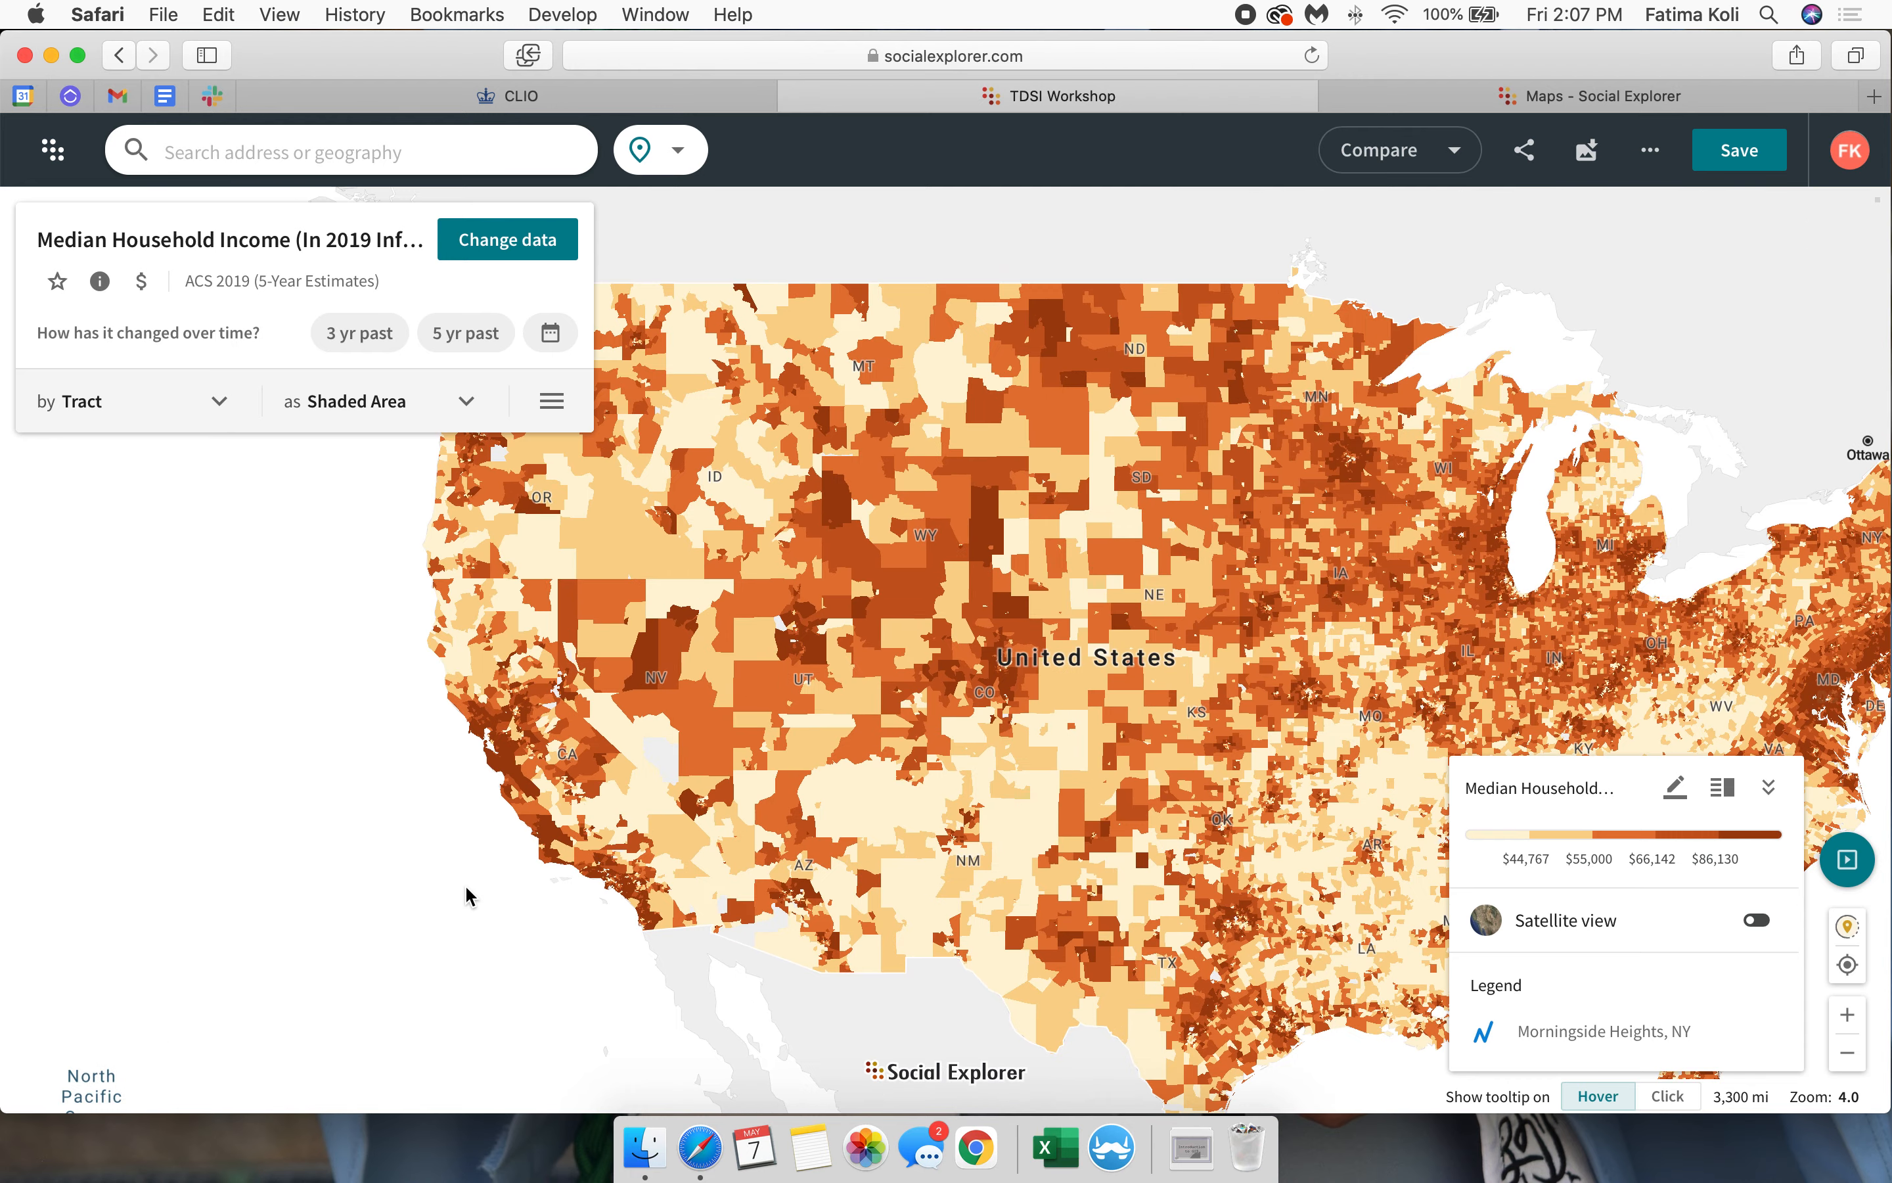
{"action": "left_click_drag", "start_coordinate": [652, 600], "coordinate": [702, 706]}
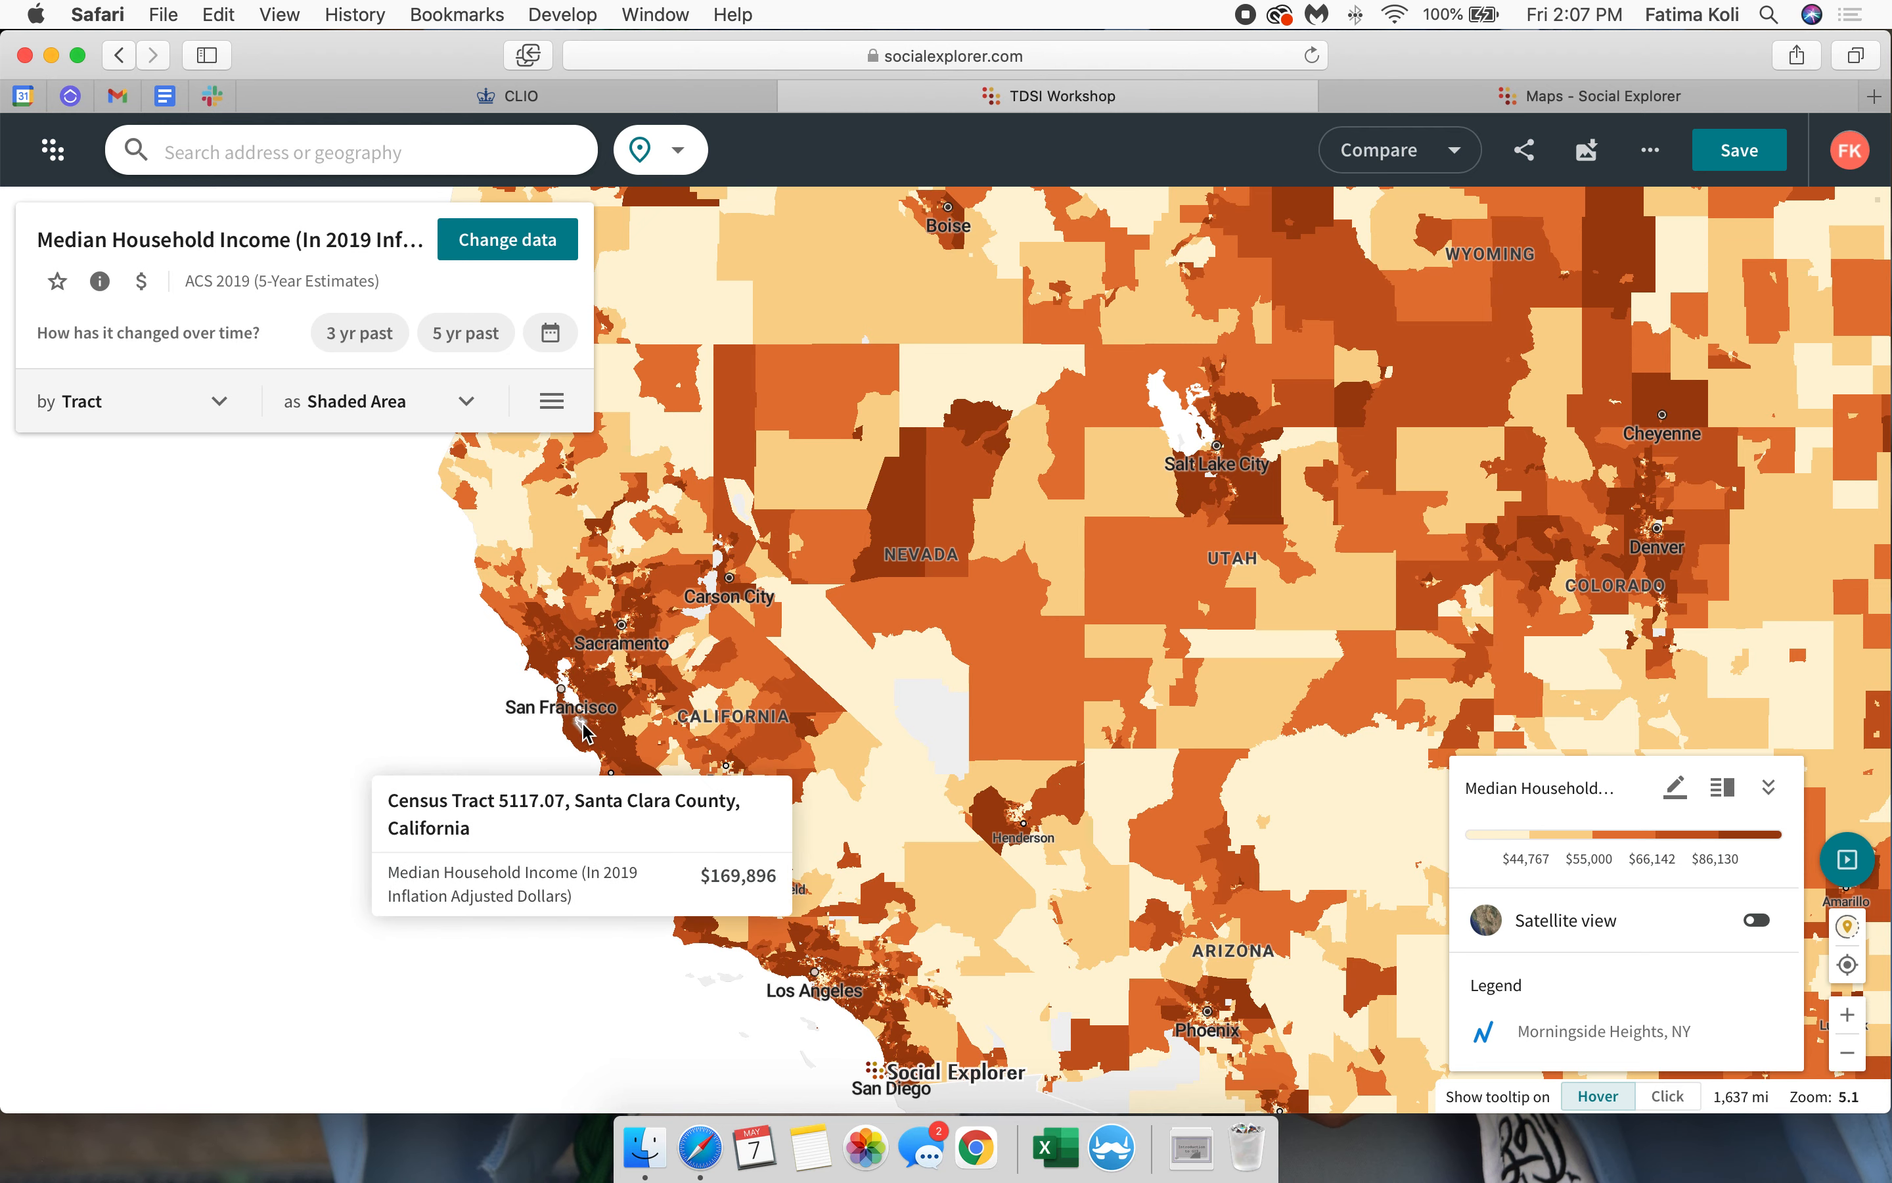
{"action": "mouse_move", "coordinate": [589, 719]}
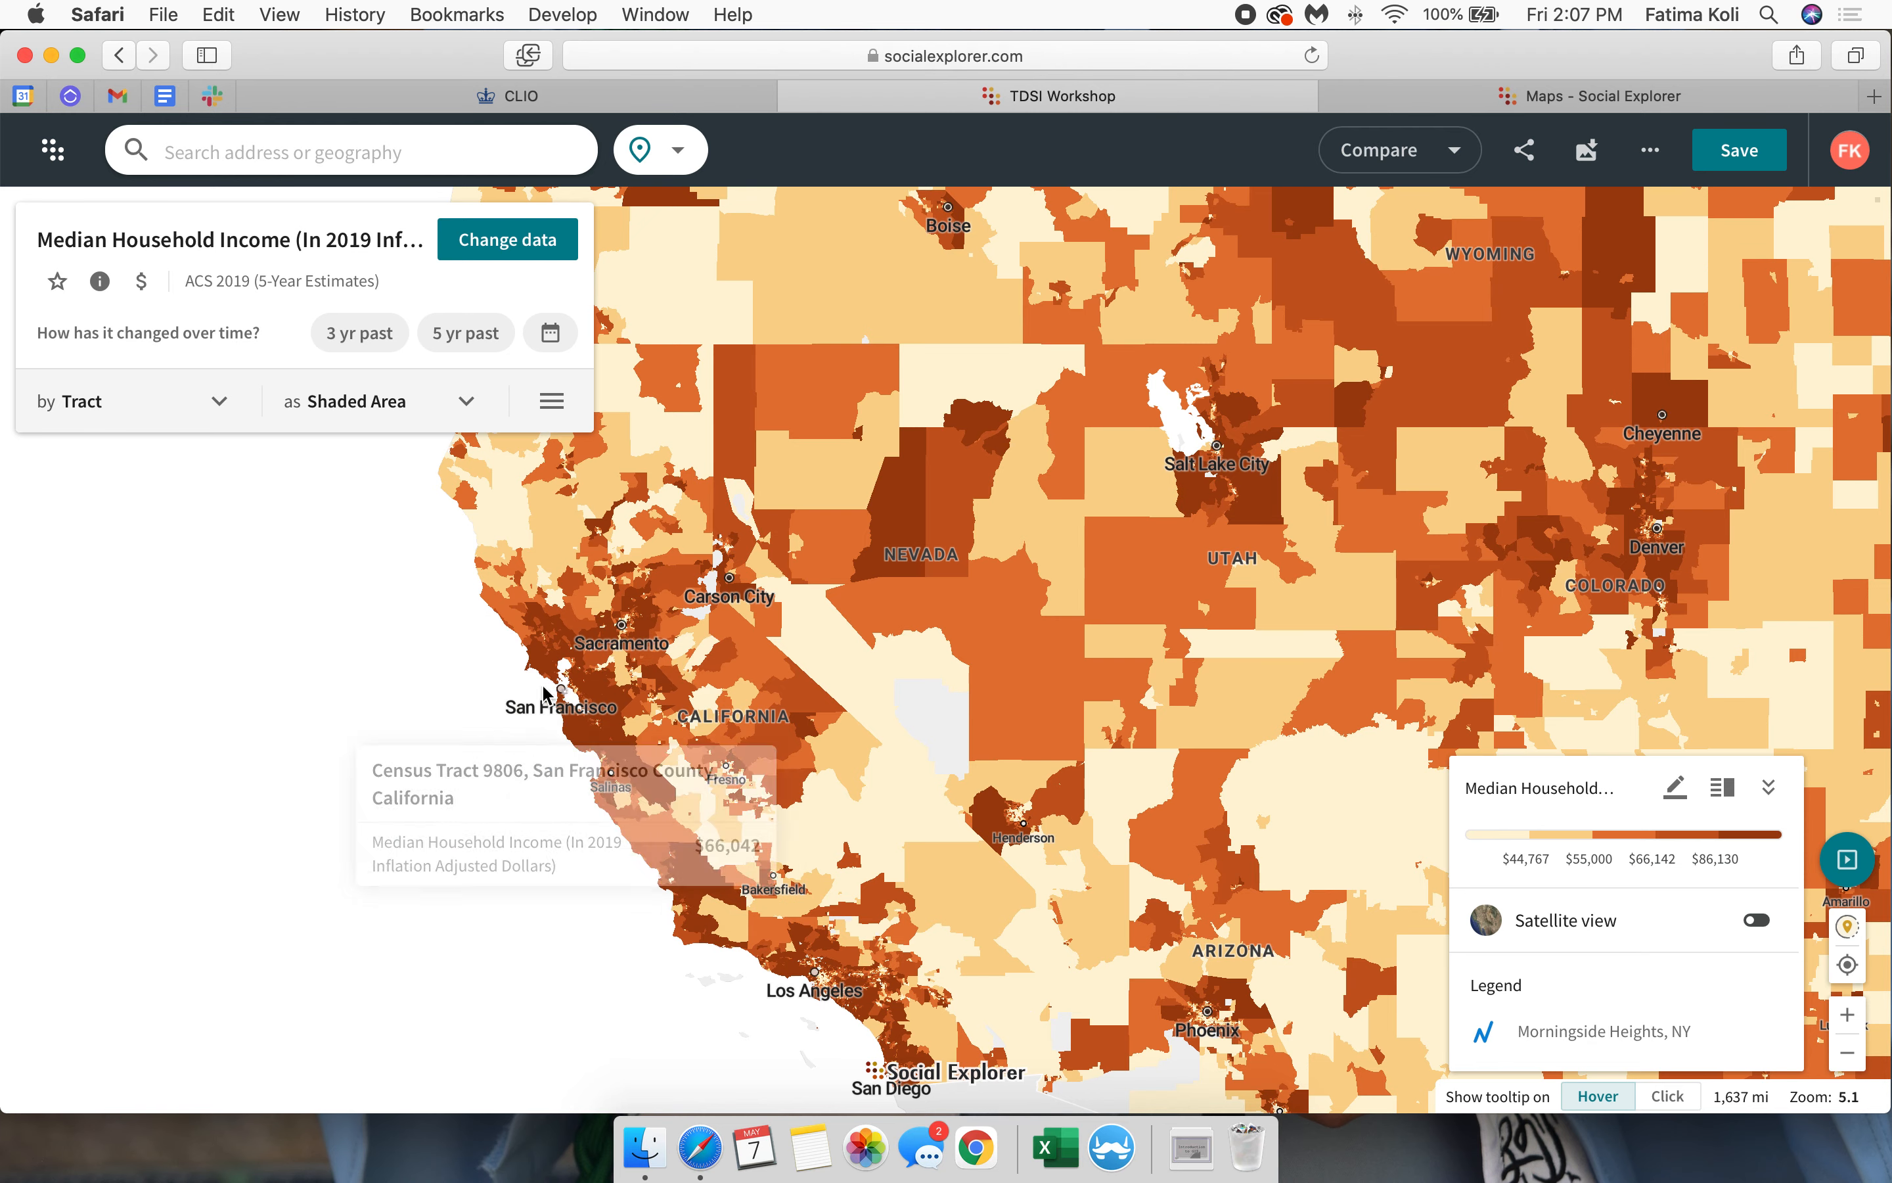
{"action": "scroll", "coordinate": [479, 744], "scroll_direction": "down", "scroll_amount": 5}
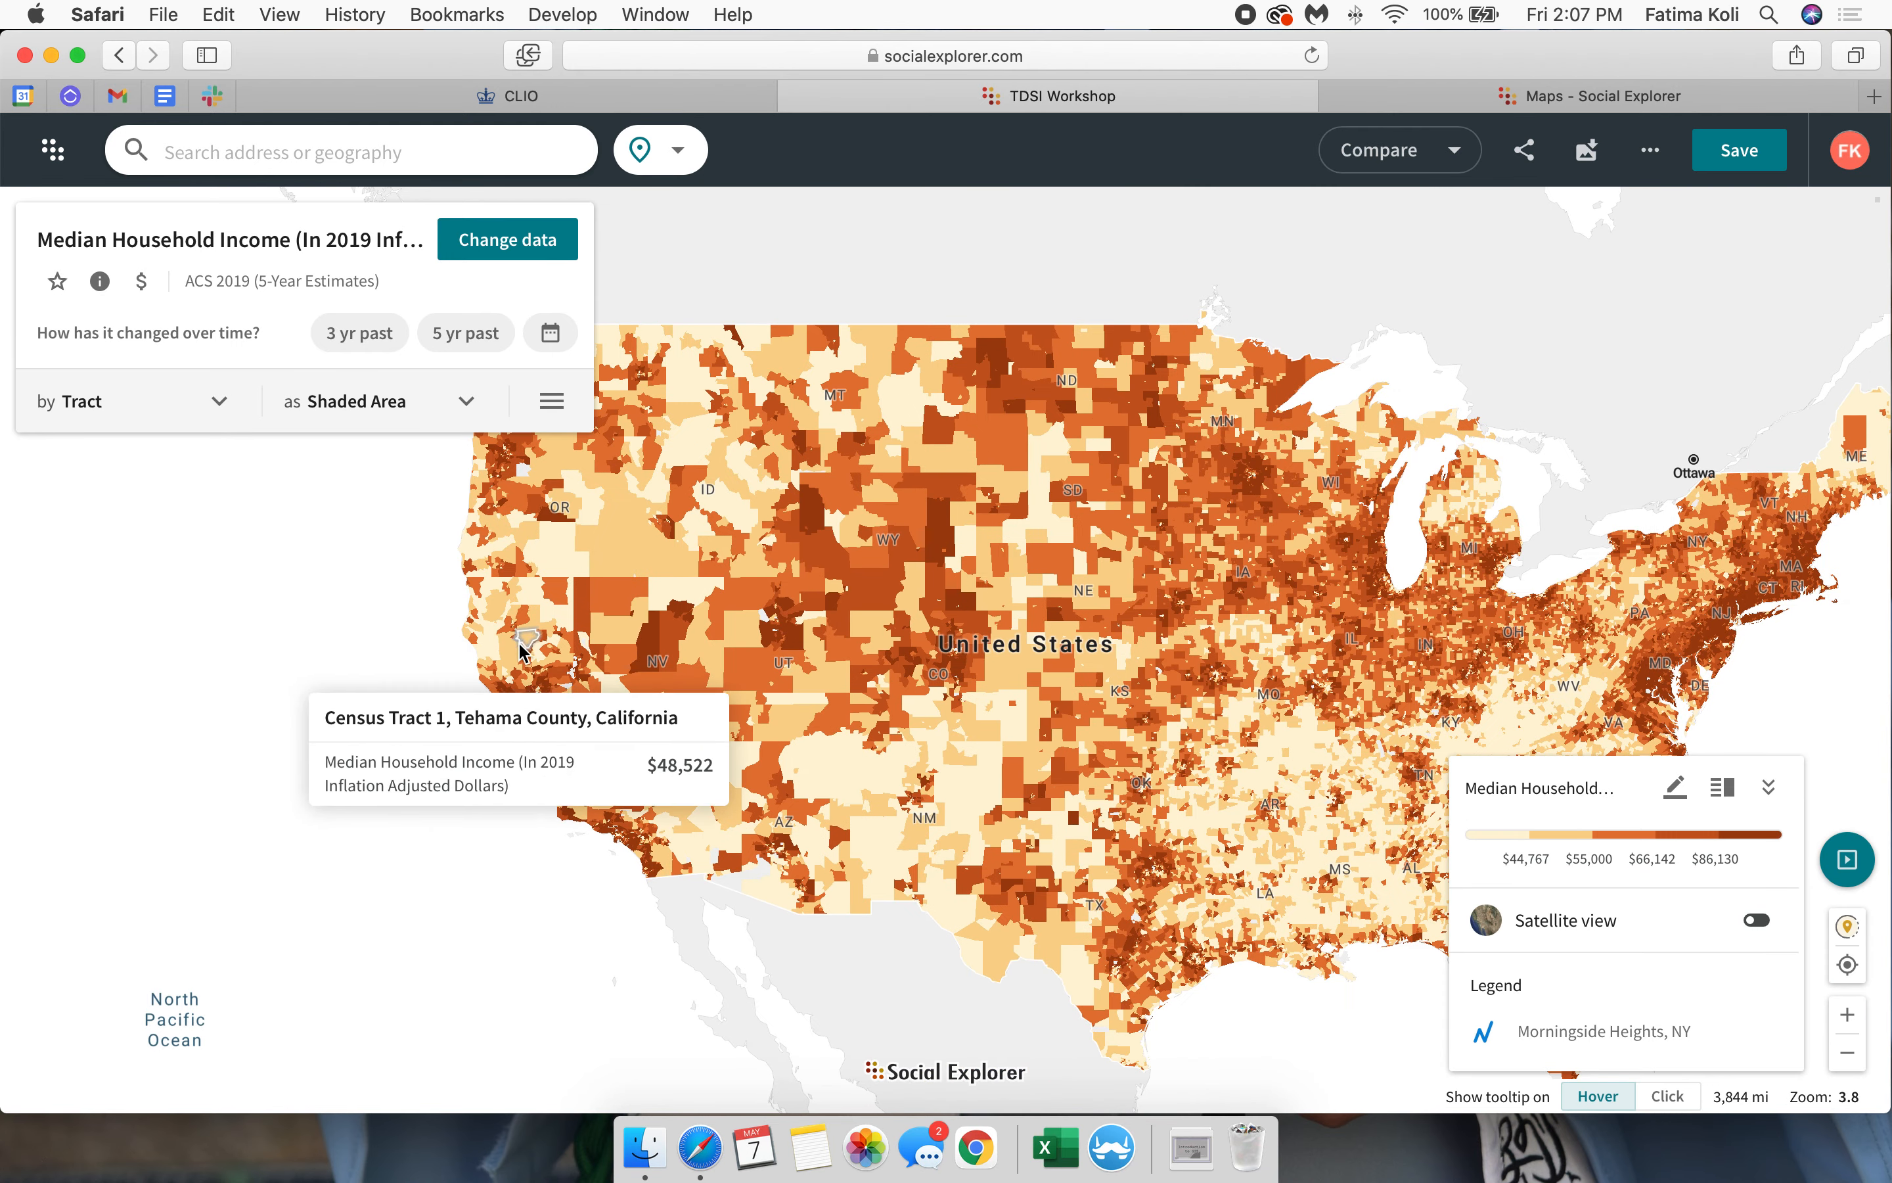
{"action": "mouse_move", "coordinate": [507, 625]}
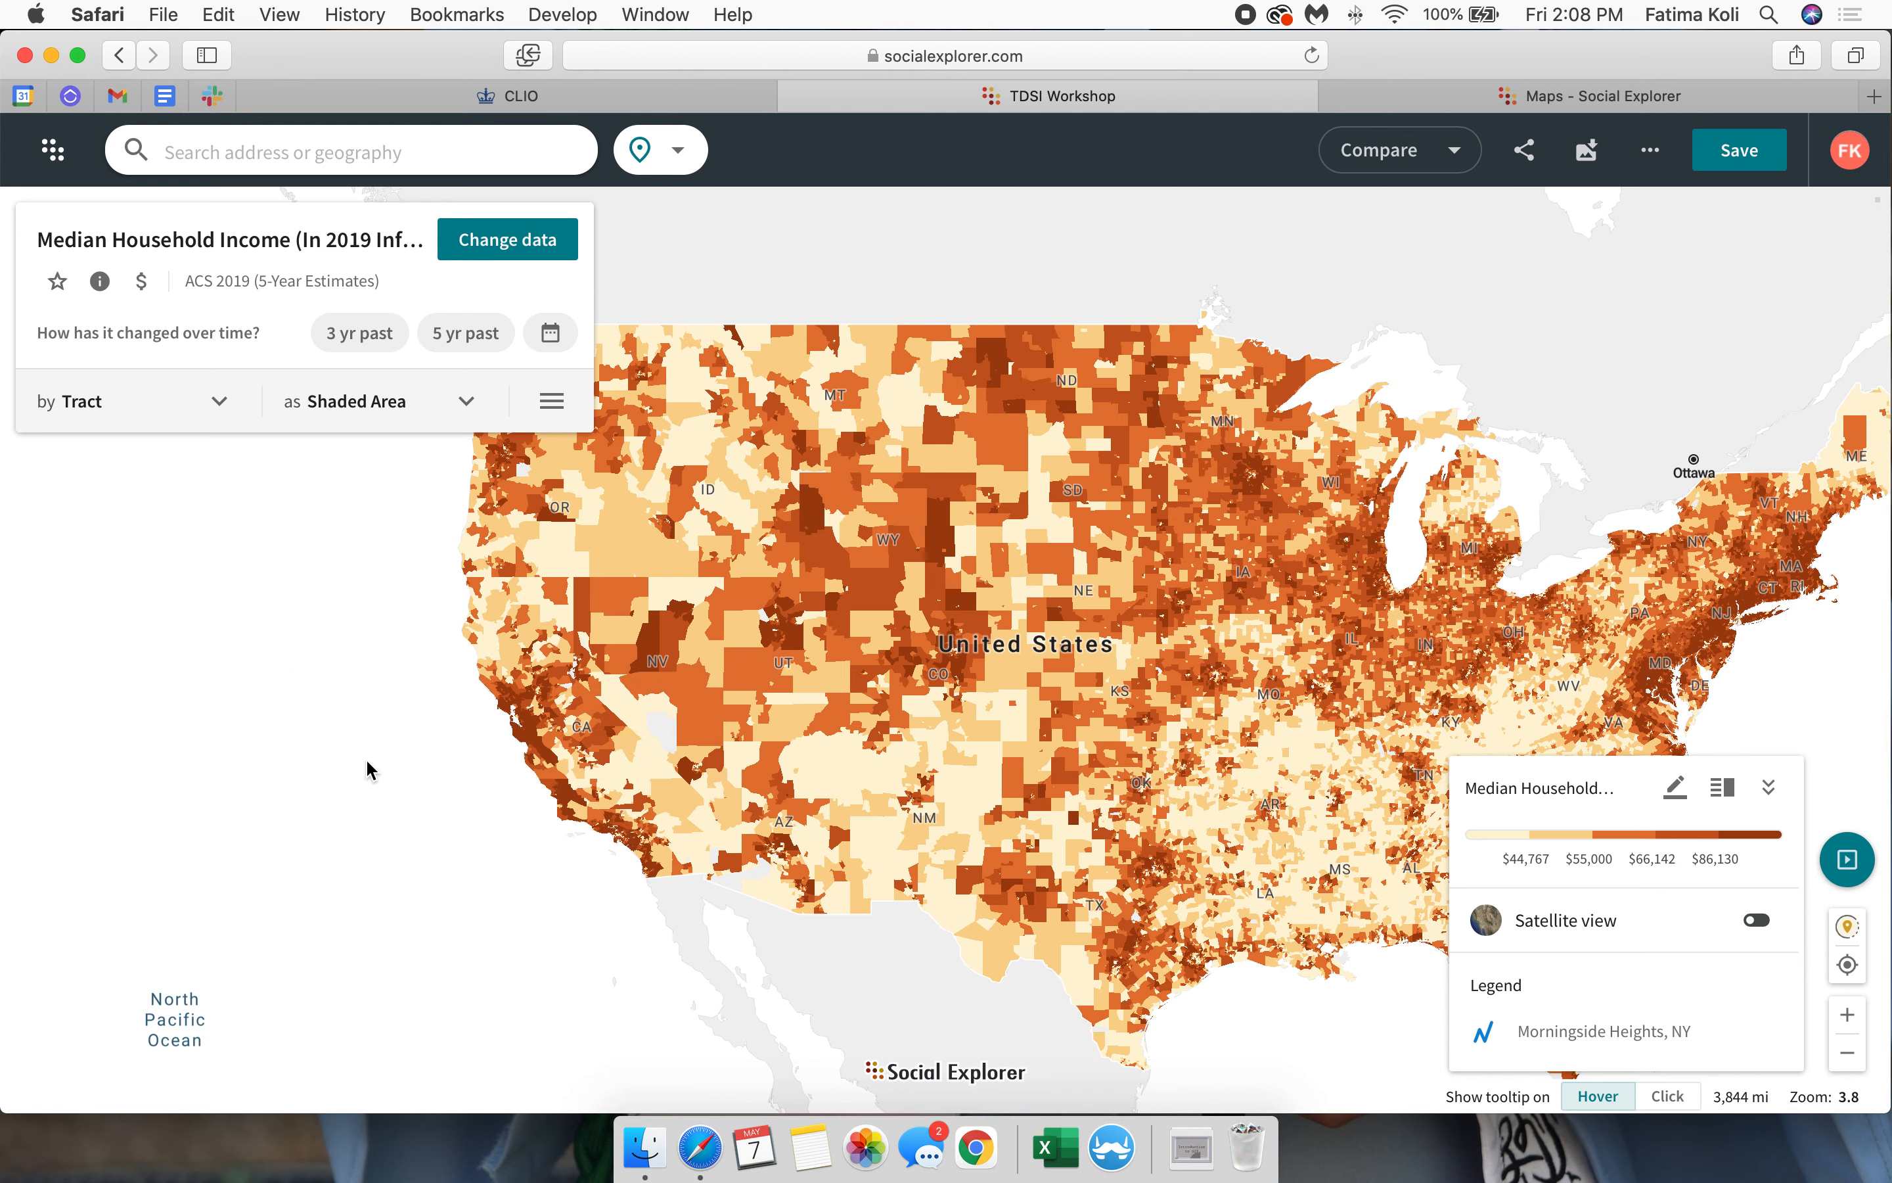
Step: Examine the income shading on the East Coast and inspect tract values around New York City and Morningside Heights
{"action": "scroll", "coordinate": [371, 769], "scroll_direction": "down", "scroll_amount": 3}
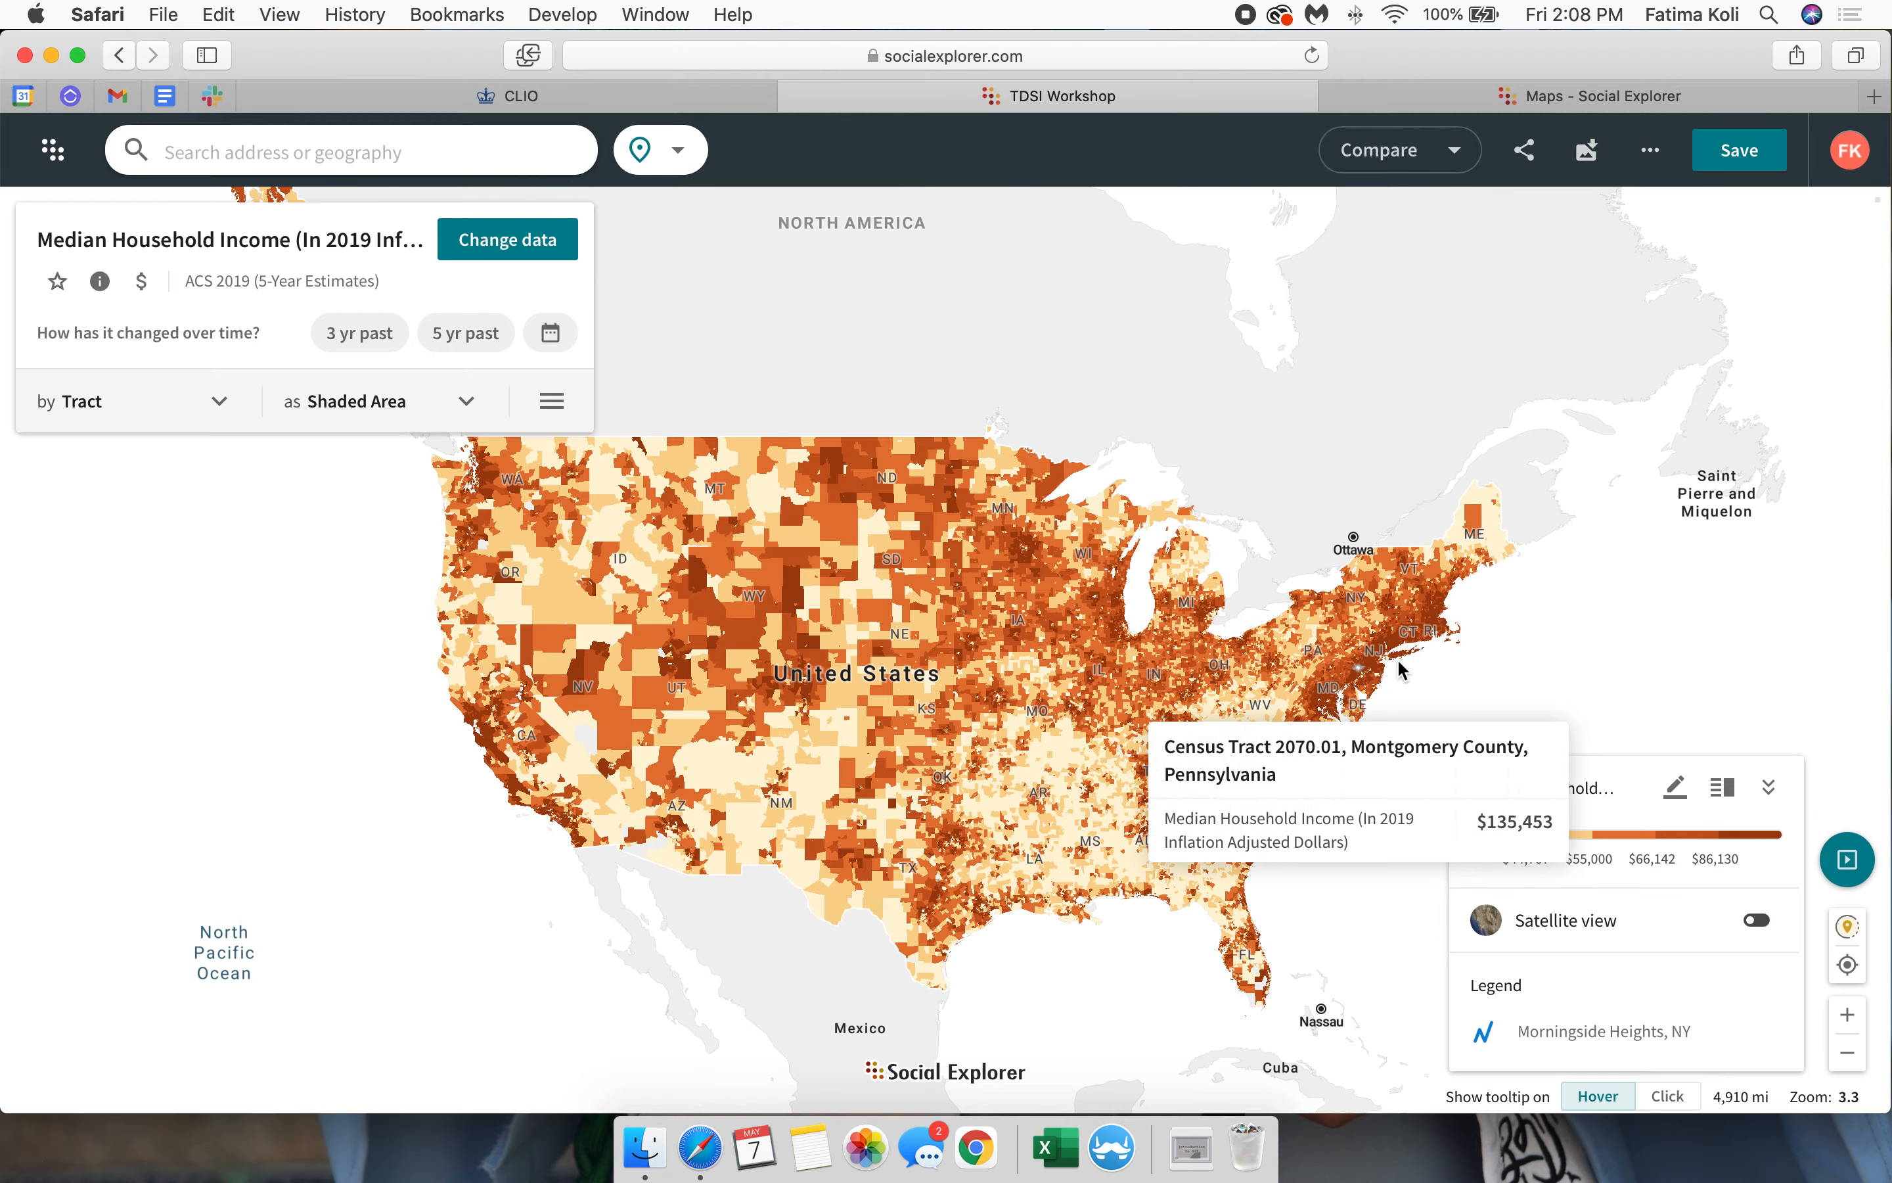
{"action": "scroll", "coordinate": [1398, 657], "scroll_direction": "up", "scroll_amount": 5}
{"action": "scroll", "coordinate": [1399, 665], "scroll_direction": "up", "scroll_amount": 5}
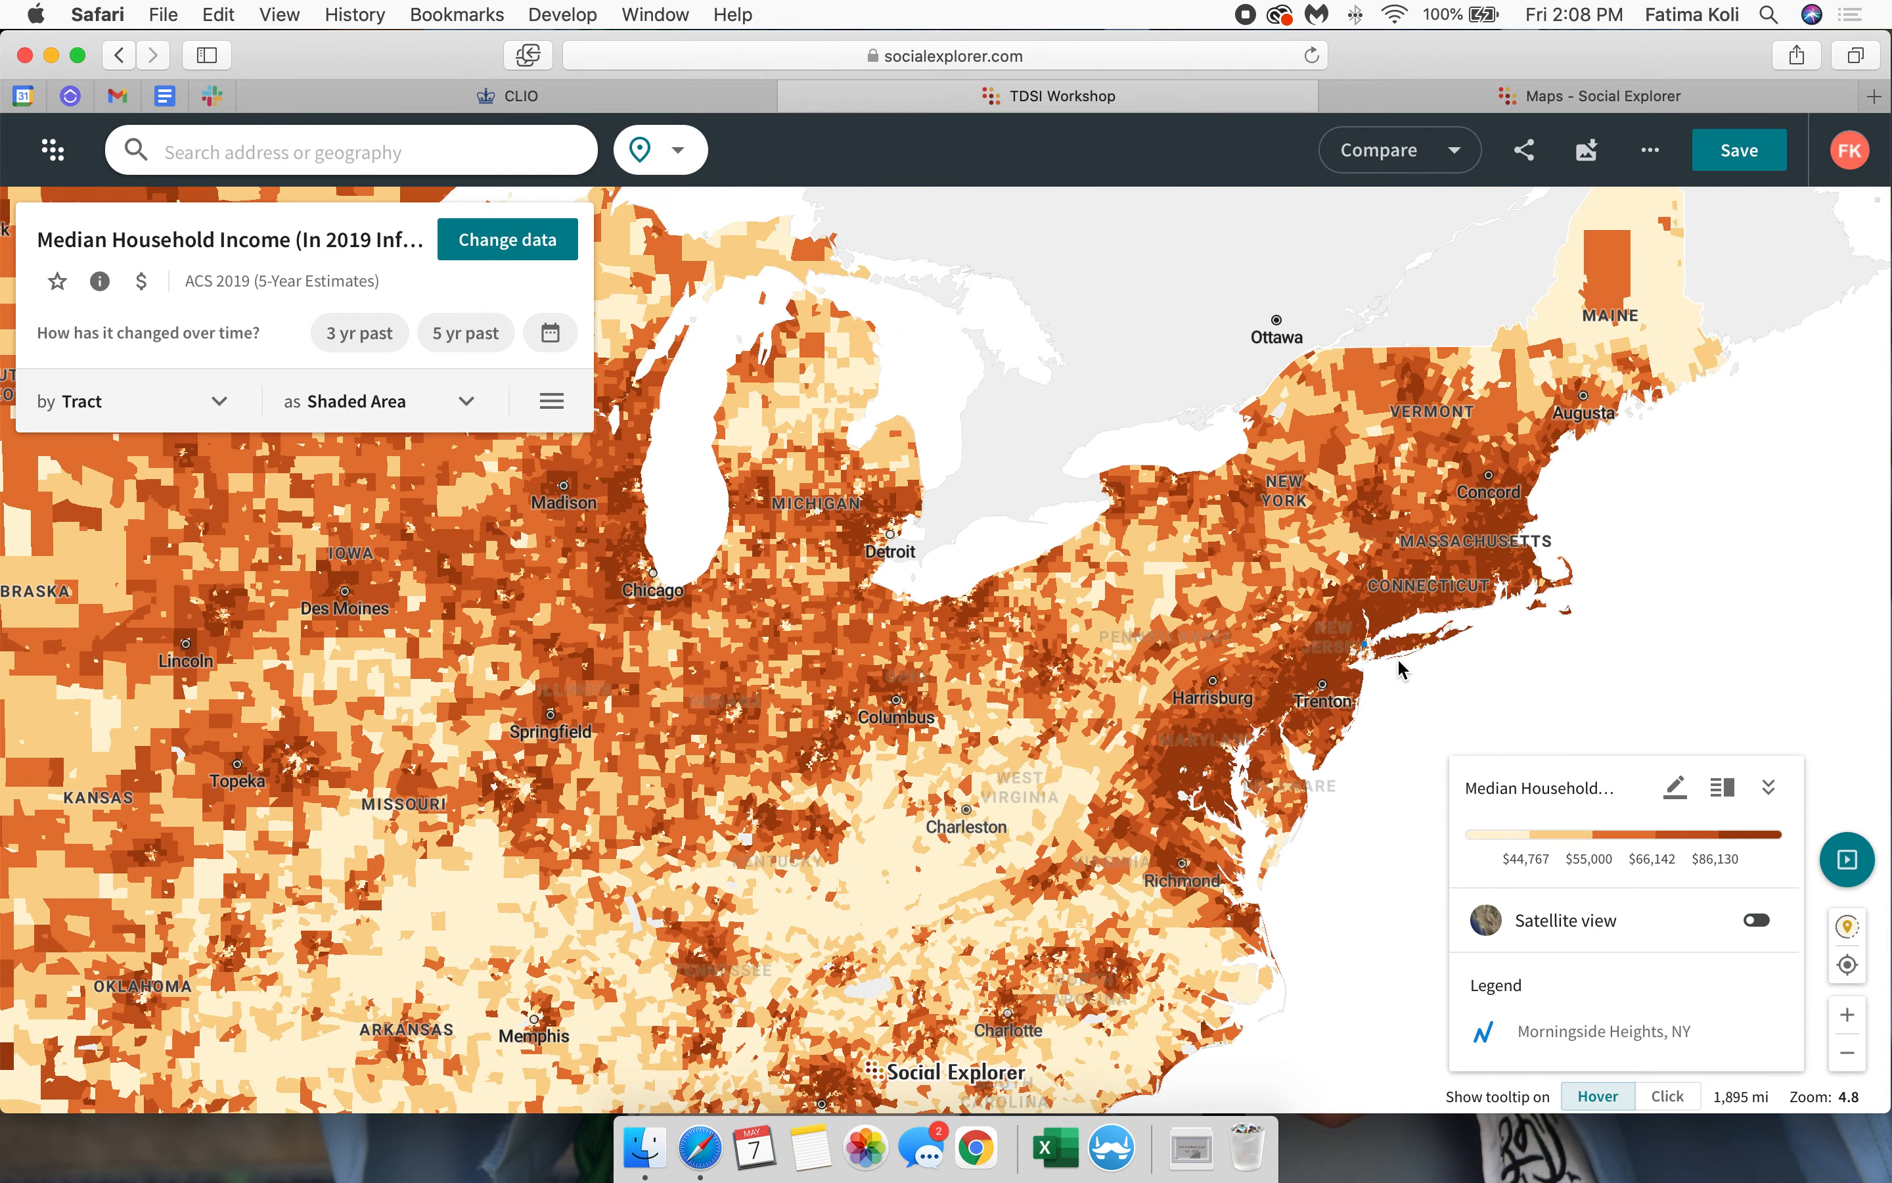
{"action": "scroll", "coordinate": [1355, 714], "scroll_direction": "up", "scroll_amount": 2}
{"action": "scroll", "coordinate": [1355, 713], "scroll_direction": "up", "scroll_amount": 3}
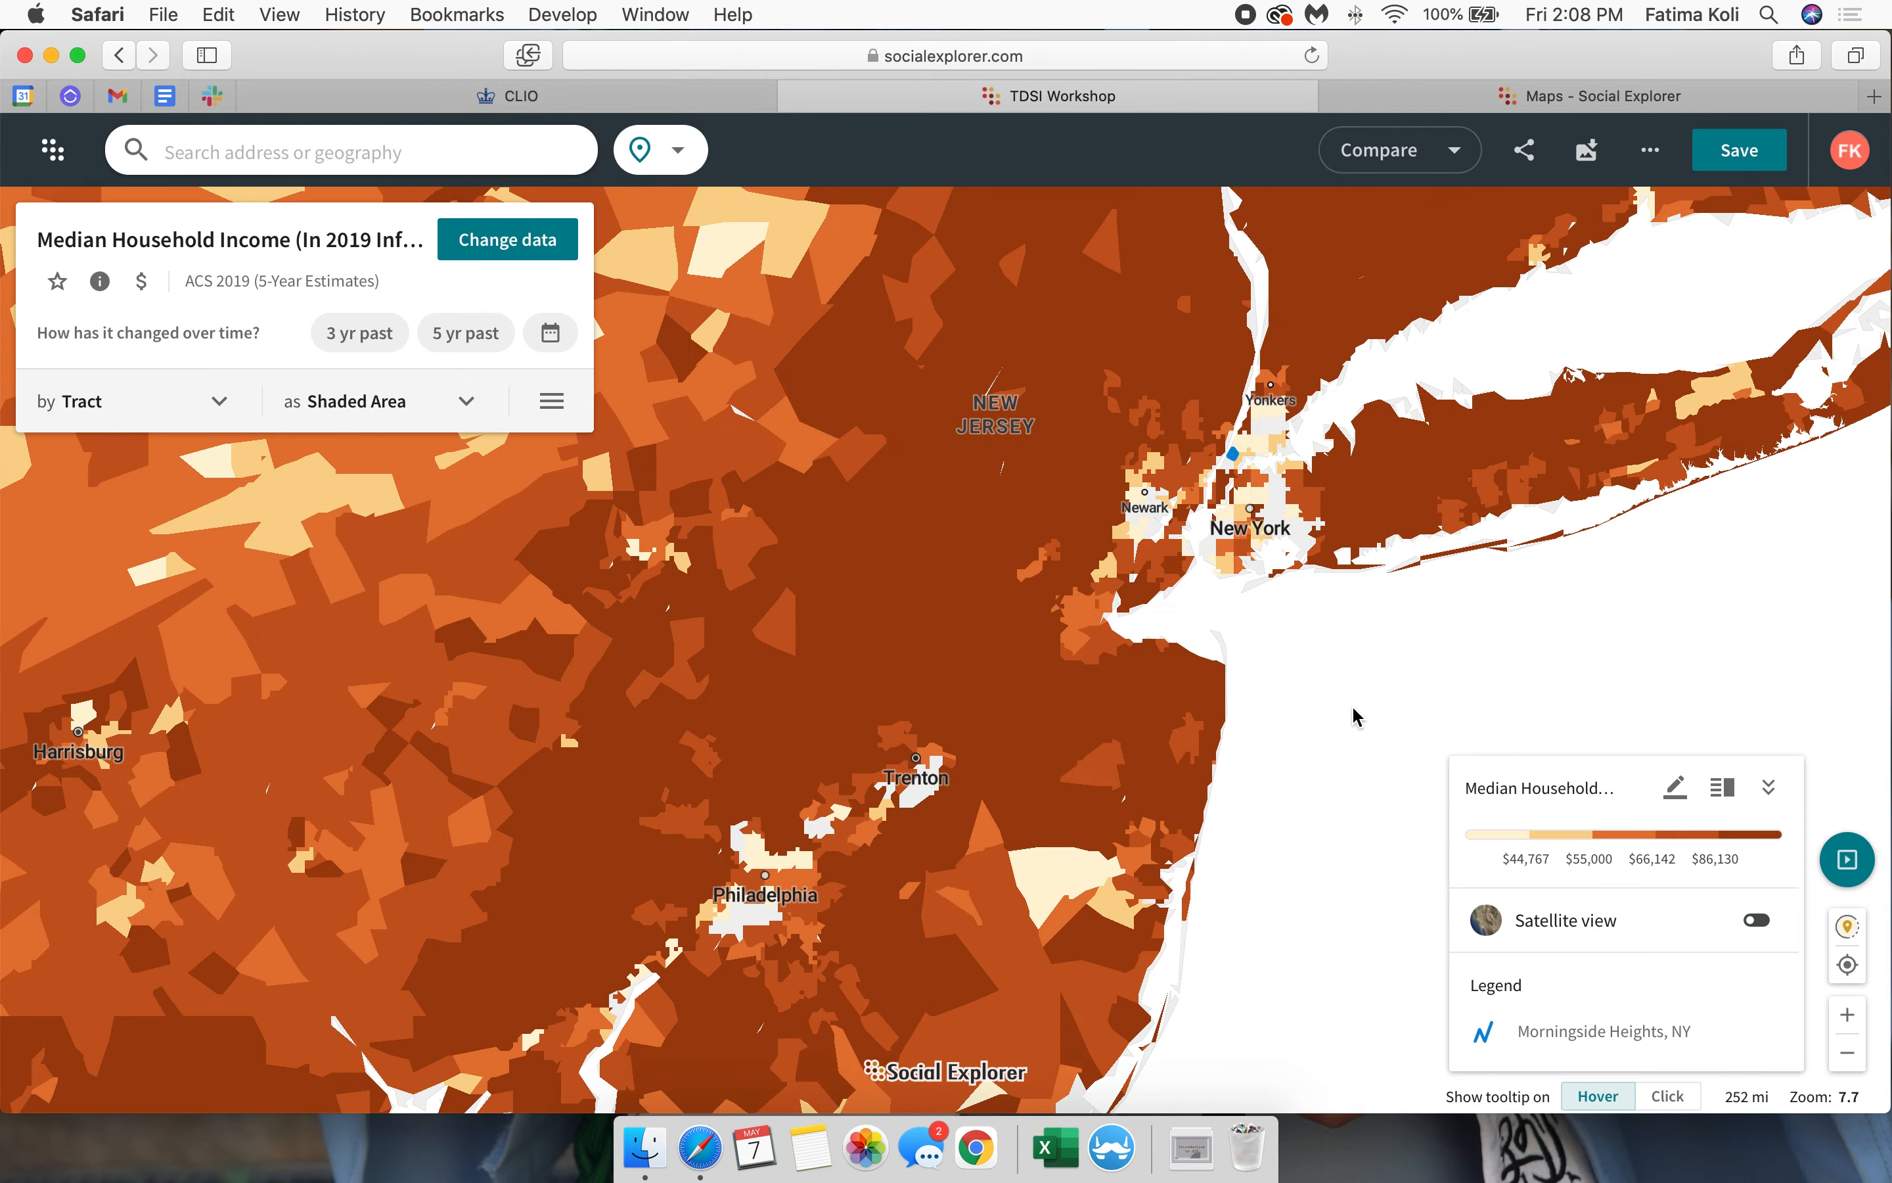
{"action": "scroll", "coordinate": [1279, 803], "scroll_direction": "up", "scroll_amount": 1}
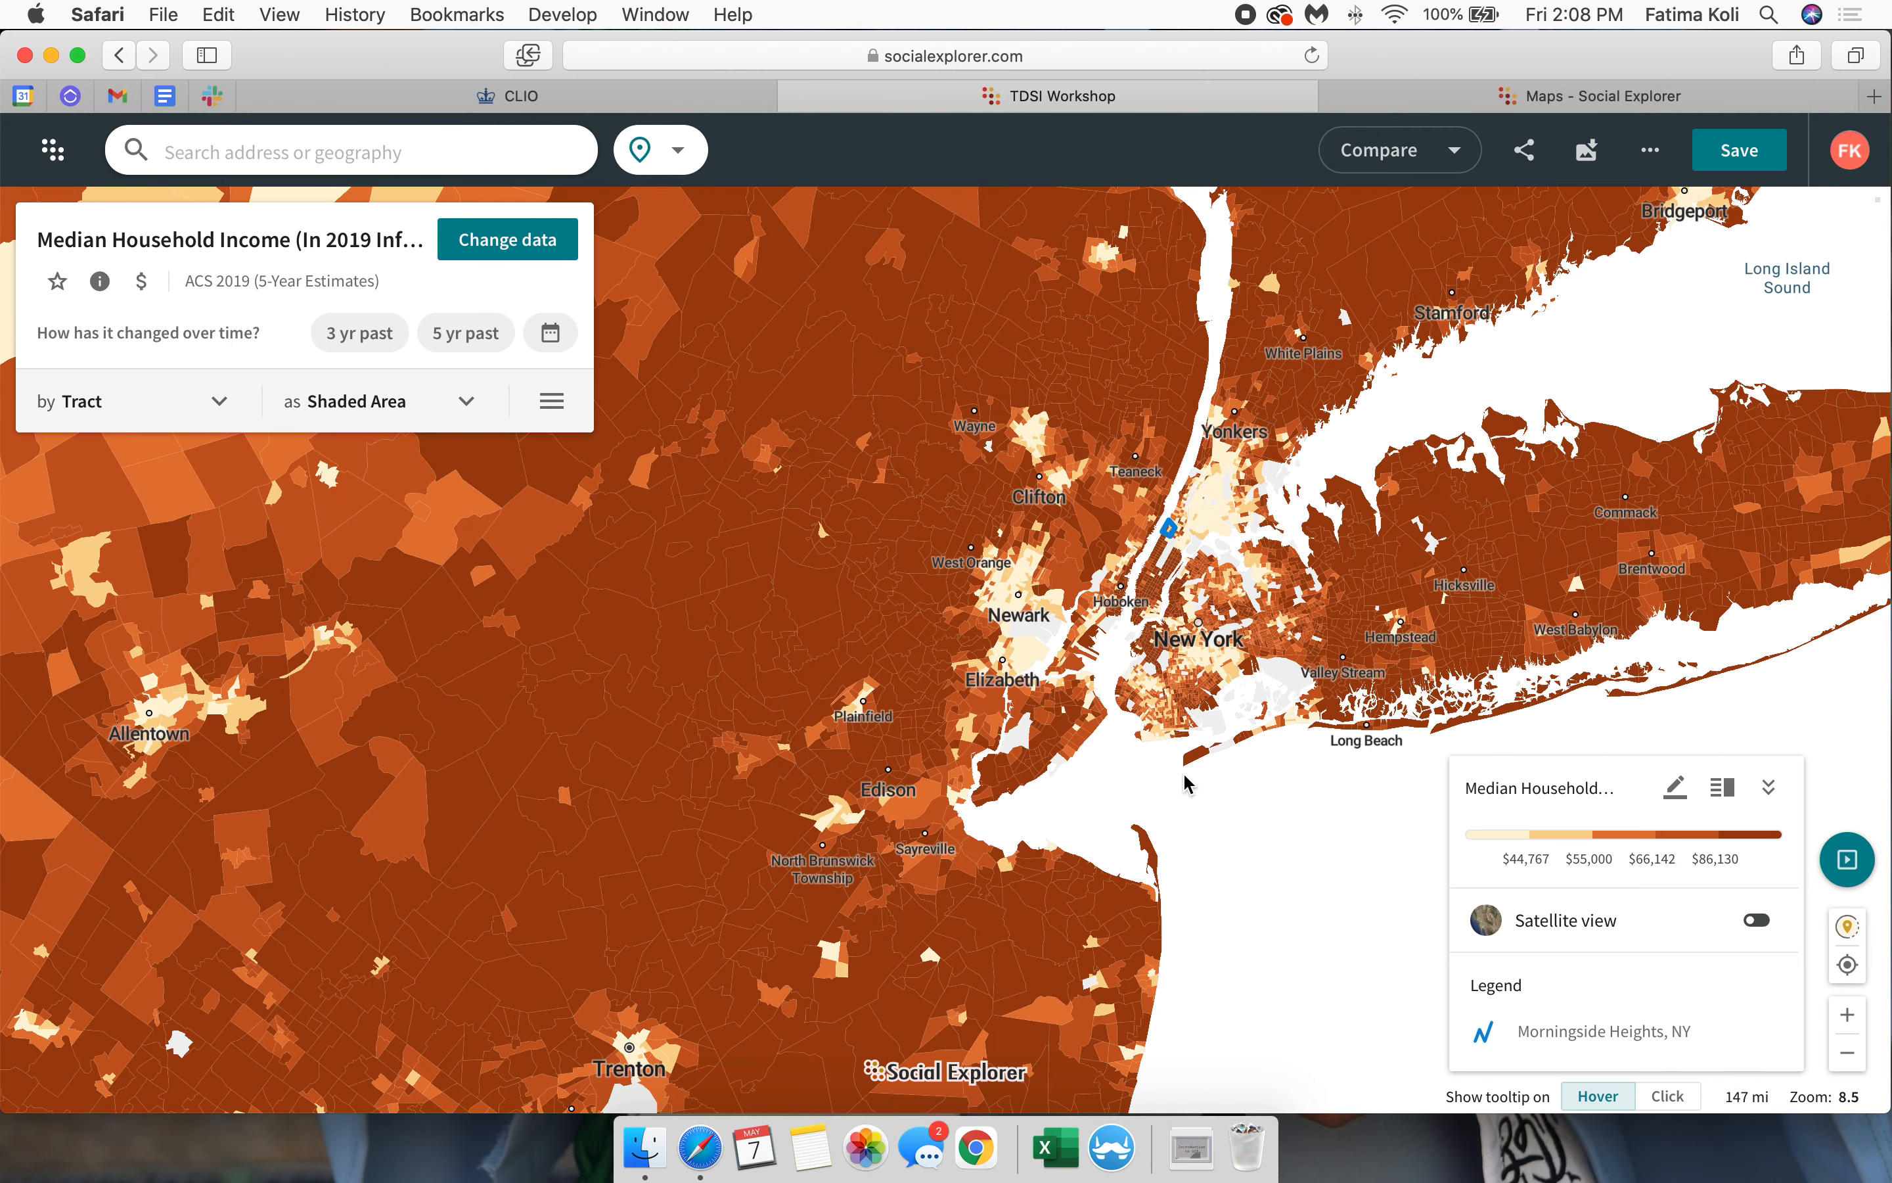
{"action": "scroll", "coordinate": [1195, 875], "scroll_direction": "up", "scroll_amount": 1}
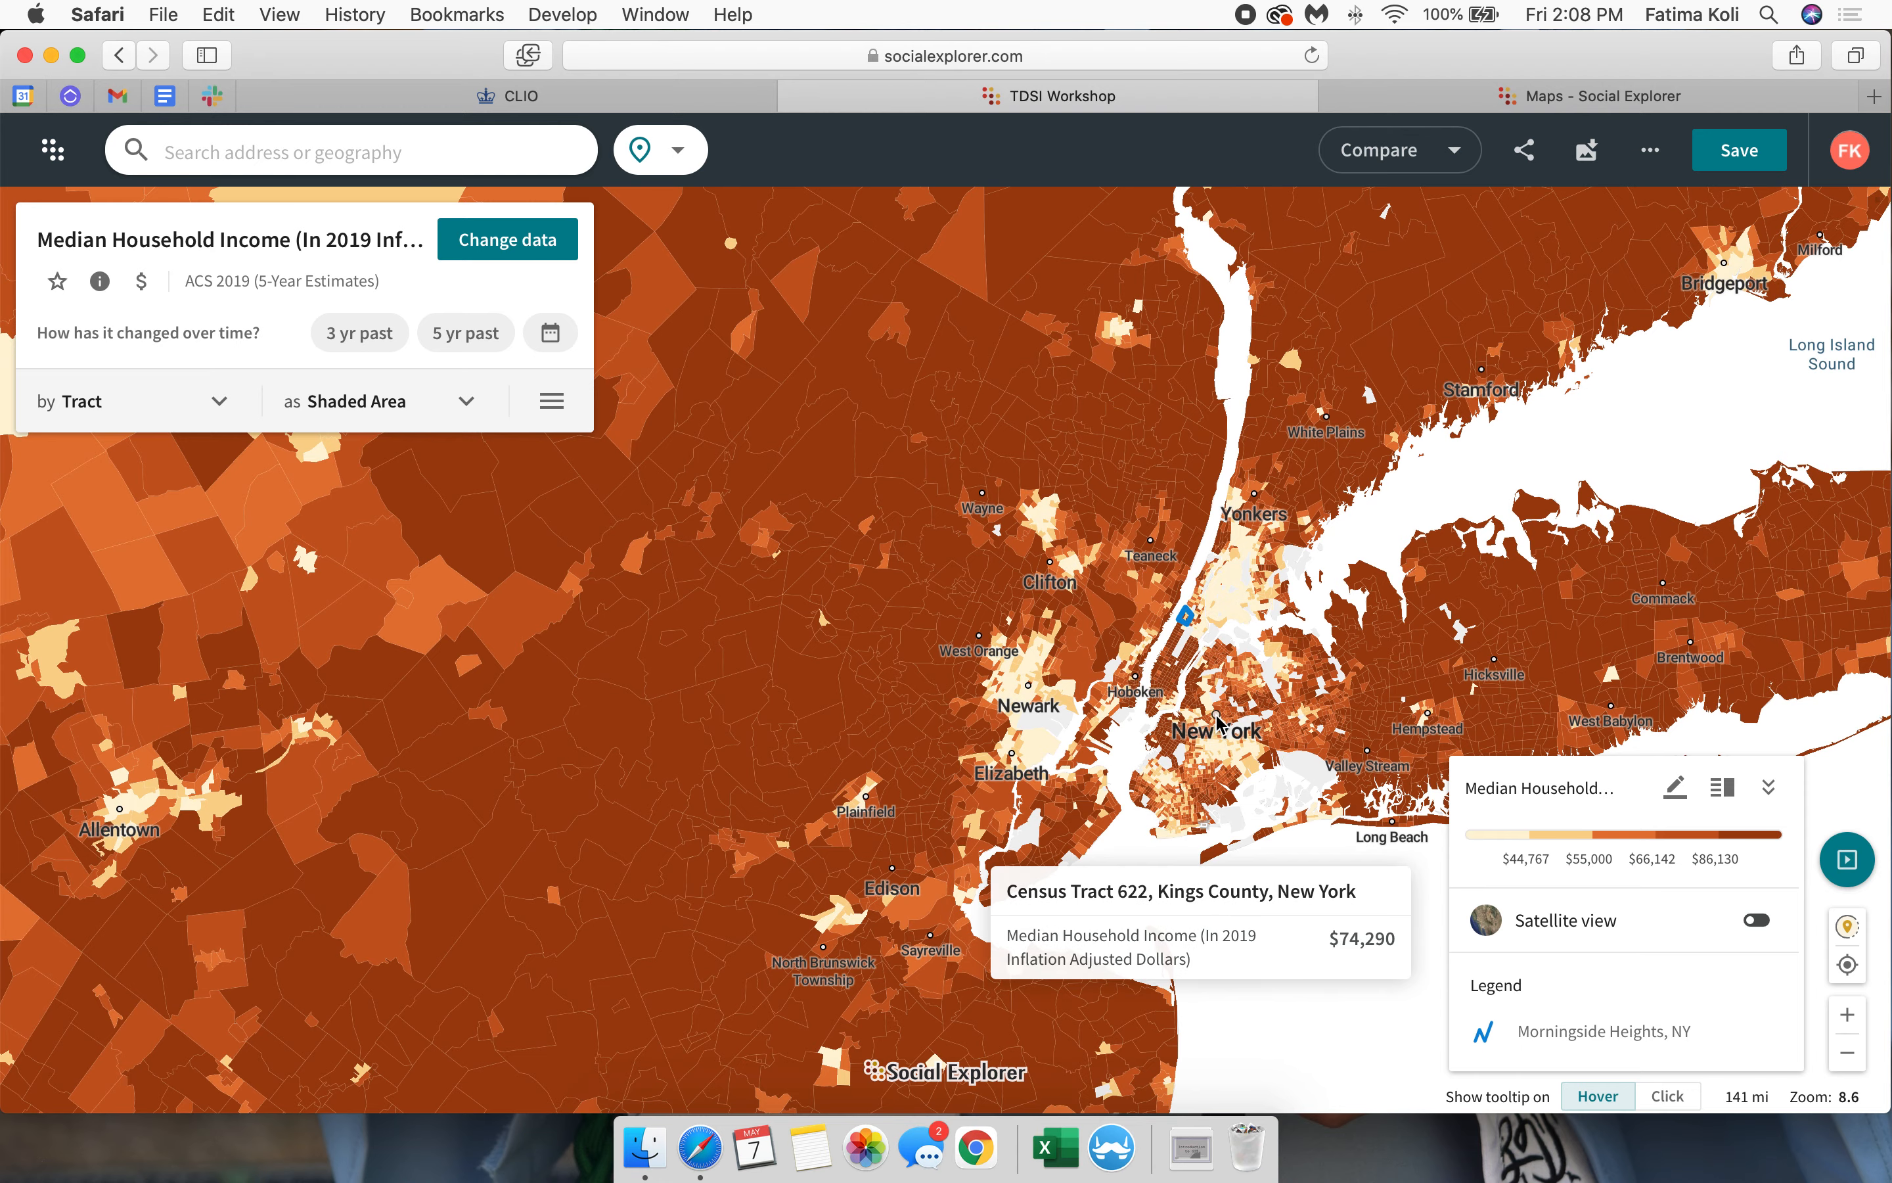
{"action": "scroll", "coordinate": [1333, 577], "scroll_direction": "up", "scroll_amount": 4}
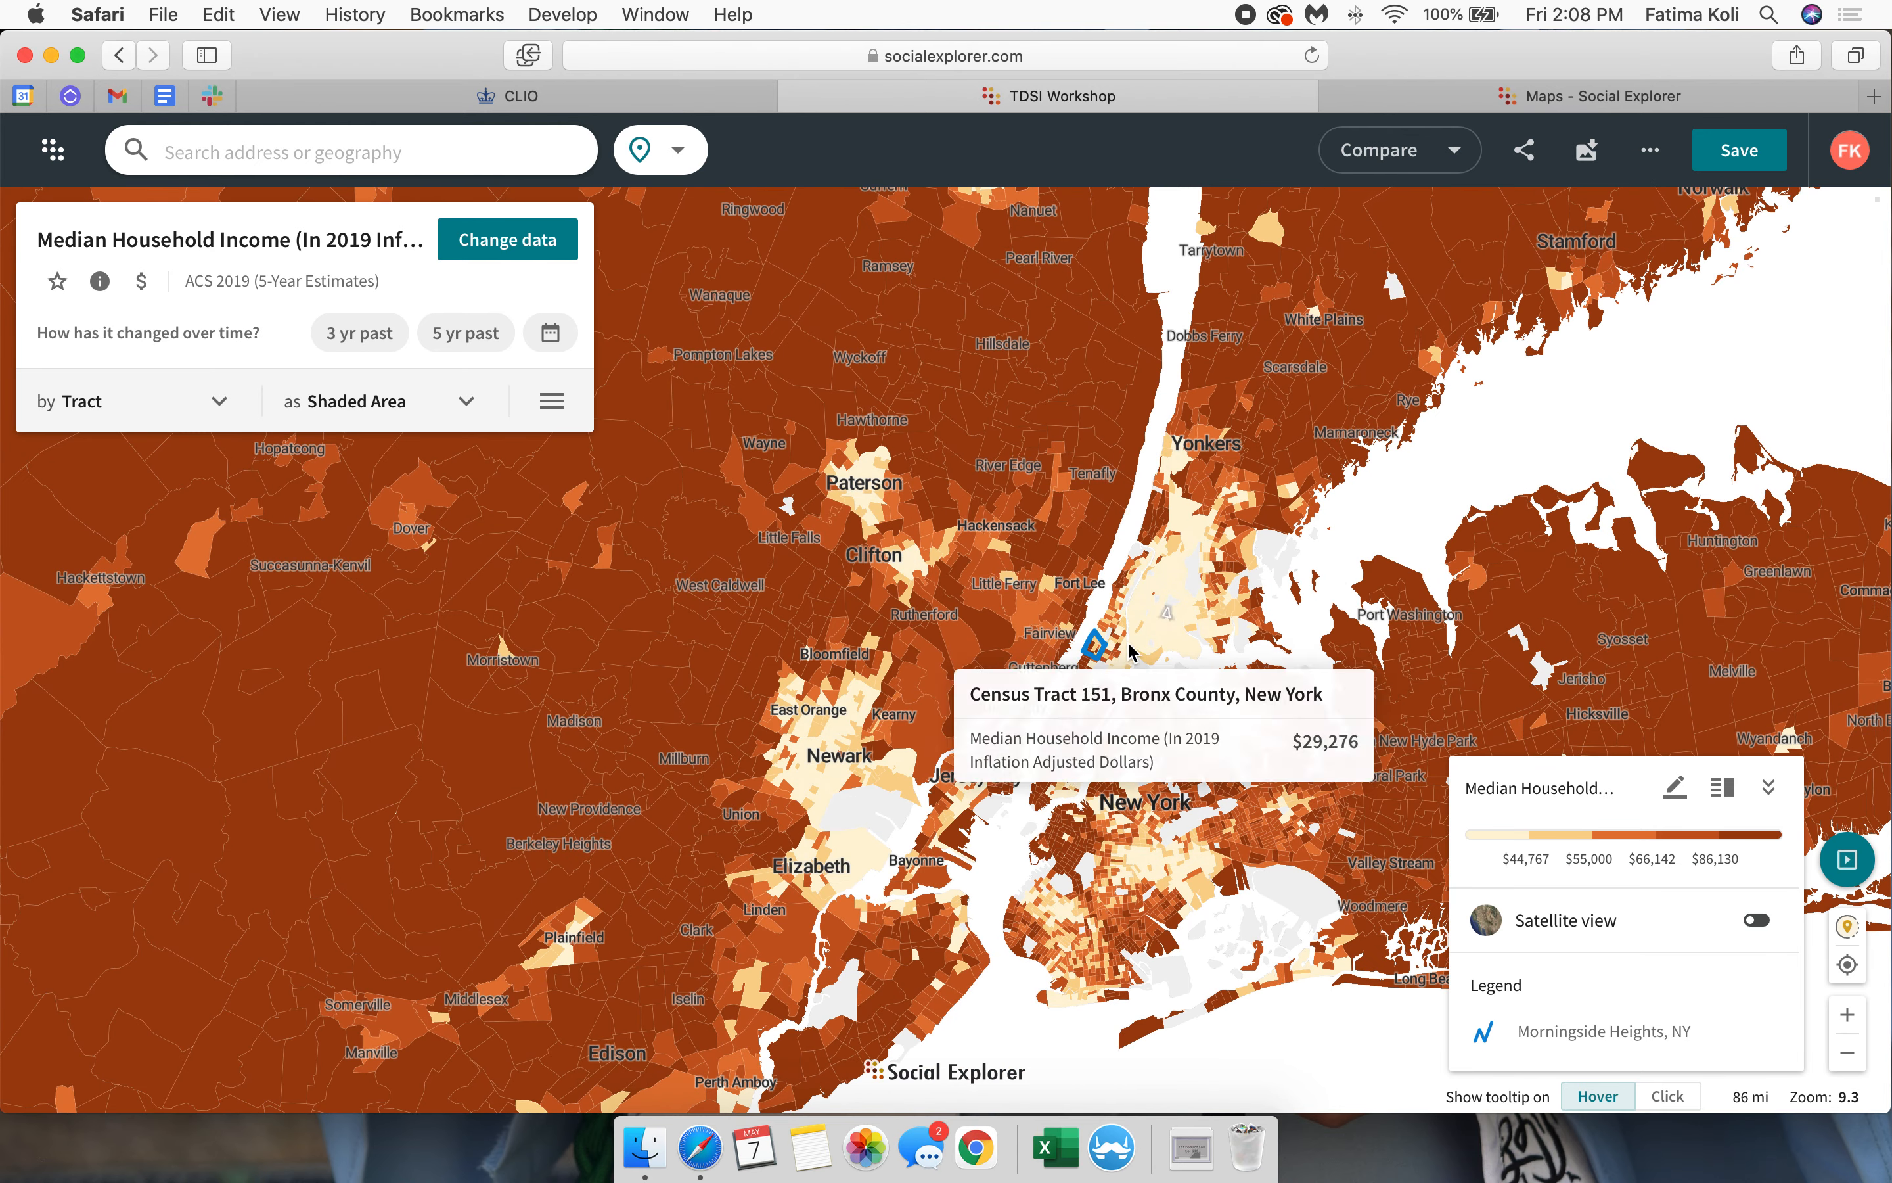
{"action": "mouse_move", "coordinate": [1093, 653]}
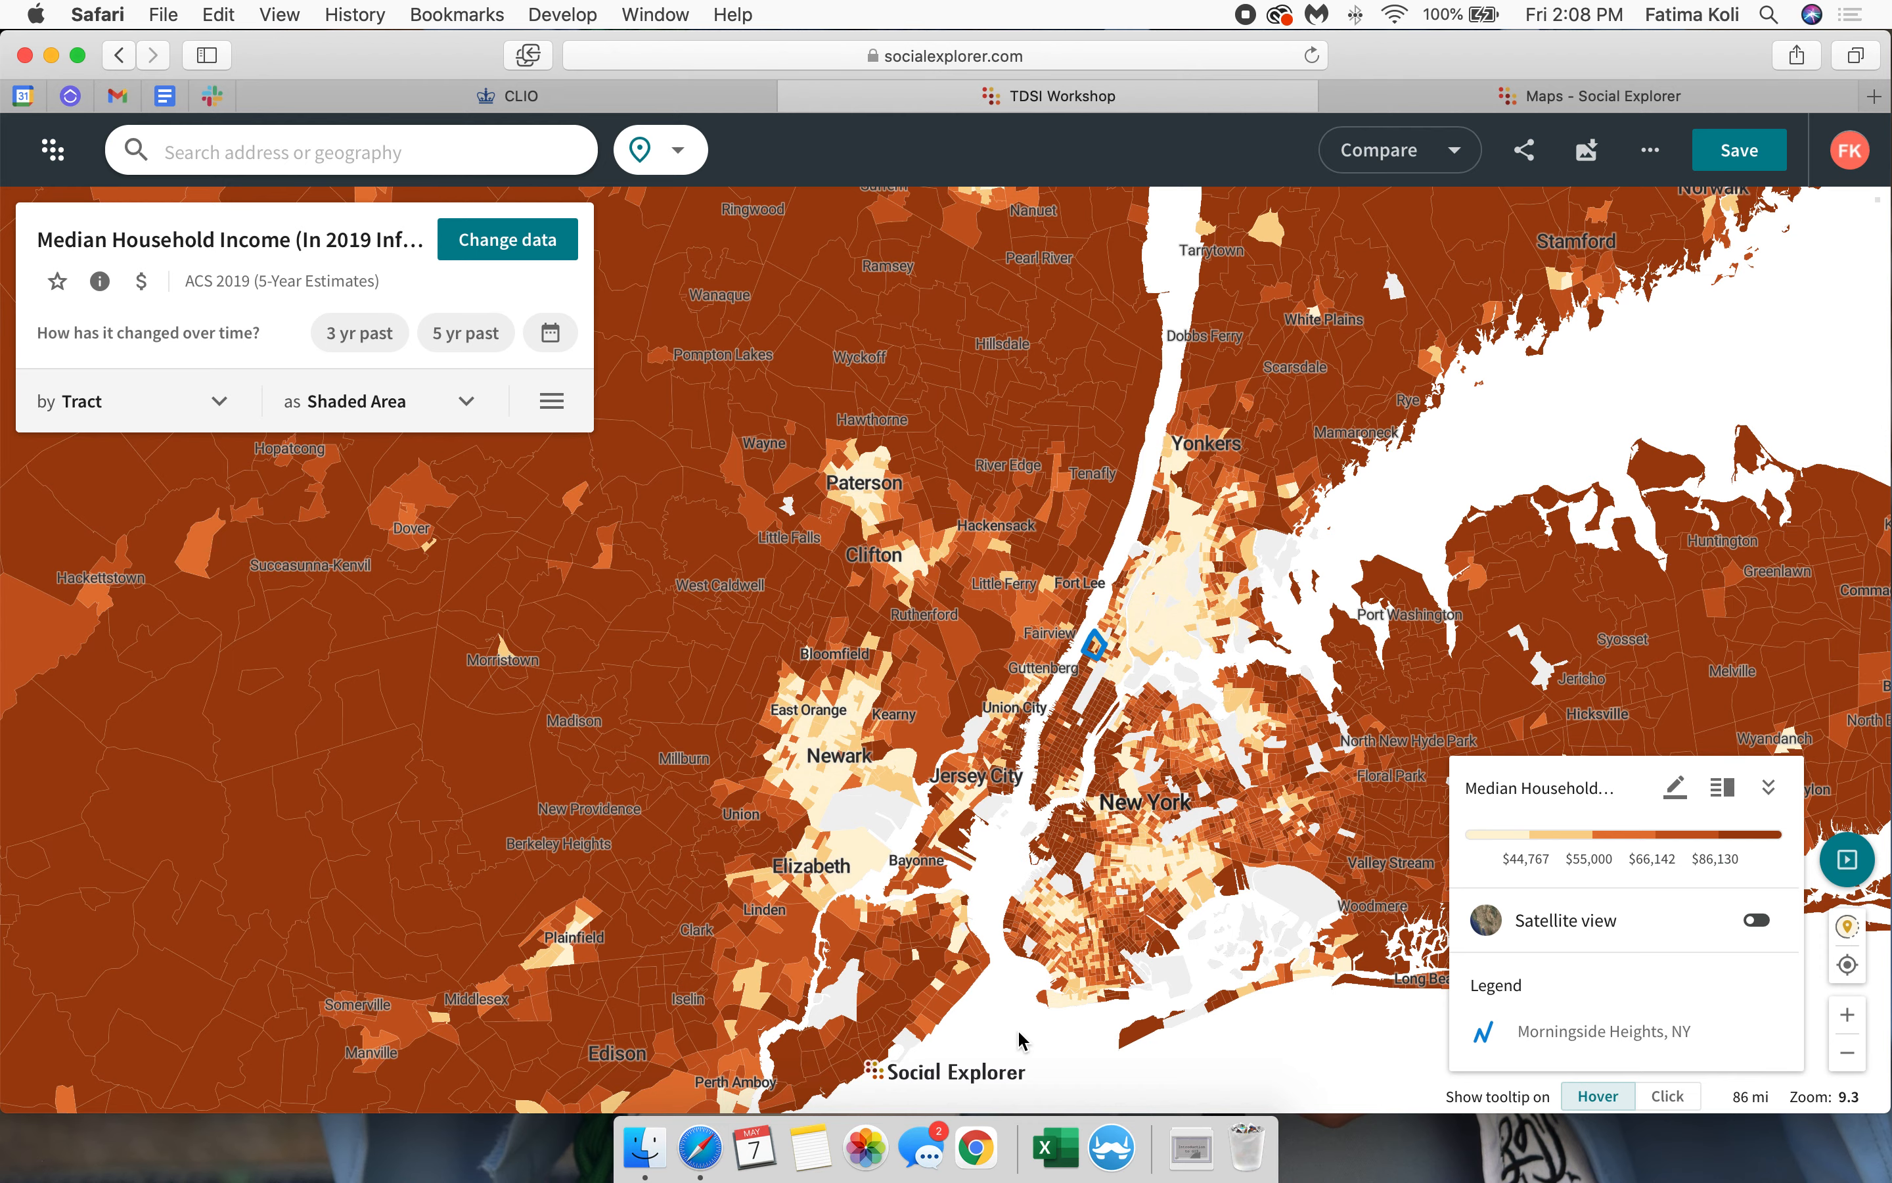
Step: Change the geography level of the income map from census tract to County
{"action": "left_click", "coordinate": [509, 243]}
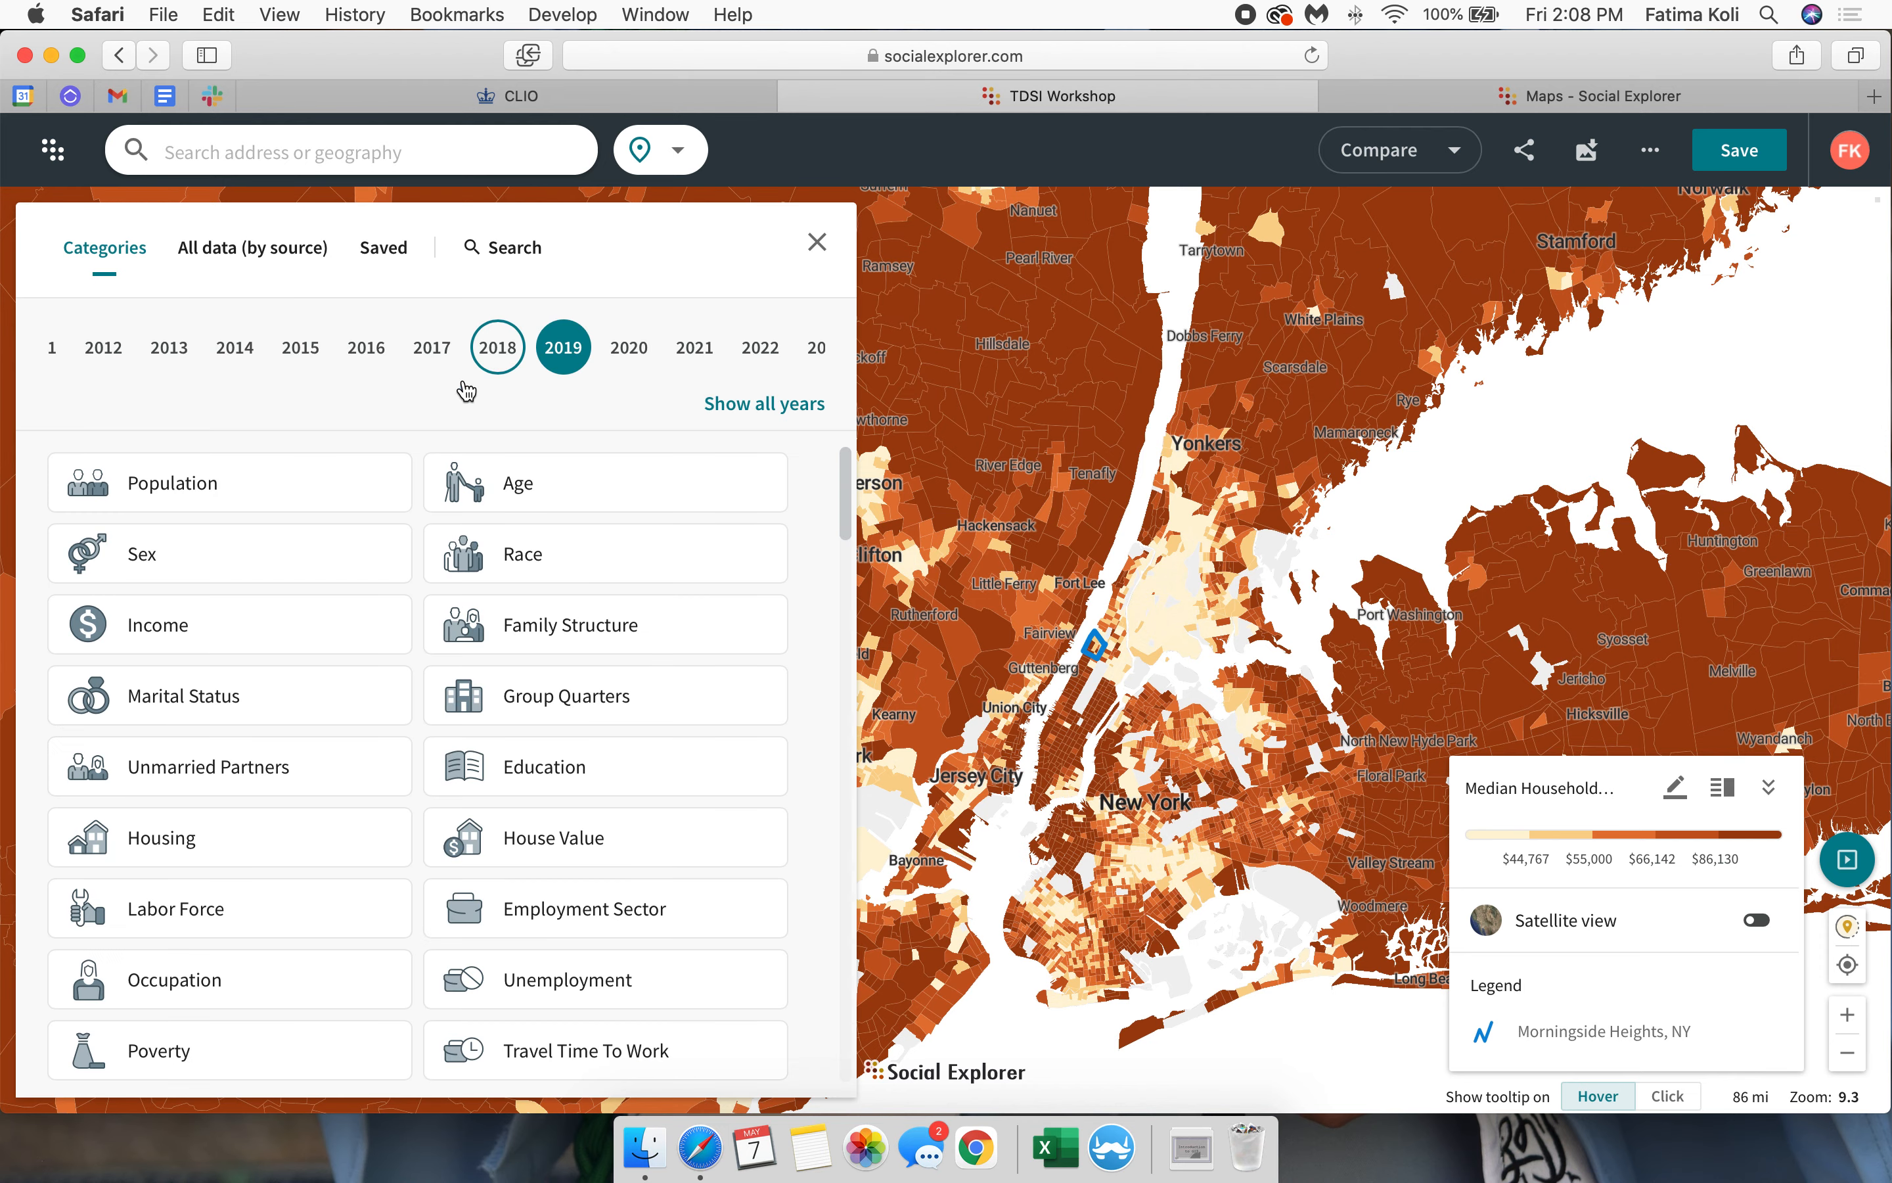
{"action": "left_click", "coordinate": [814, 255]}
{"action": "left_click", "coordinate": [134, 414]}
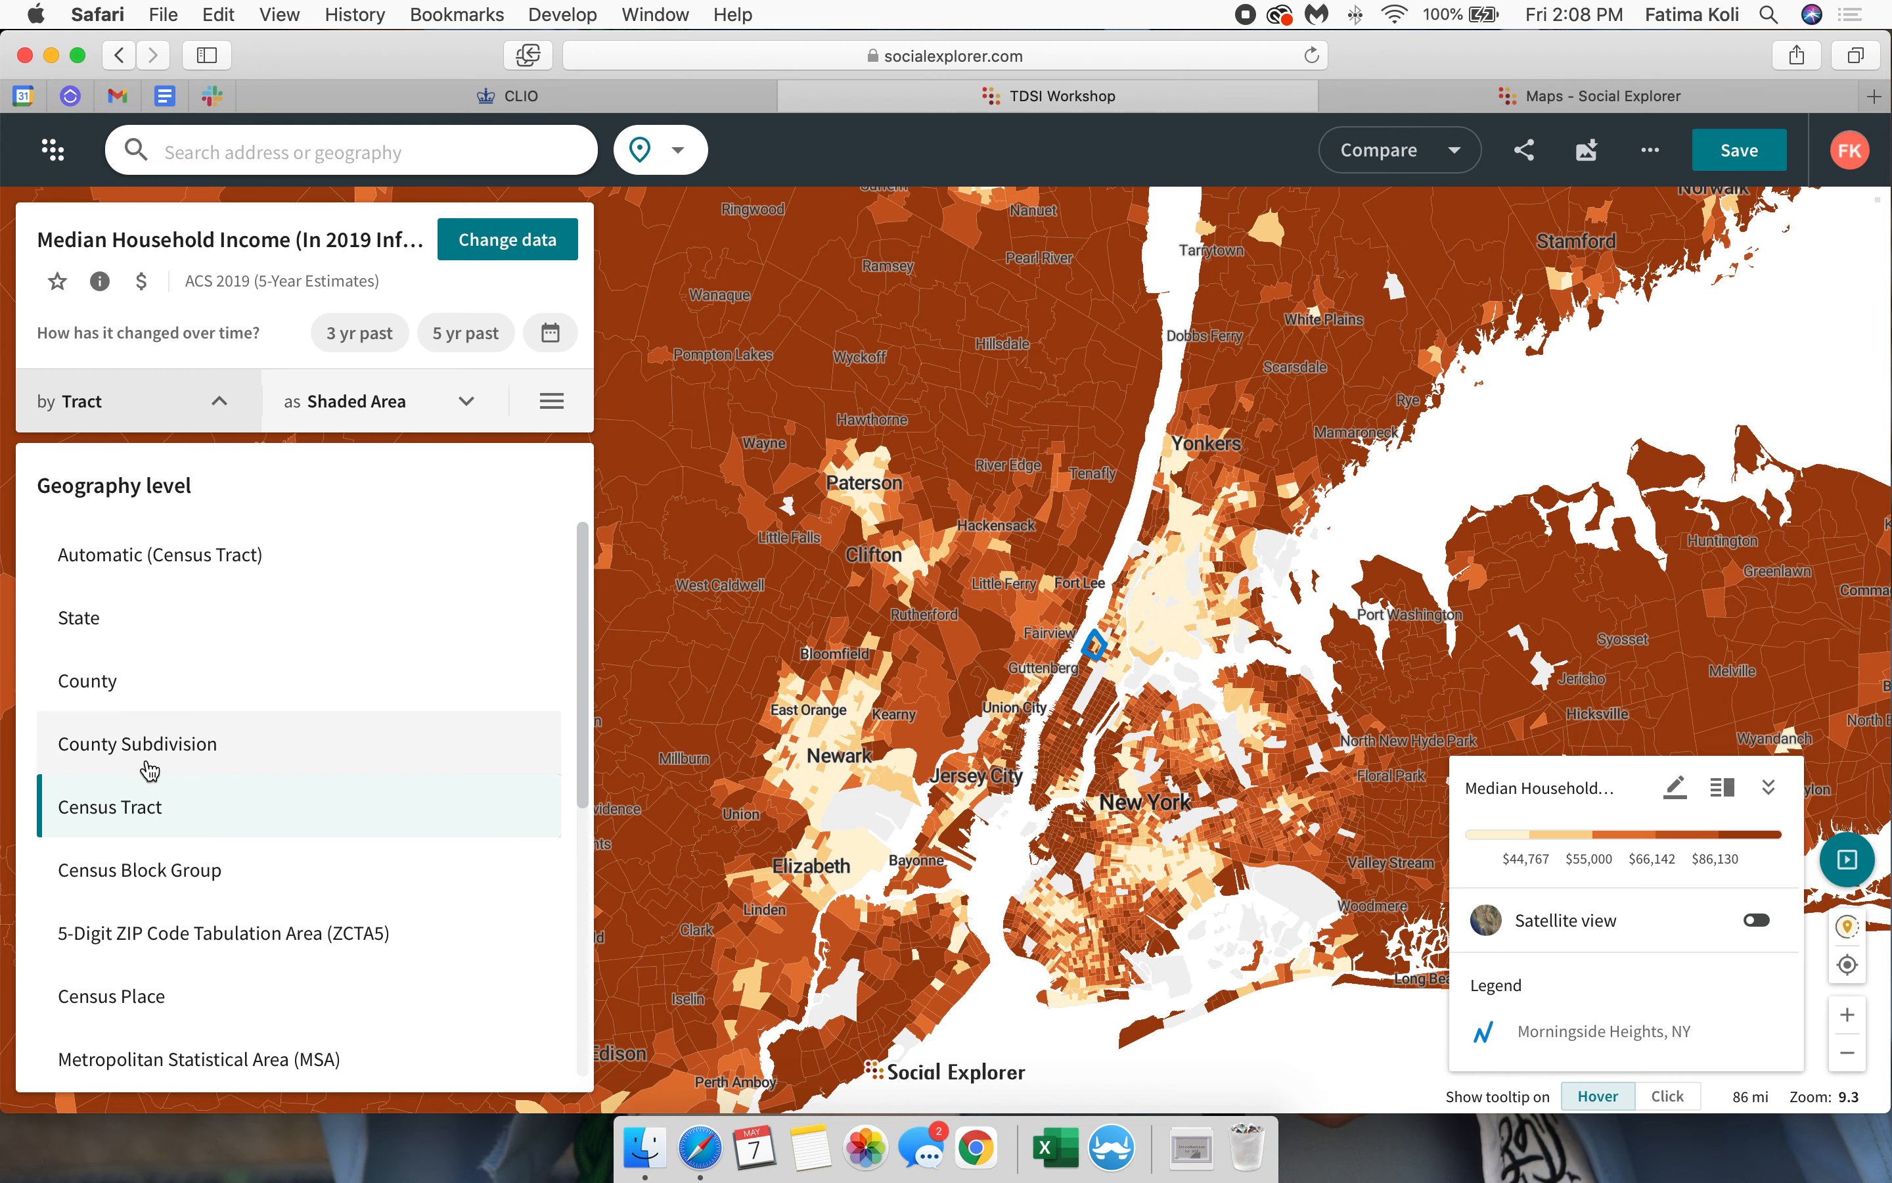
{"action": "left_click", "coordinate": [118, 687]}
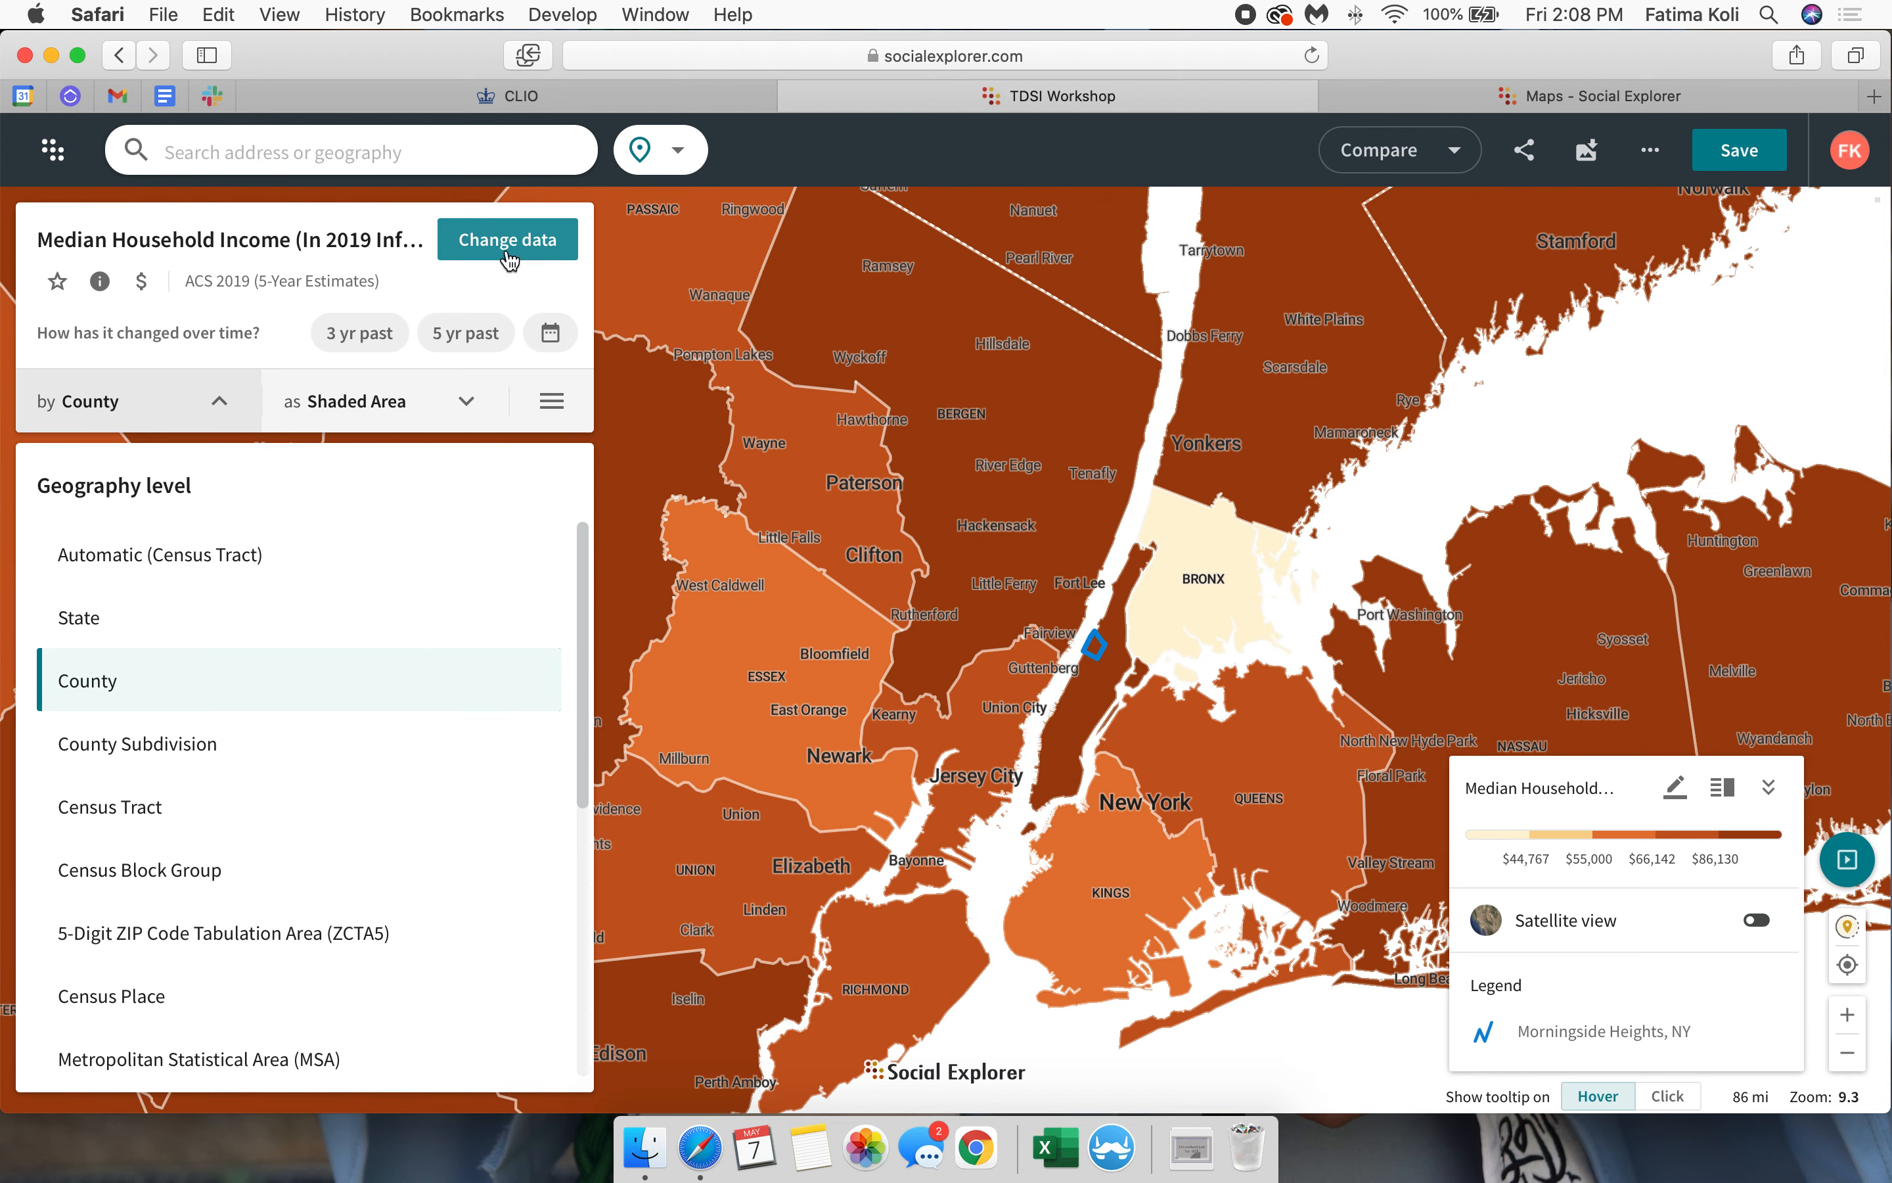
Step: Change the mapped data to Homes Owned, under Tenure in the Housing category, for the year 1920
{"action": "left_click", "coordinate": [505, 247]}
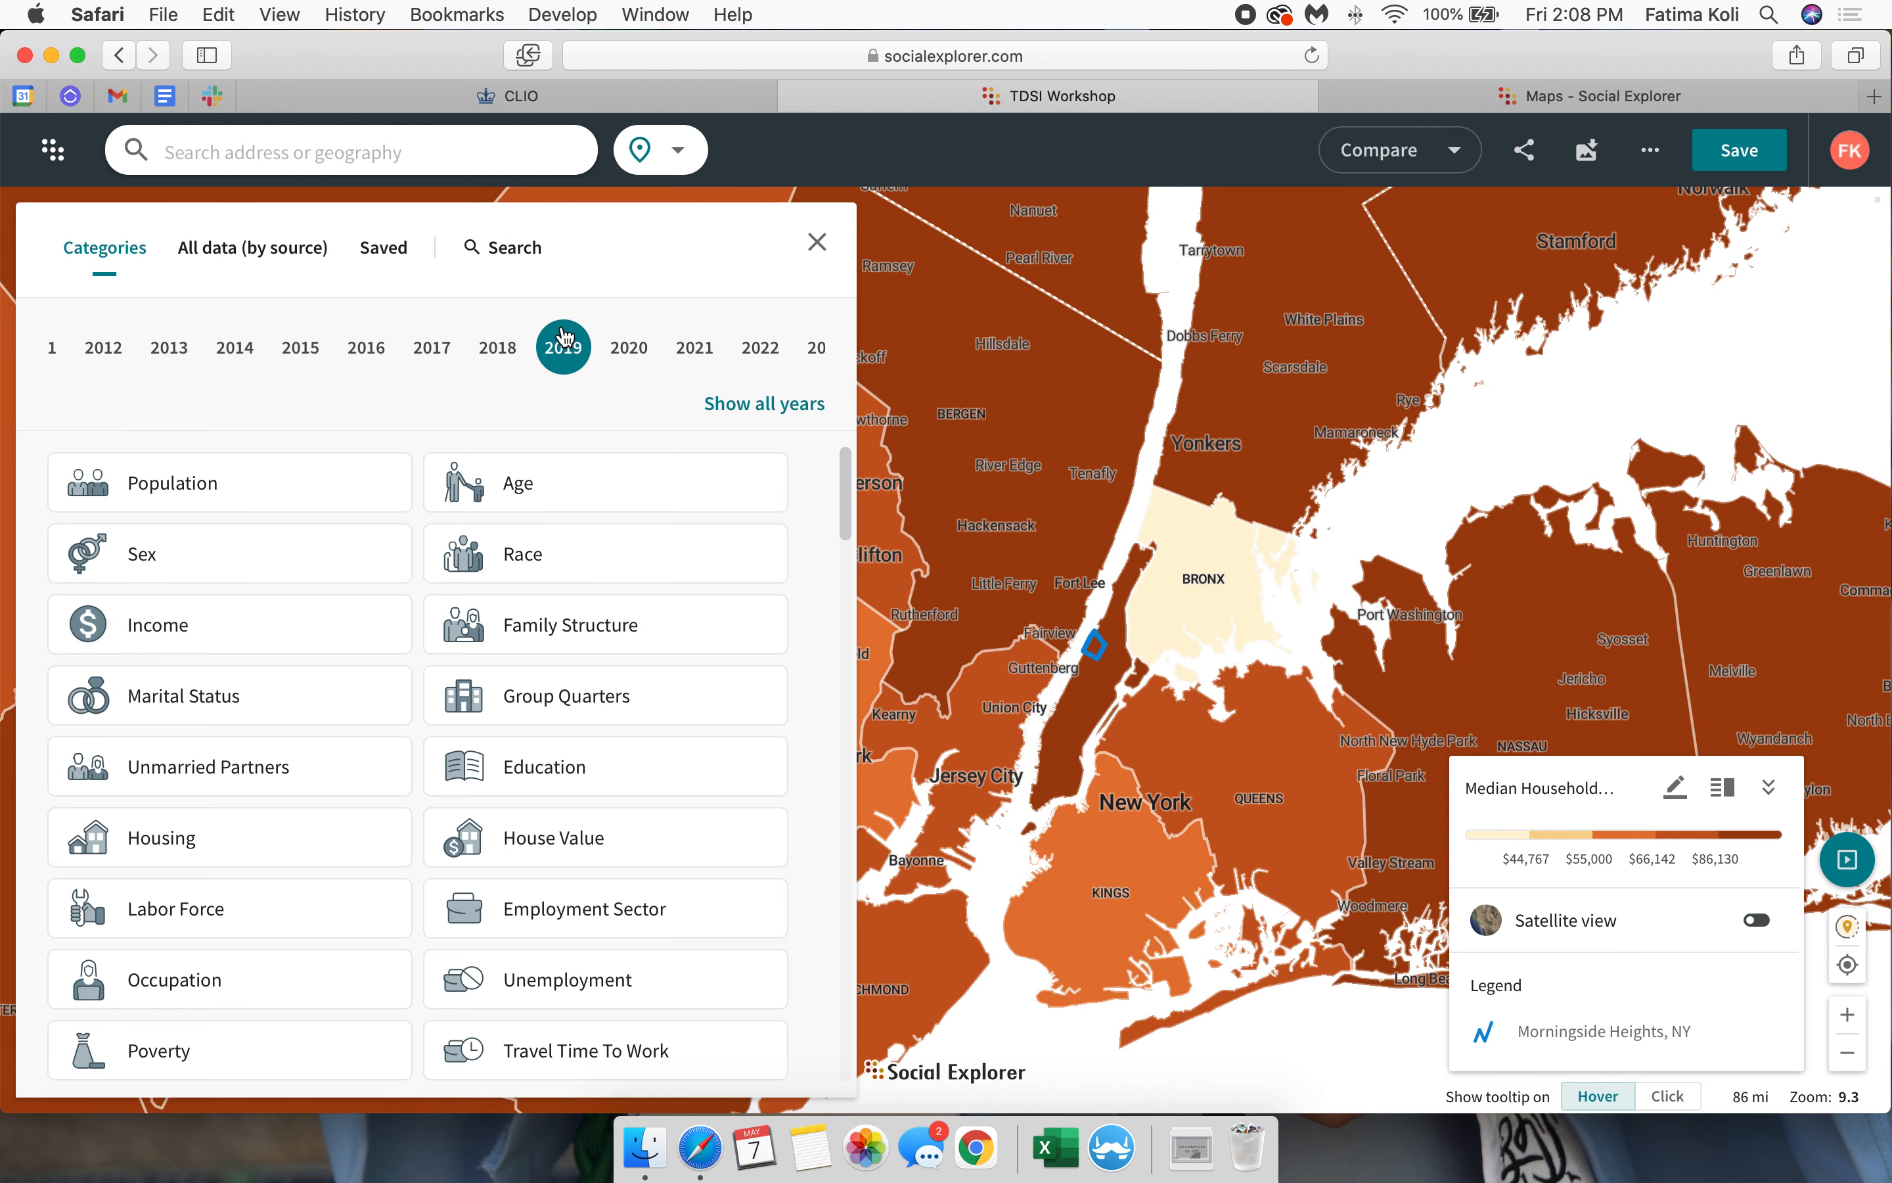
{"action": "left_click", "coordinate": [724, 406]}
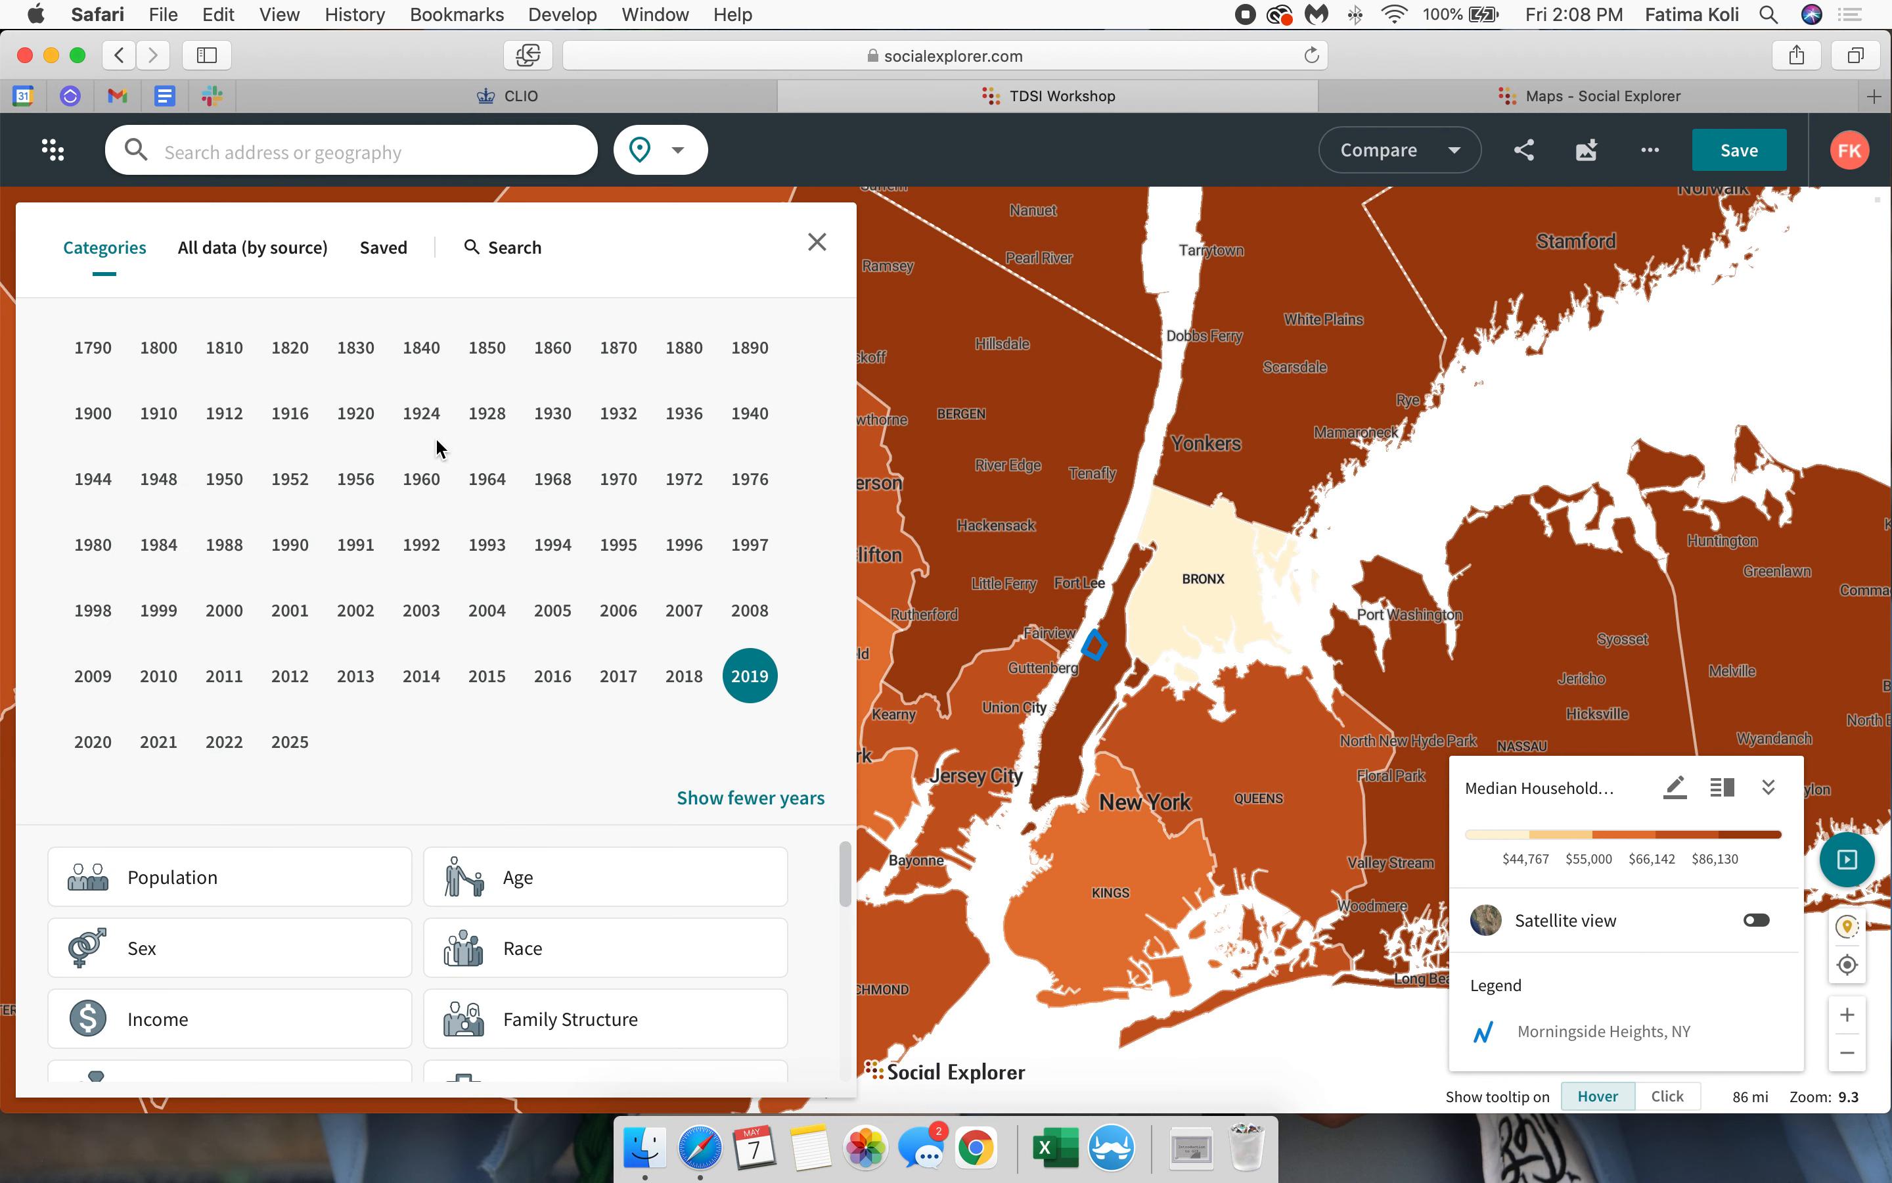
{"action": "left_click", "coordinate": [356, 414]}
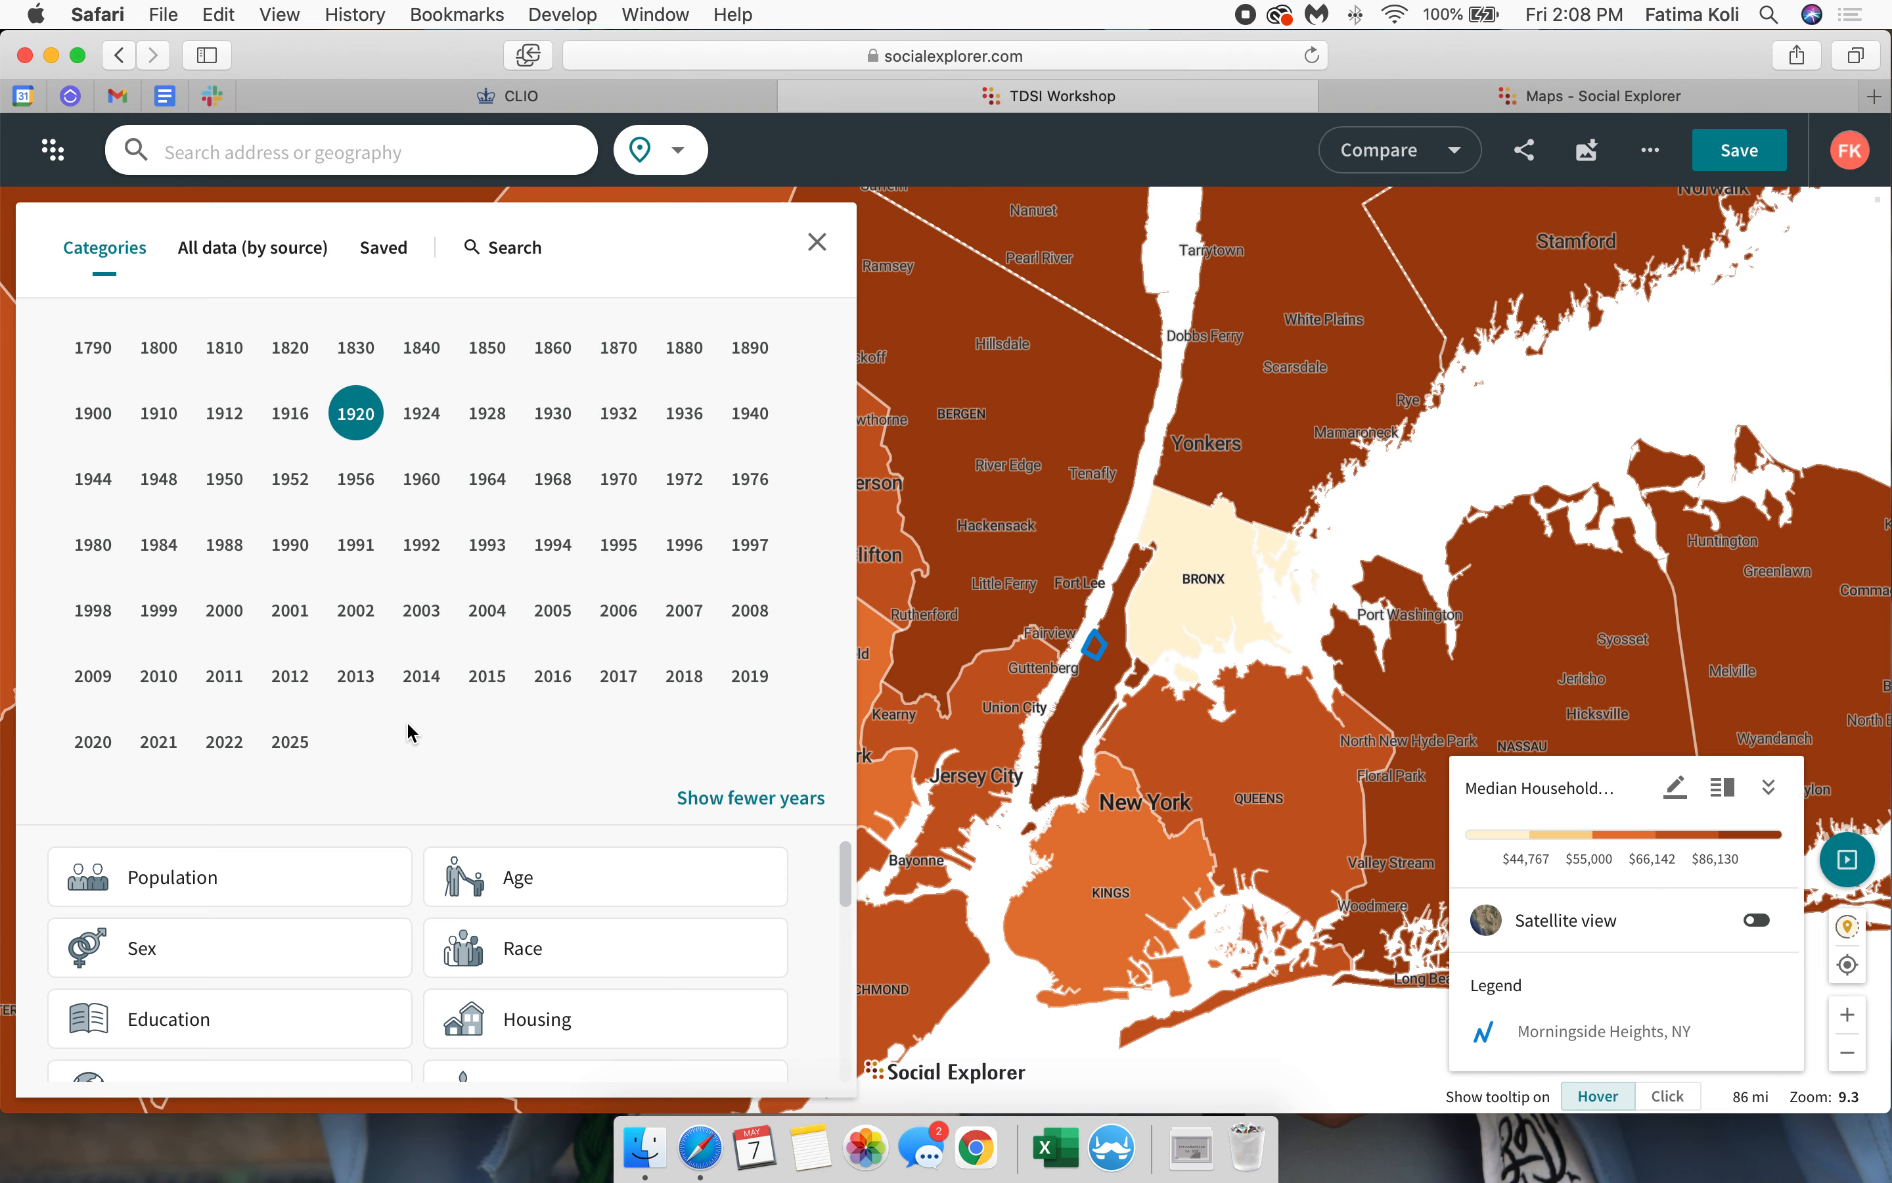
{"action": "scroll", "coordinate": [321, 866], "scroll_direction": "down", "scroll_amount": 3}
{"action": "left_click", "coordinate": [322, 900]}
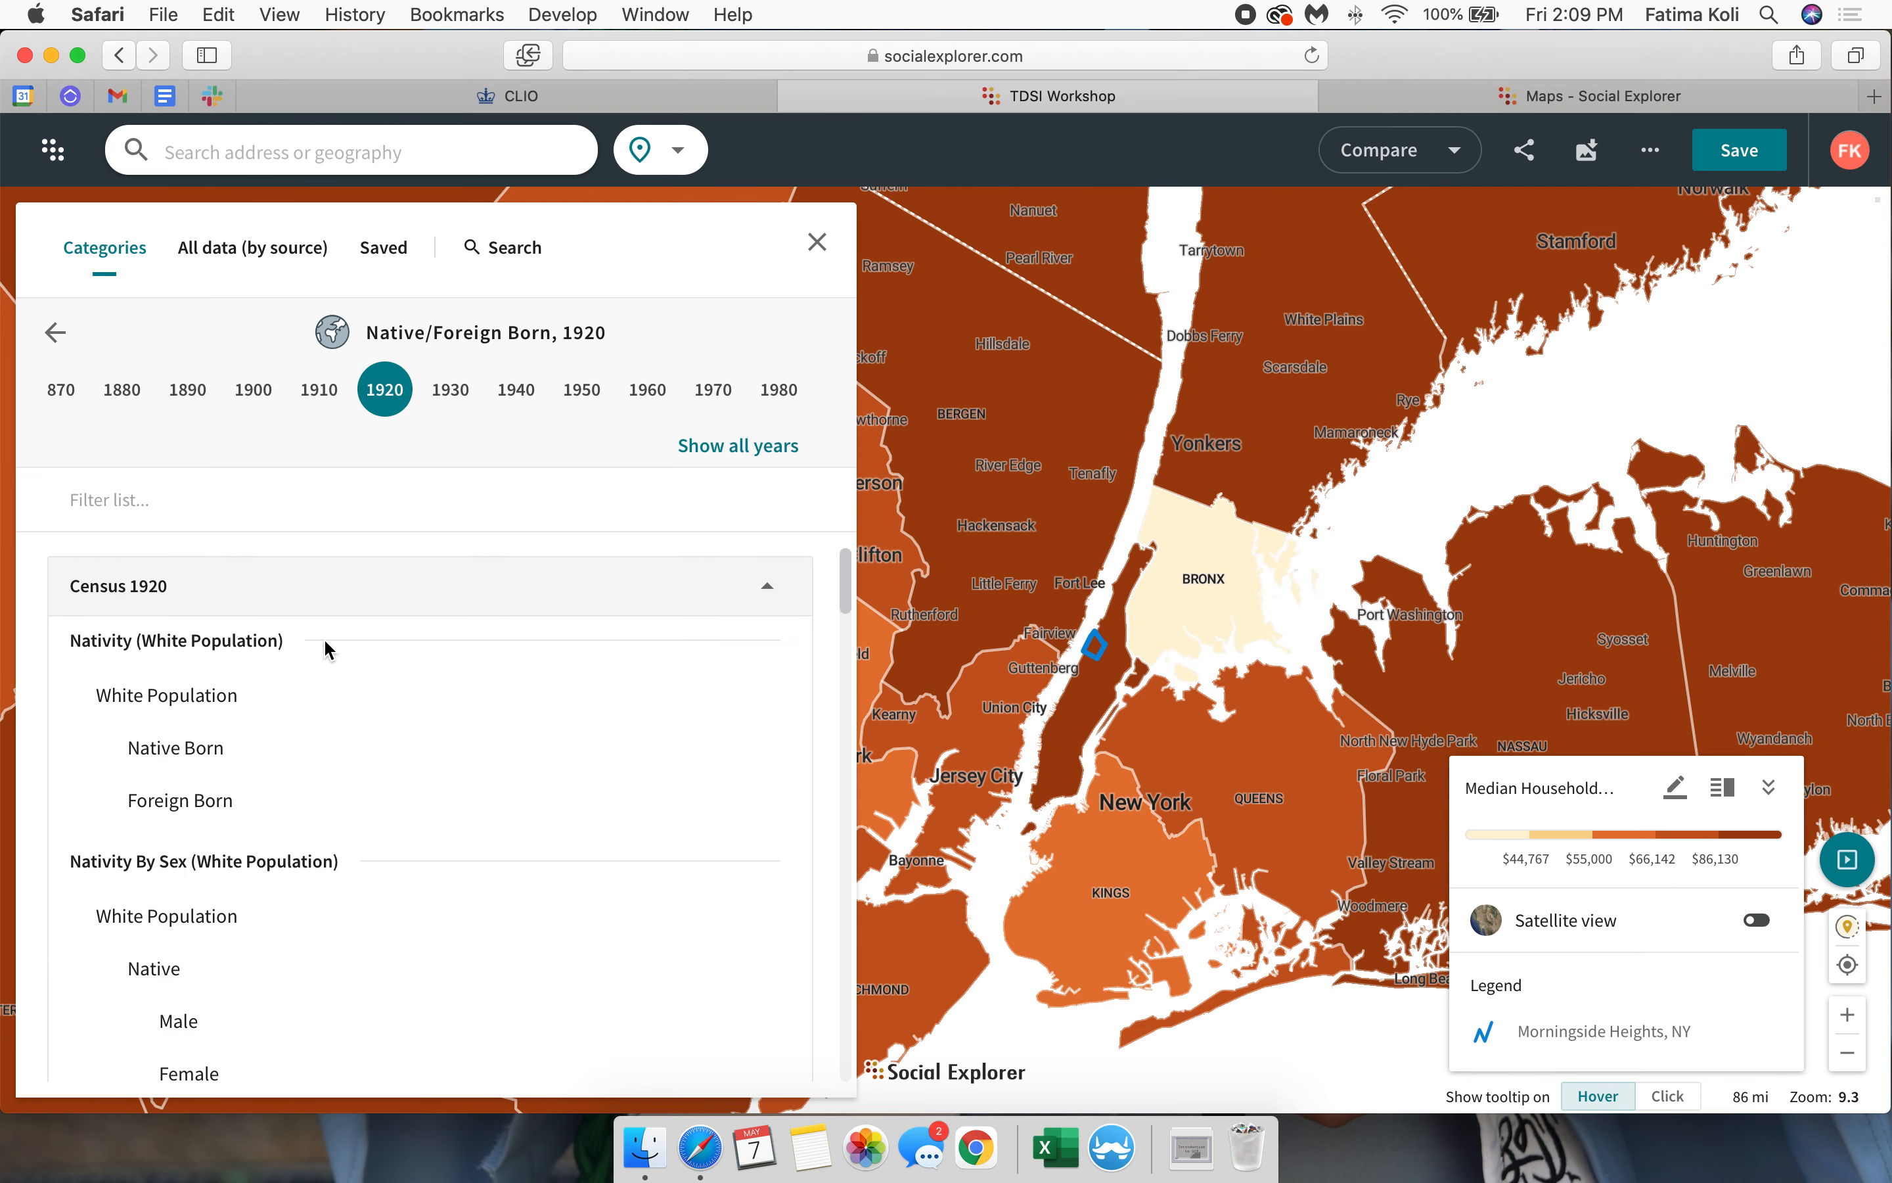
{"action": "left_click", "coordinate": [56, 333]}
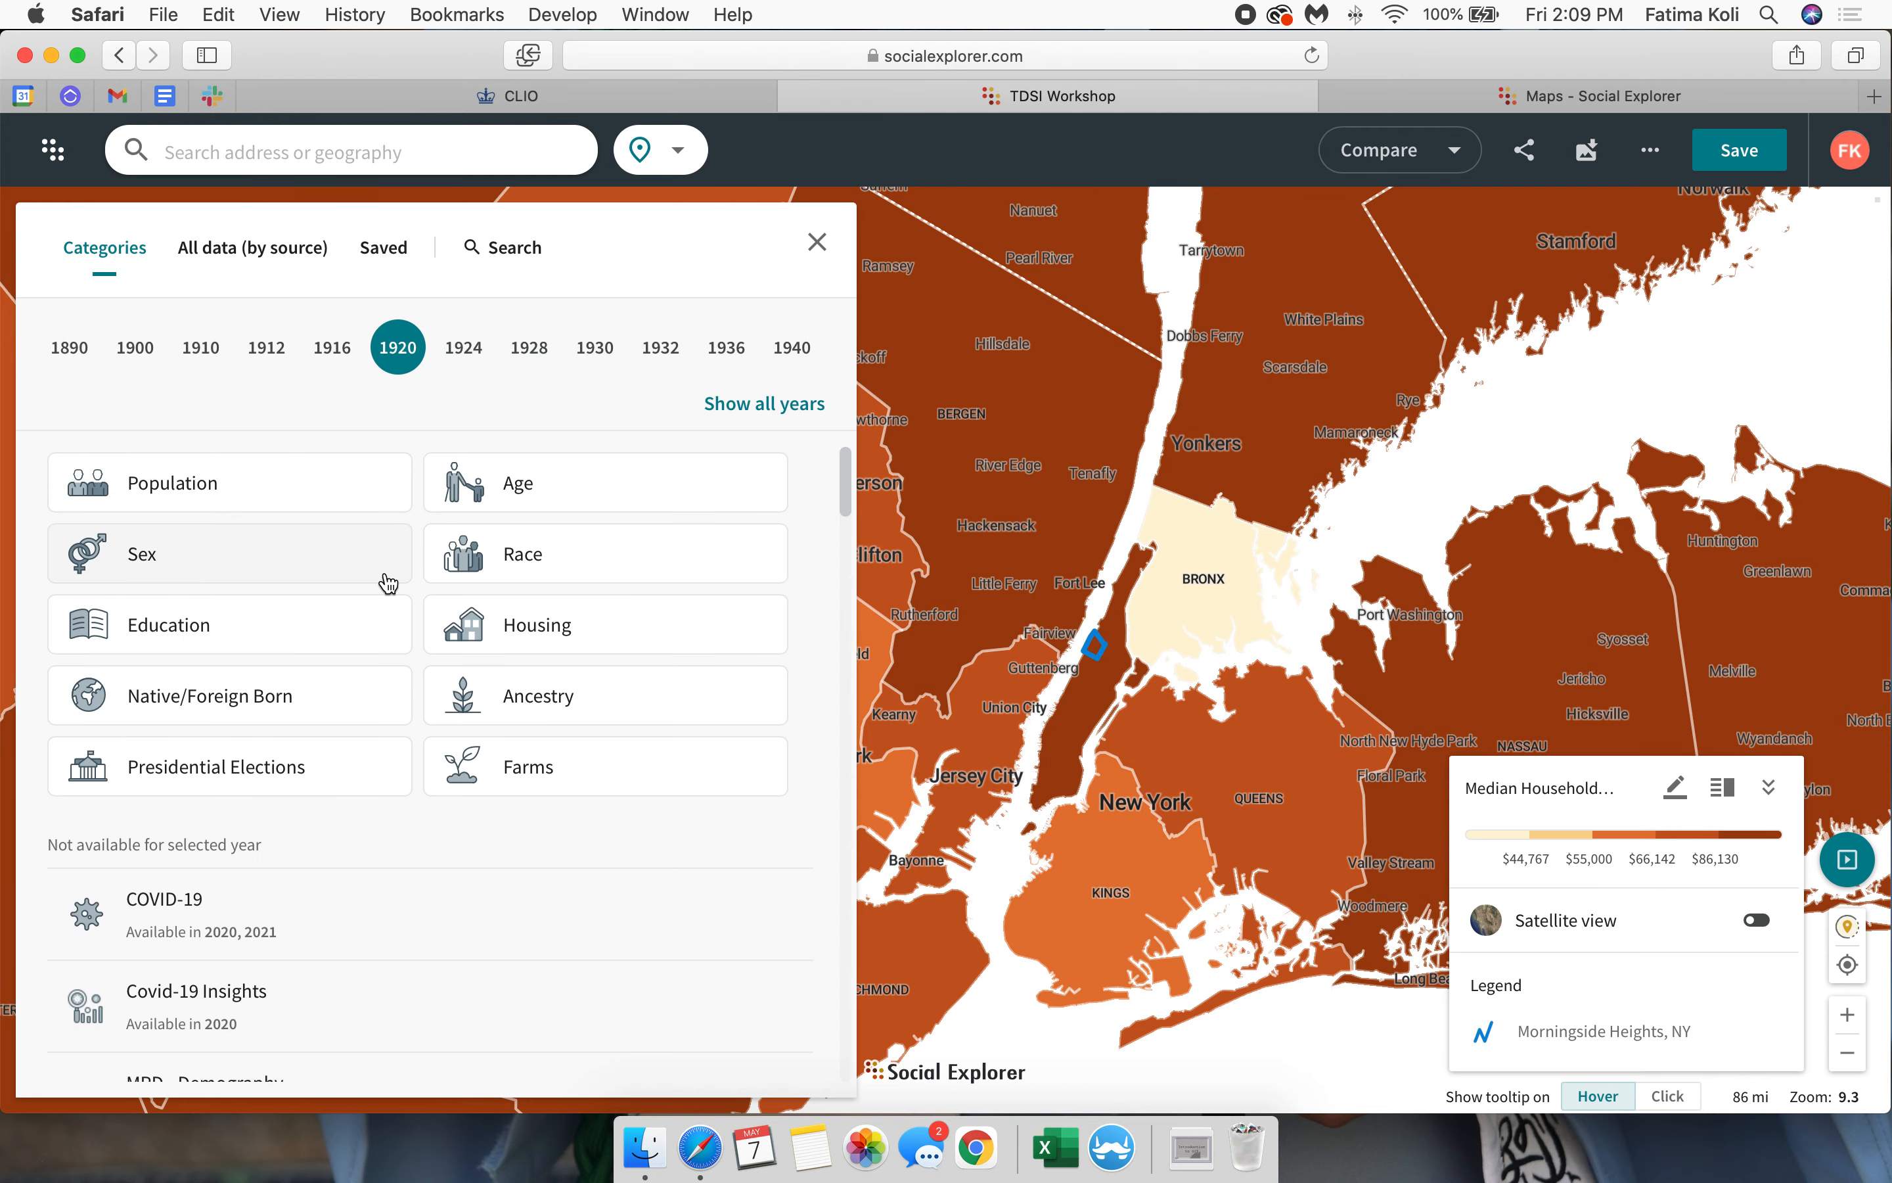
{"action": "left_click", "coordinate": [519, 646]}
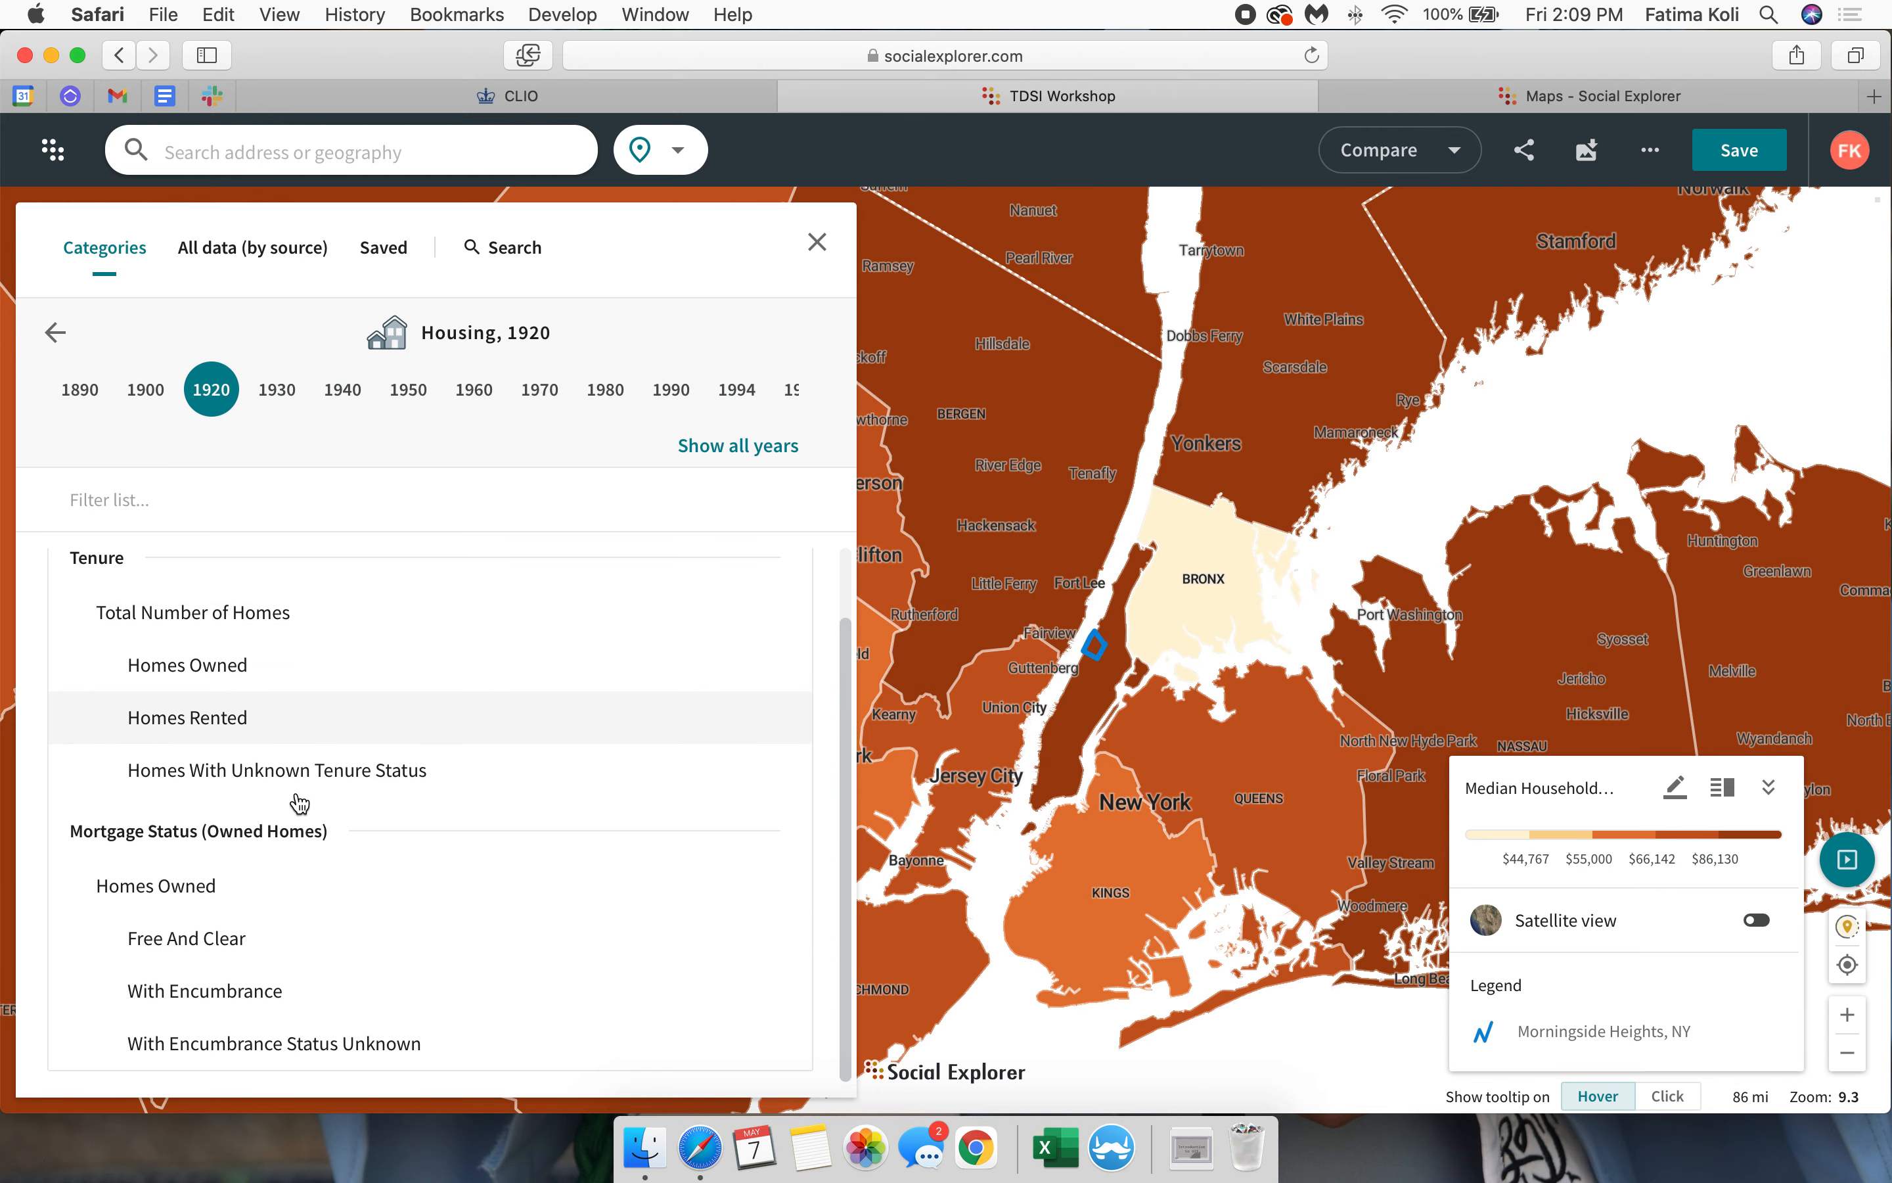
{"action": "left_click", "coordinate": [210, 686]}
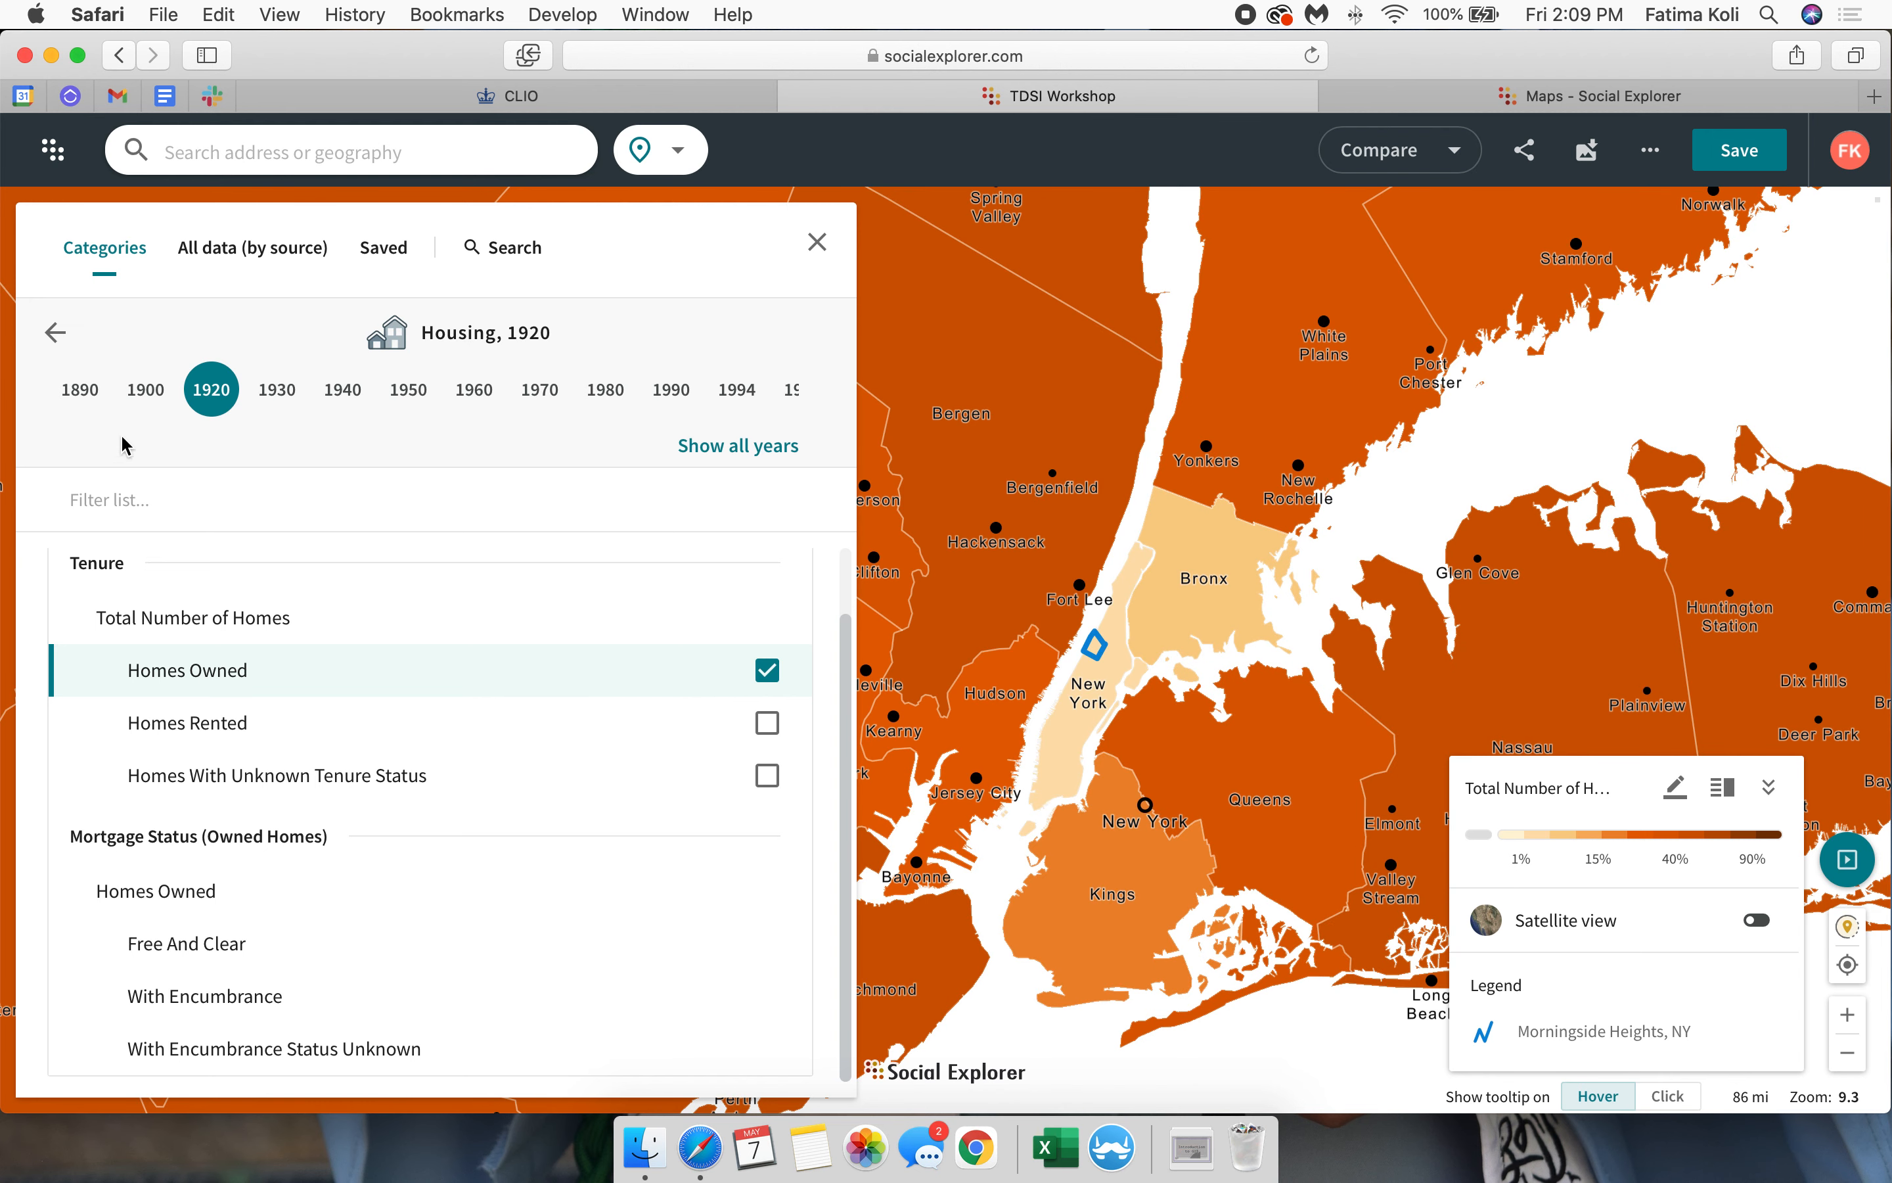
Step: Review the 1920 data categories and available years, and examine the county homes-owned shading around New York City and the Northeast
{"action": "left_click", "coordinate": [54, 332]}
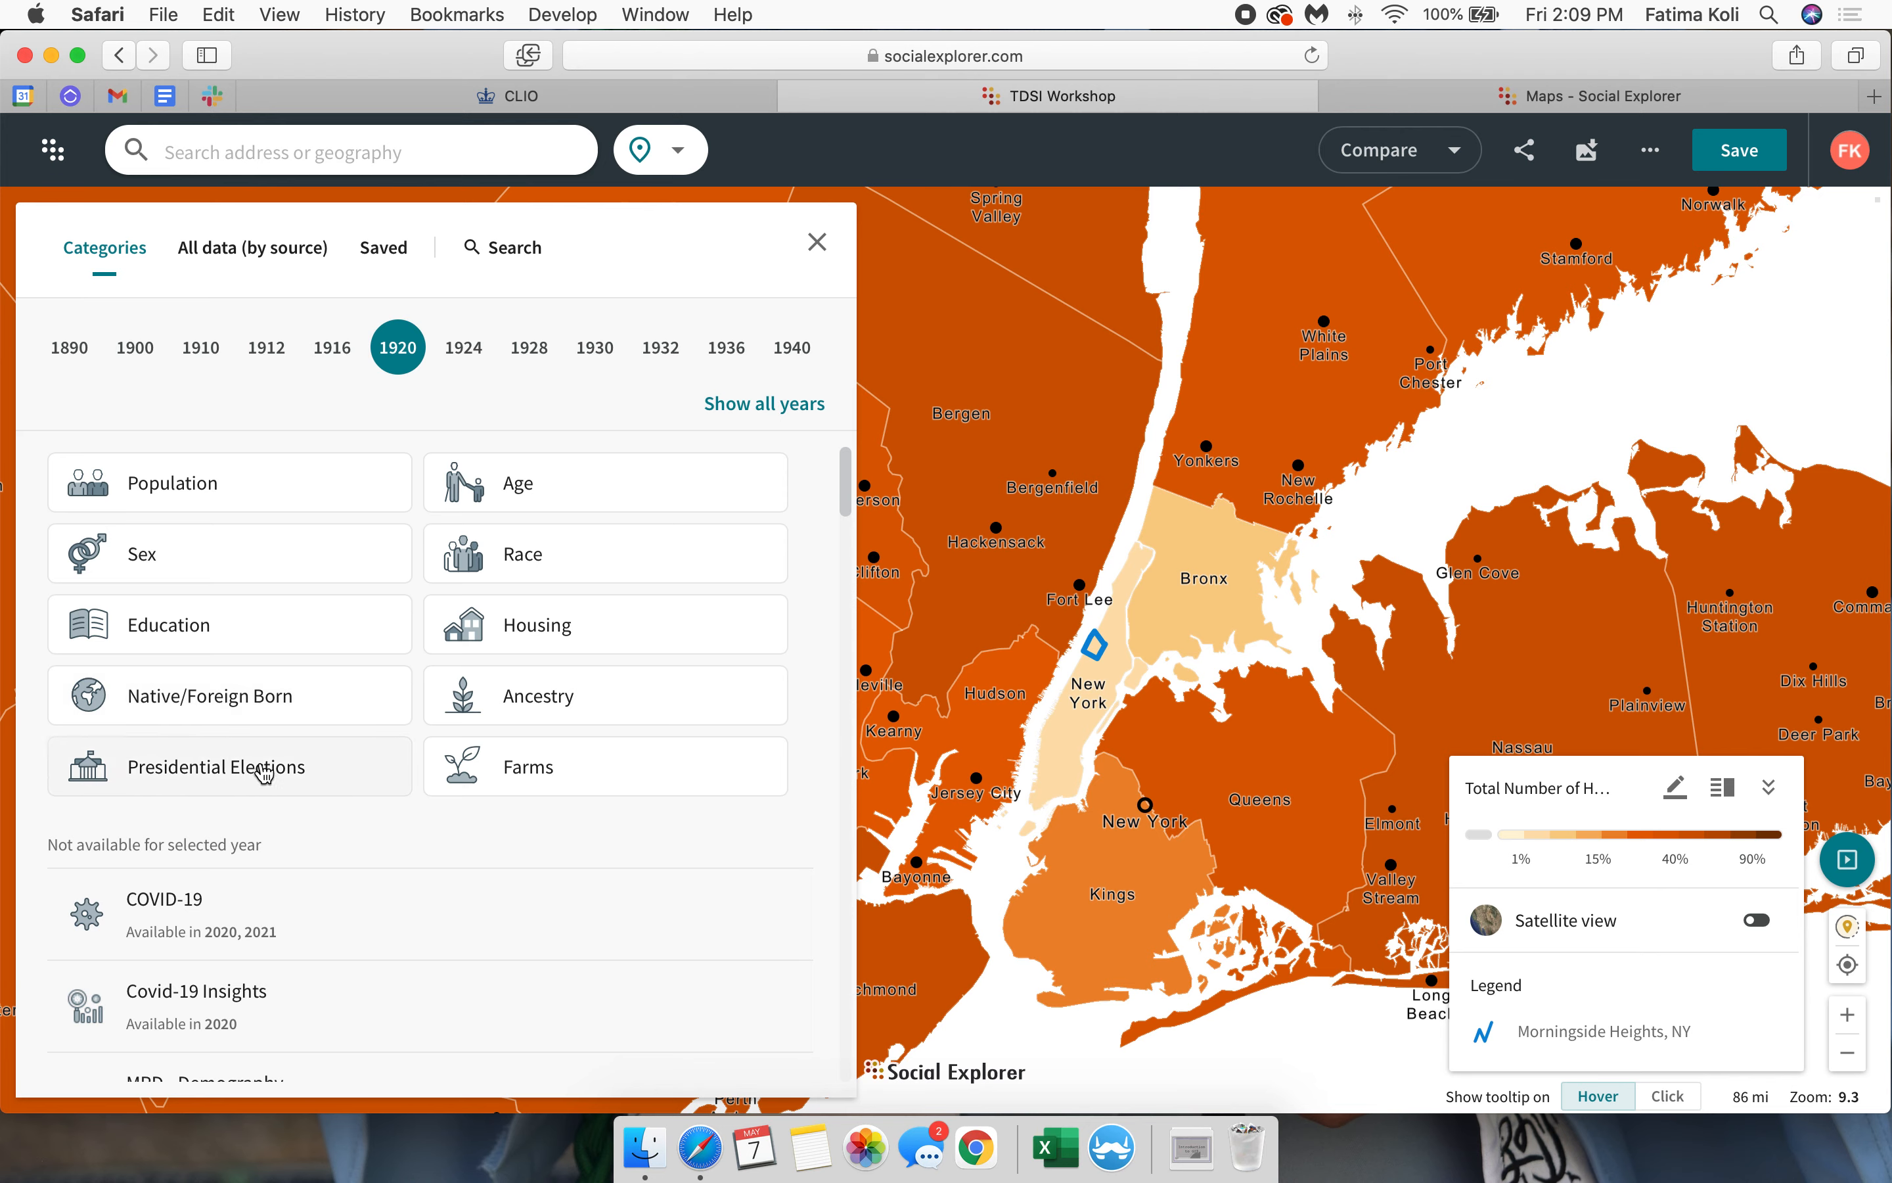
{"action": "scroll", "coordinate": [263, 789], "scroll_direction": "down", "scroll_amount": 5}
{"action": "scroll", "coordinate": [257, 832], "scroll_direction": "up", "scroll_amount": 5}
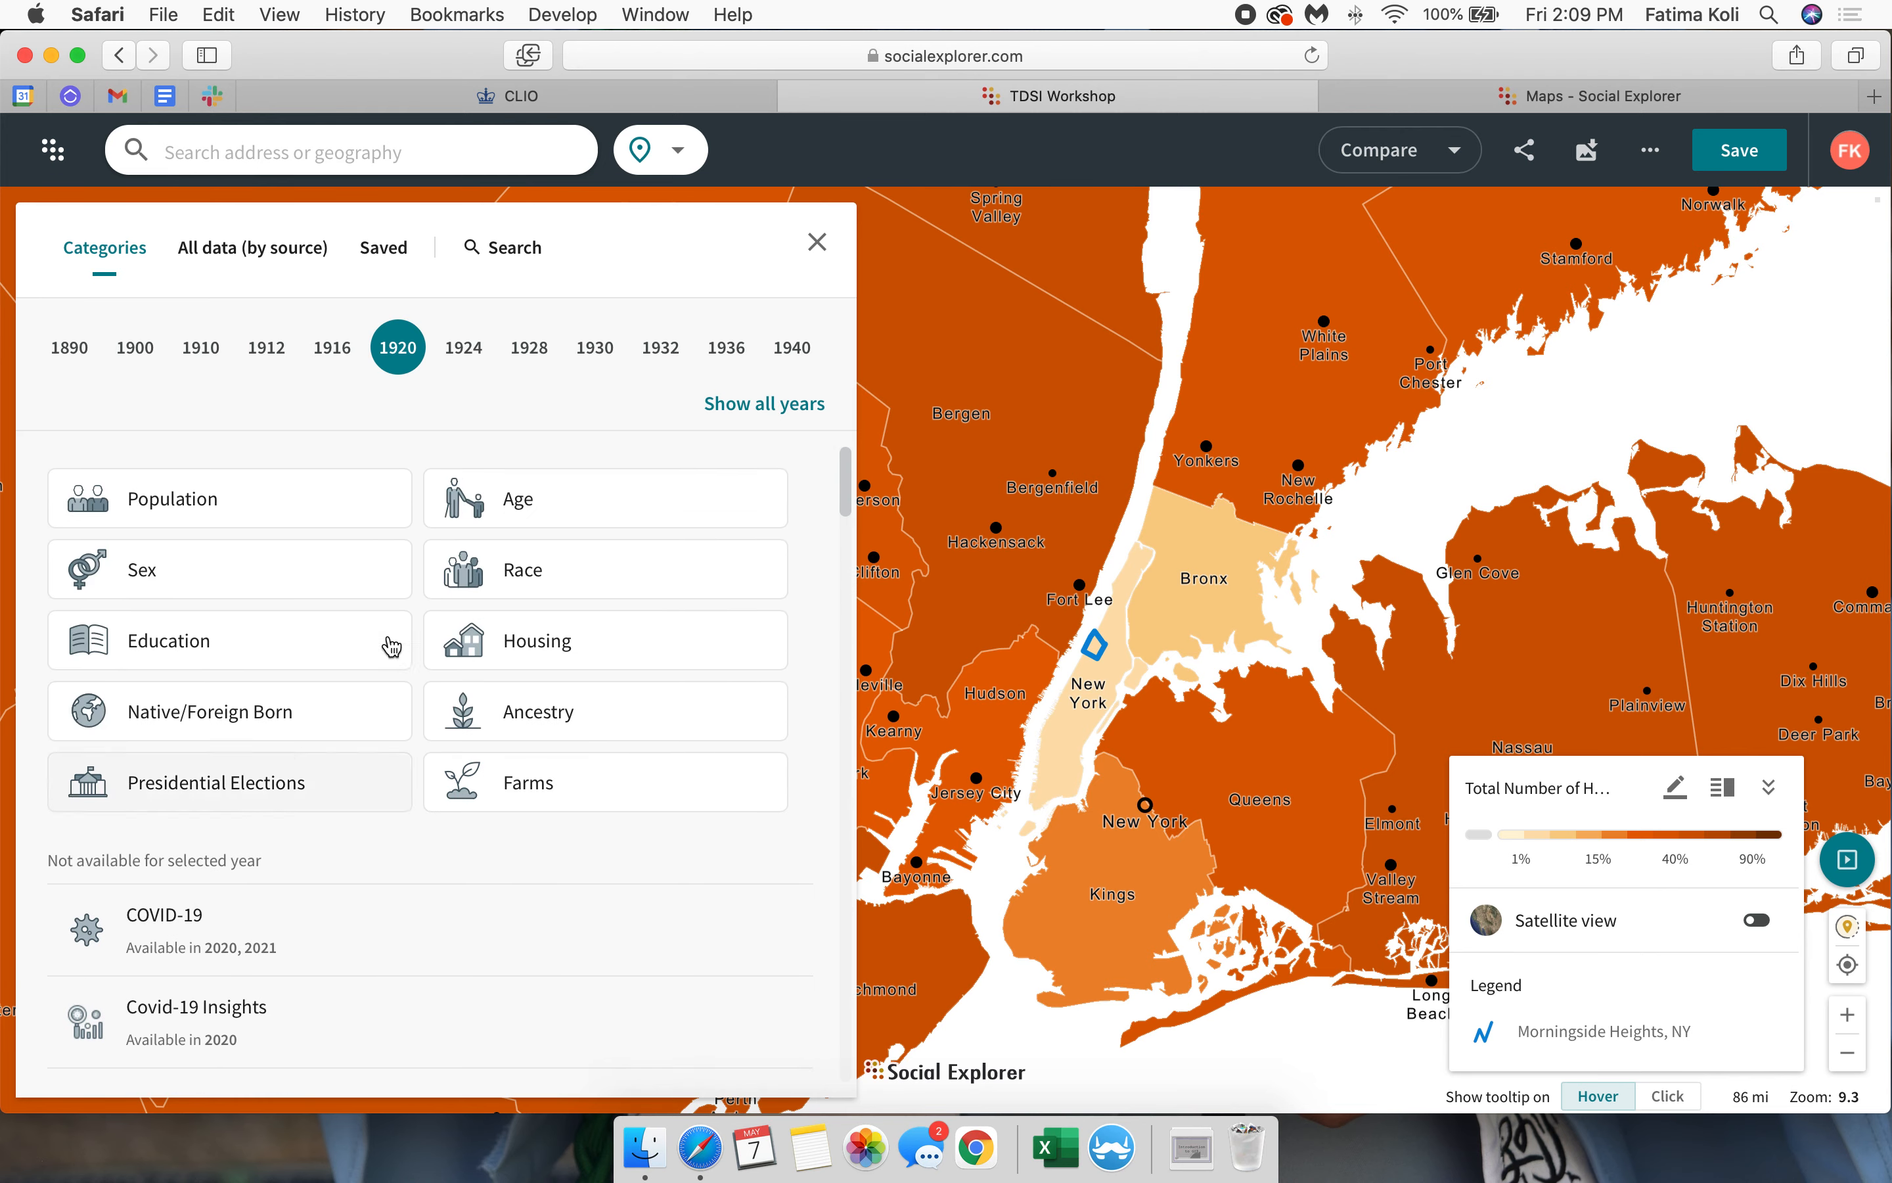
{"action": "left_click", "coordinate": [778, 405]}
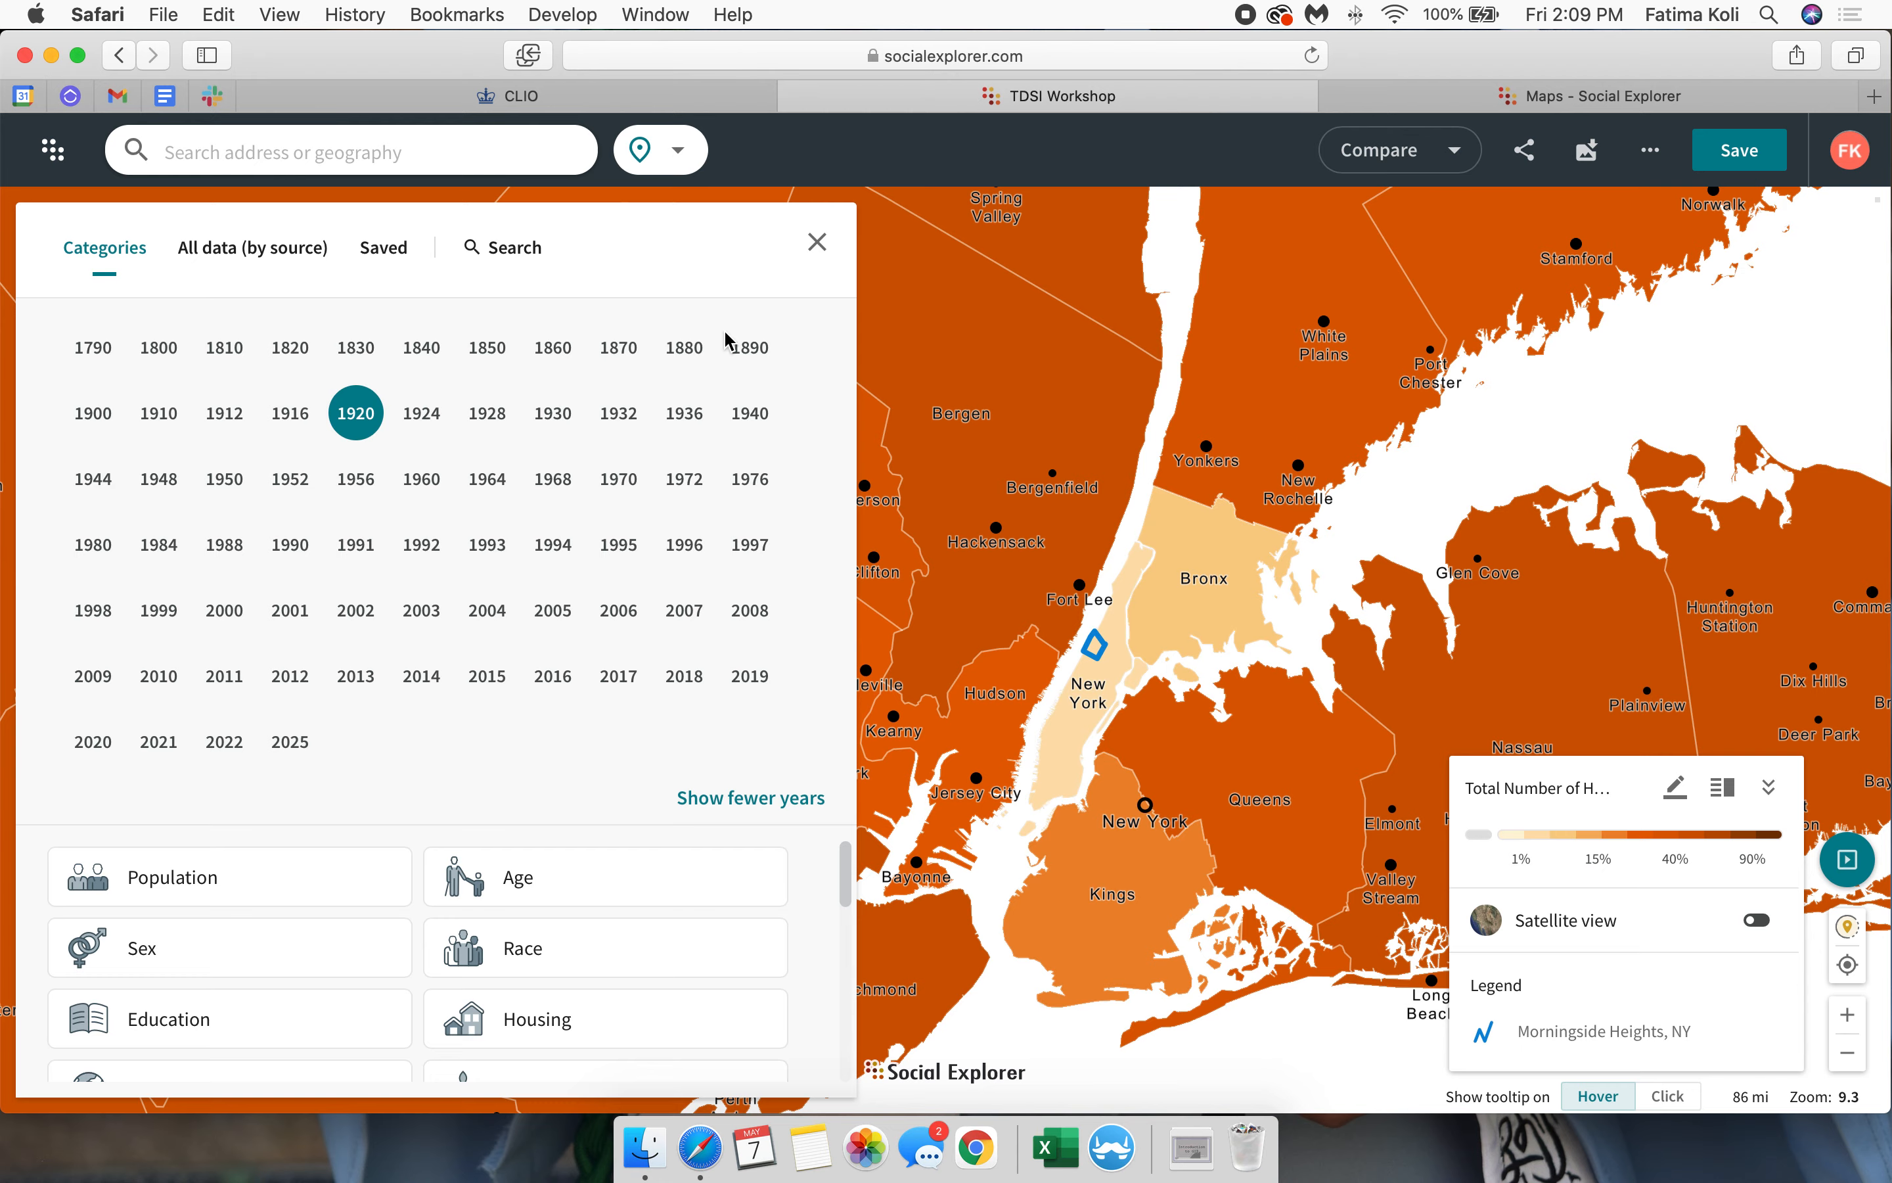
{"action": "left_click", "coordinate": [817, 242]}
{"action": "scroll", "coordinate": [1165, 841], "scroll_direction": "down", "scroll_amount": 3}
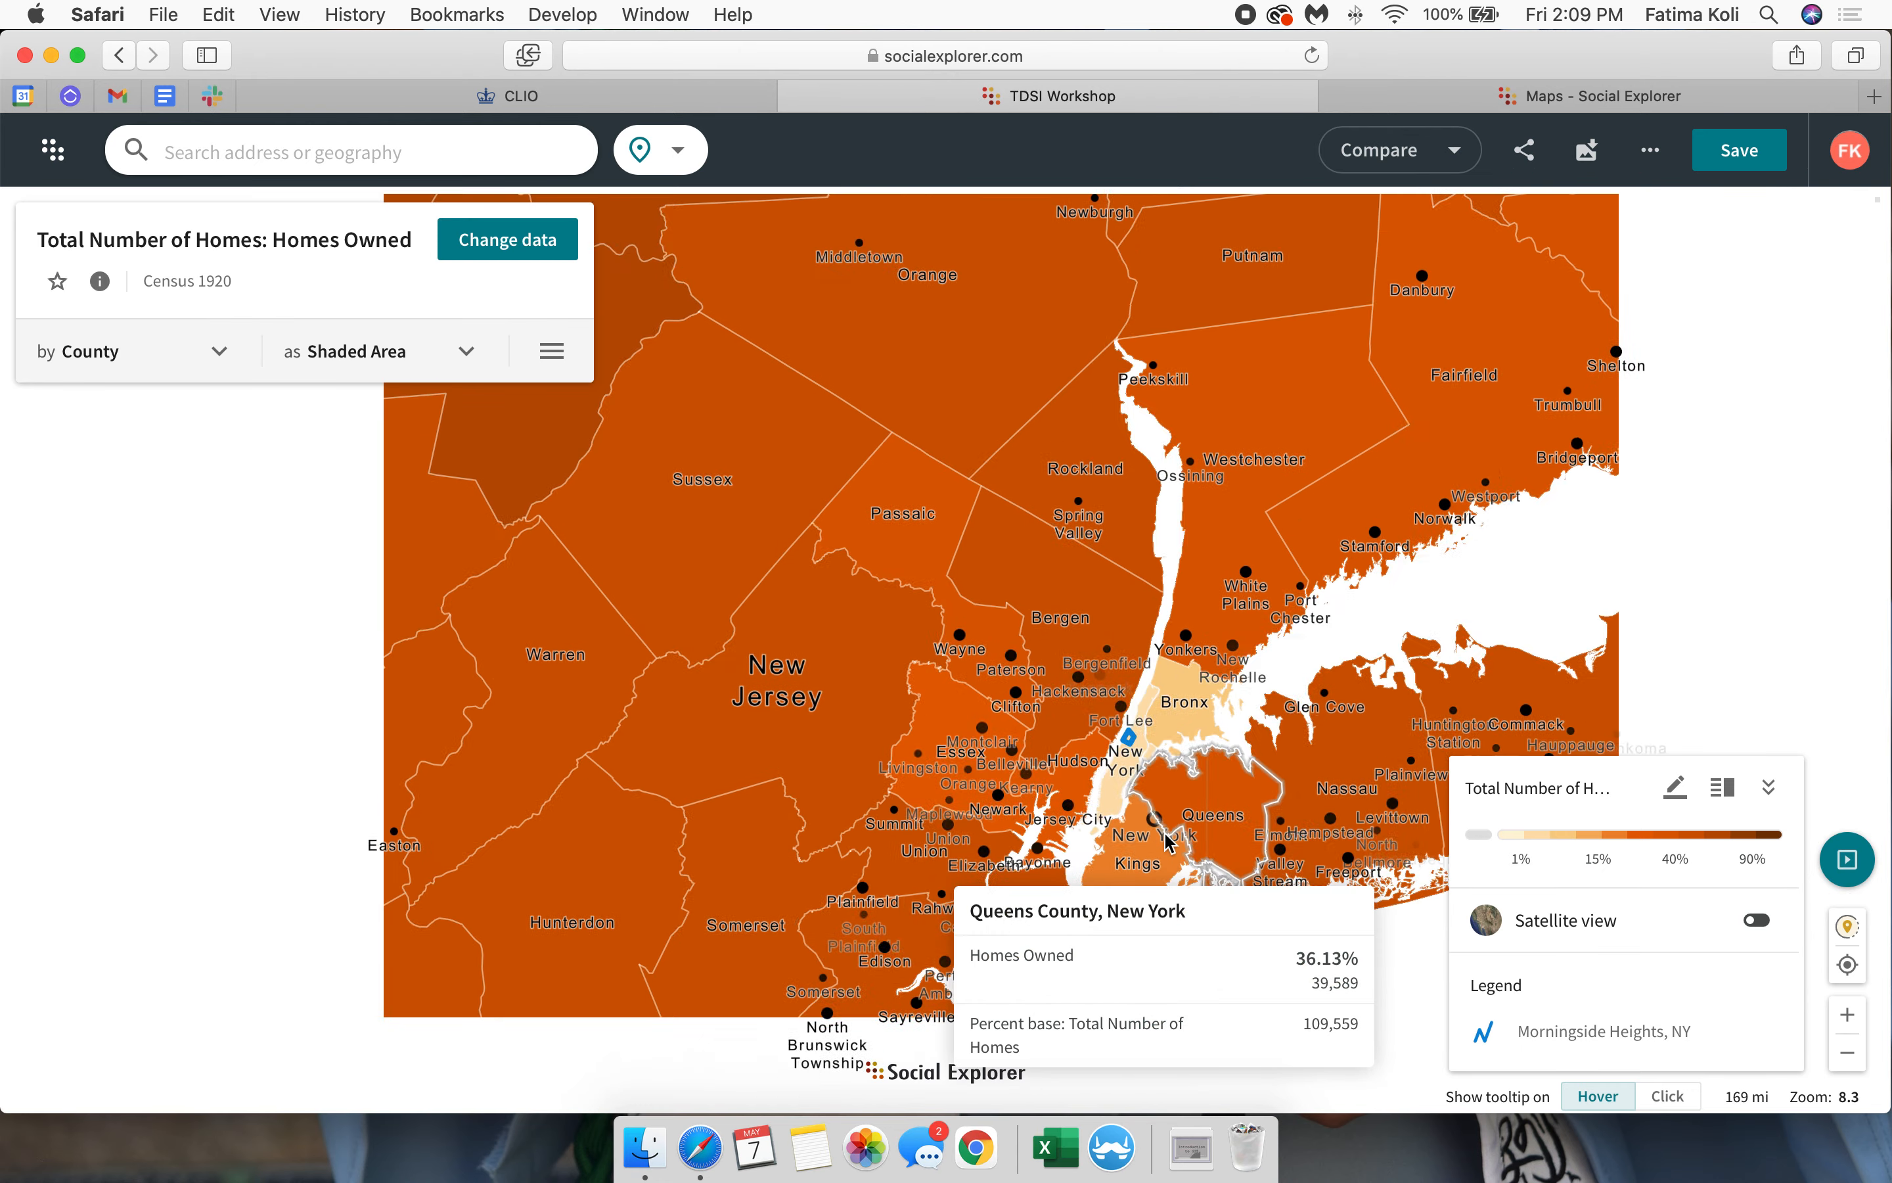
{"action": "scroll", "coordinate": [1165, 841], "scroll_direction": "down", "scroll_amount": 4}
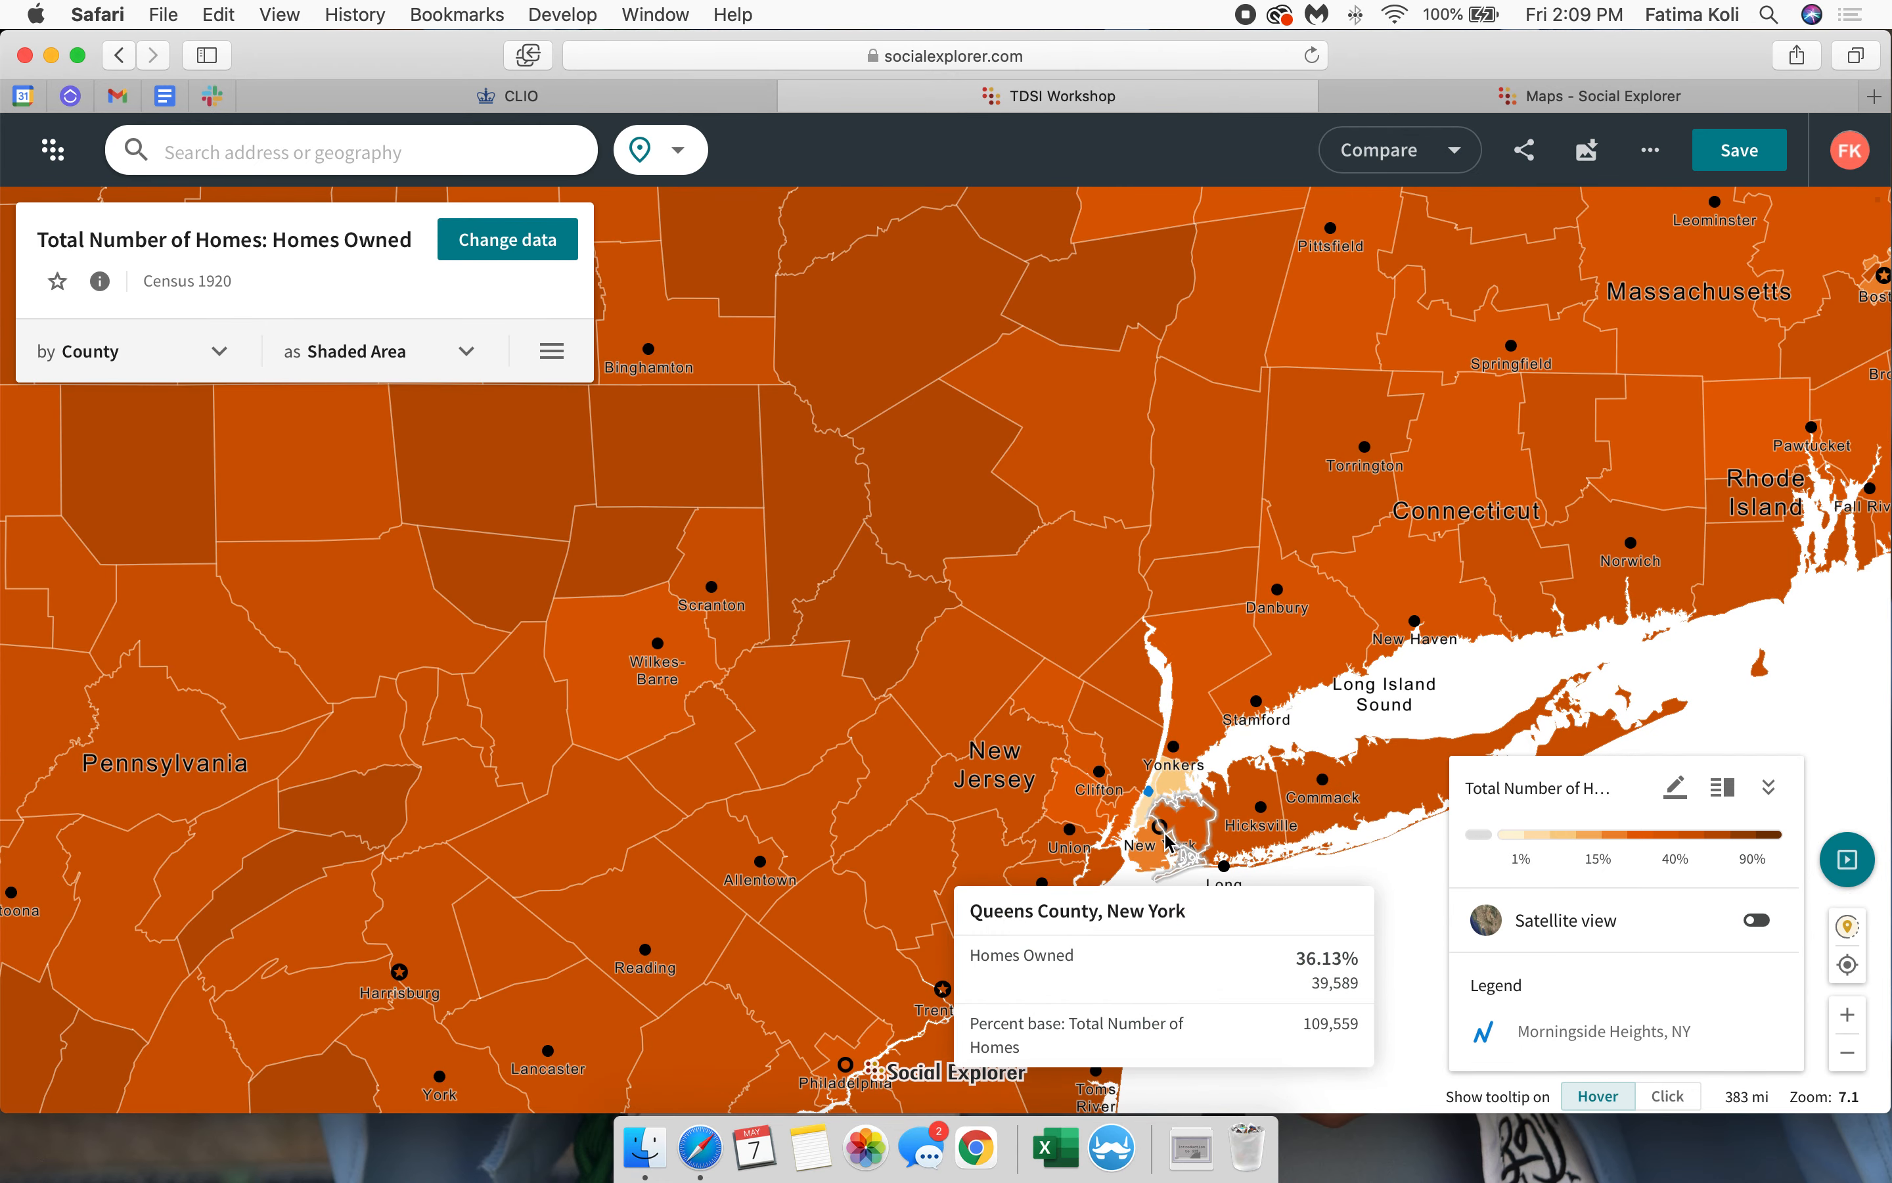
{"action": "scroll", "coordinate": [1165, 841], "scroll_direction": "down", "scroll_amount": 2}
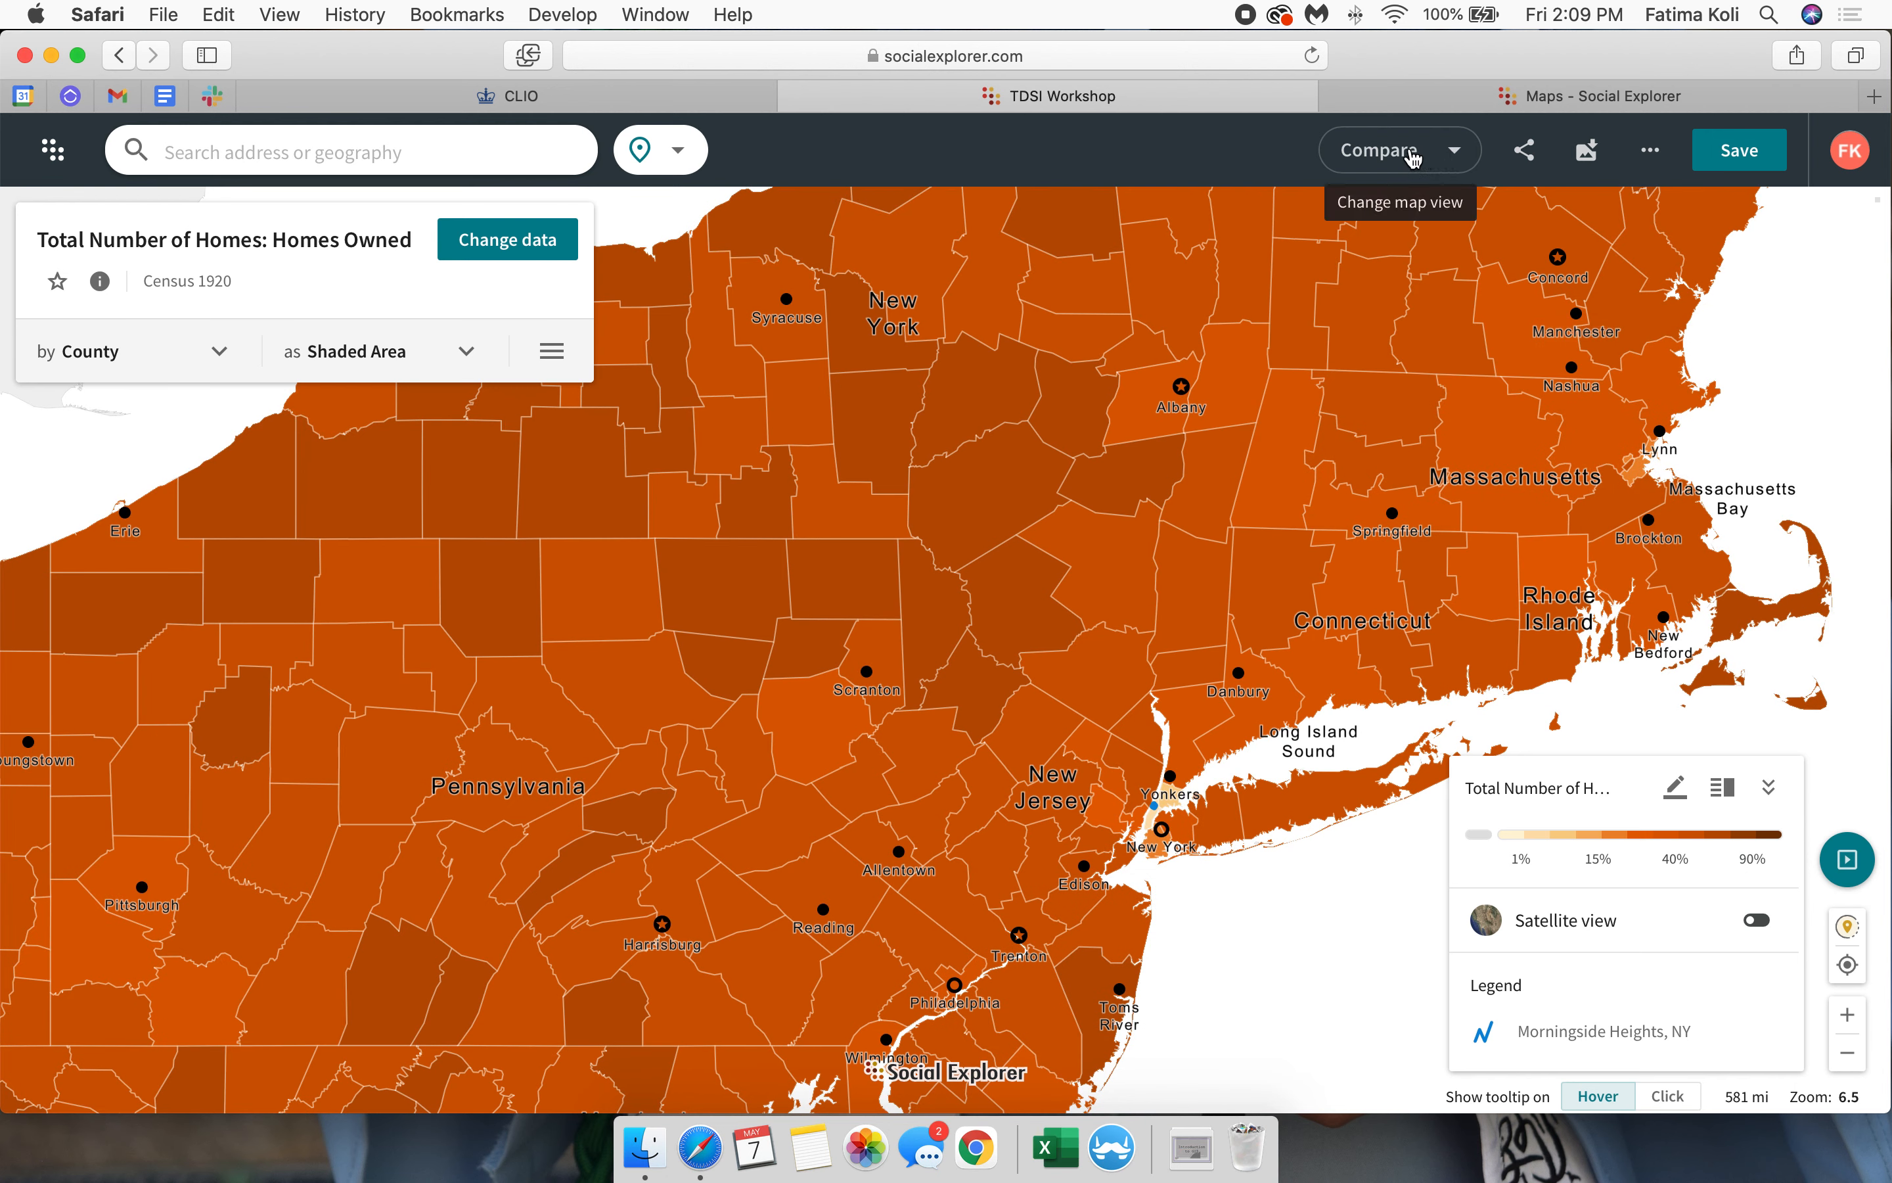
Step: Set the map's compare view to Swipe and widen the extent to take in the eastern United States
{"action": "left_click", "coordinate": [1412, 156]}
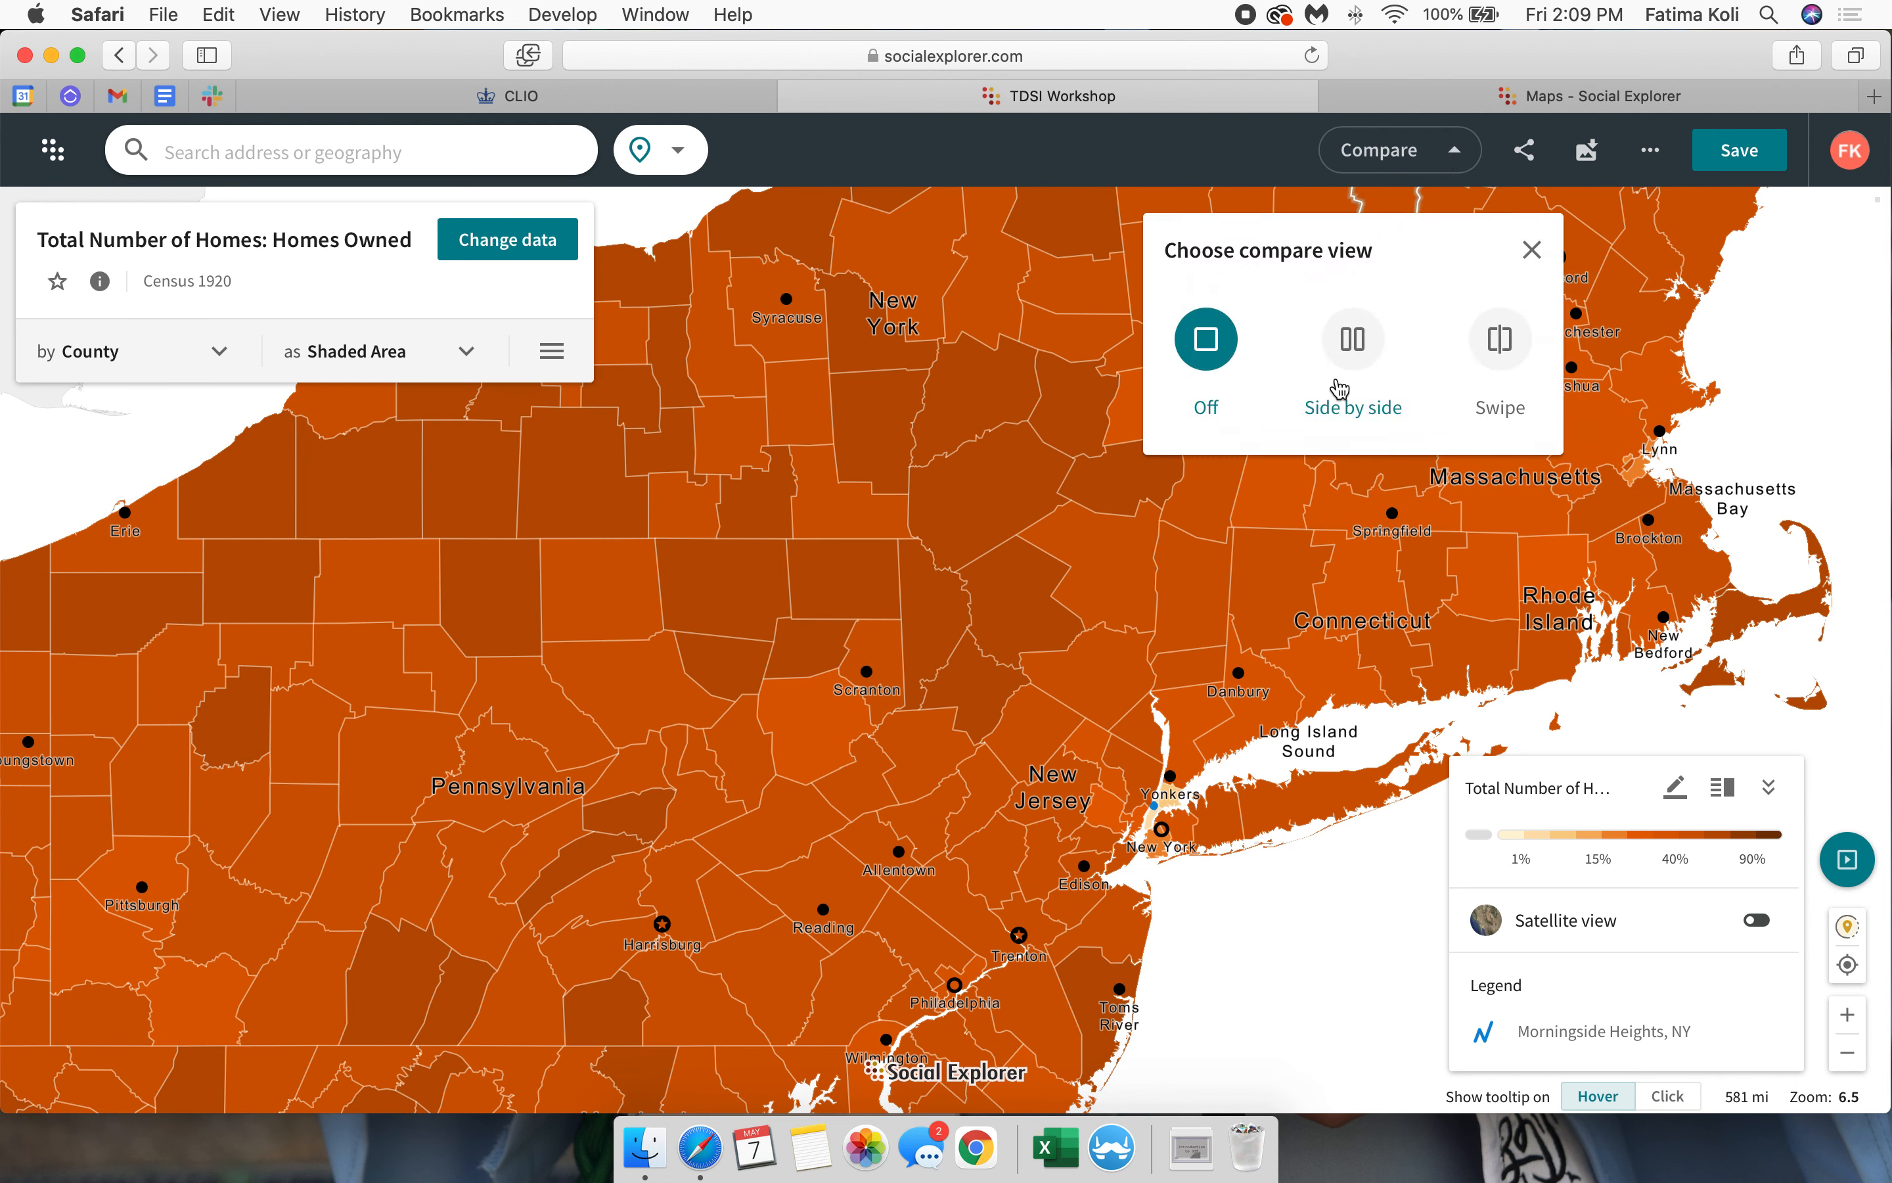
{"action": "left_click", "coordinate": [1498, 337]}
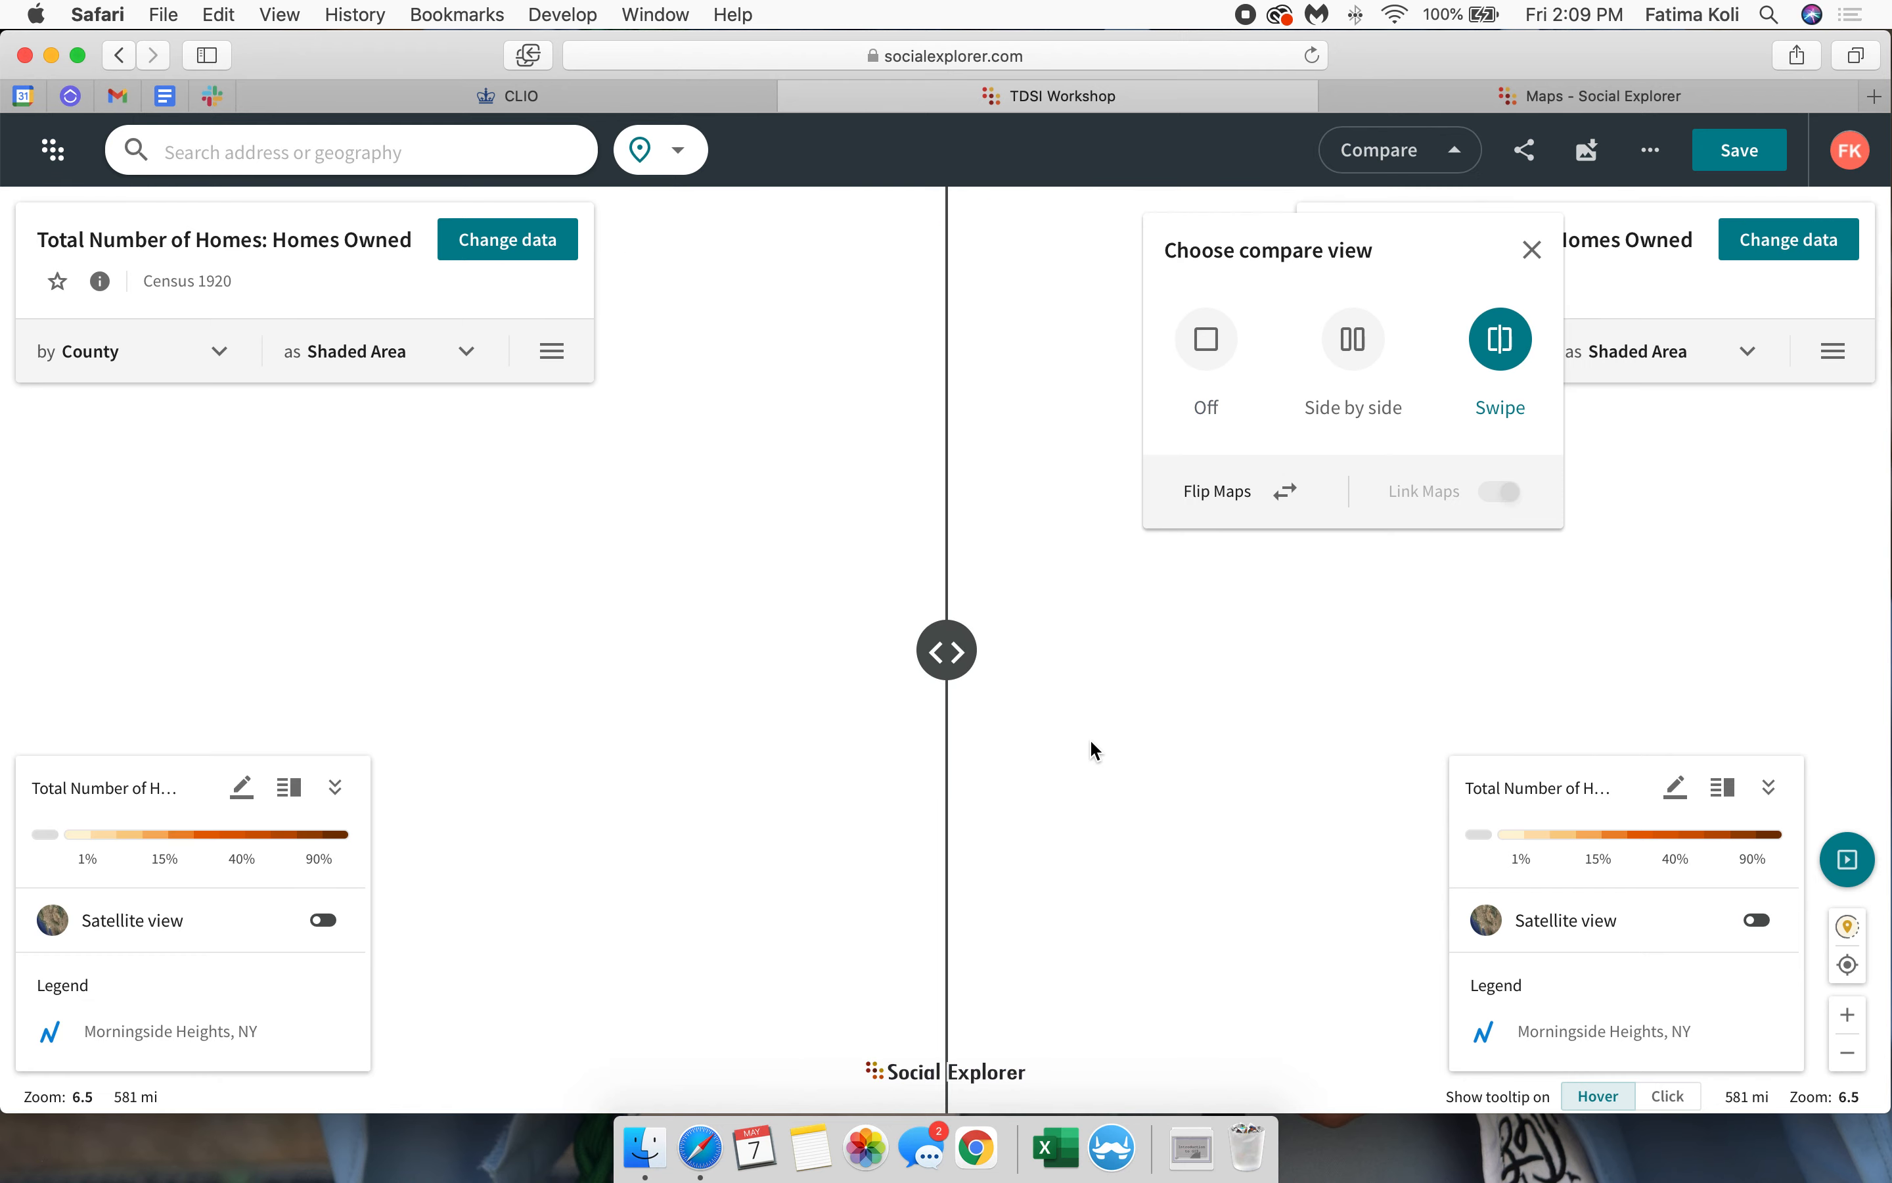
{"action": "left_click", "coordinate": [1529, 249]}
{"action": "scroll", "coordinate": [1134, 708], "scroll_direction": "down", "scroll_amount": 5}
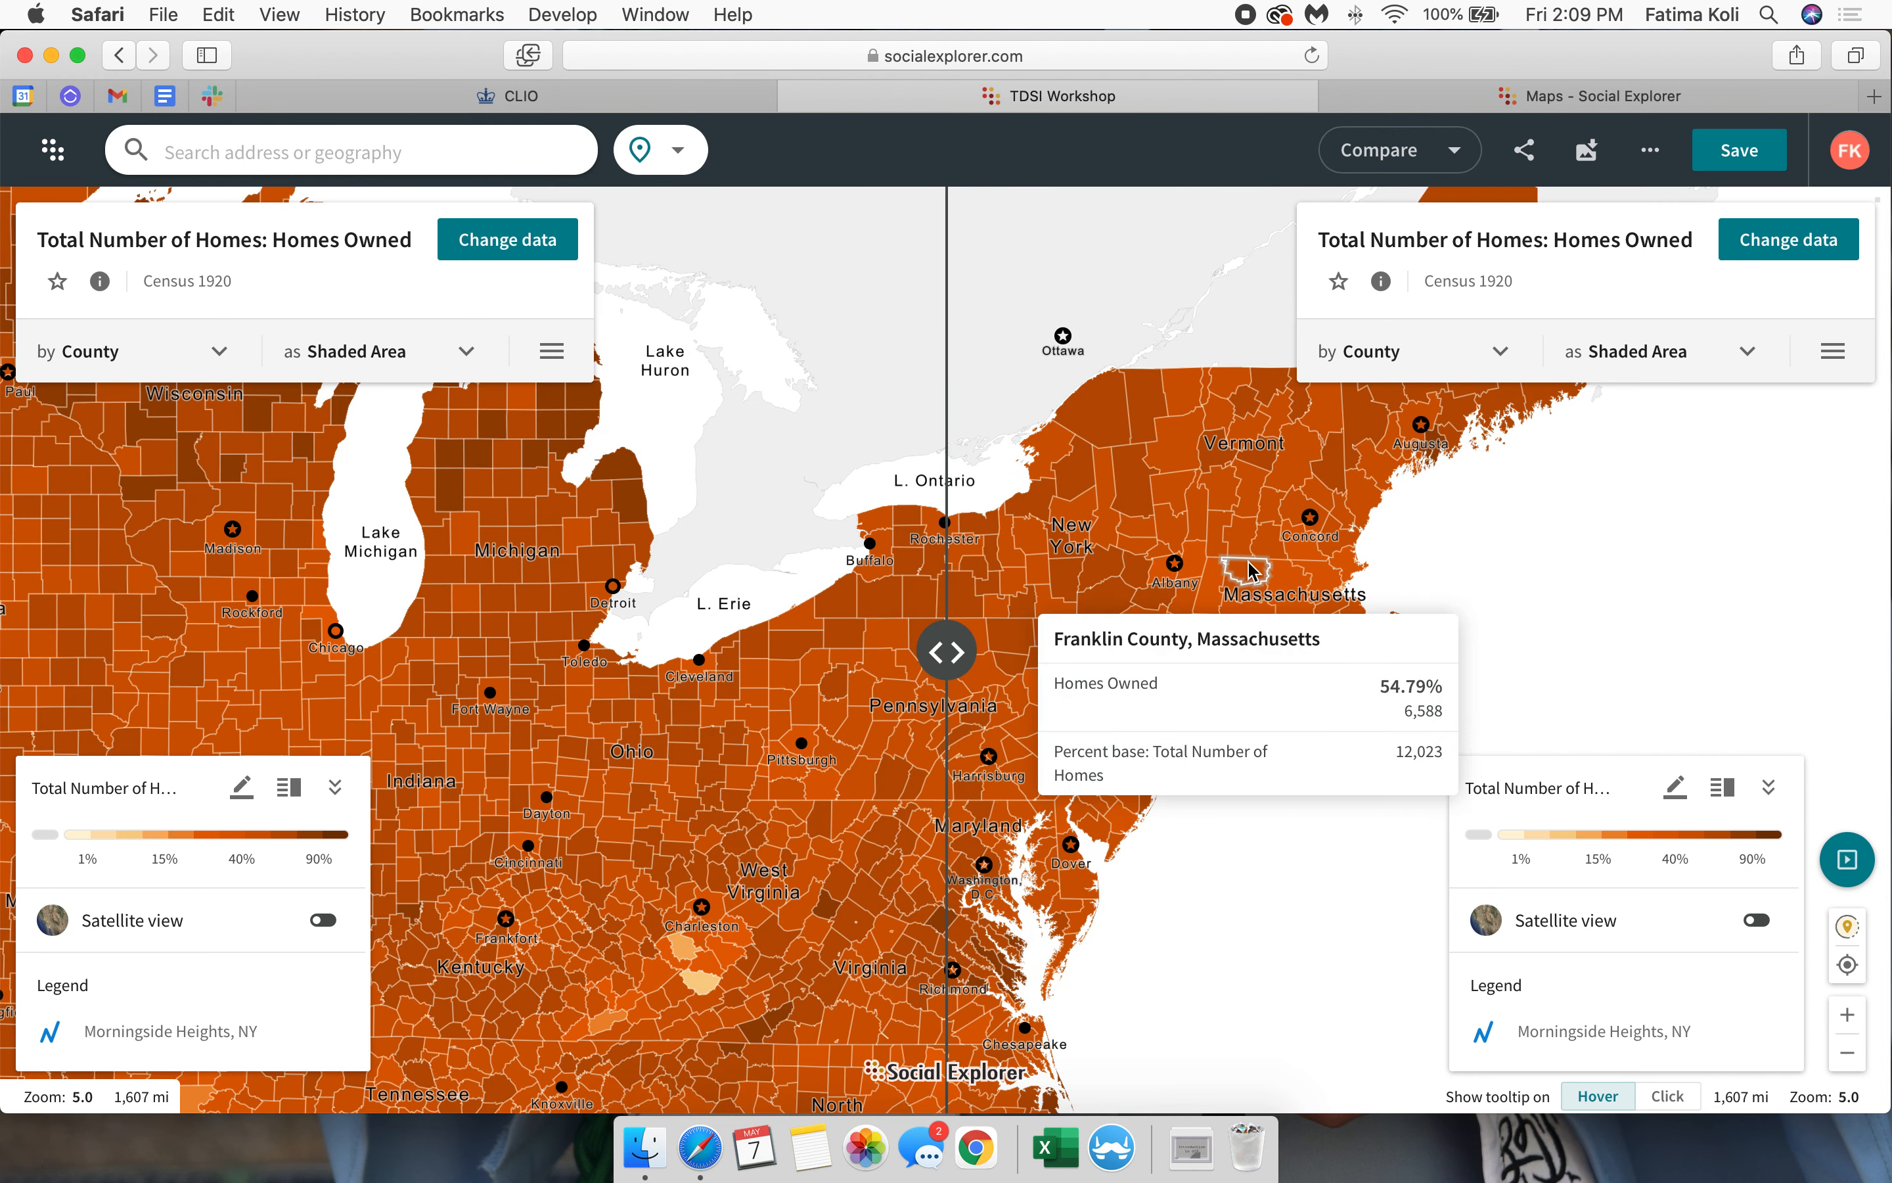
Step: Set the data year of the comparison's second map to 2000 and open its Housing category
{"action": "left_click", "coordinate": [1773, 252]}
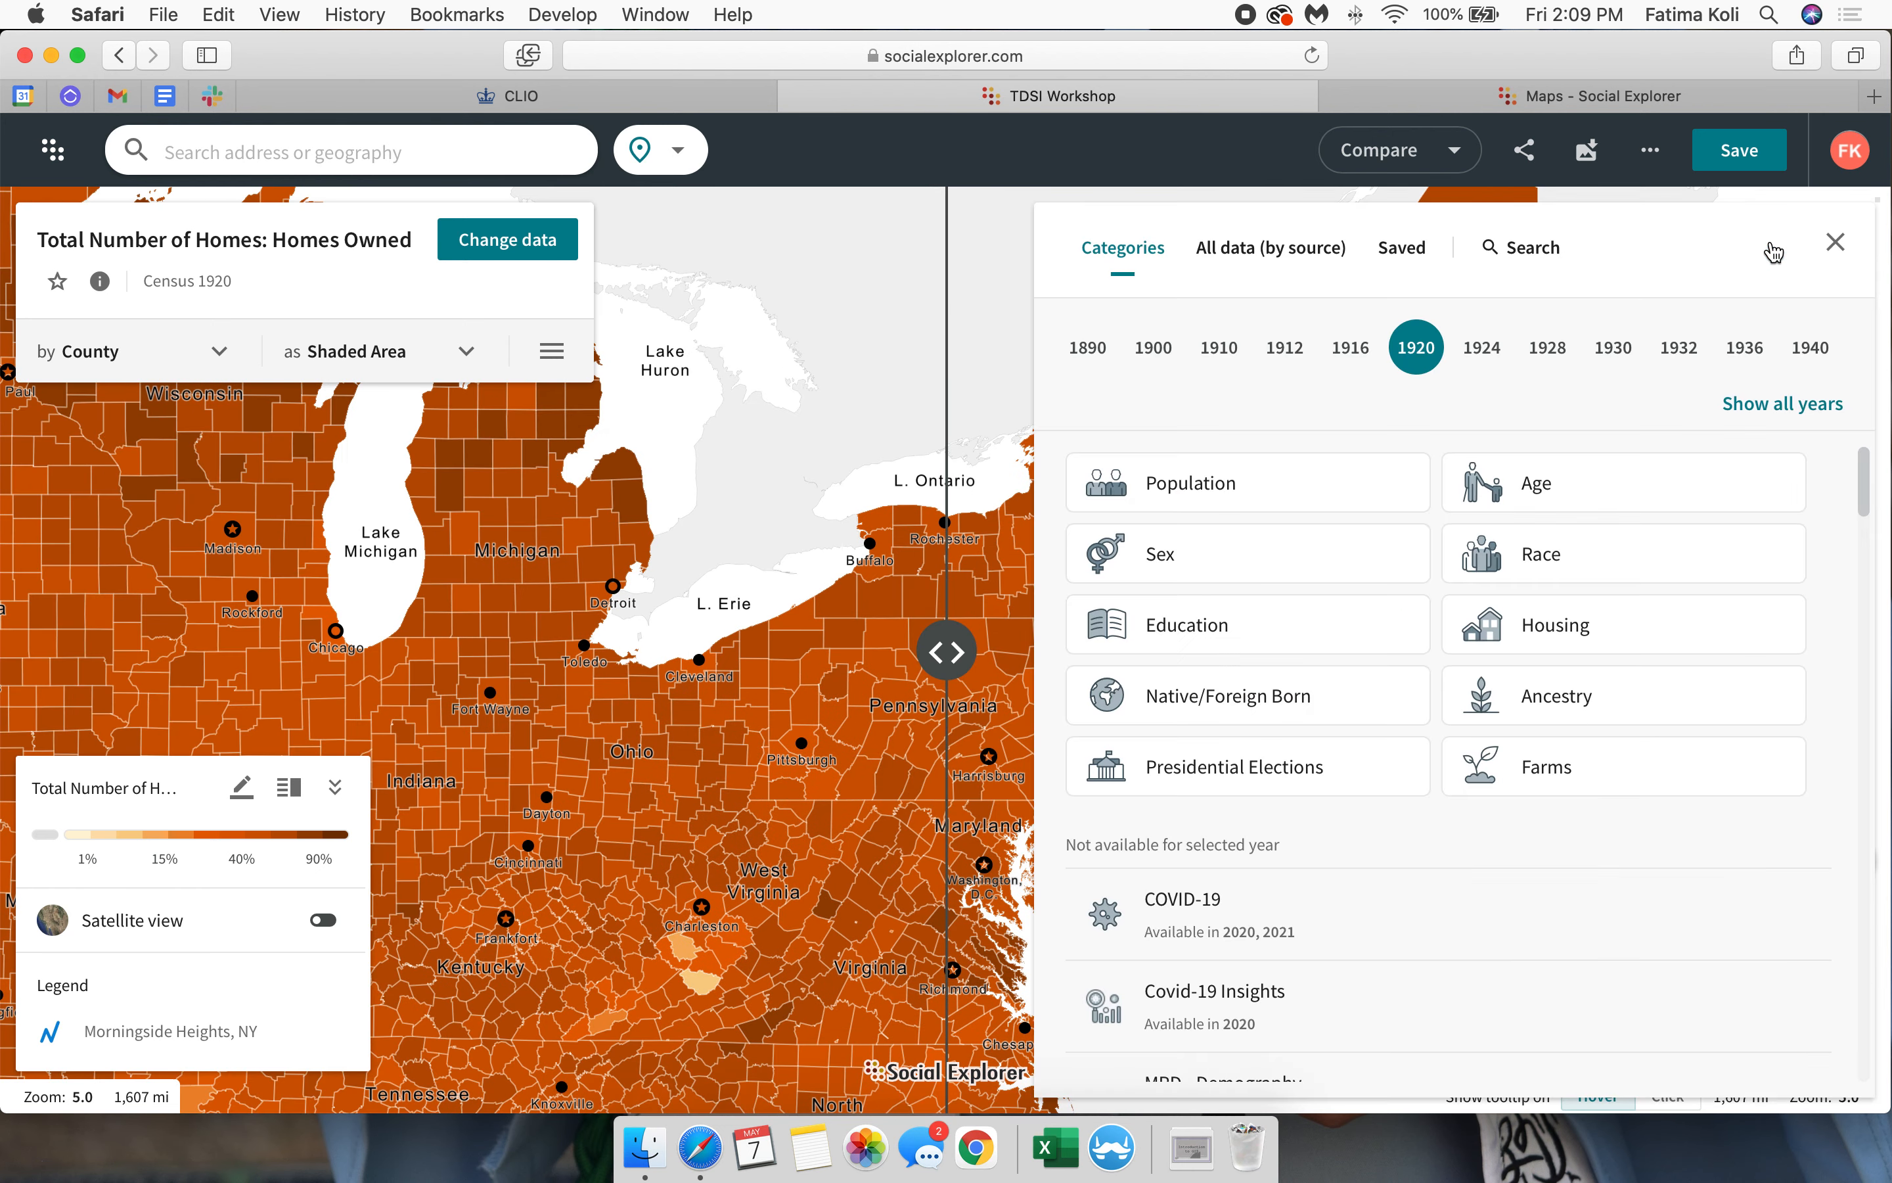
{"action": "left_click", "coordinate": [1741, 407]}
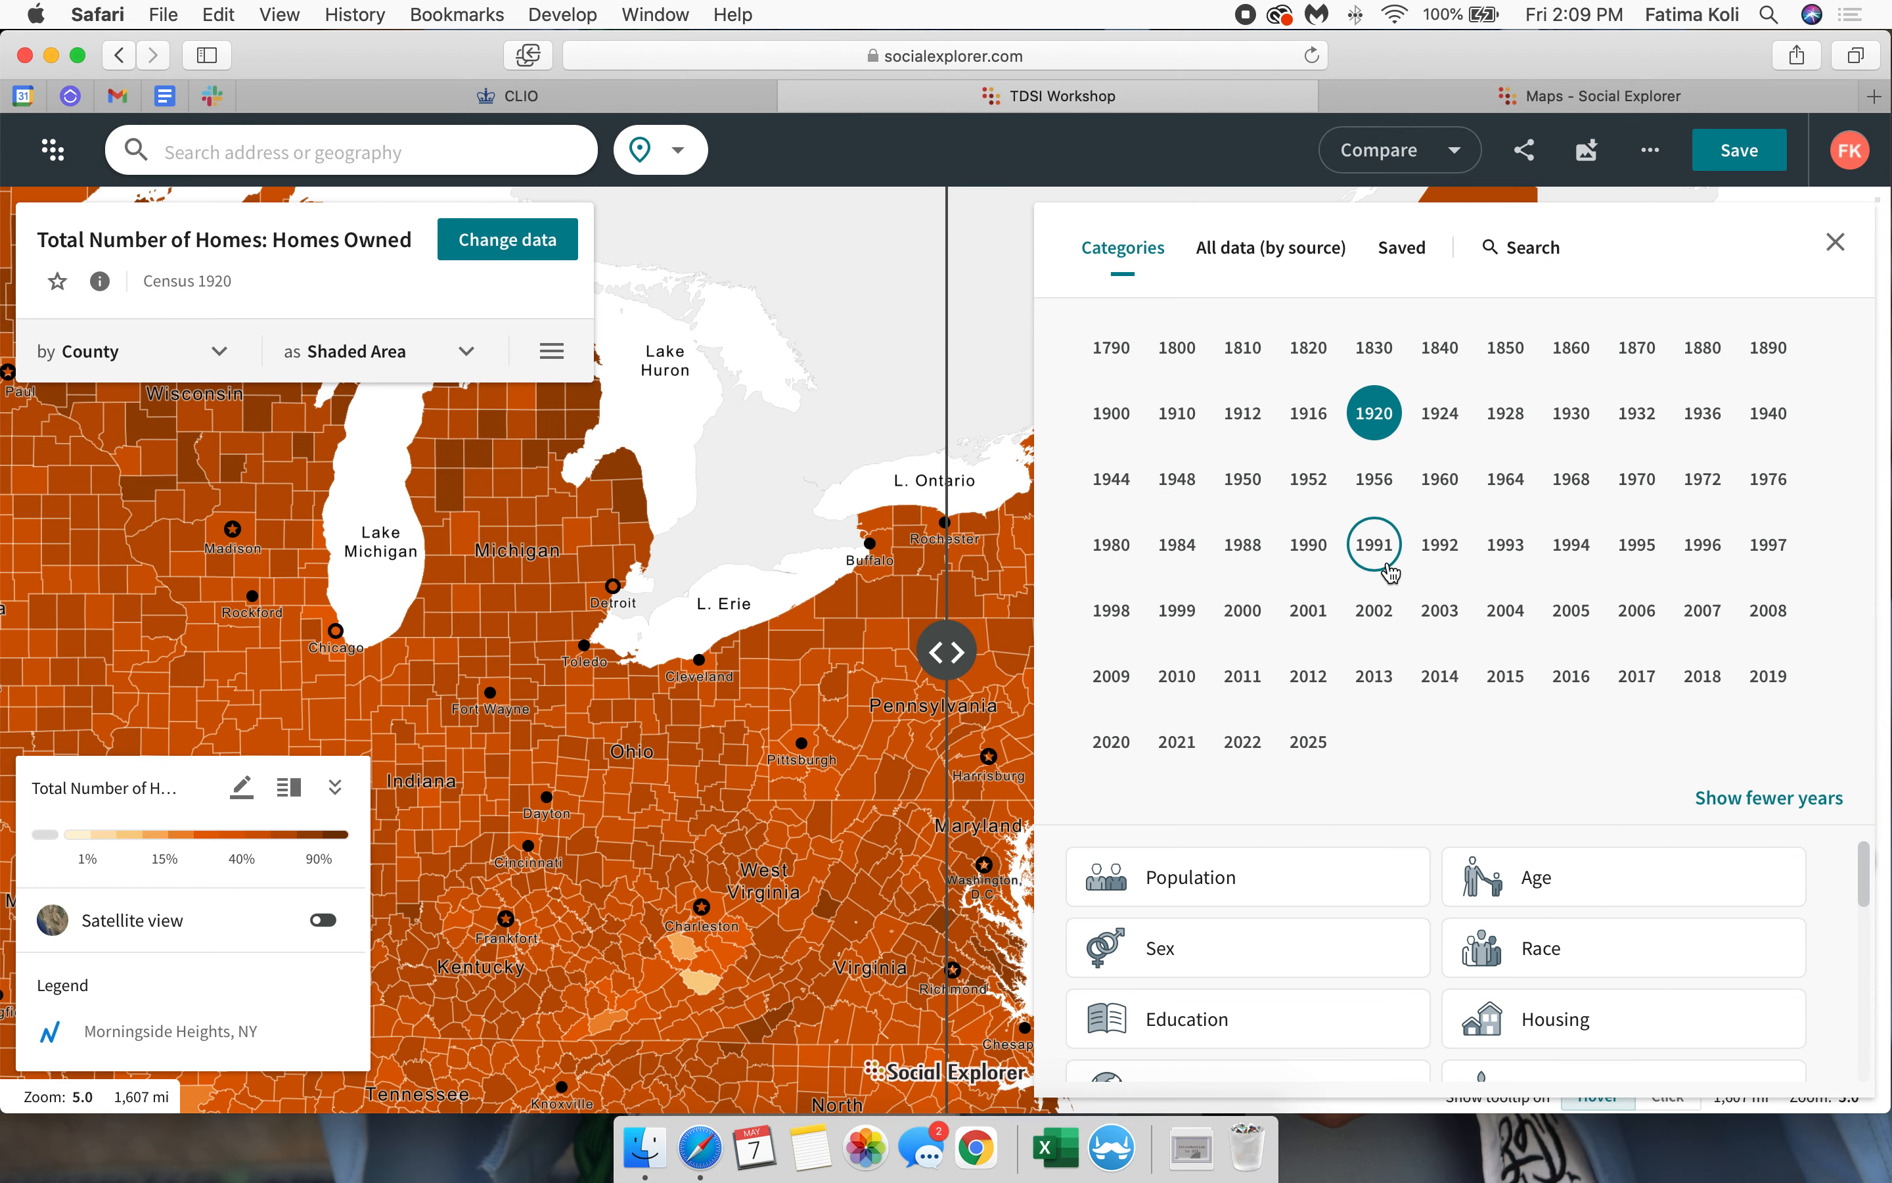
{"action": "left_click", "coordinate": [1254, 617]}
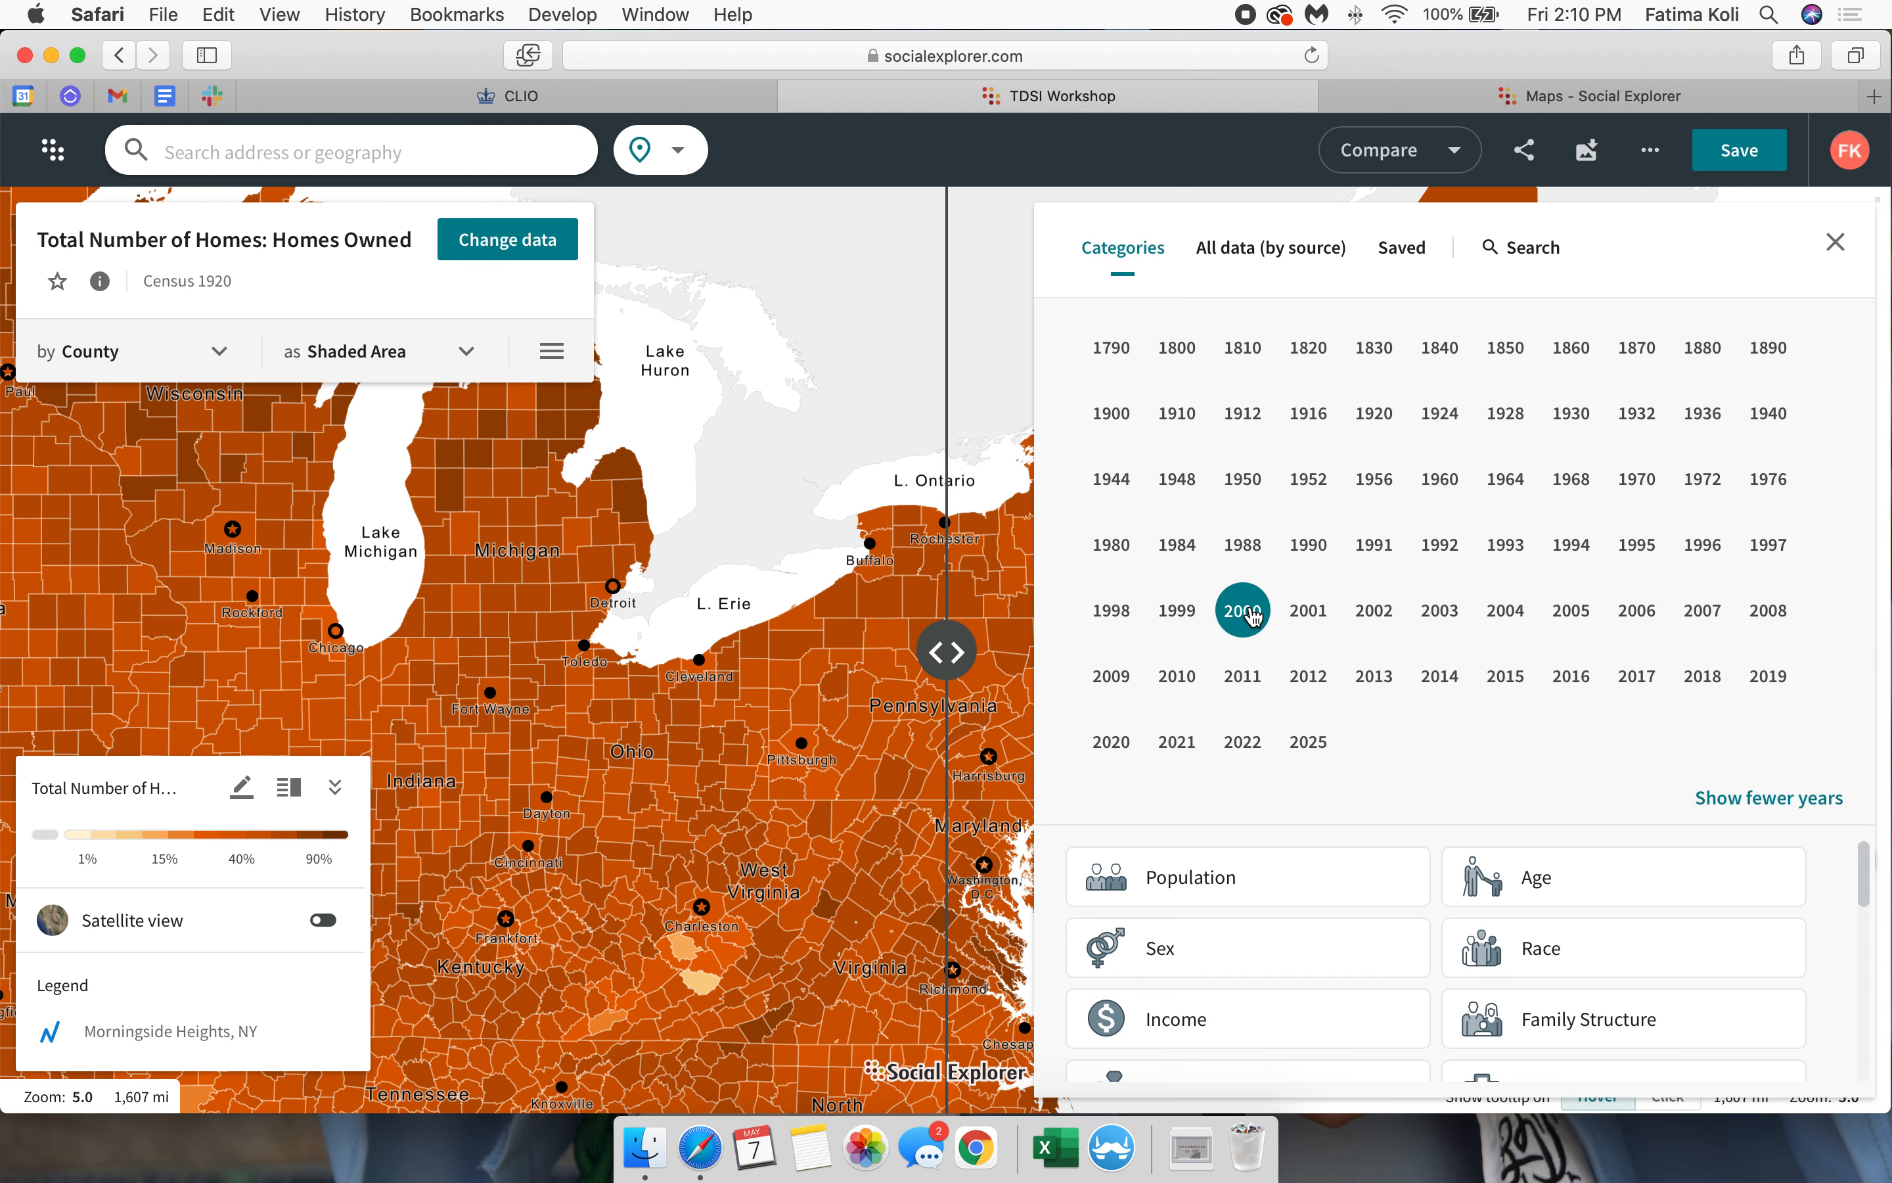
{"action": "left_click", "coordinate": [1744, 797]}
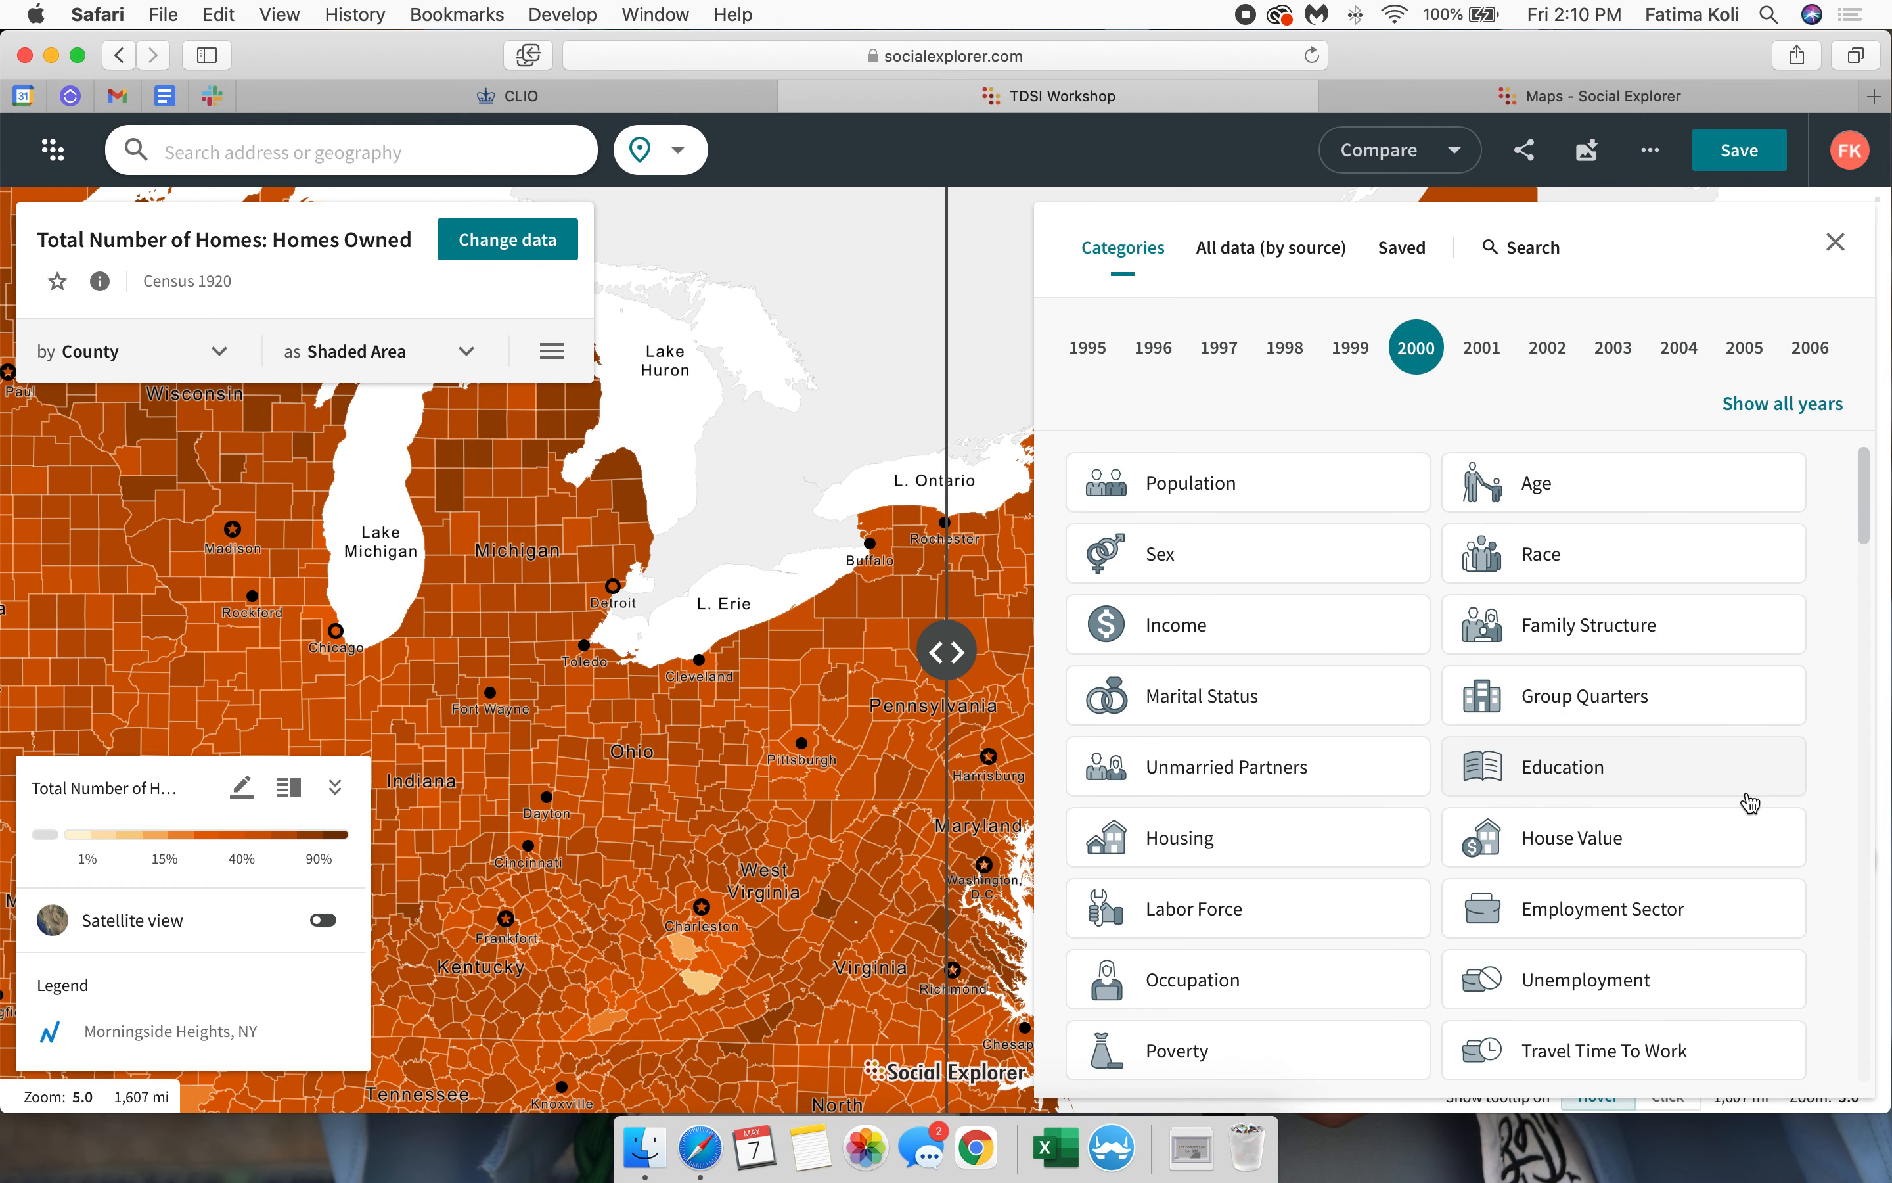
{"action": "scroll", "coordinate": [1373, 785], "scroll_direction": "down", "scroll_amount": 2}
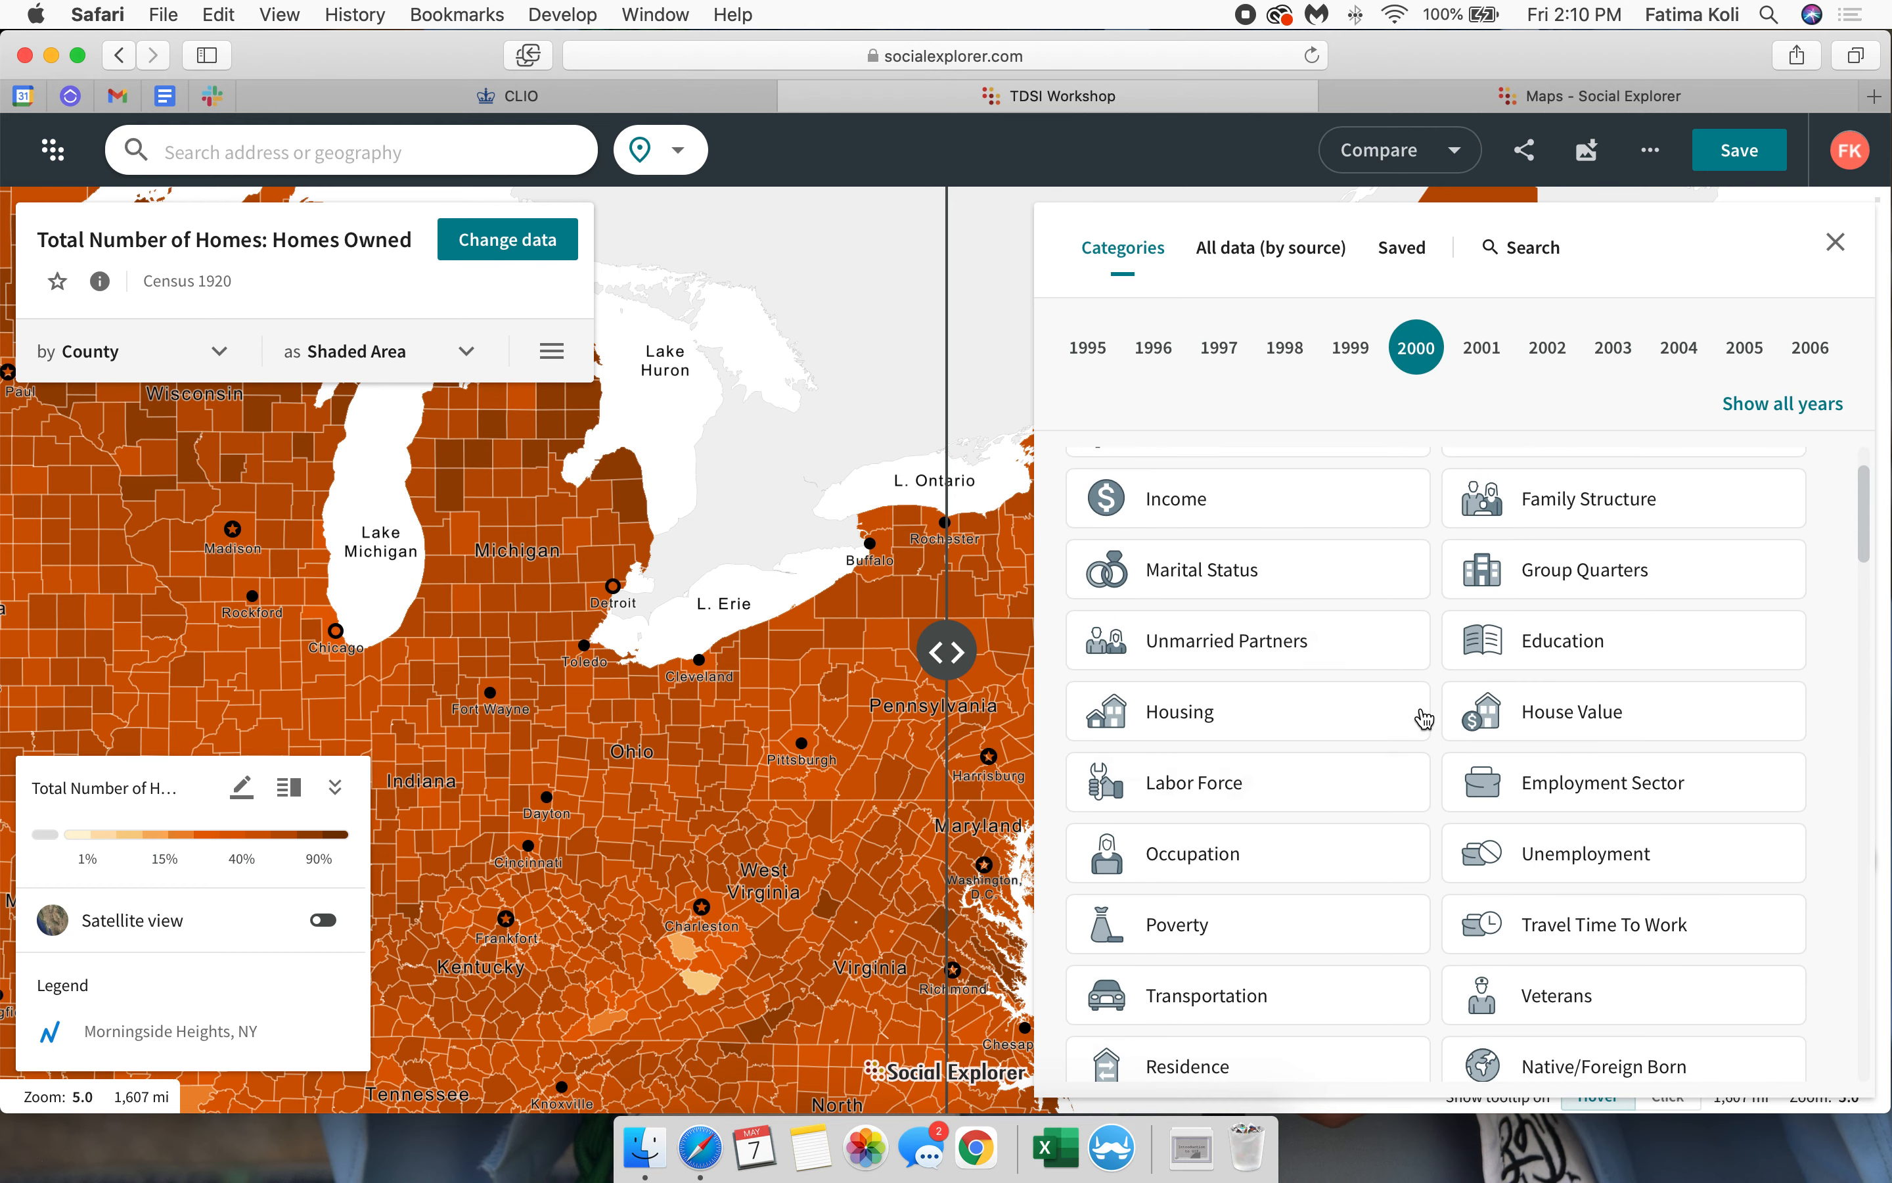
{"action": "left_click", "coordinate": [1318, 710]}
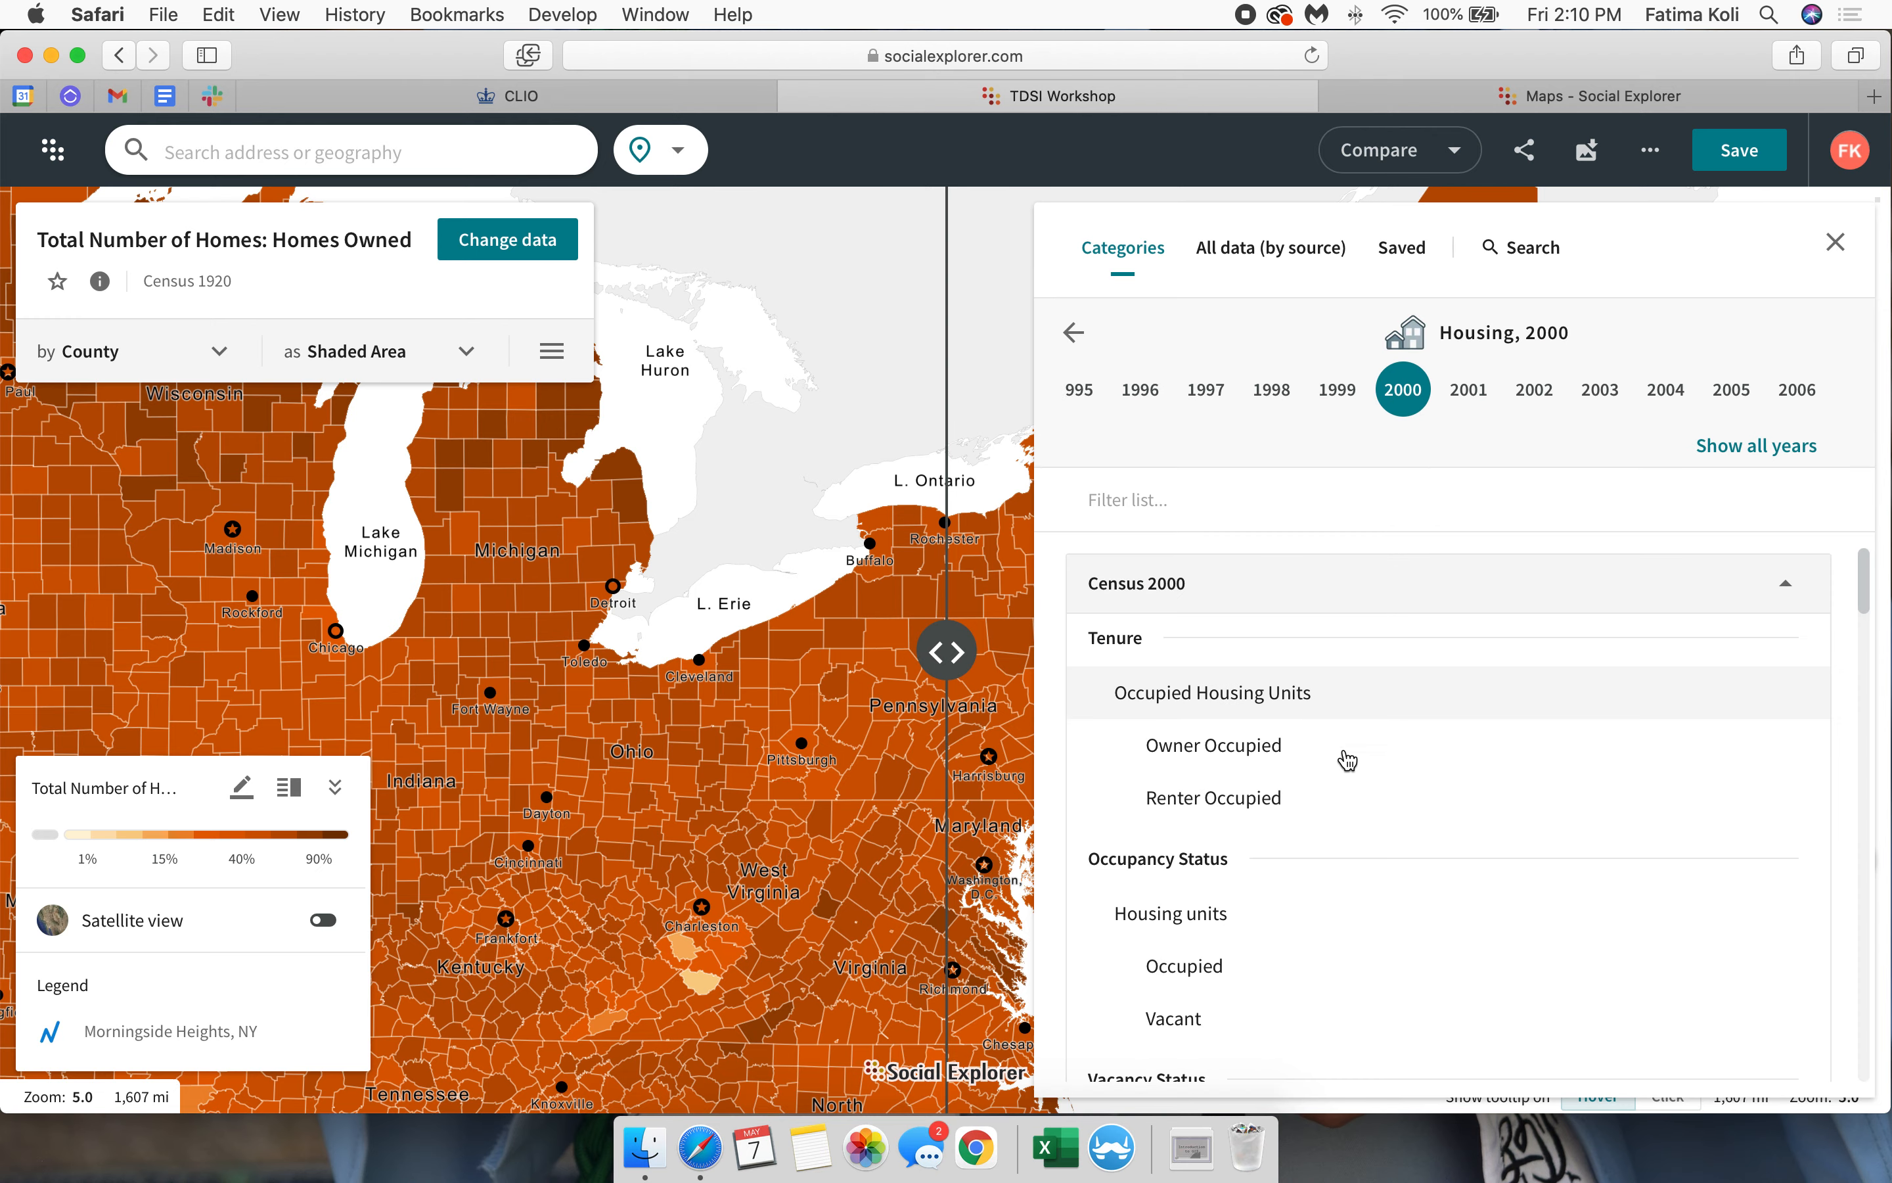
Step: Map Owner Occupied under Tenure from Census 2000 on the comparison's second map and close its data selection
{"action": "scroll", "coordinate": [1456, 835], "scroll_direction": "down", "scroll_amount": 2}
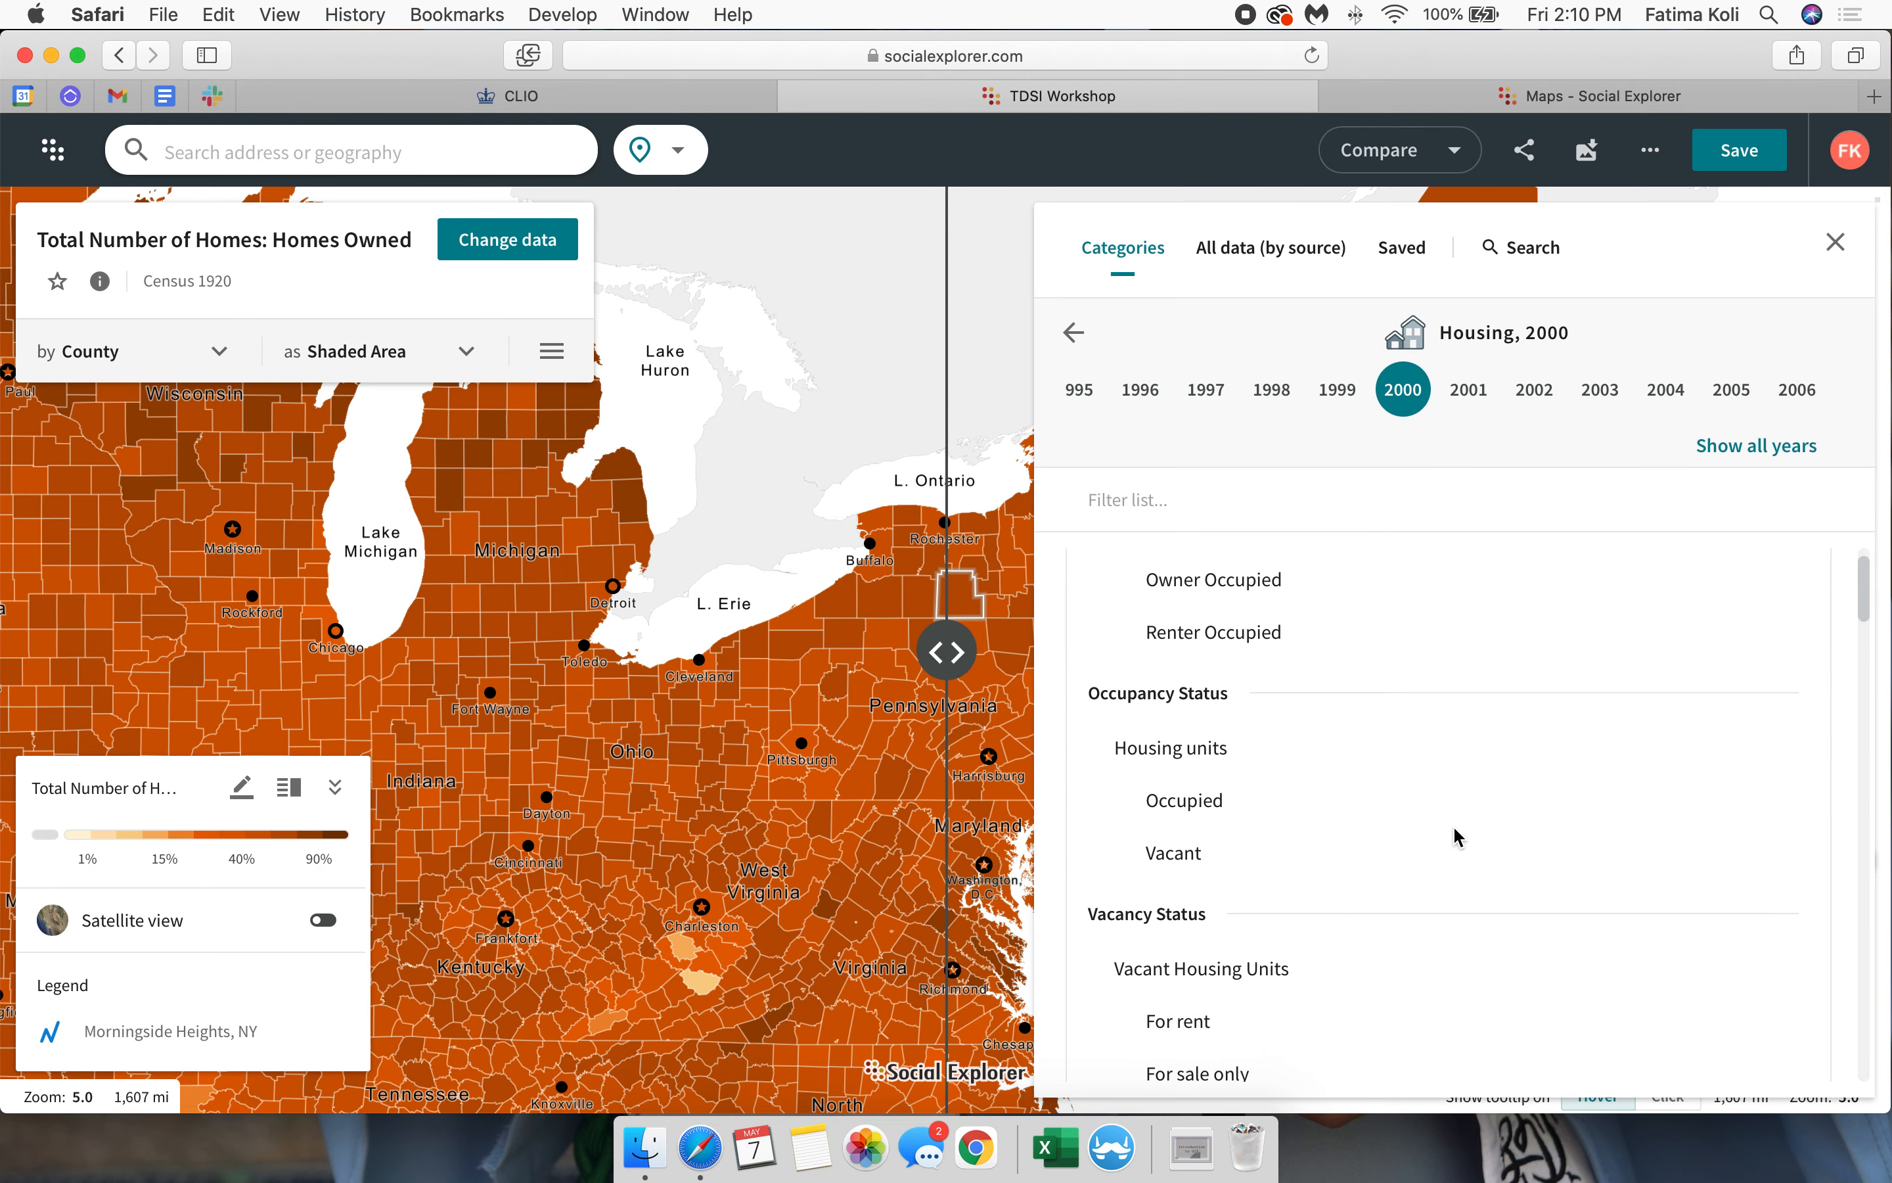
{"action": "scroll", "coordinate": [1456, 835], "scroll_direction": "down", "scroll_amount": 2}
{"action": "scroll", "coordinate": [1456, 837], "scroll_direction": "down", "scroll_amount": 2}
{"action": "scroll", "coordinate": [1457, 837], "scroll_direction": "up", "scroll_amount": 6}
{"action": "left_click", "coordinate": [1241, 698]}
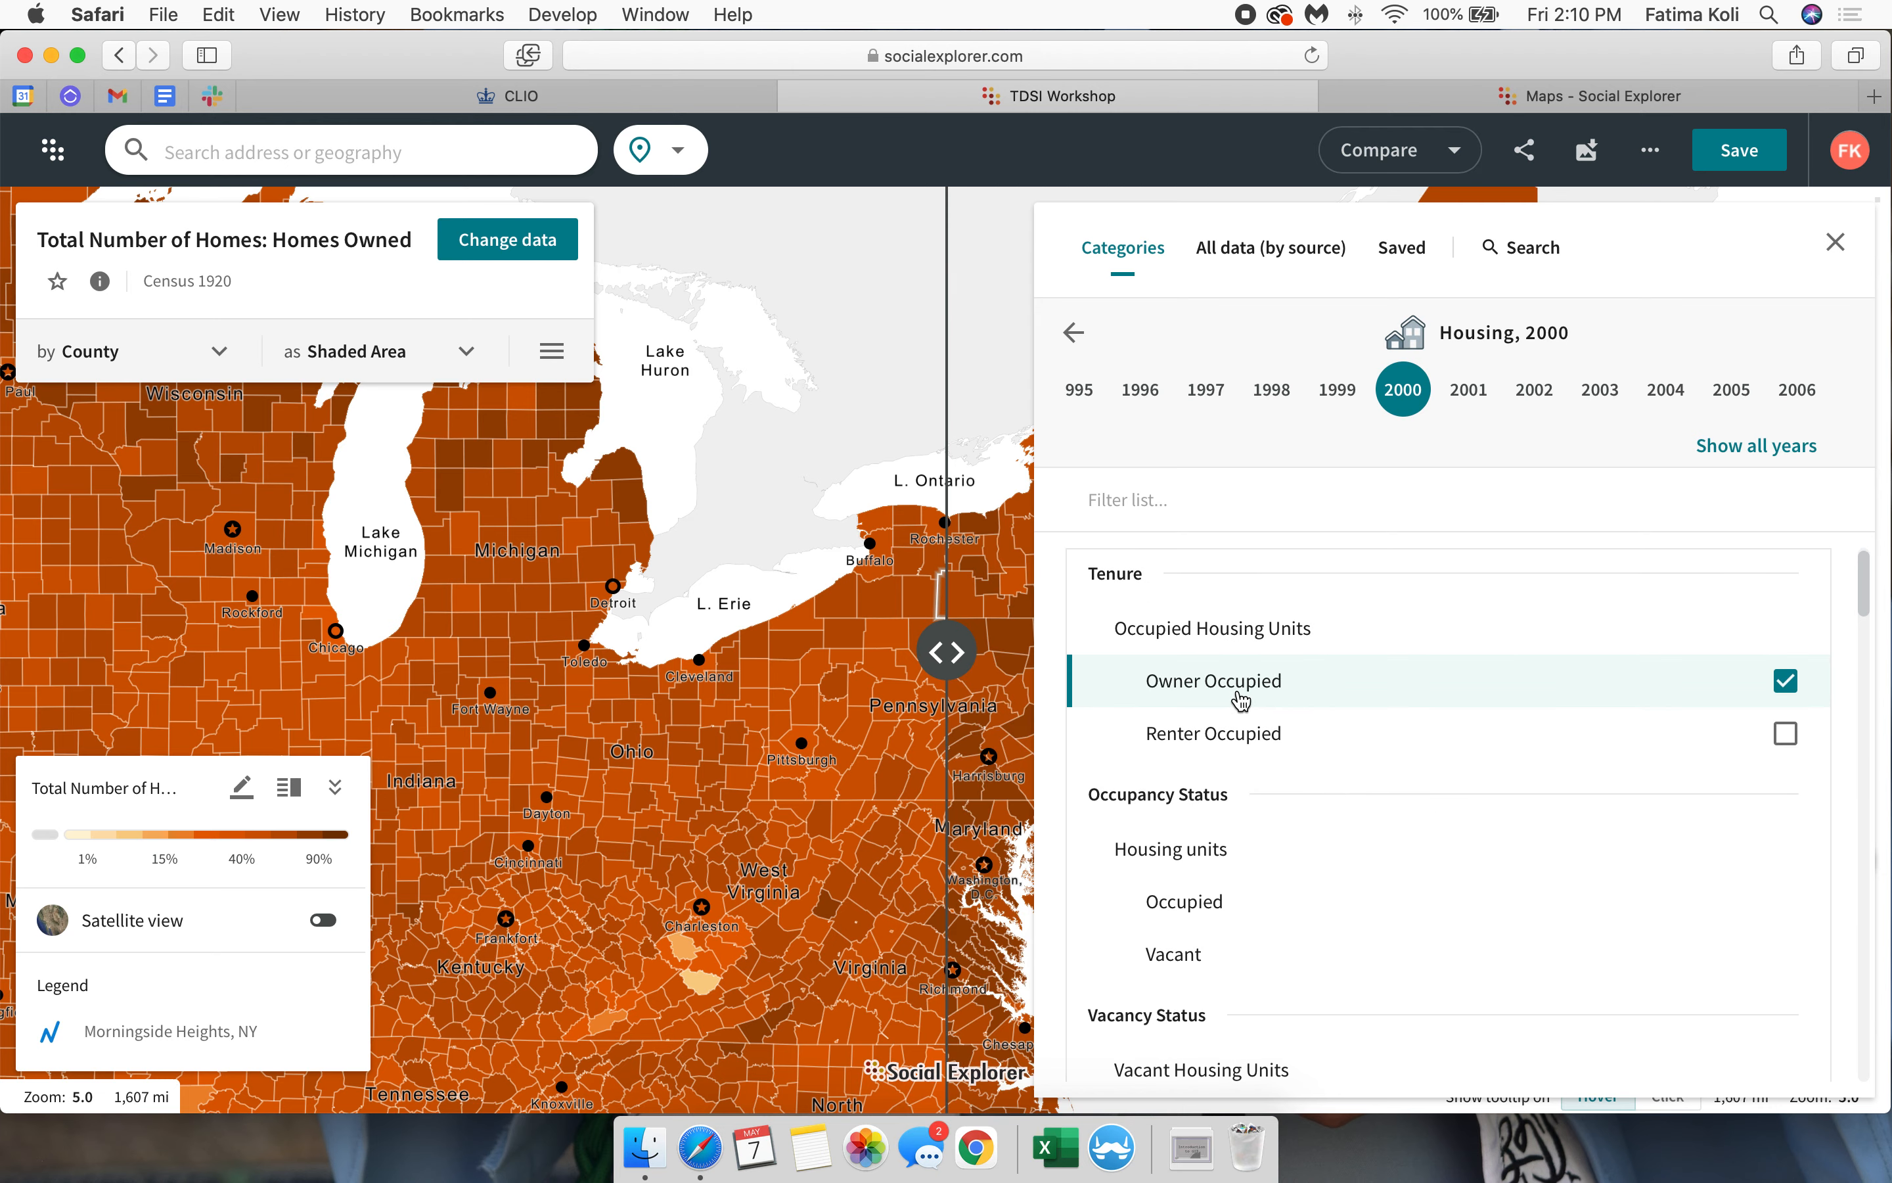
{"action": "left_click", "coordinate": [1071, 331]}
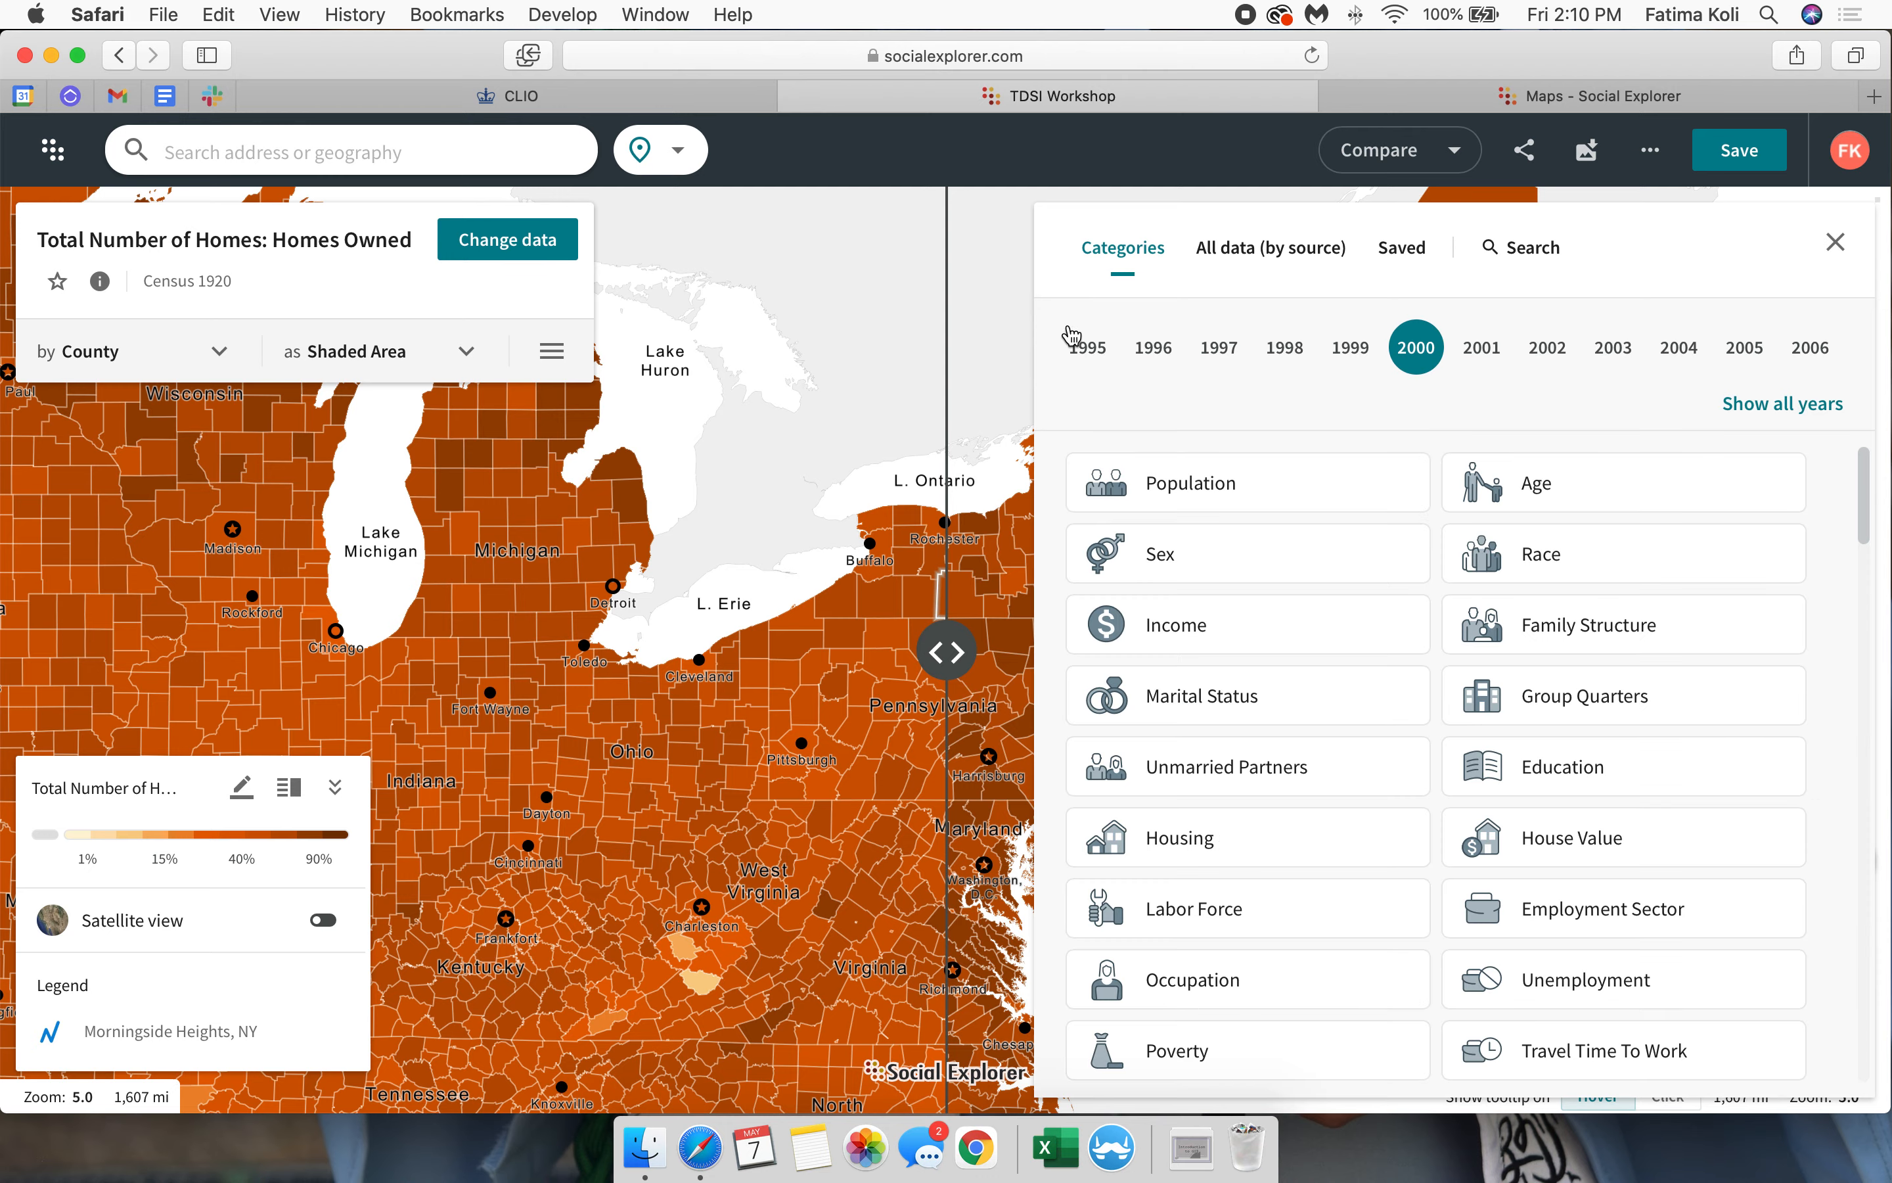
{"action": "left_click", "coordinate": [1836, 242]}
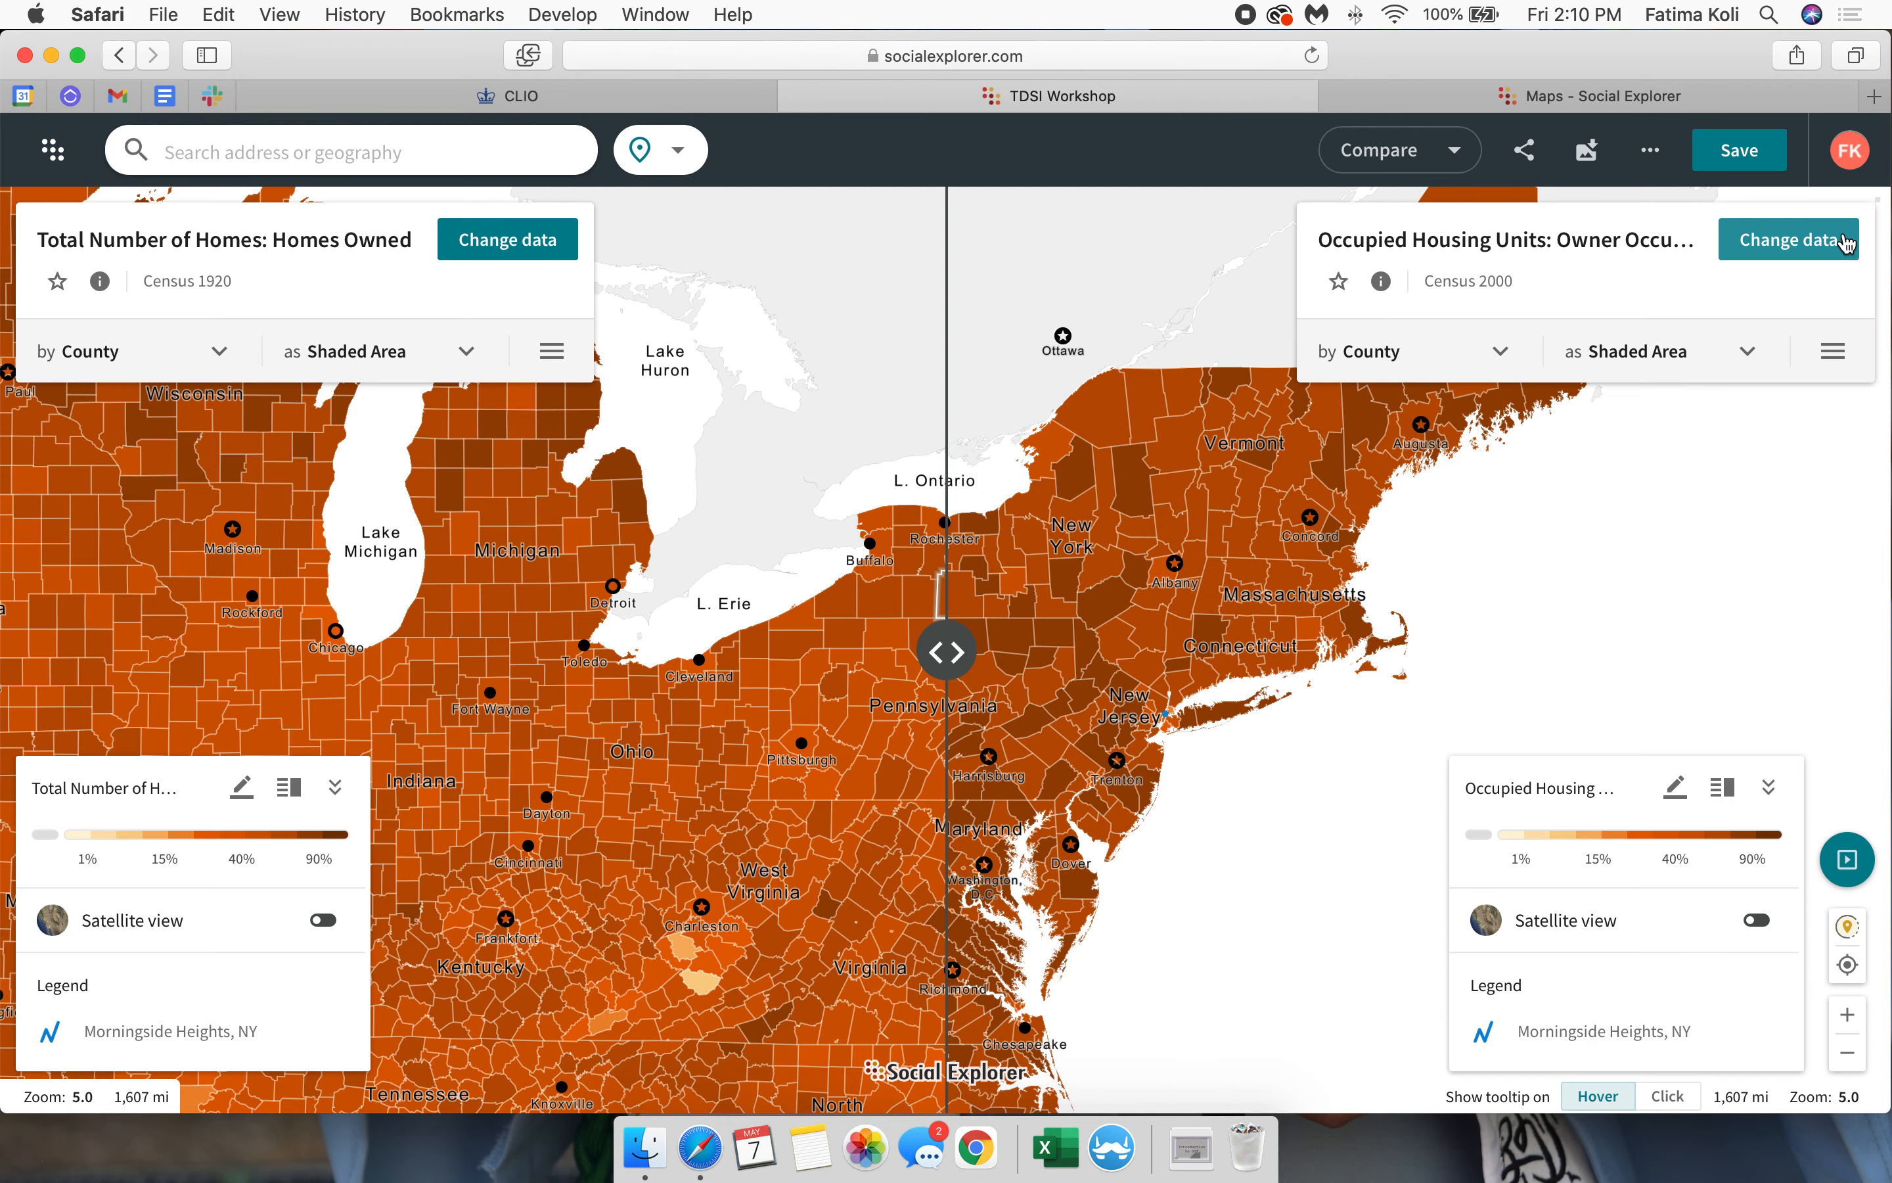
Step: Compare the 1920 and 2000 home ownership shading nationwide and view the geography levels offered for the 1920 map
{"action": "scroll", "coordinate": [1173, 750], "scroll_direction": "down", "scroll_amount": 5}
{"action": "left_click_drag", "start_coordinate": [1172, 744], "coordinate": [1414, 744]}
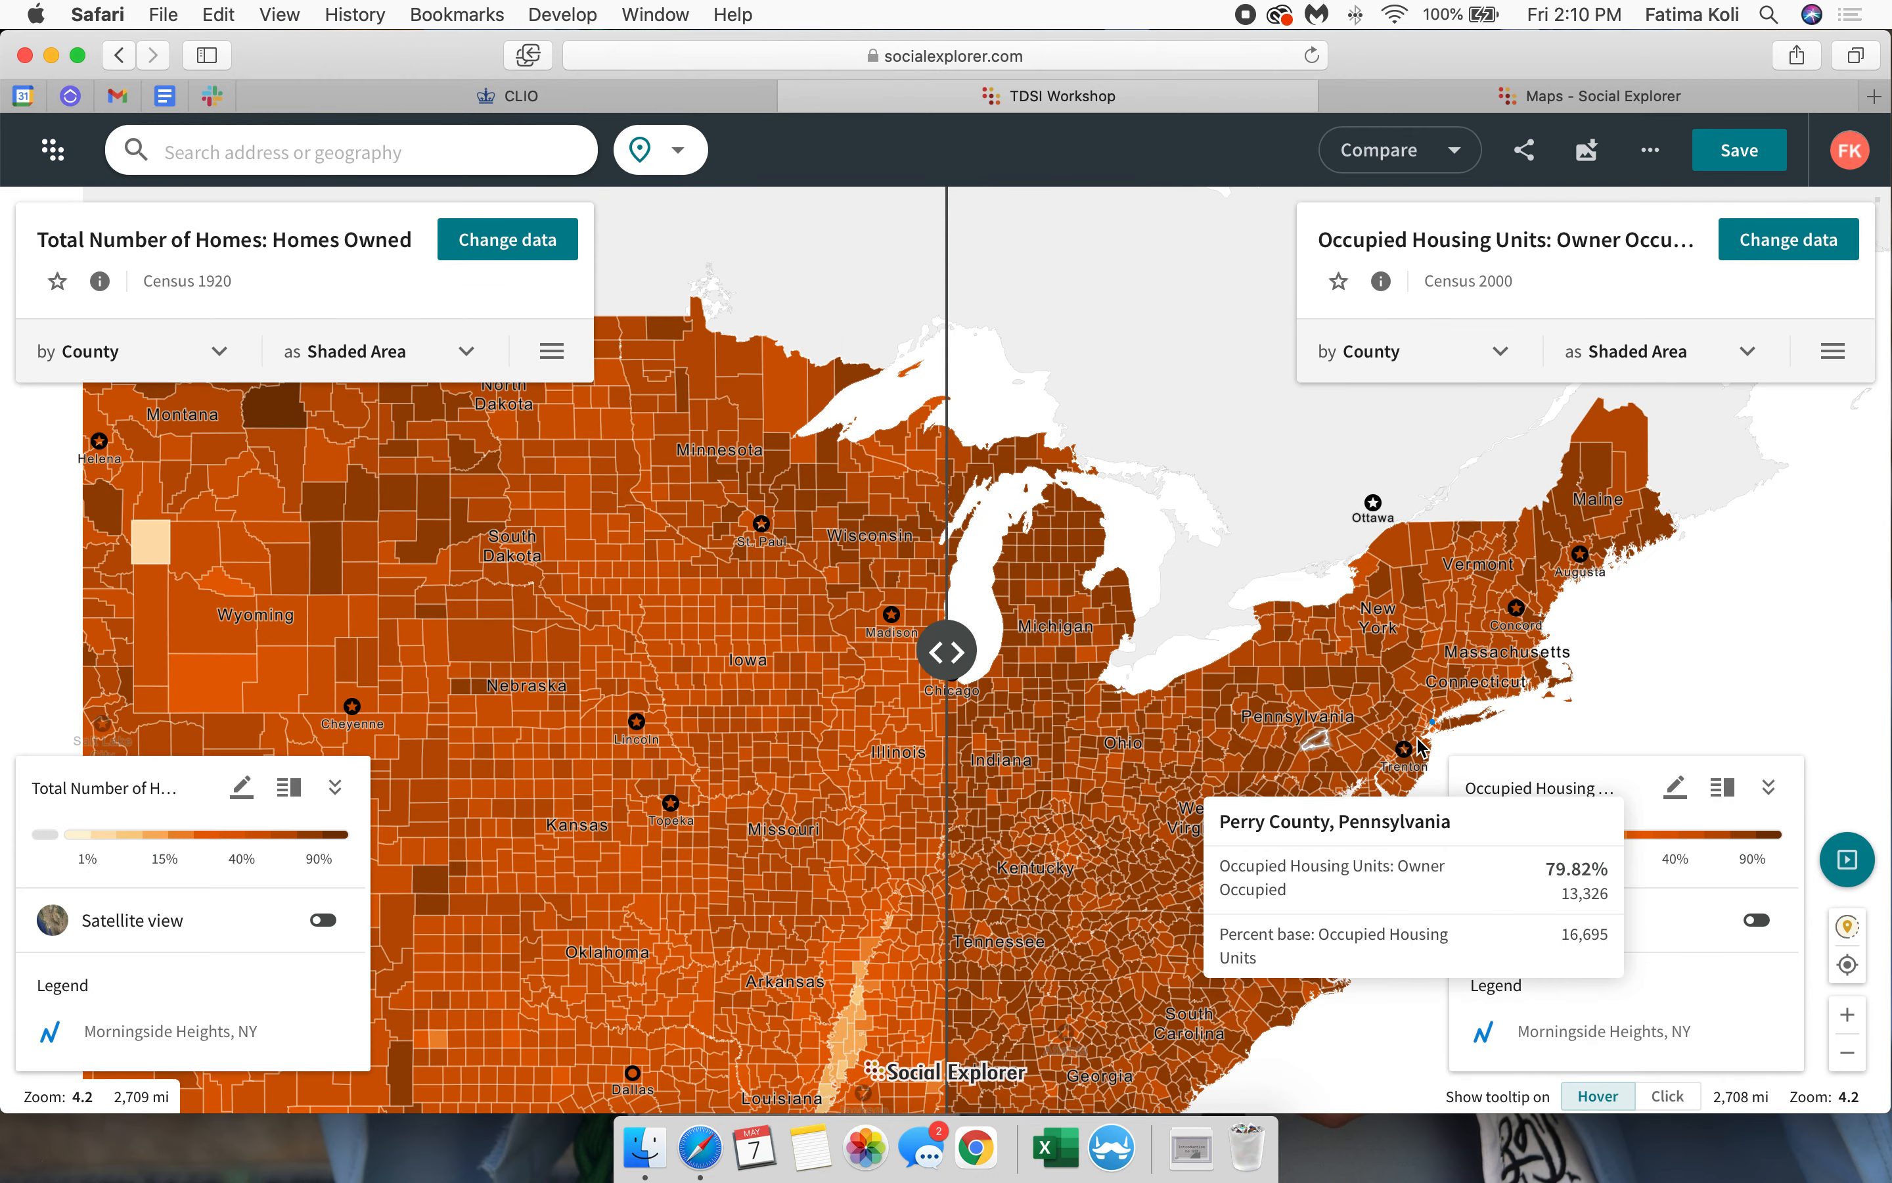
{"action": "scroll", "coordinate": [1414, 744], "scroll_direction": "down", "scroll_amount": 5}
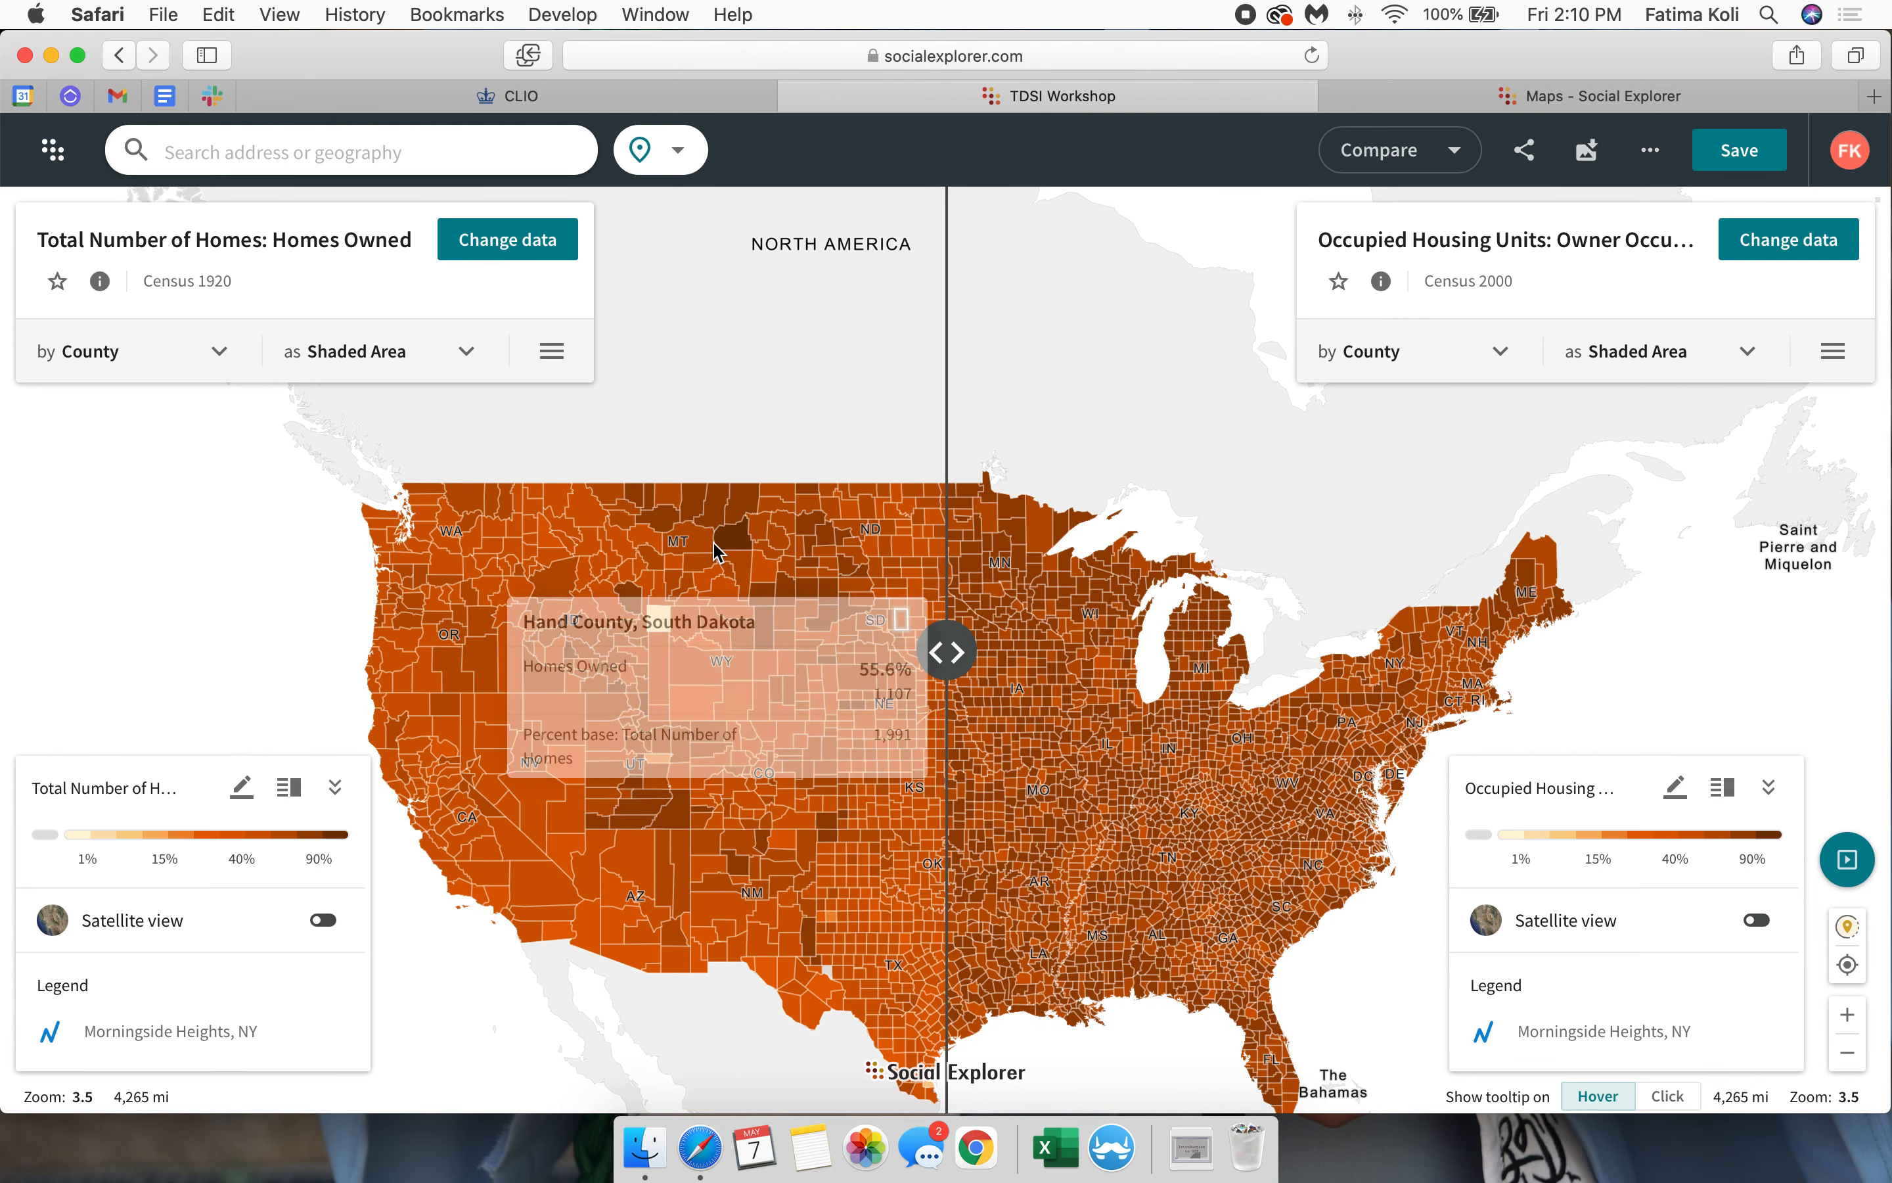
{"action": "left_click", "coordinate": [168, 344]}
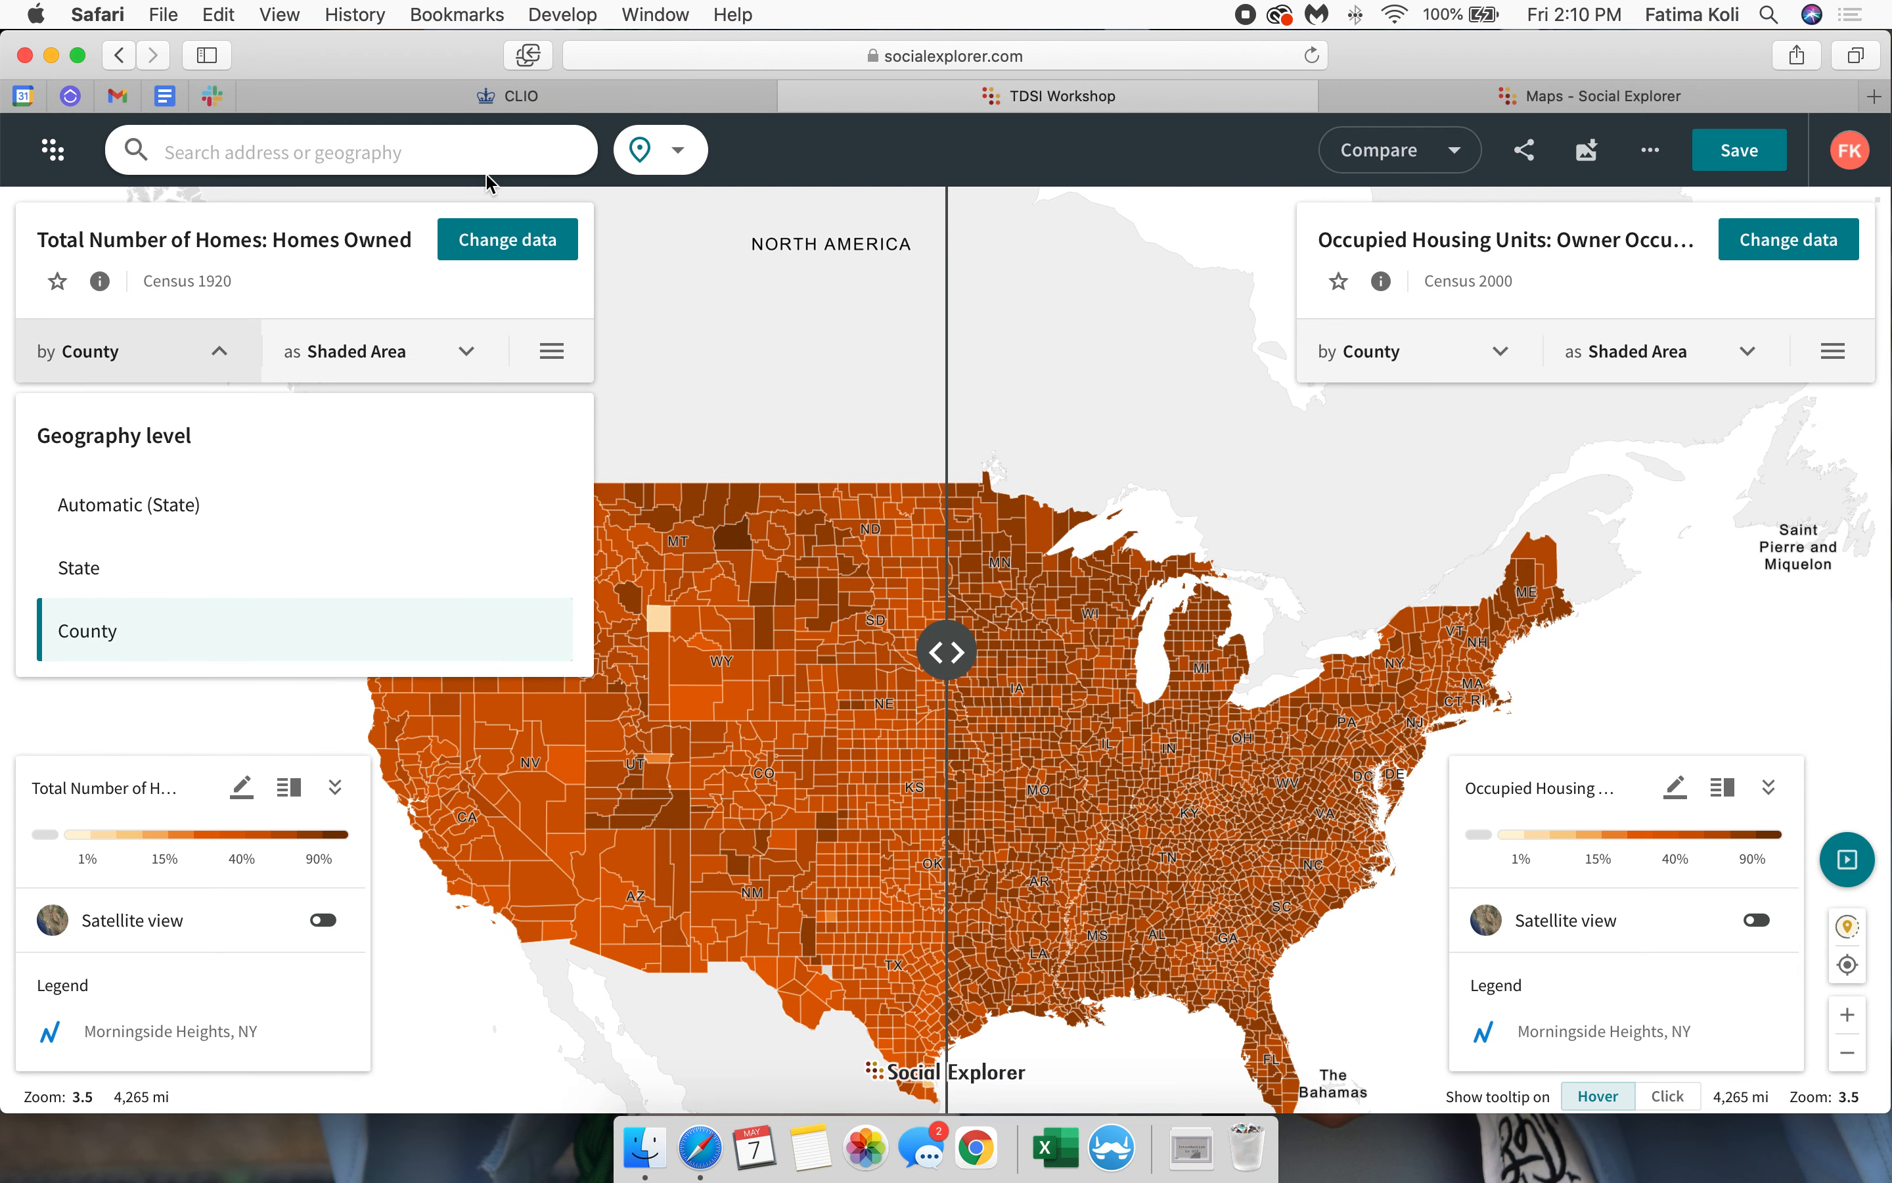
Step: Change the 1920 homes-owned map to 2019 Education data, showing Bachelor's Degree or Better for the population 25 years and over
{"action": "left_click", "coordinate": [481, 243]}
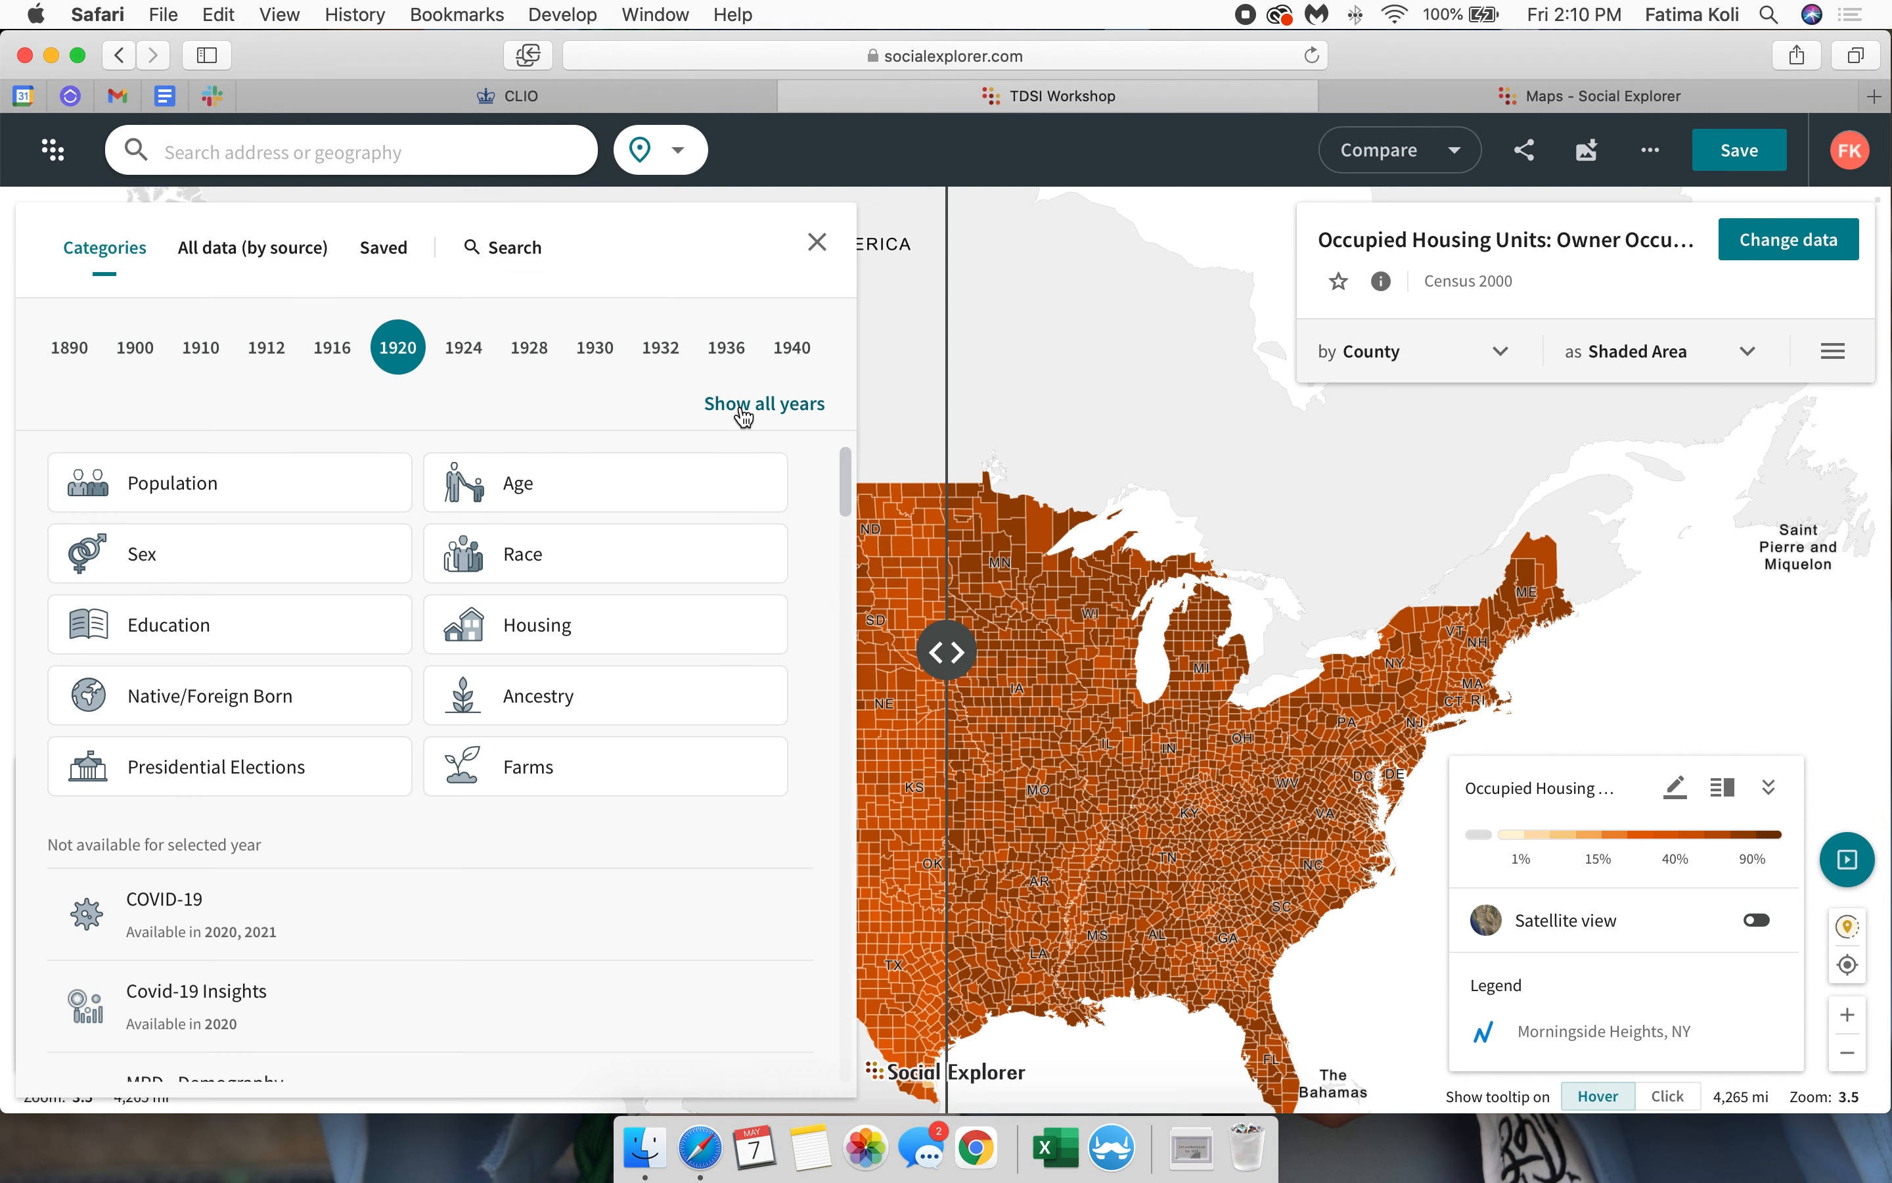
{"action": "left_click", "coordinate": [744, 405]}
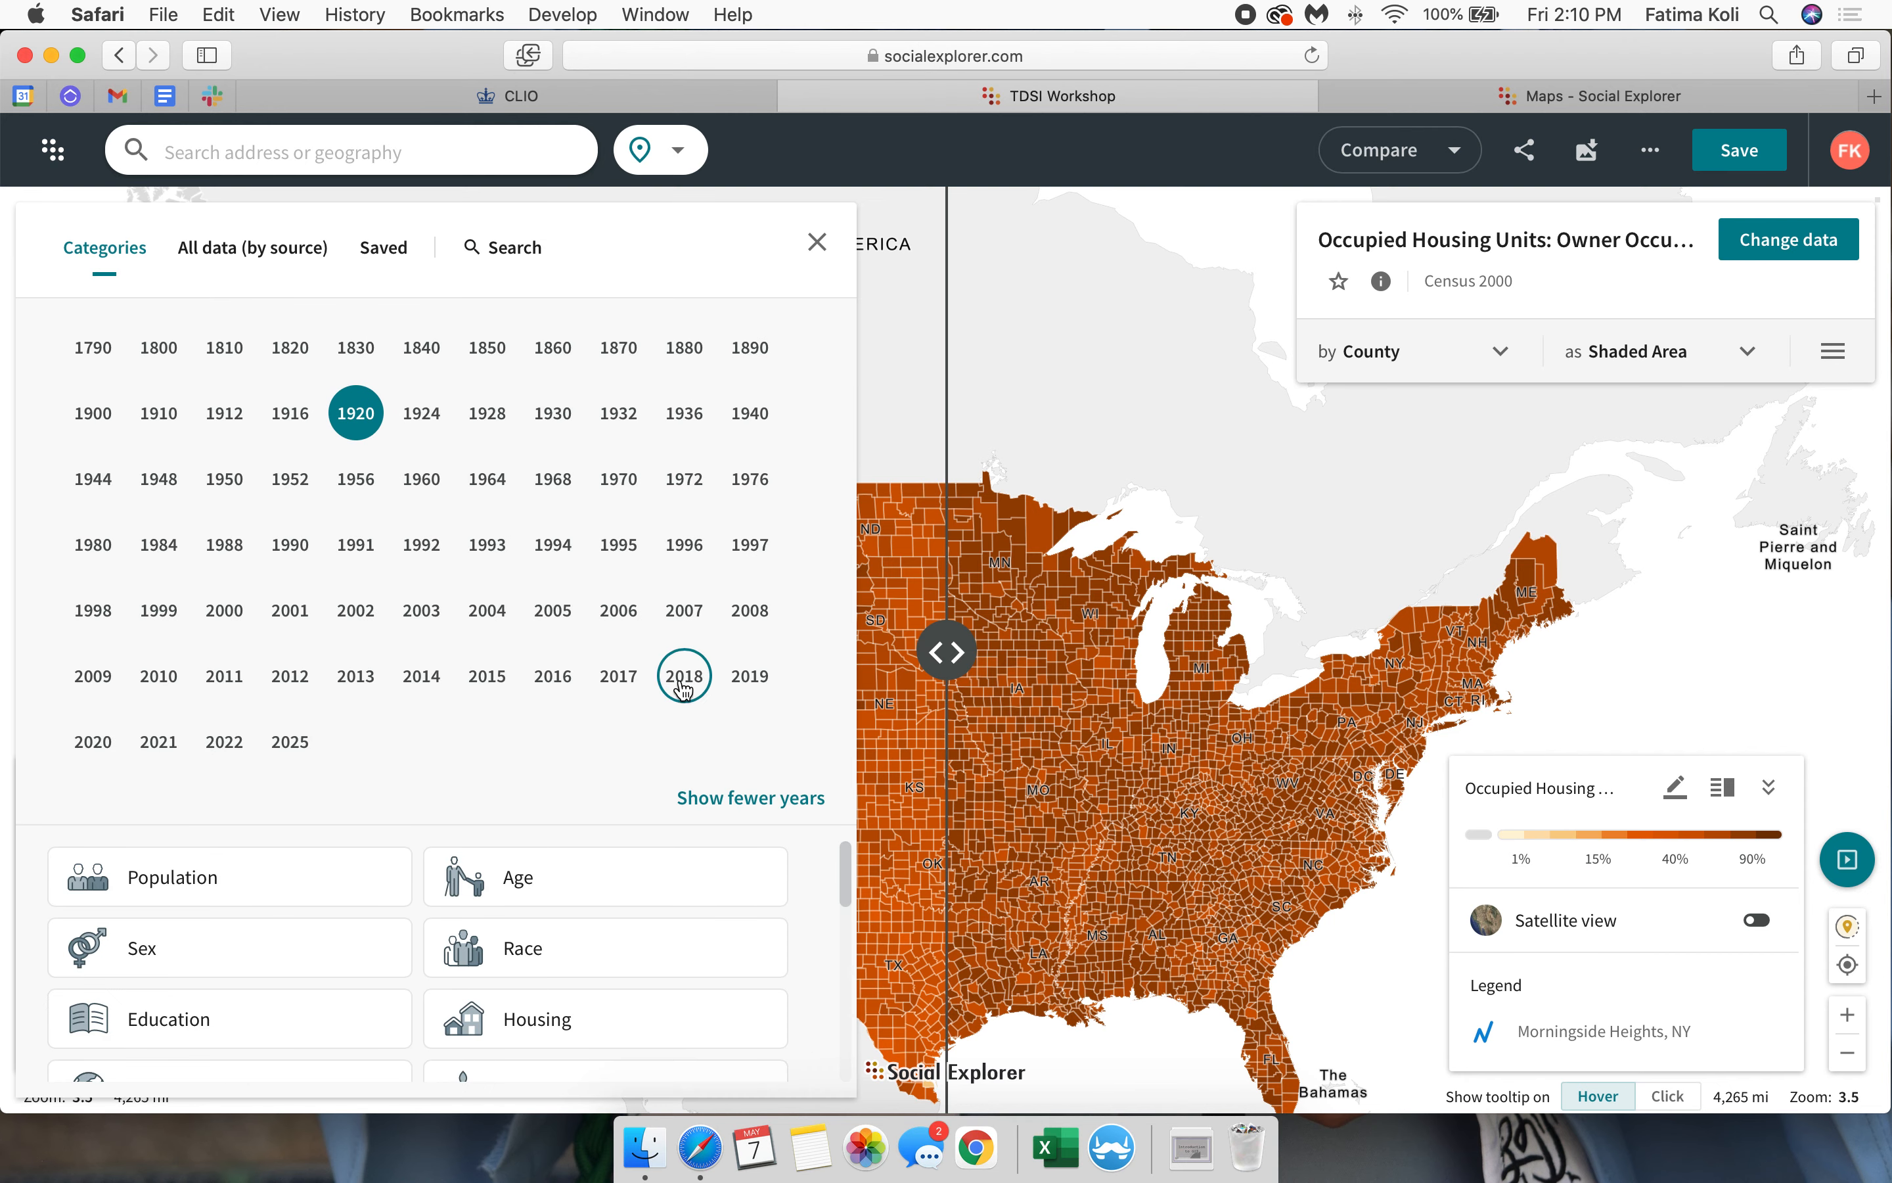
{"action": "left_click", "coordinate": [753, 679]}
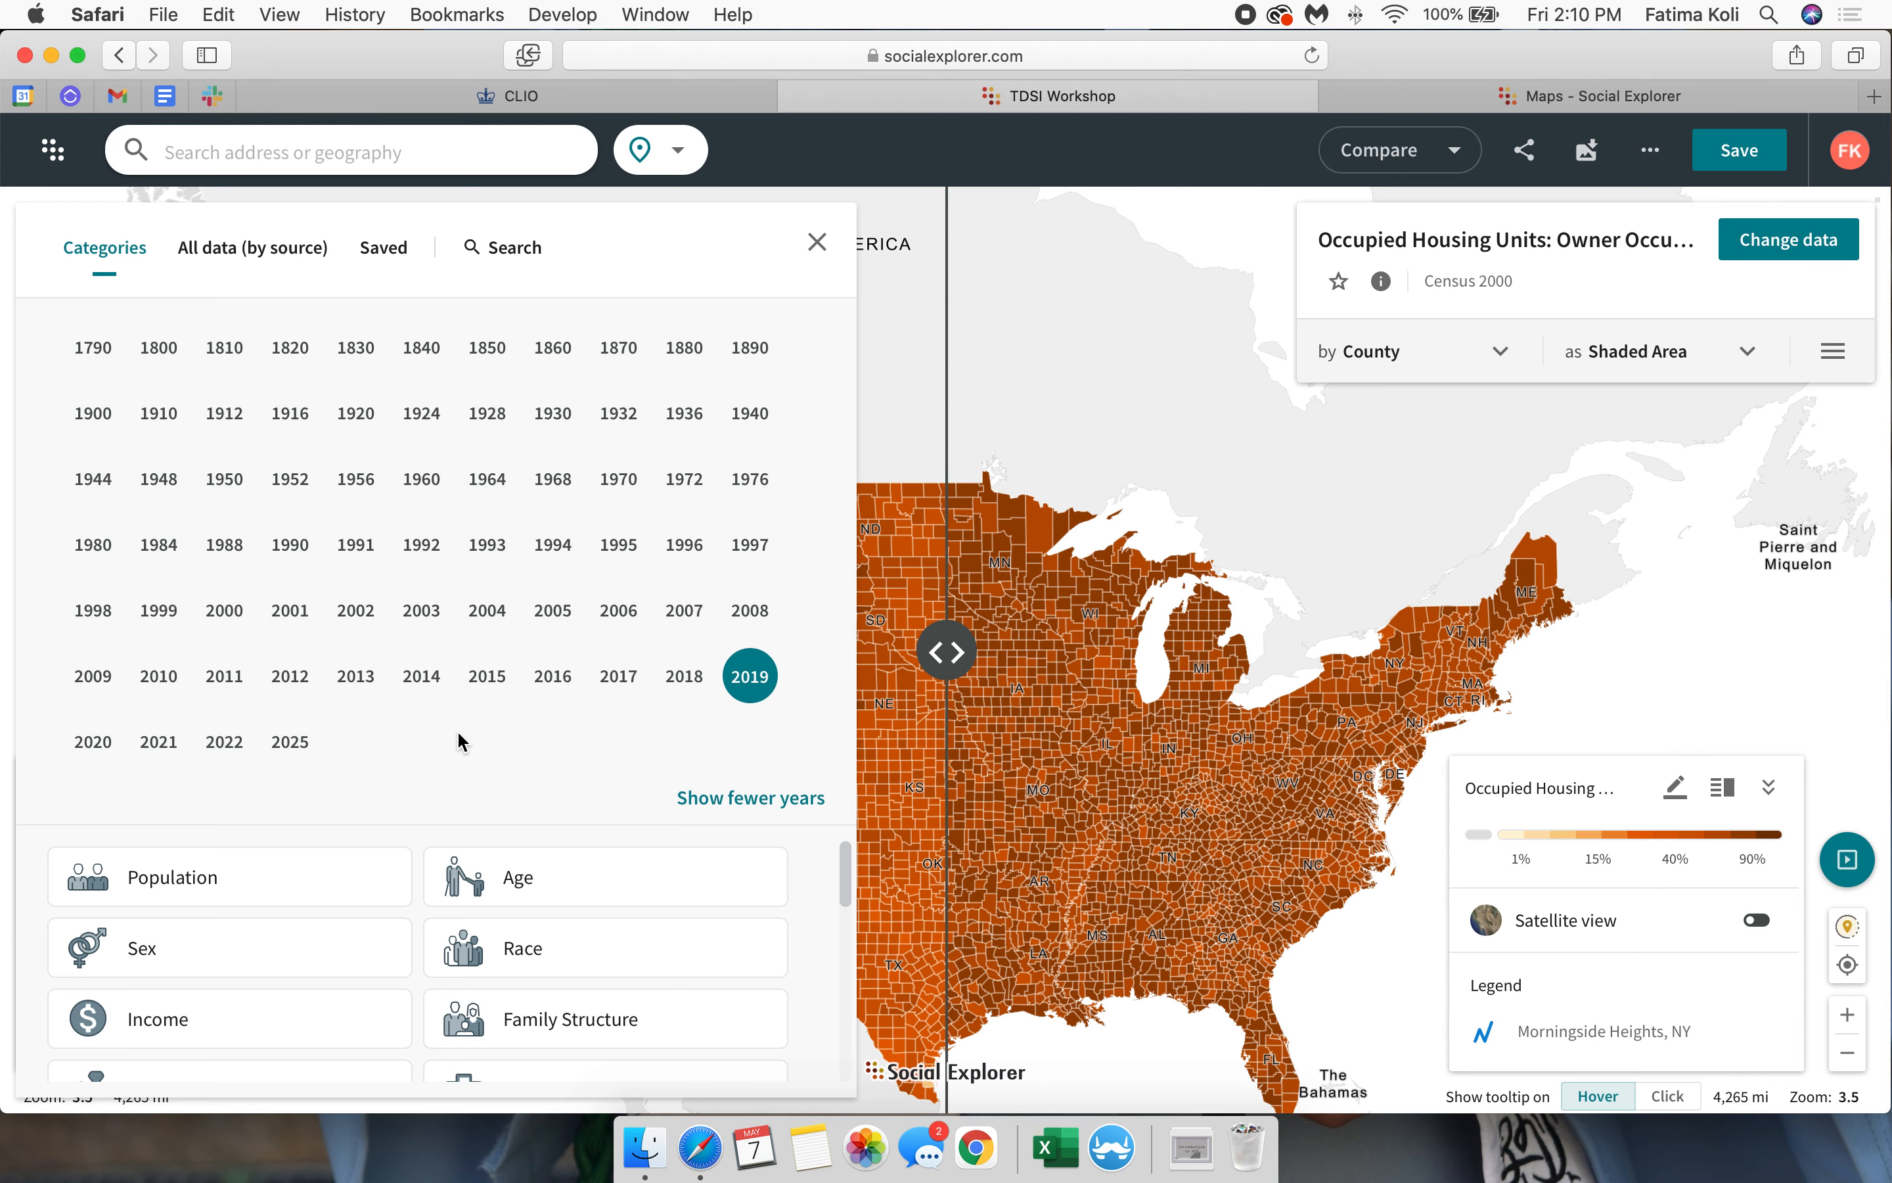
{"action": "left_click", "coordinate": [689, 800]}
{"action": "scroll", "coordinate": [392, 689], "scroll_direction": "down", "scroll_amount": 2}
{"action": "scroll", "coordinate": [392, 689], "scroll_direction": "up", "scroll_amount": 2}
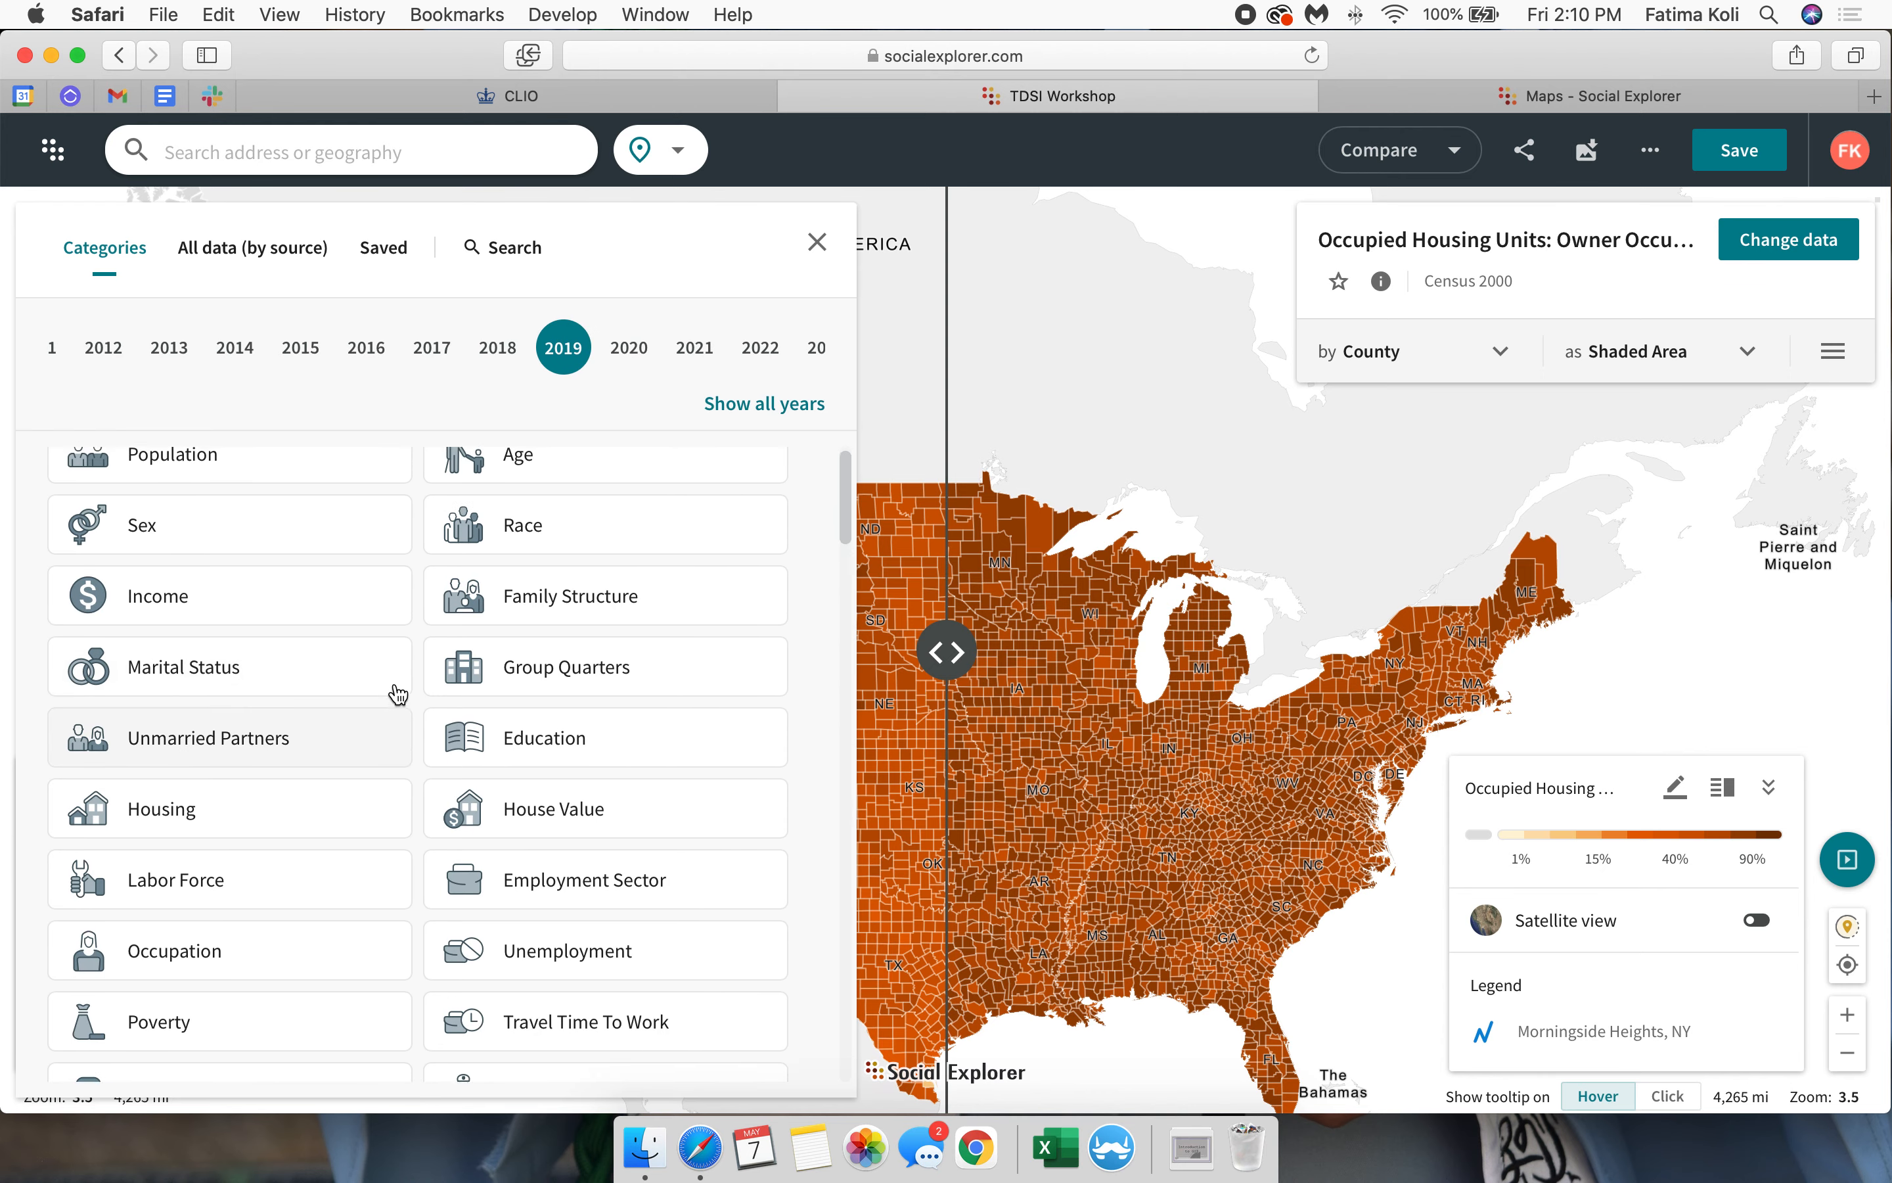
{"action": "left_click", "coordinate": [491, 763]}
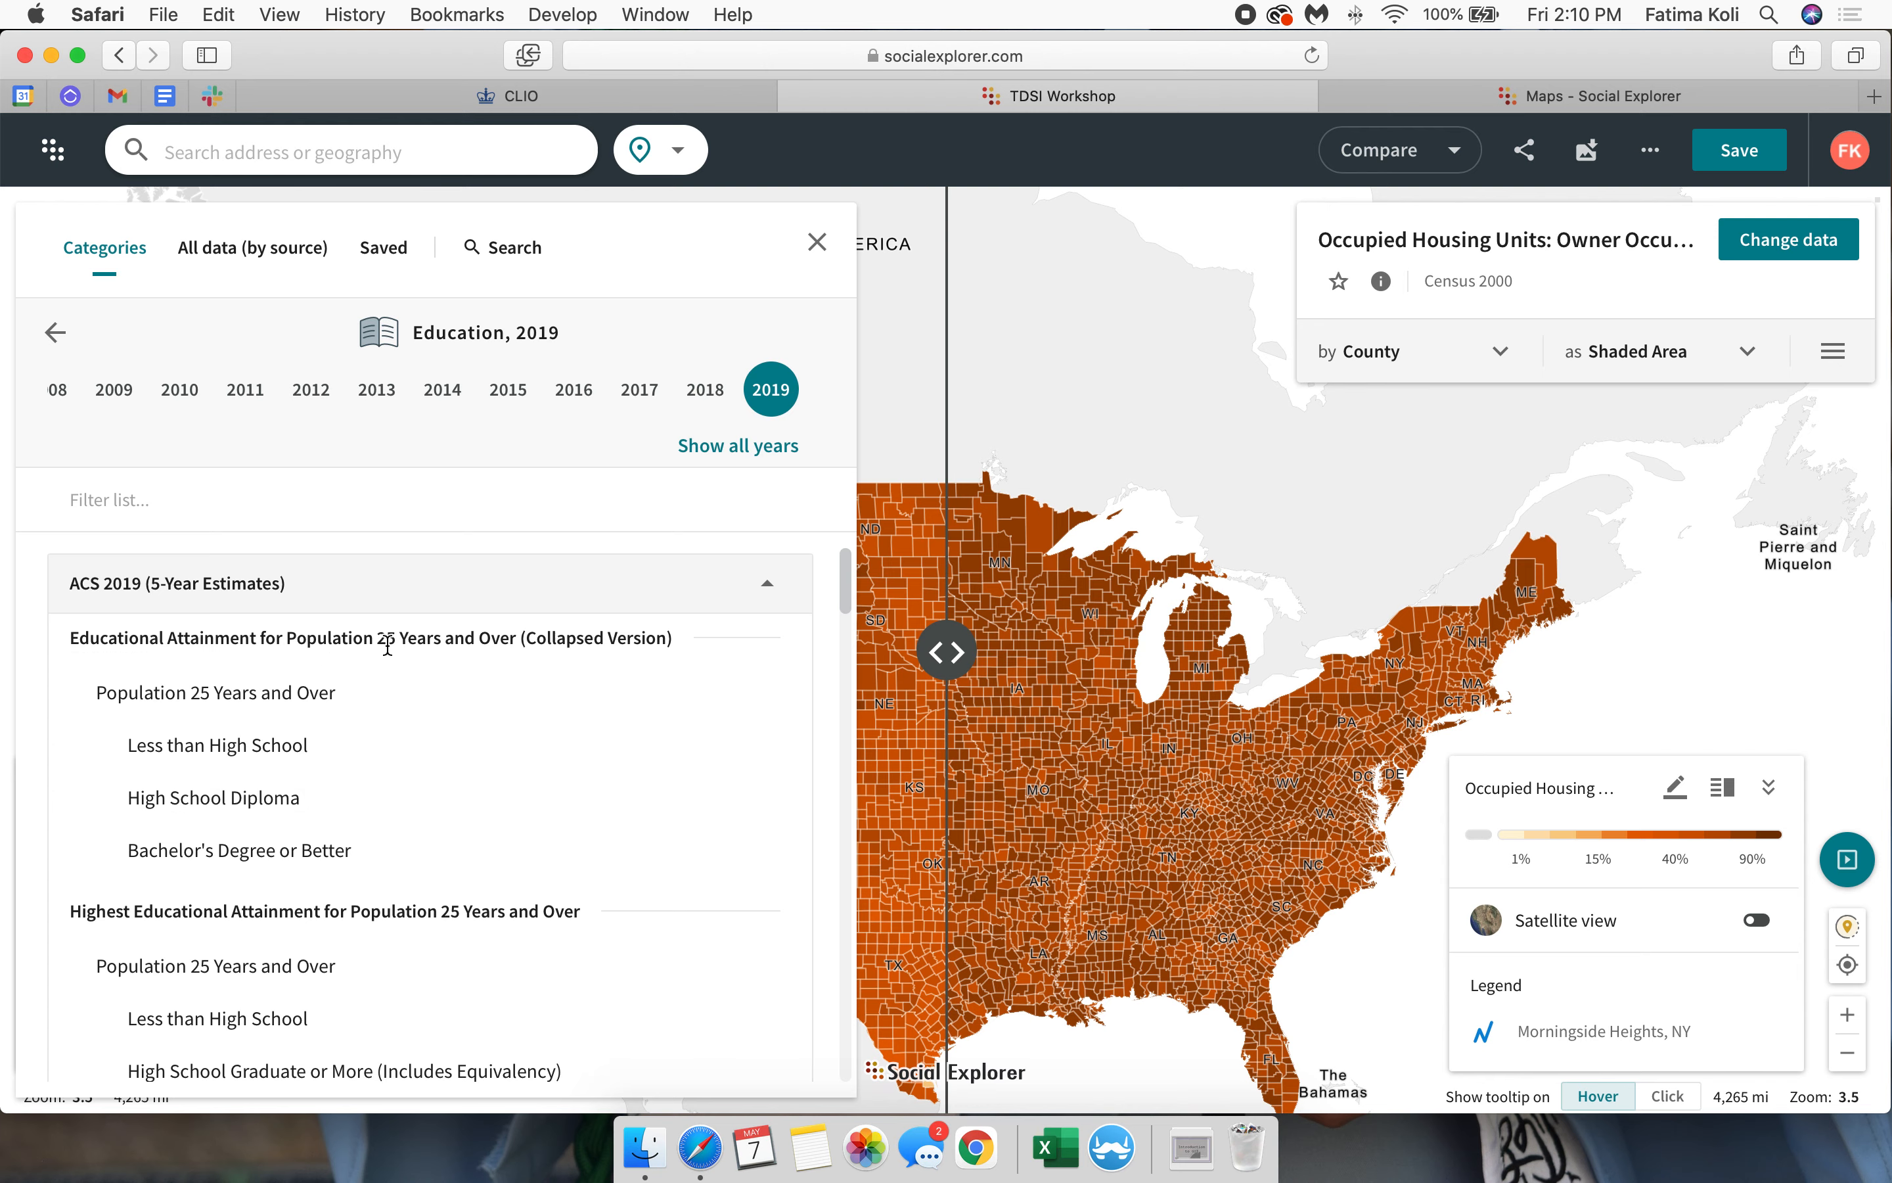
{"action": "left_click", "coordinate": [309, 861]}
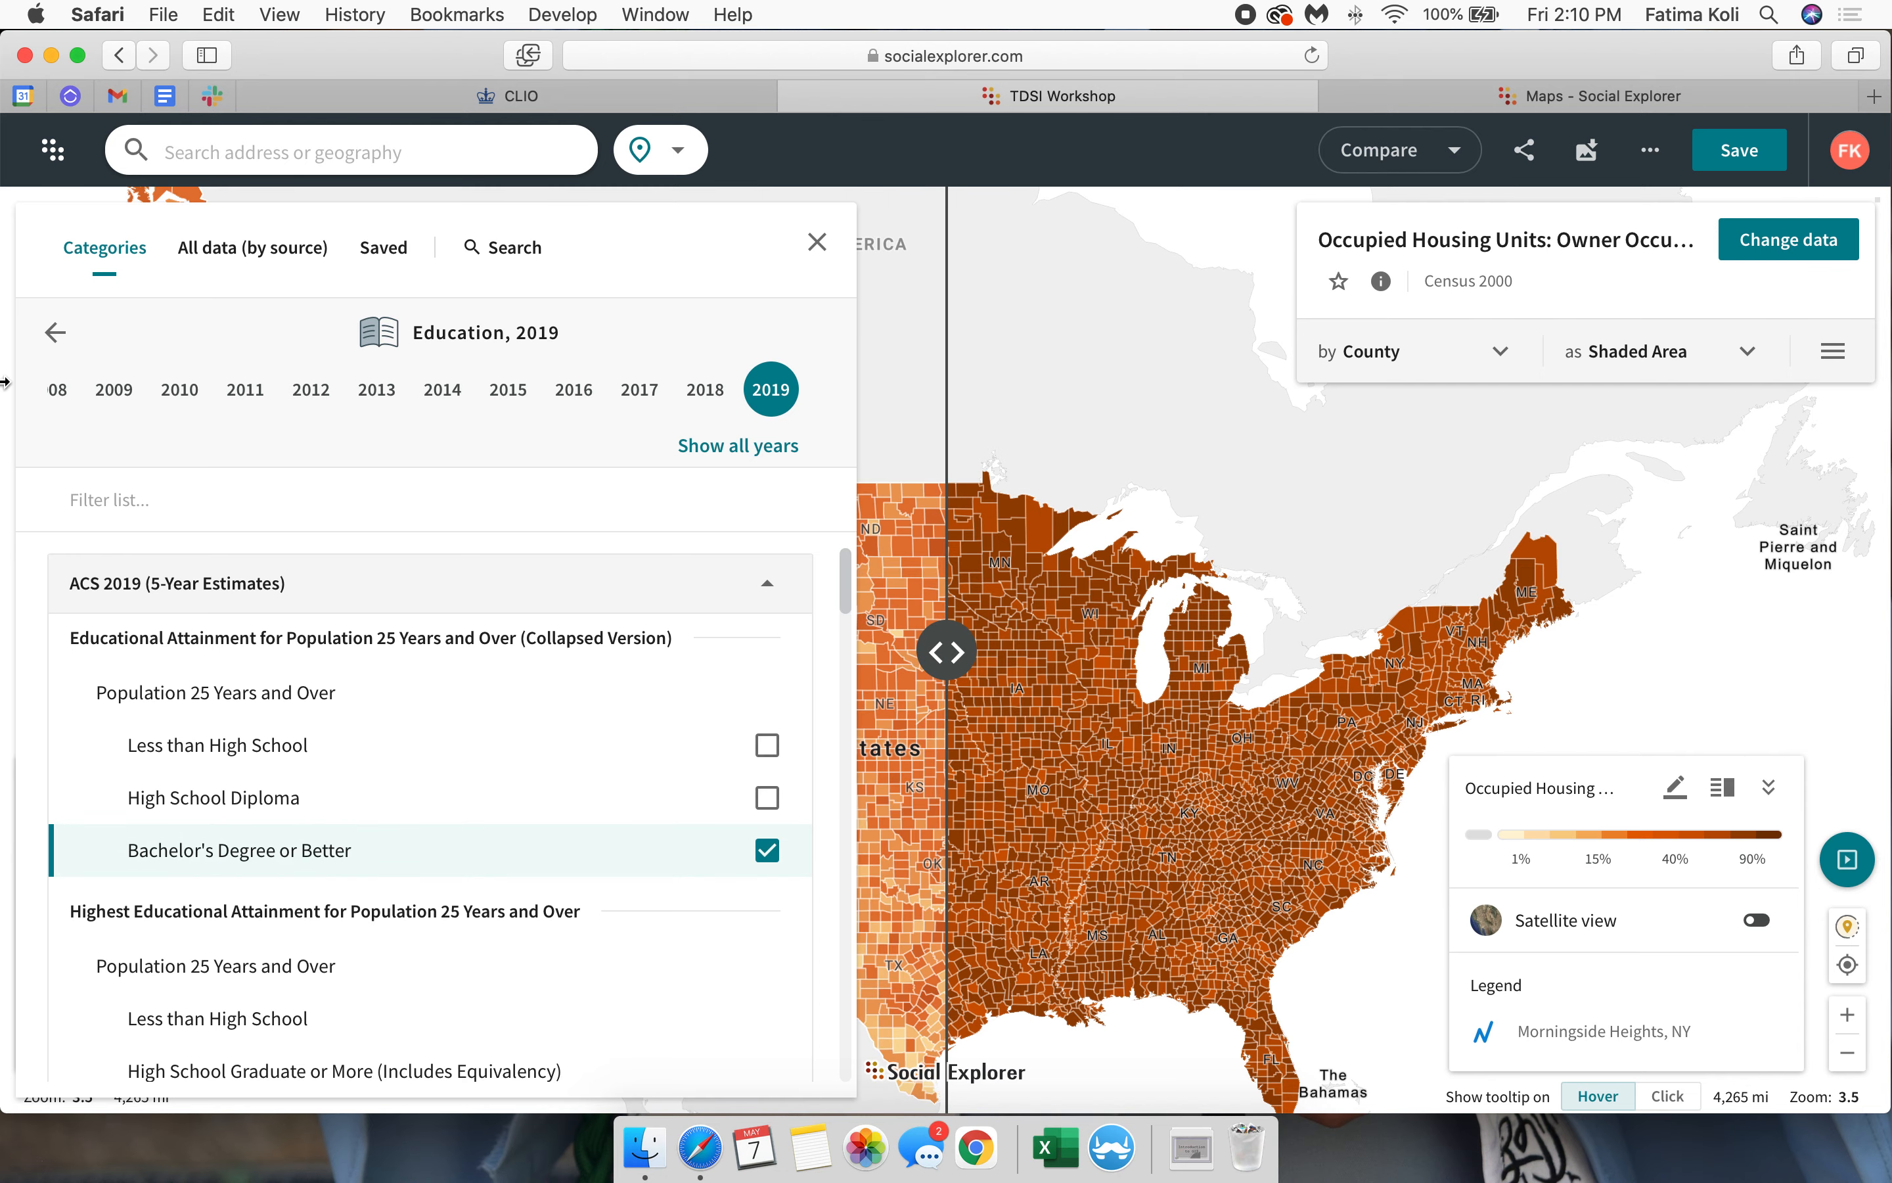
Step: Close the first map's data selection and change the second map from 2000 housing to 2019 Education data, Bachelor's Degree or Better
{"action": "left_click", "coordinate": [47, 333]}
{"action": "left_click", "coordinate": [818, 243]}
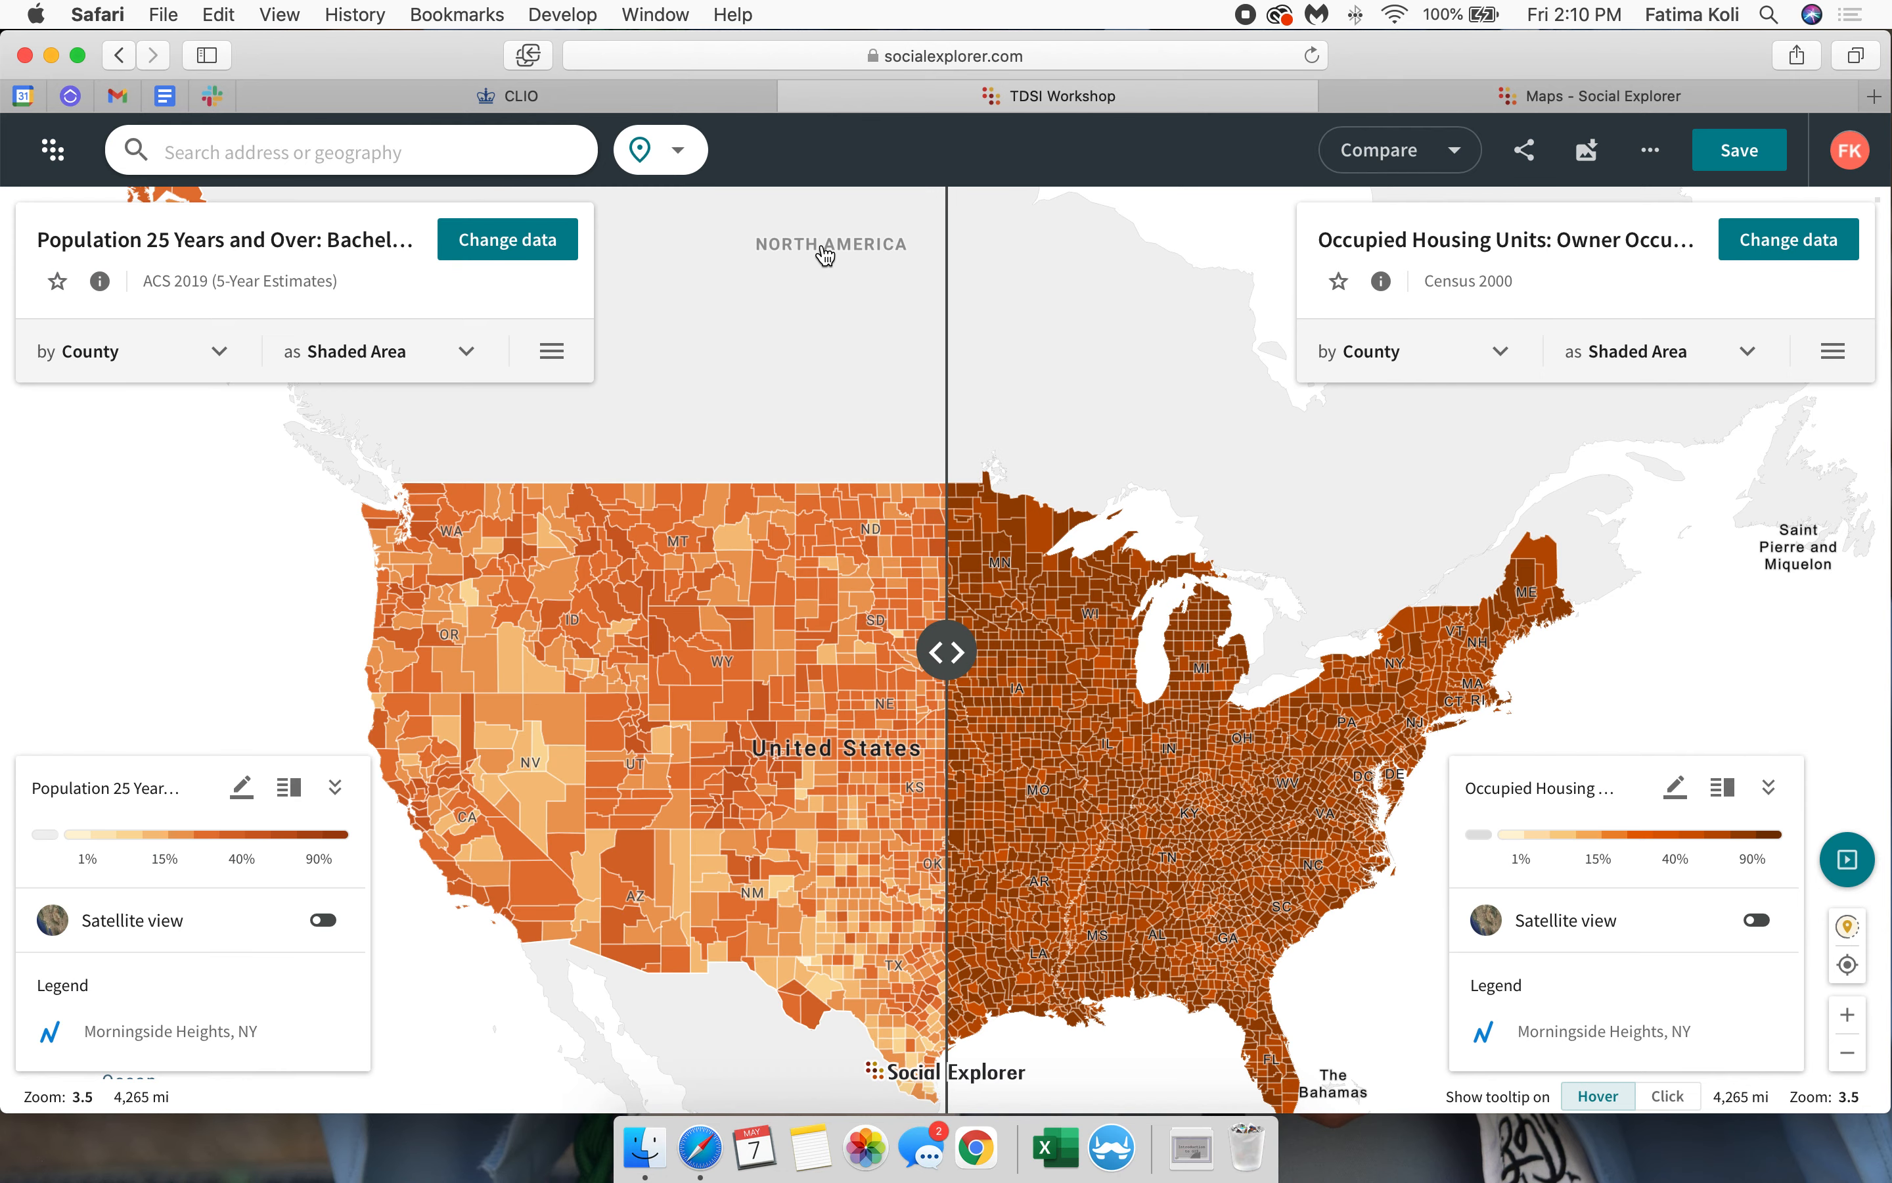
{"action": "left_click", "coordinate": [1826, 239]}
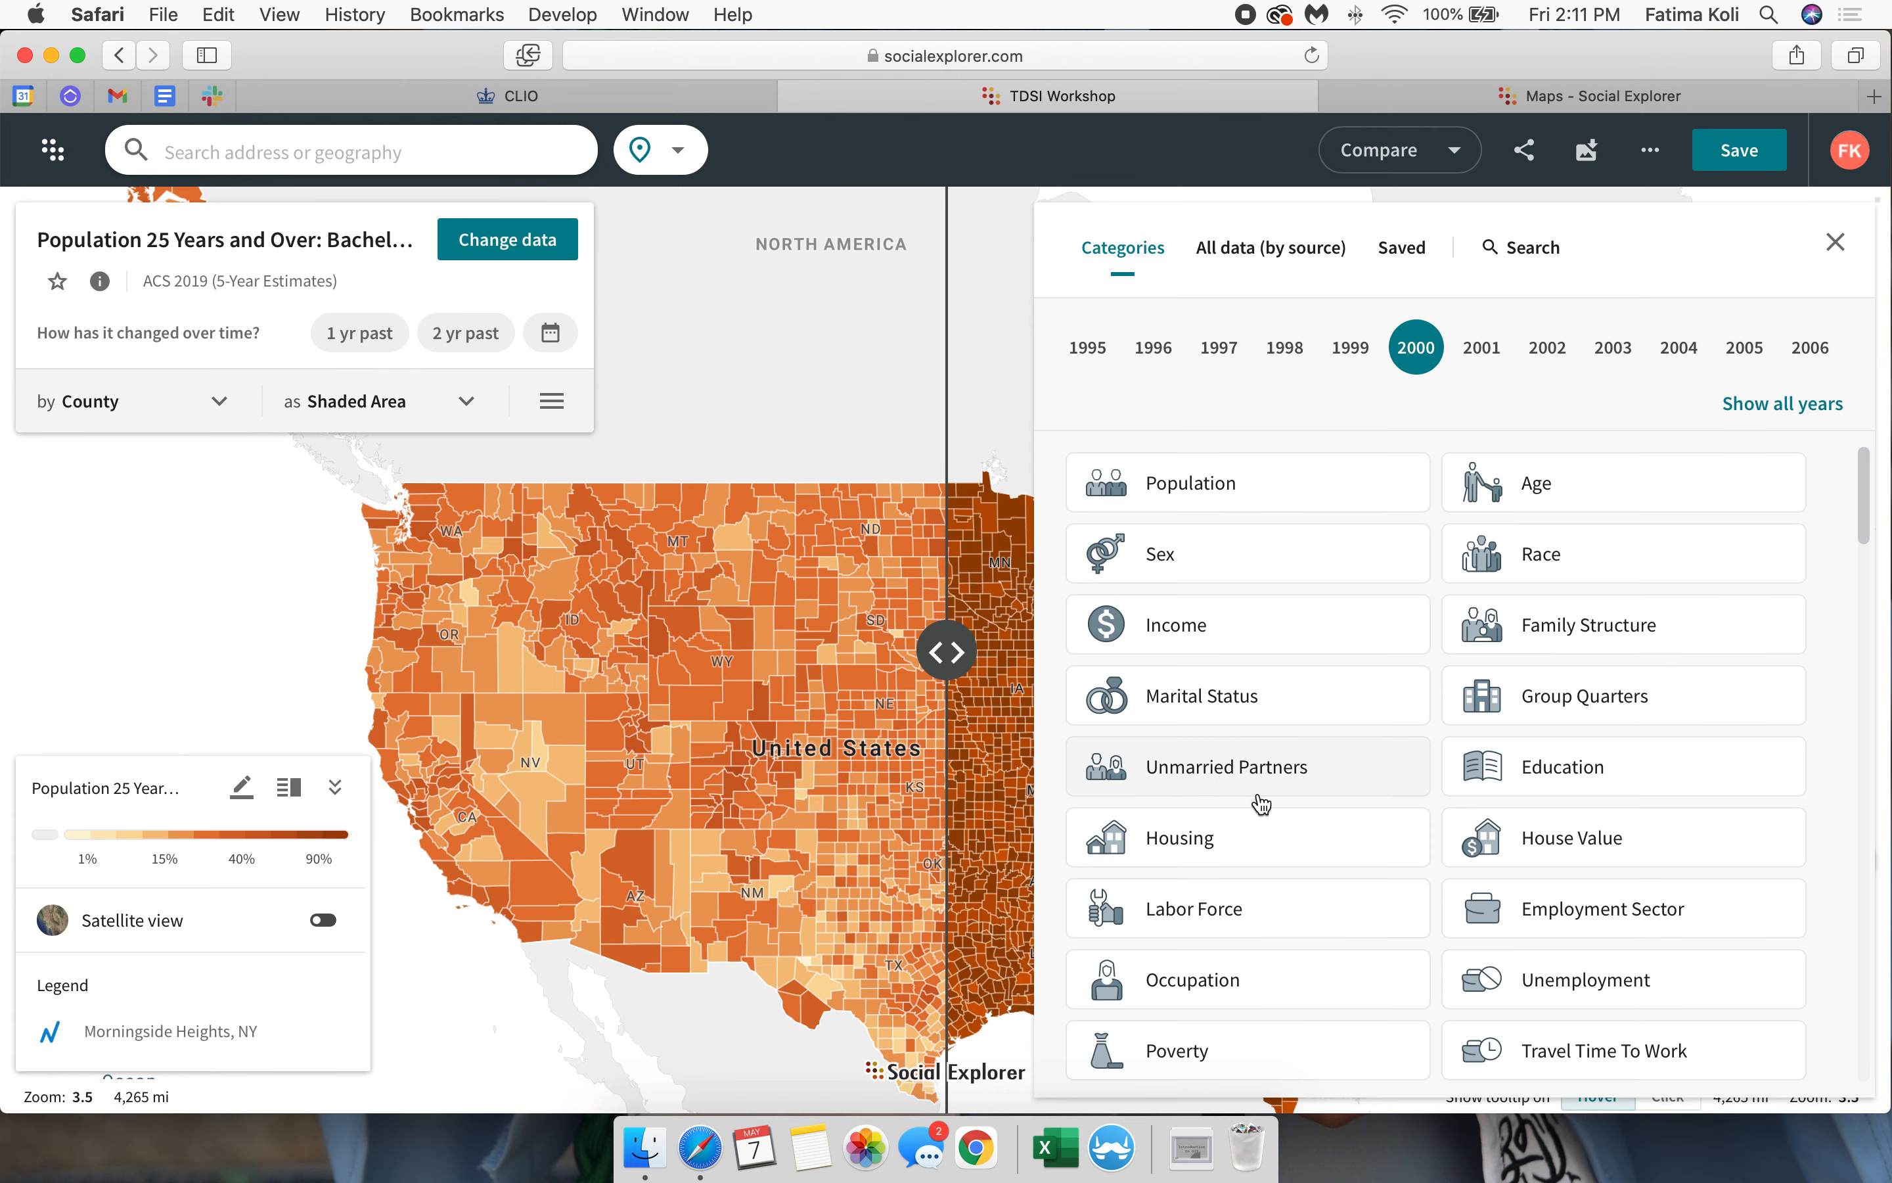
{"action": "left_click", "coordinate": [1758, 406]}
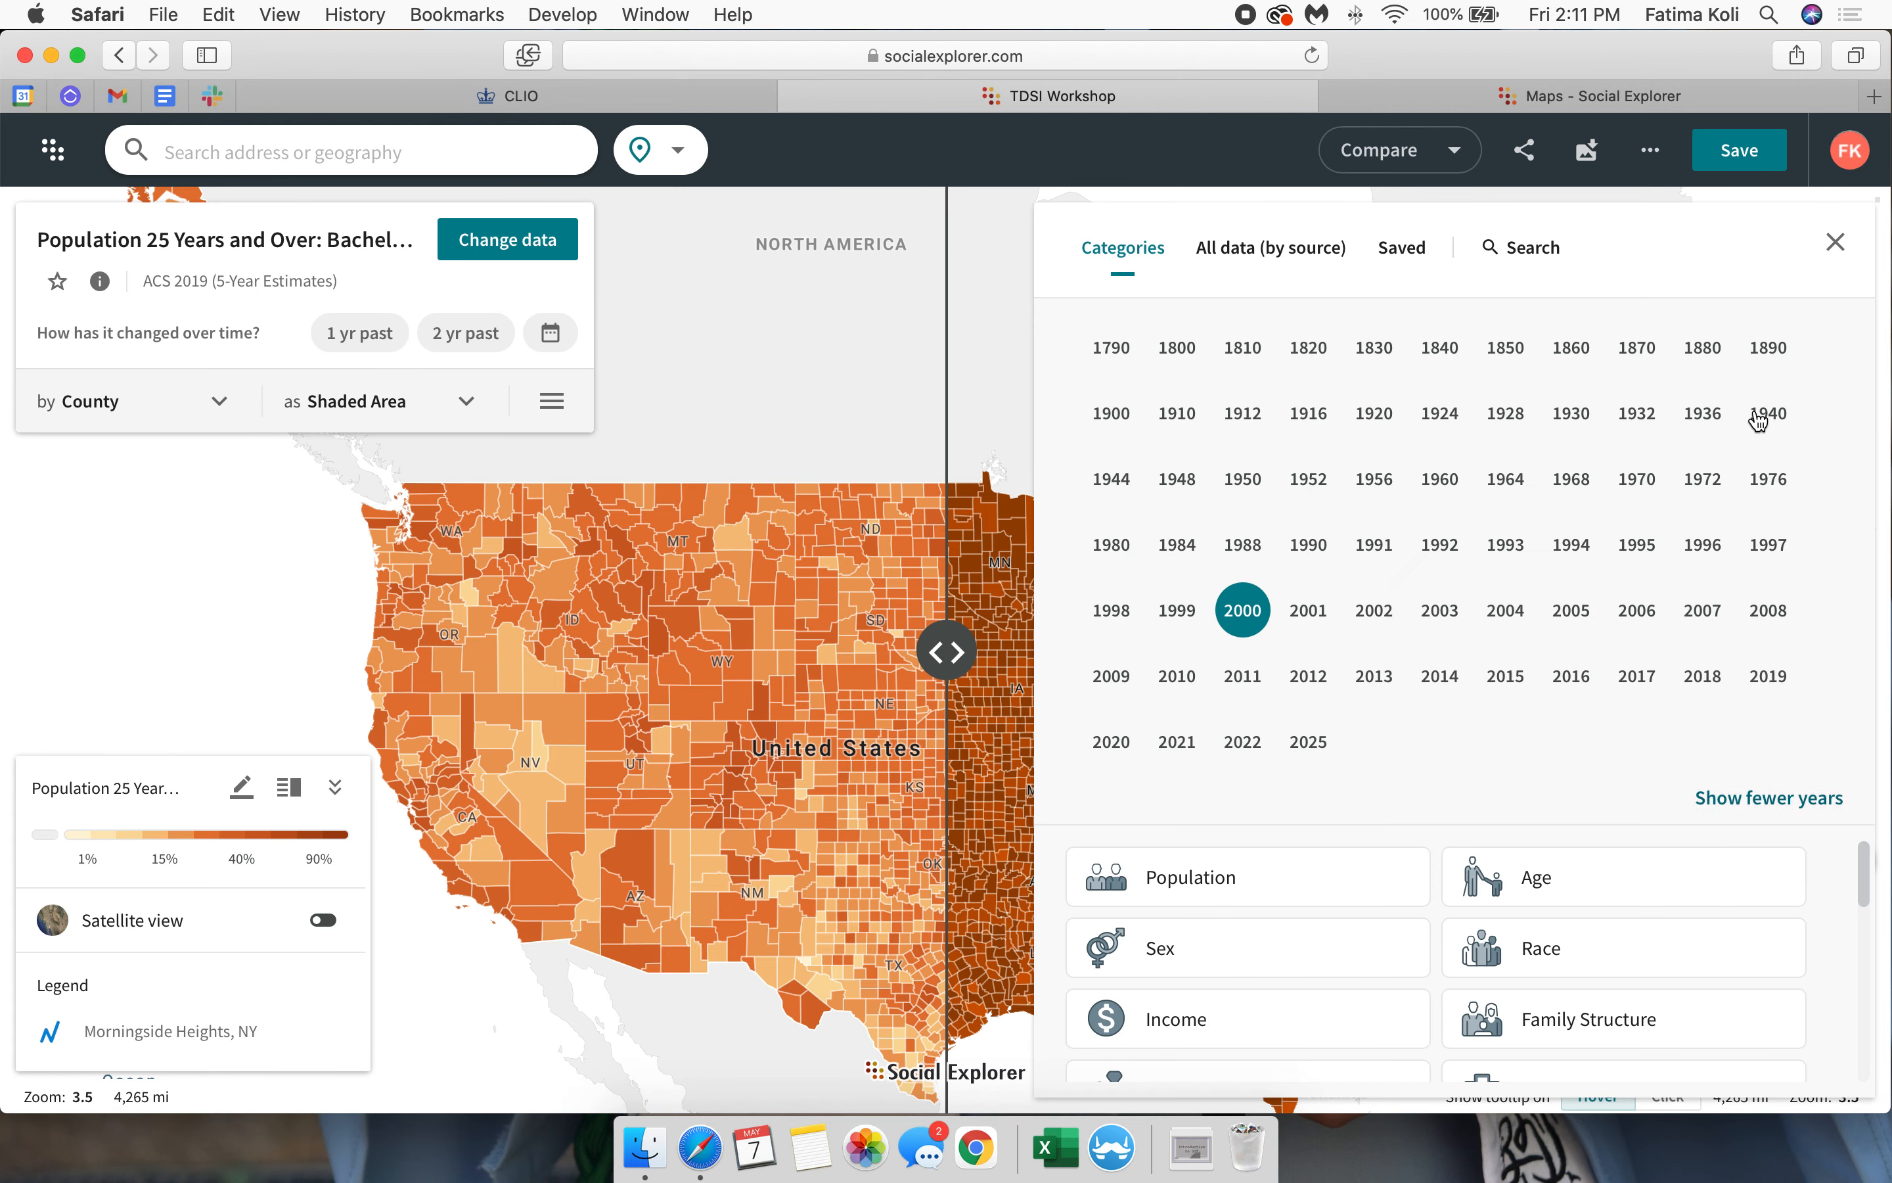
{"action": "left_click", "coordinate": [1755, 690]}
{"action": "left_click", "coordinate": [1734, 800]}
{"action": "scroll", "coordinate": [1372, 853], "scroll_direction": "down", "scroll_amount": 4}
{"action": "scroll", "coordinate": [1254, 501], "scroll_direction": "up", "scroll_amount": 1}
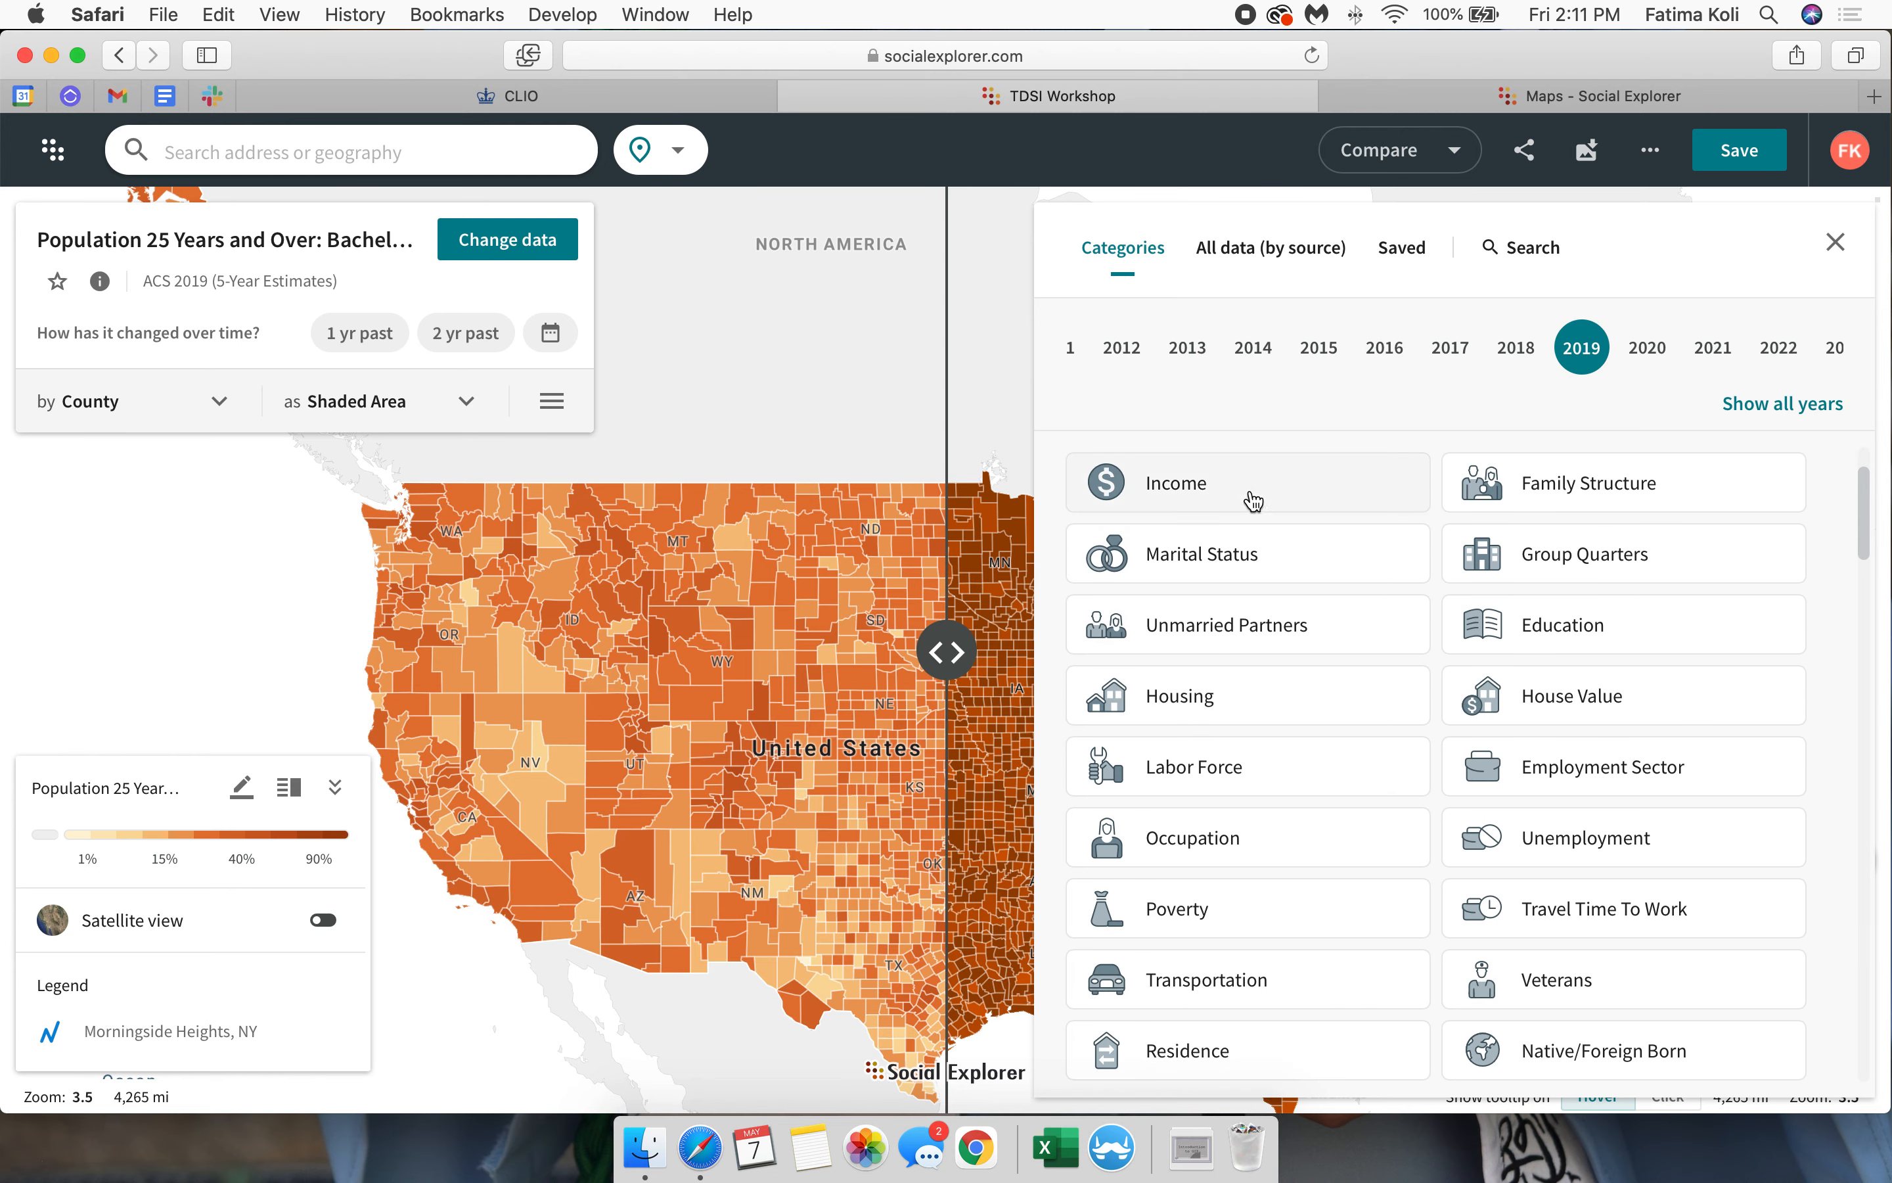
{"action": "left_click", "coordinate": [1593, 646]}
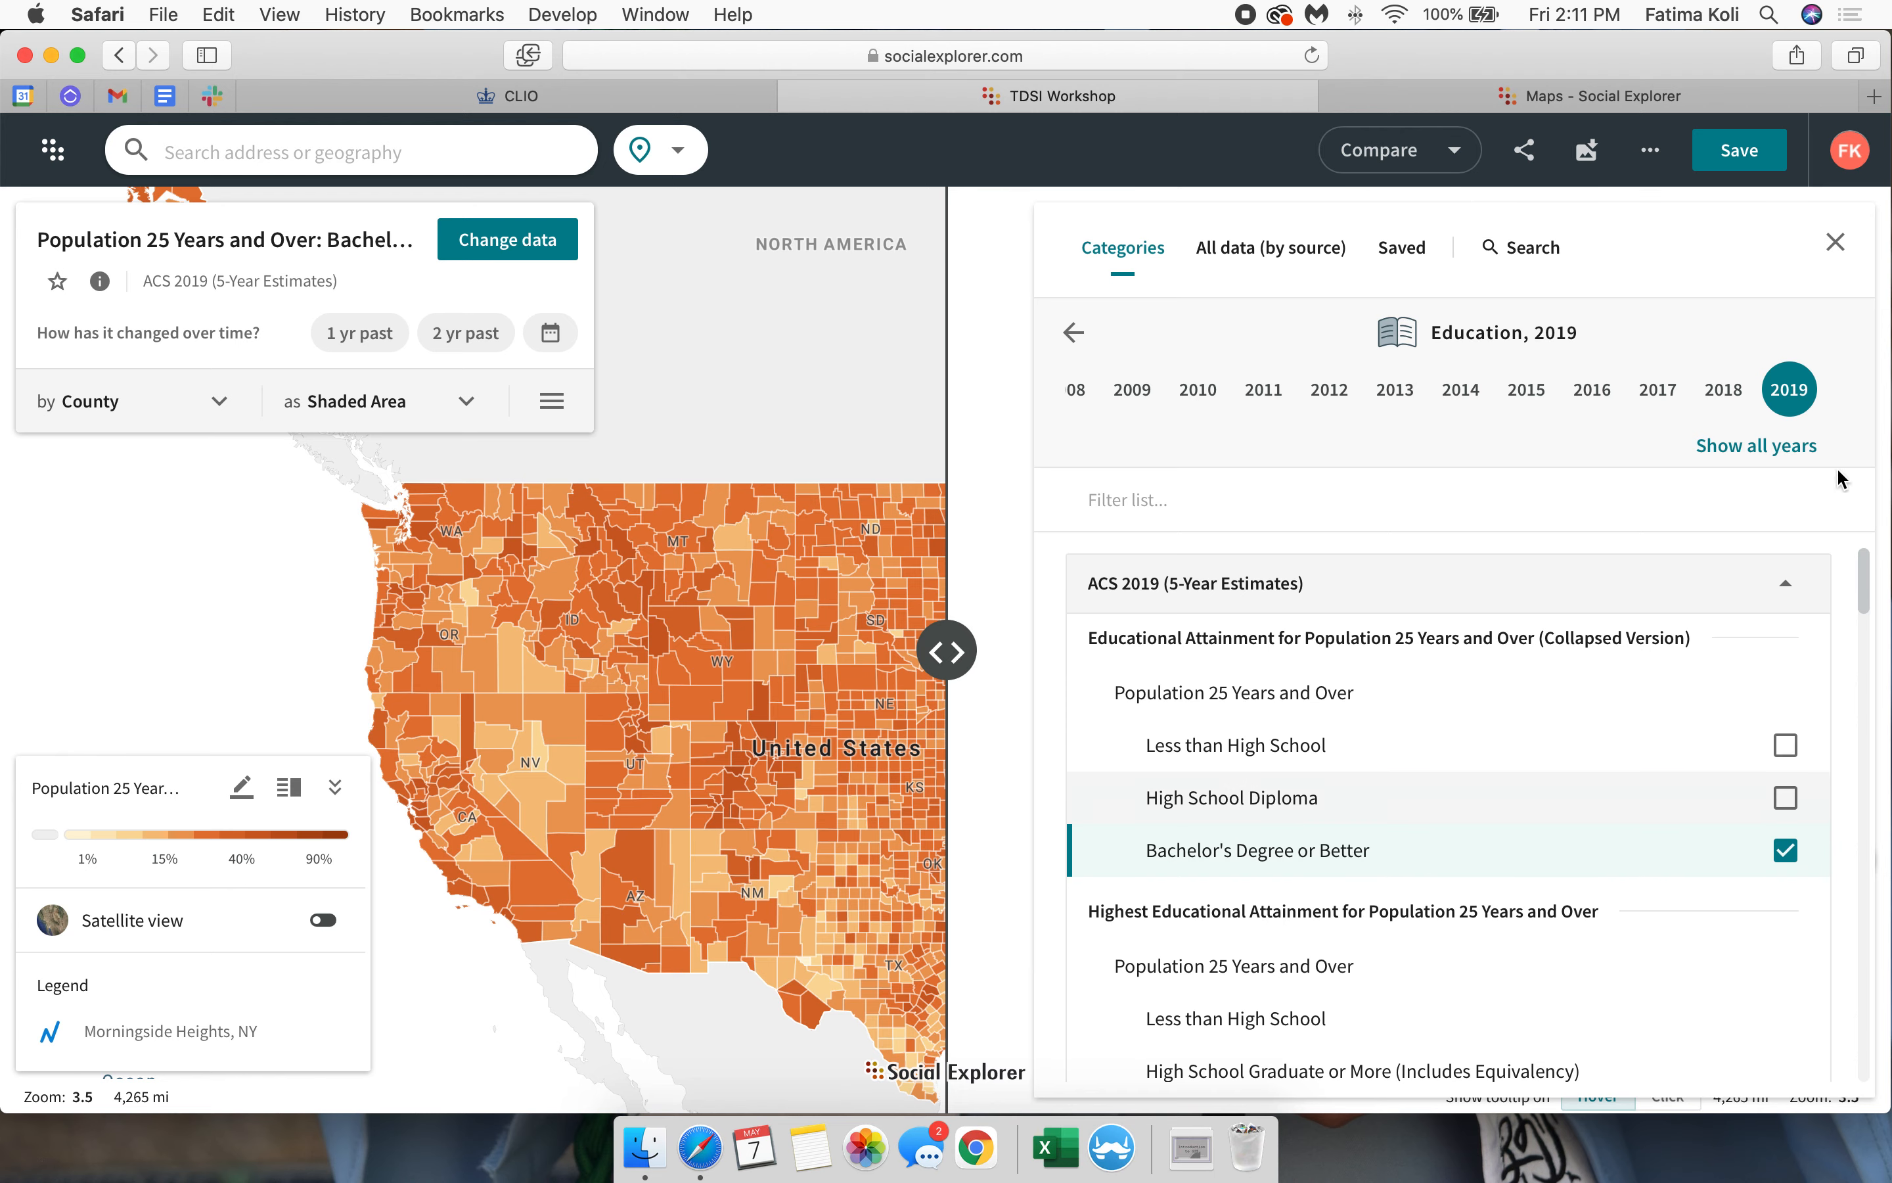
{"action": "left_click", "coordinate": [1835, 242]}
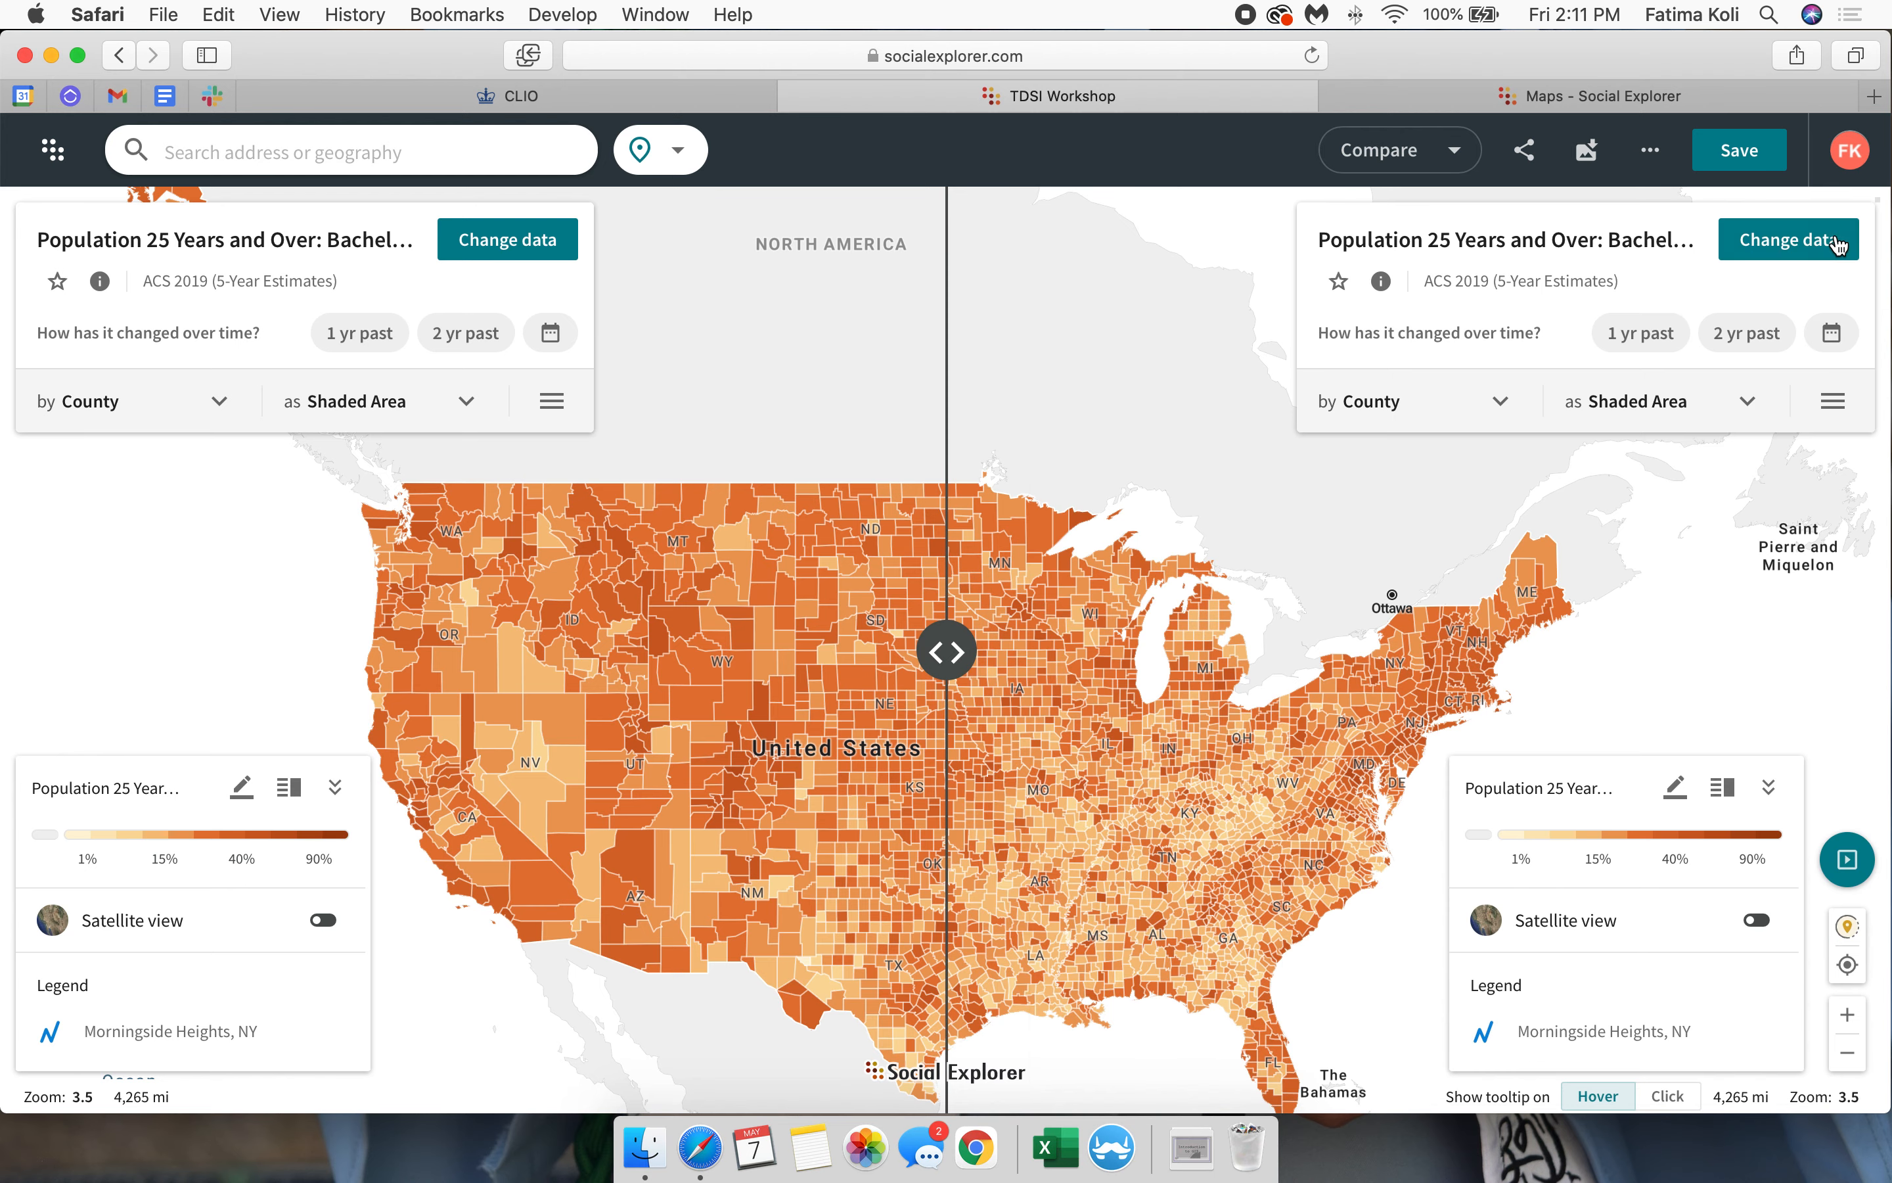
Step: Set the second map's geography level to Census Tract and compare it with the county map across the western states
{"action": "left_click", "coordinate": [1395, 408]}
{"action": "left_click", "coordinate": [1380, 796]}
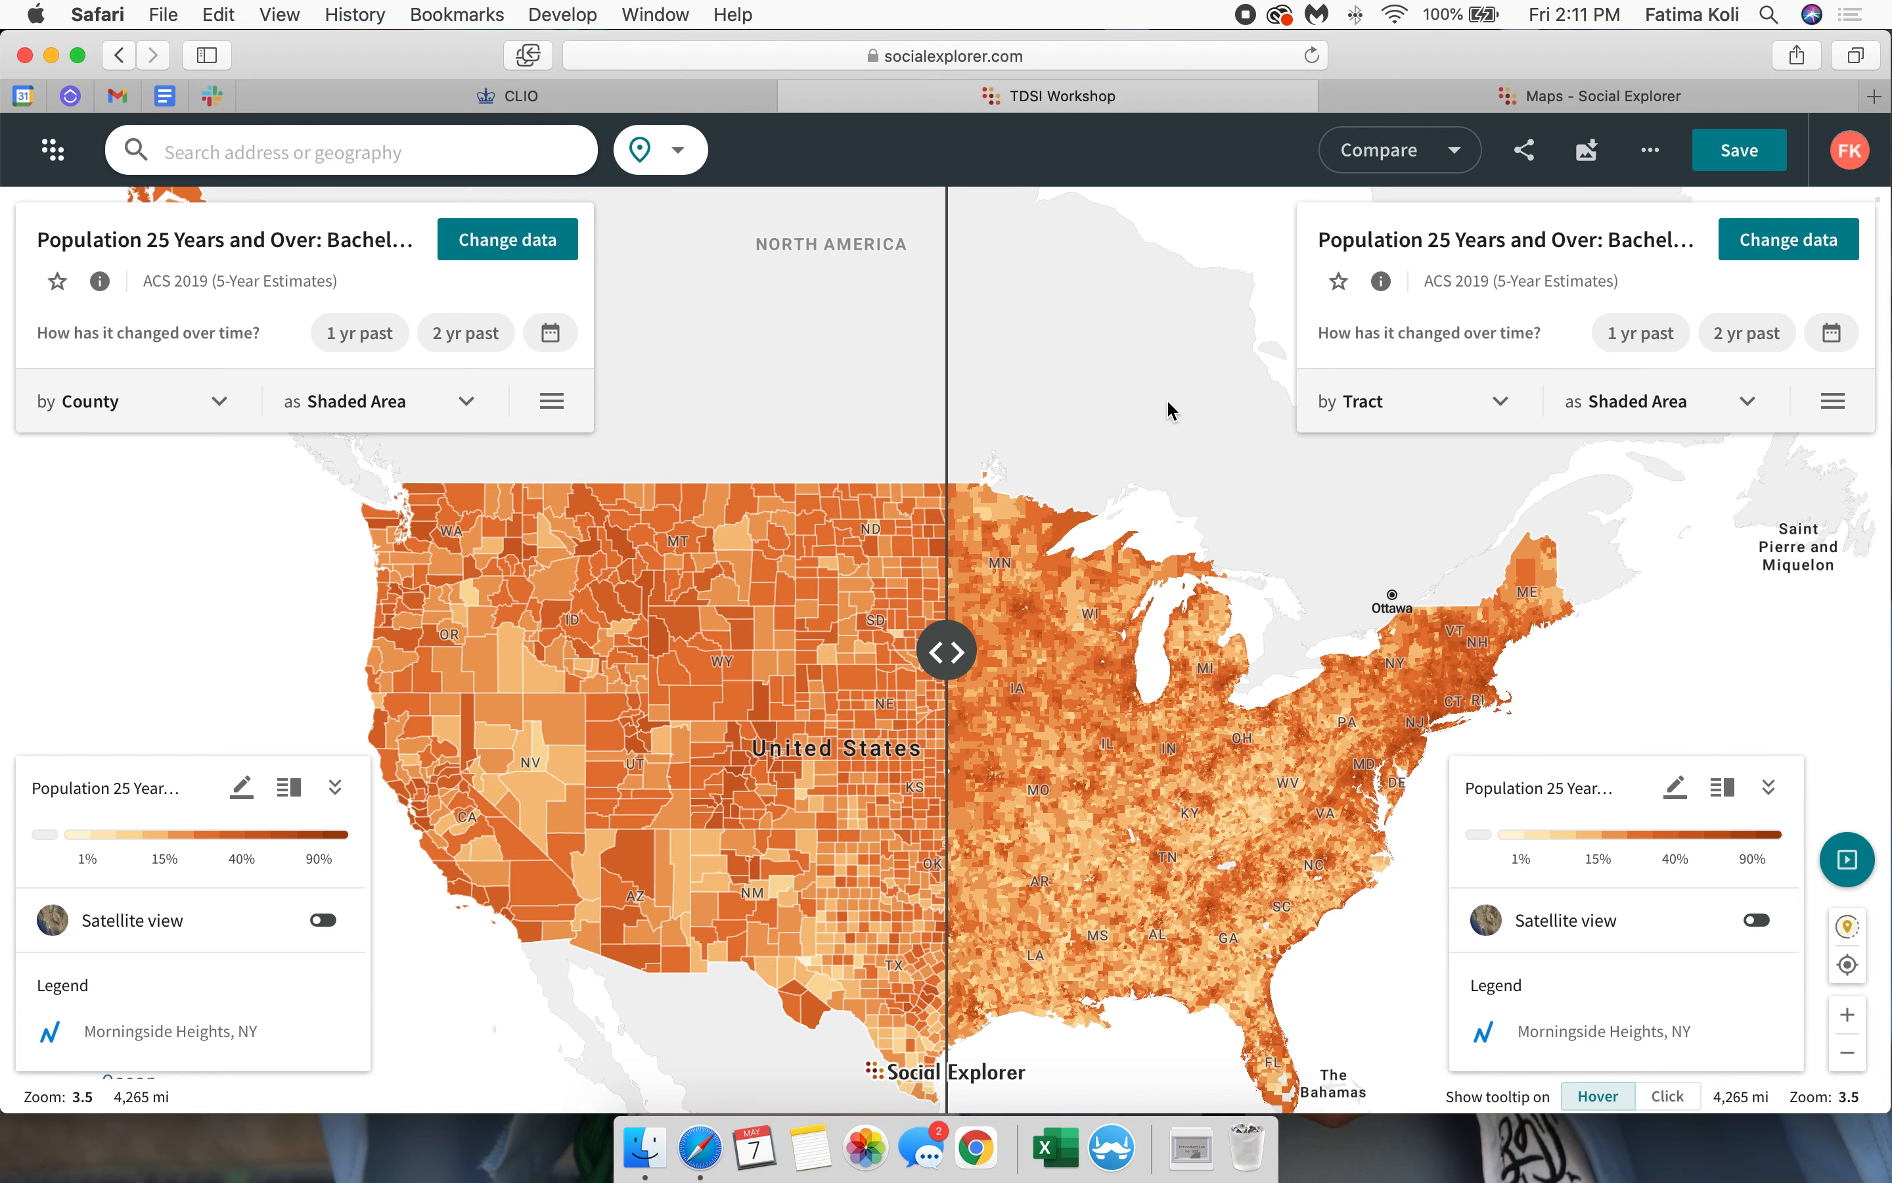
{"action": "left_click_drag", "start_coordinate": [946, 650], "coordinate": [756, 797]}
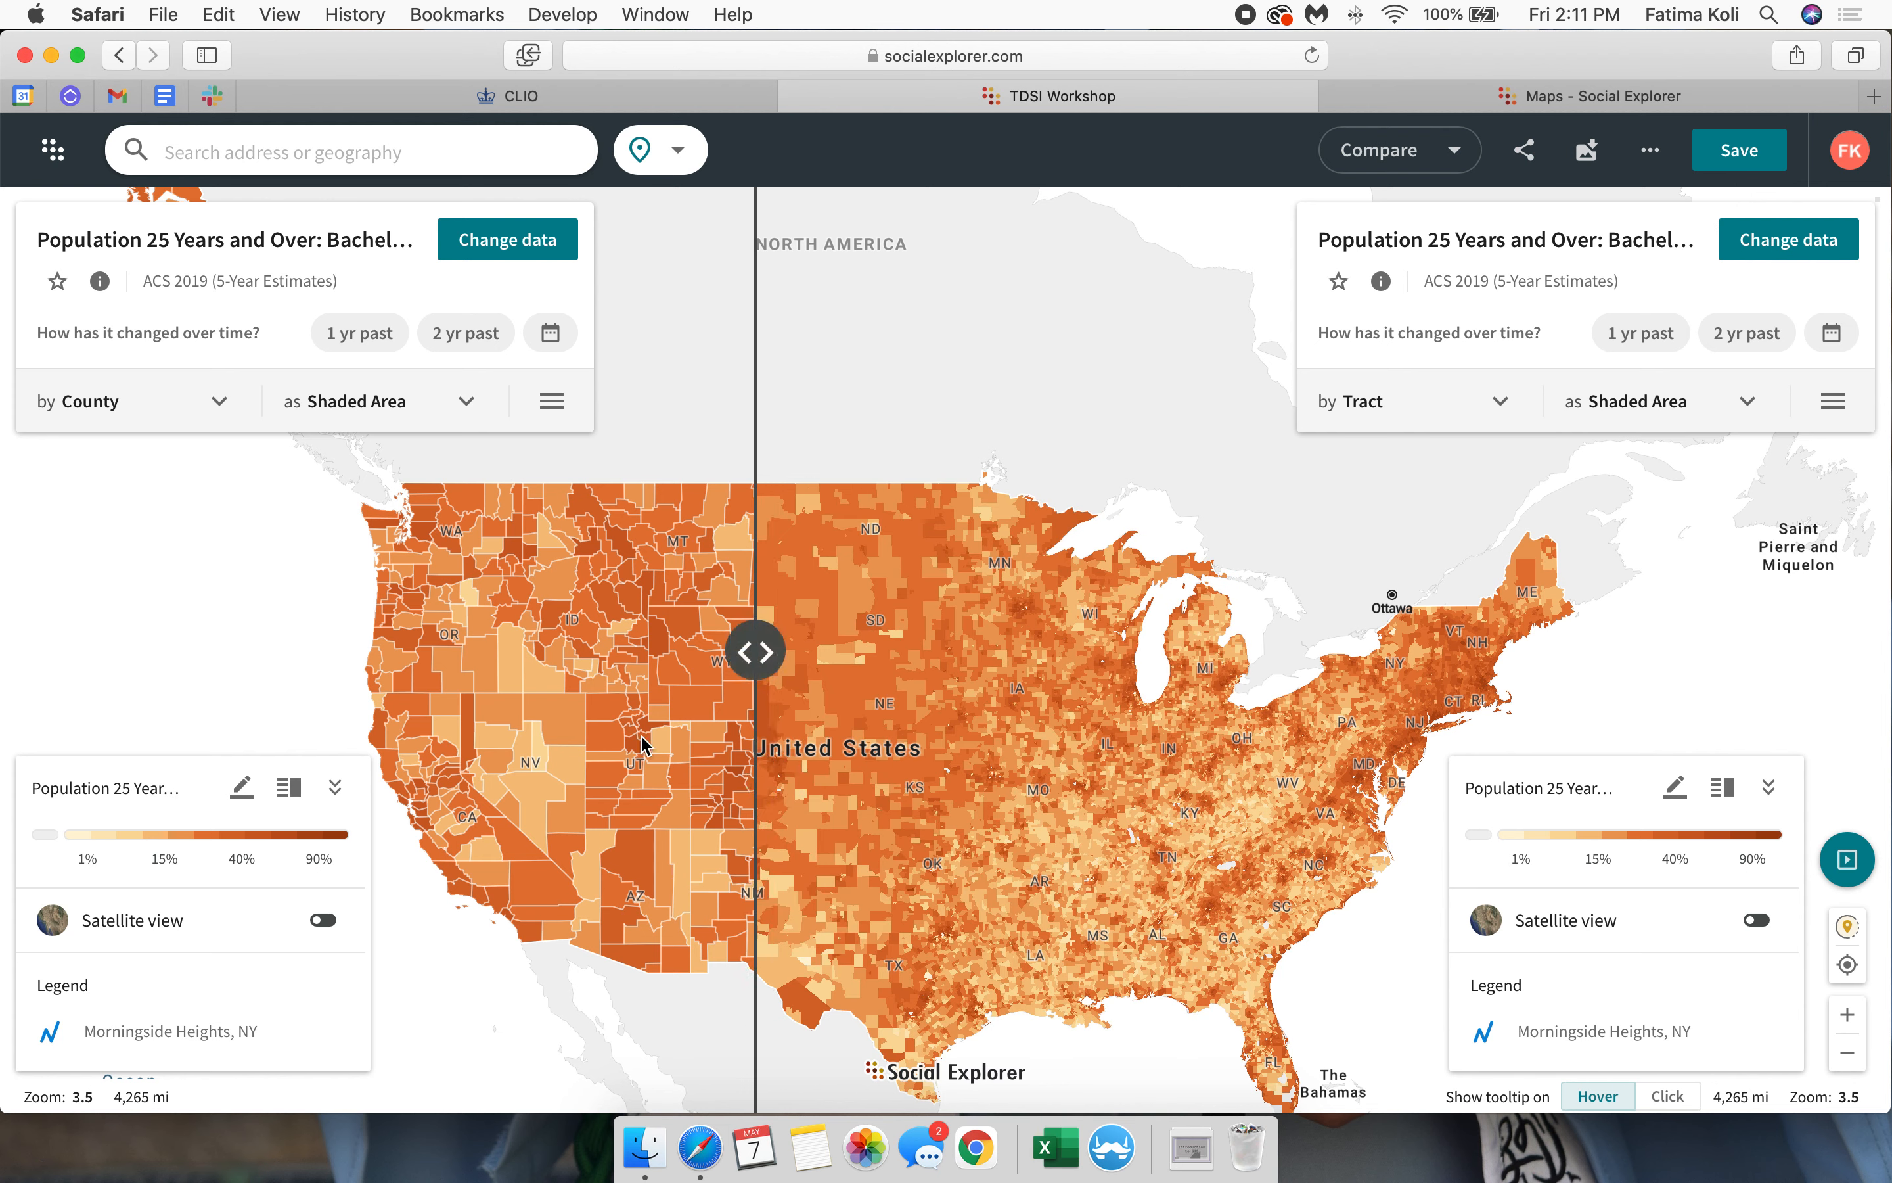
Step: Set the first map's geography level to State and compare it with the tract map towards the Midwest
{"action": "left_click", "coordinate": [152, 410]}
{"action": "left_click", "coordinate": [119, 621]}
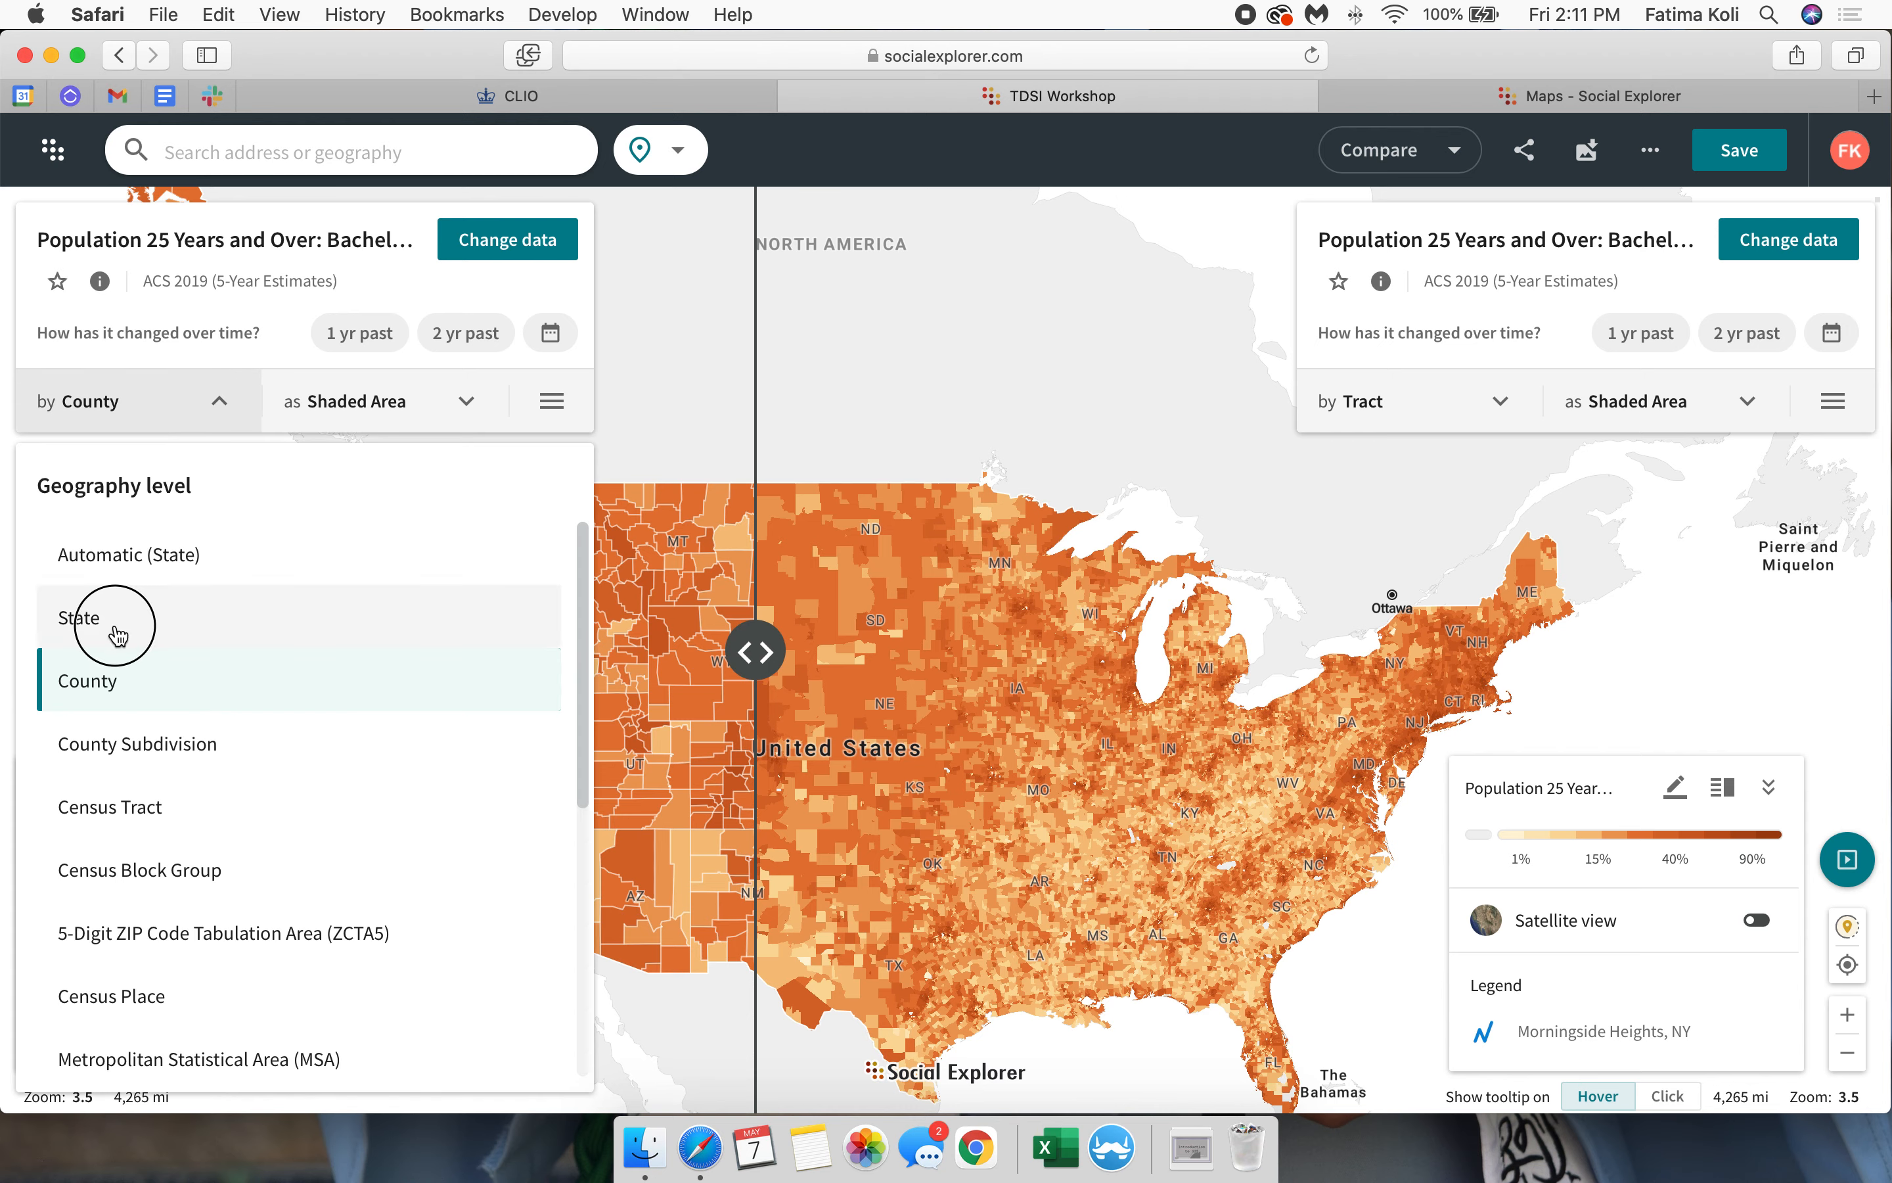
{"action": "left_click", "coordinate": [766, 653]}
{"action": "left_click_drag", "start_coordinate": [766, 653], "coordinate": [1016, 763]}
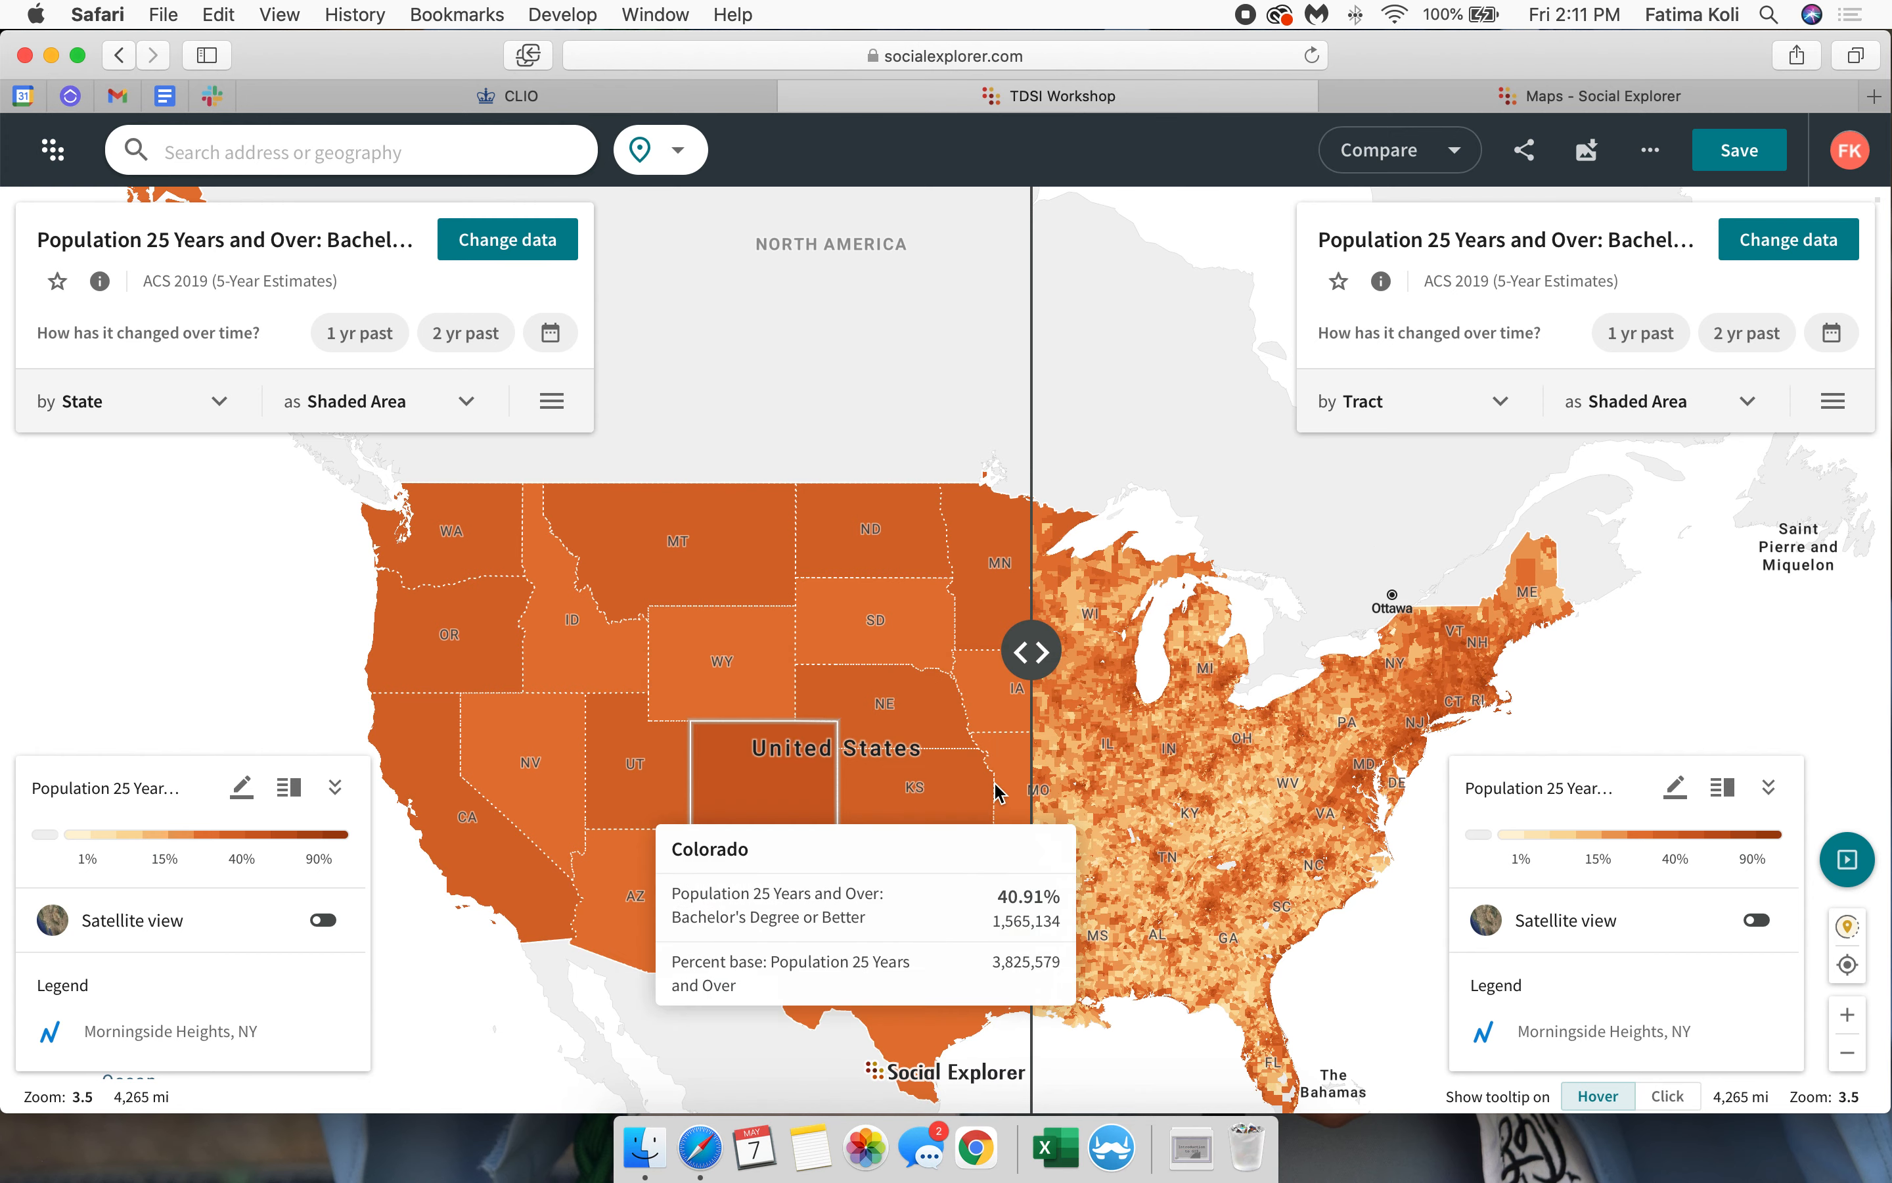
Step: Reduce the second map's cutpoints to 5 classes with the Category (Default) method and apply them to both maps
{"action": "left_click", "coordinate": [1674, 791]}
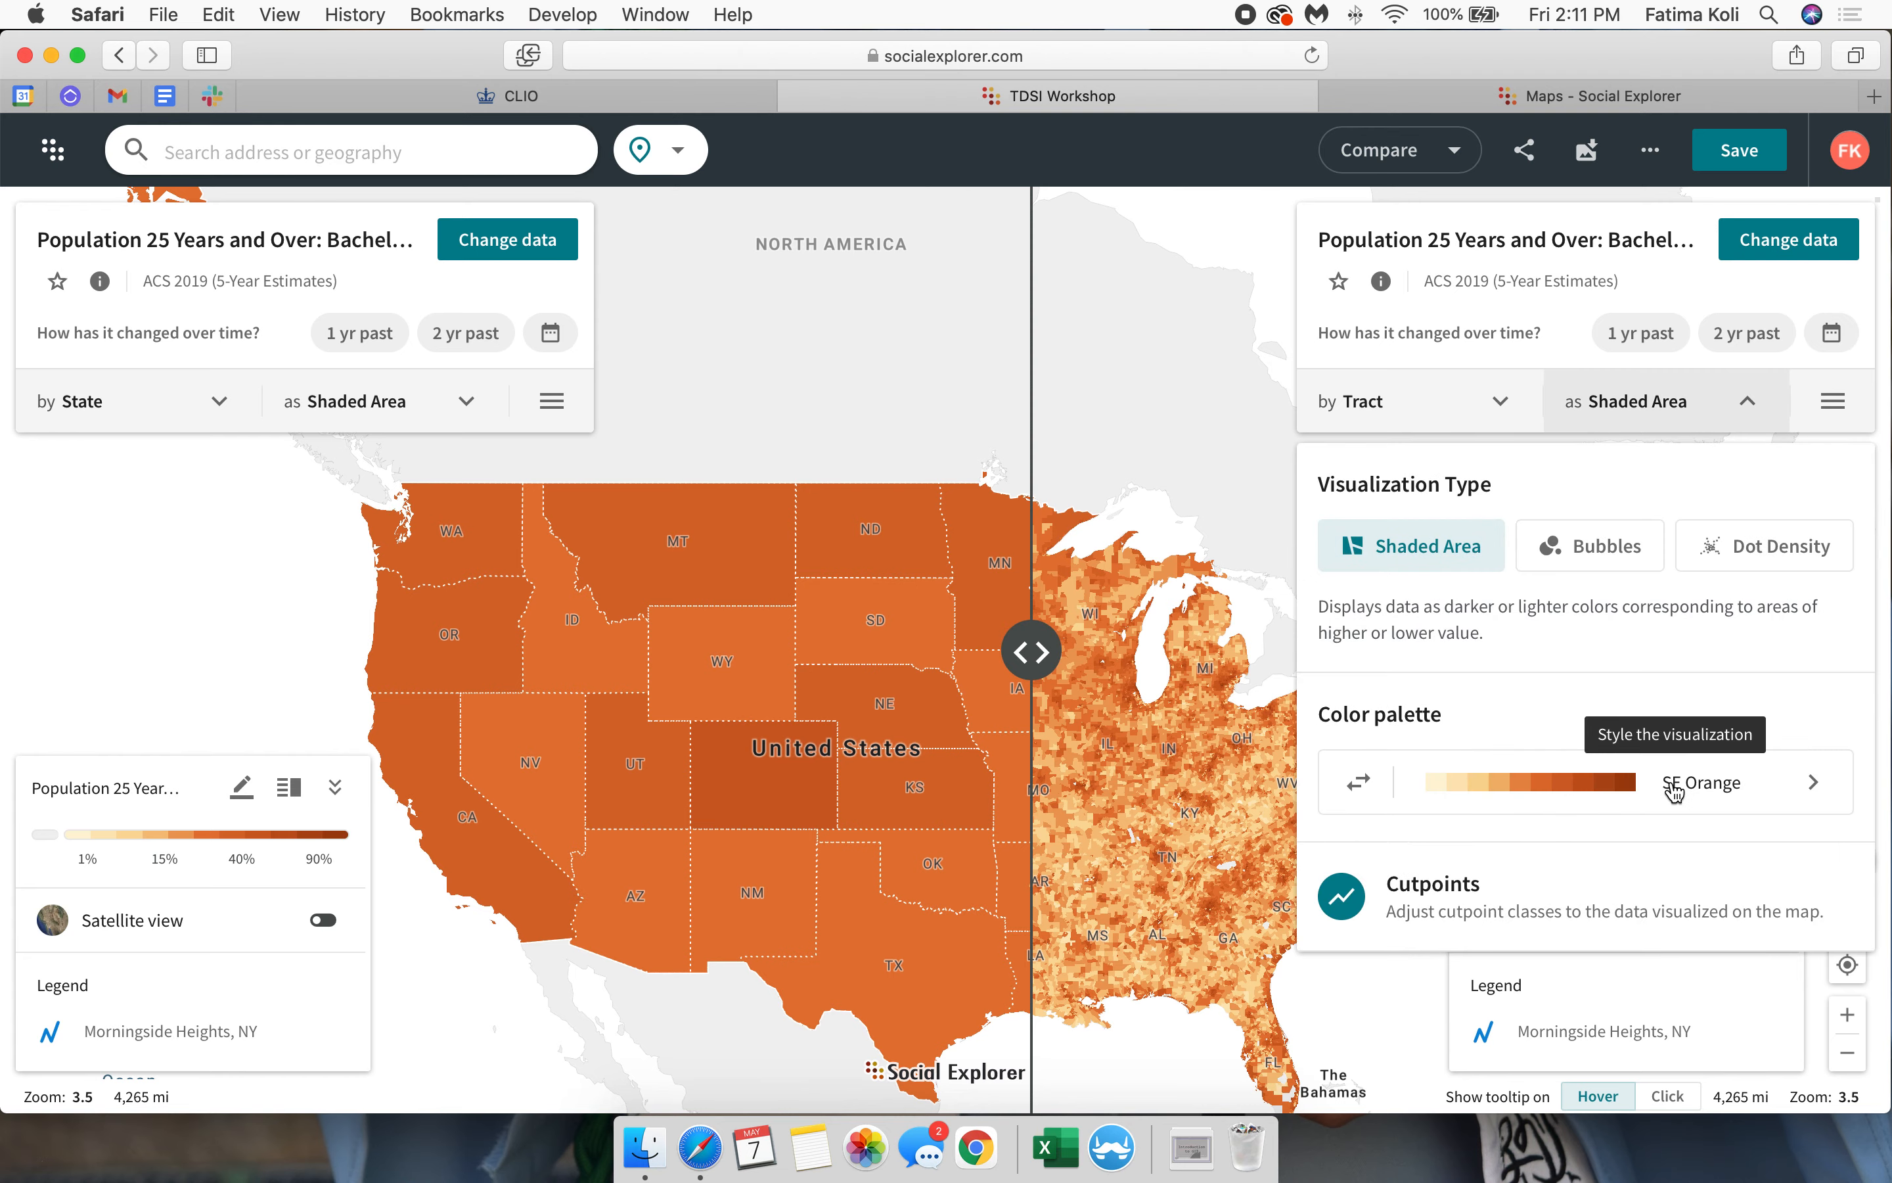
{"action": "left_click", "coordinate": [1540, 889]}
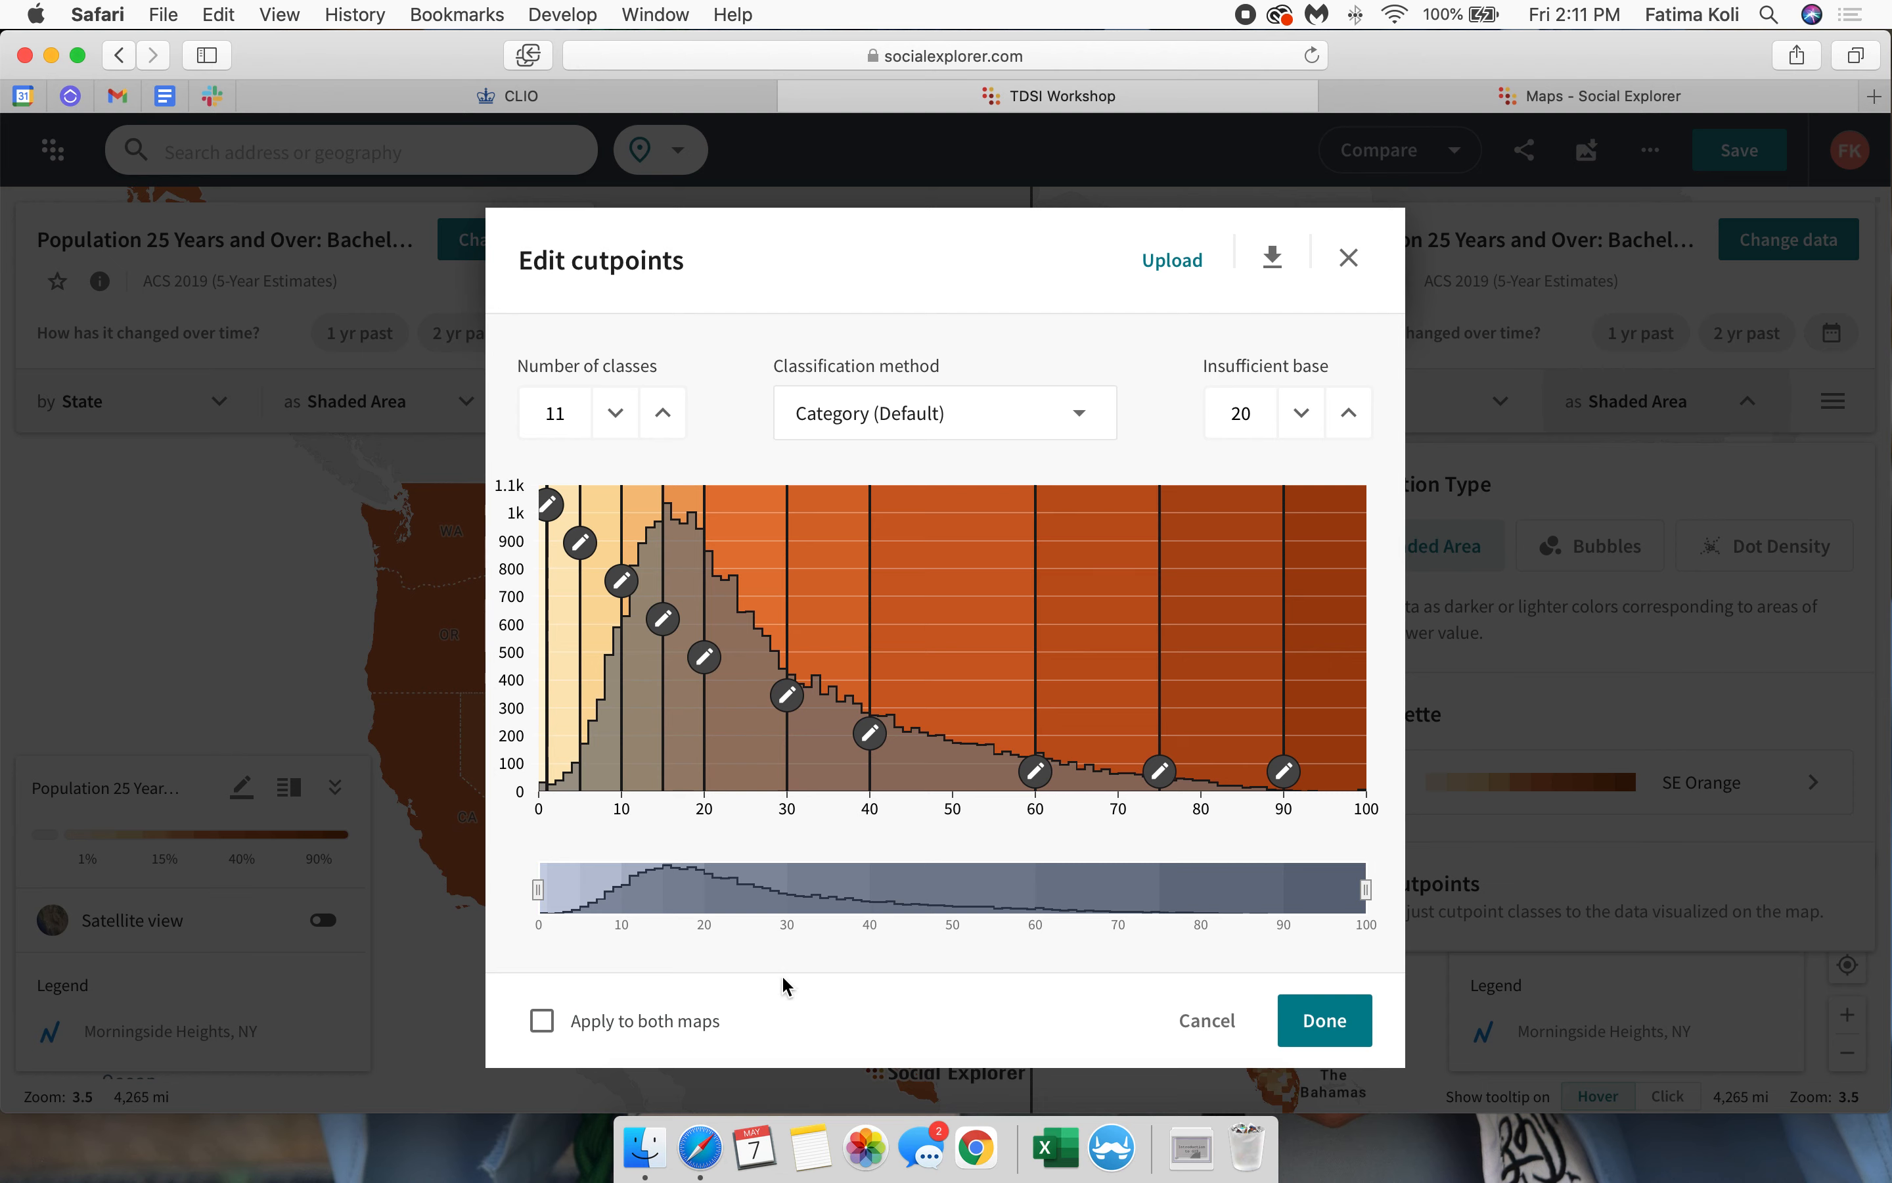
{"action": "left_click", "coordinate": [543, 1026]}
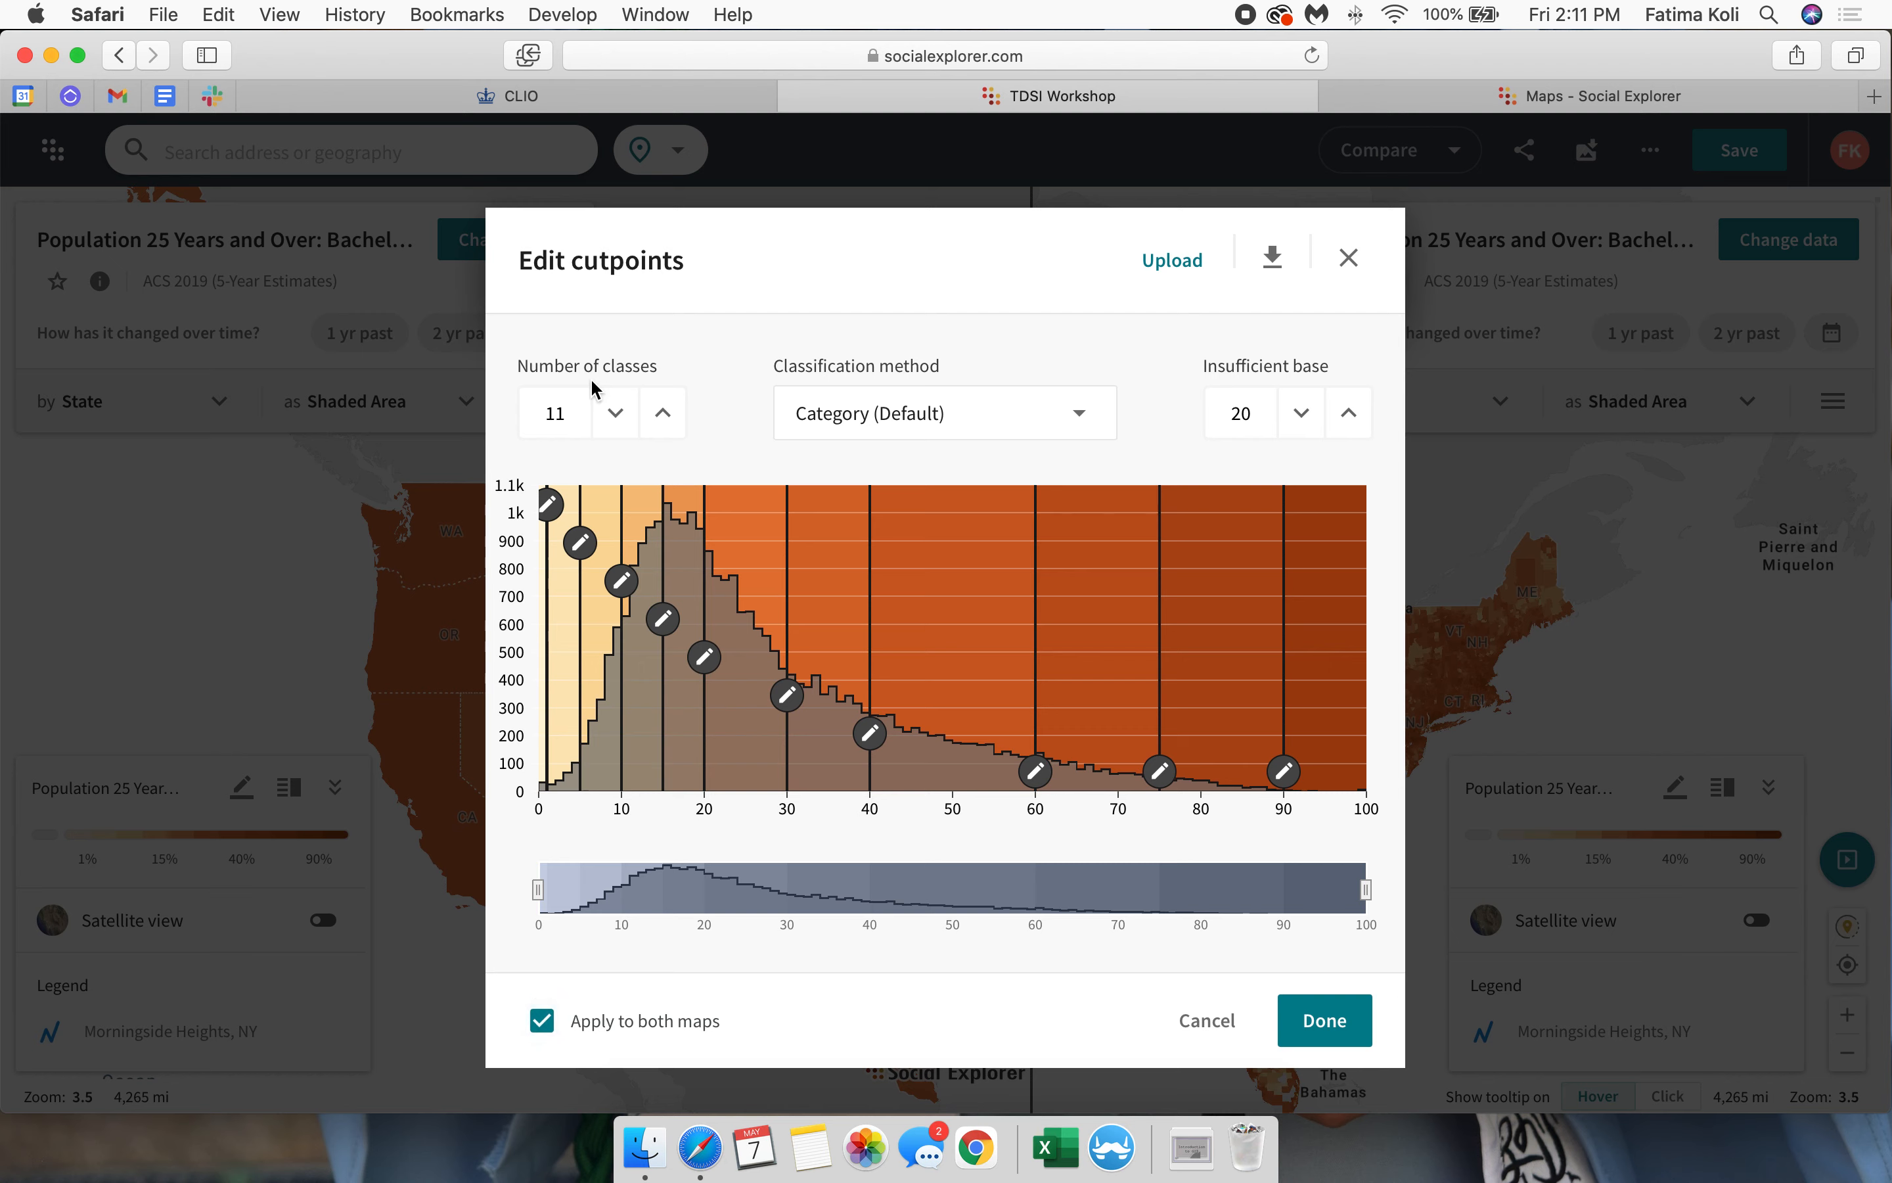
{"action": "left_click", "coordinate": [615, 415]}
{"action": "left_click", "coordinate": [617, 415]}
{"action": "left_click", "coordinate": [620, 415]}
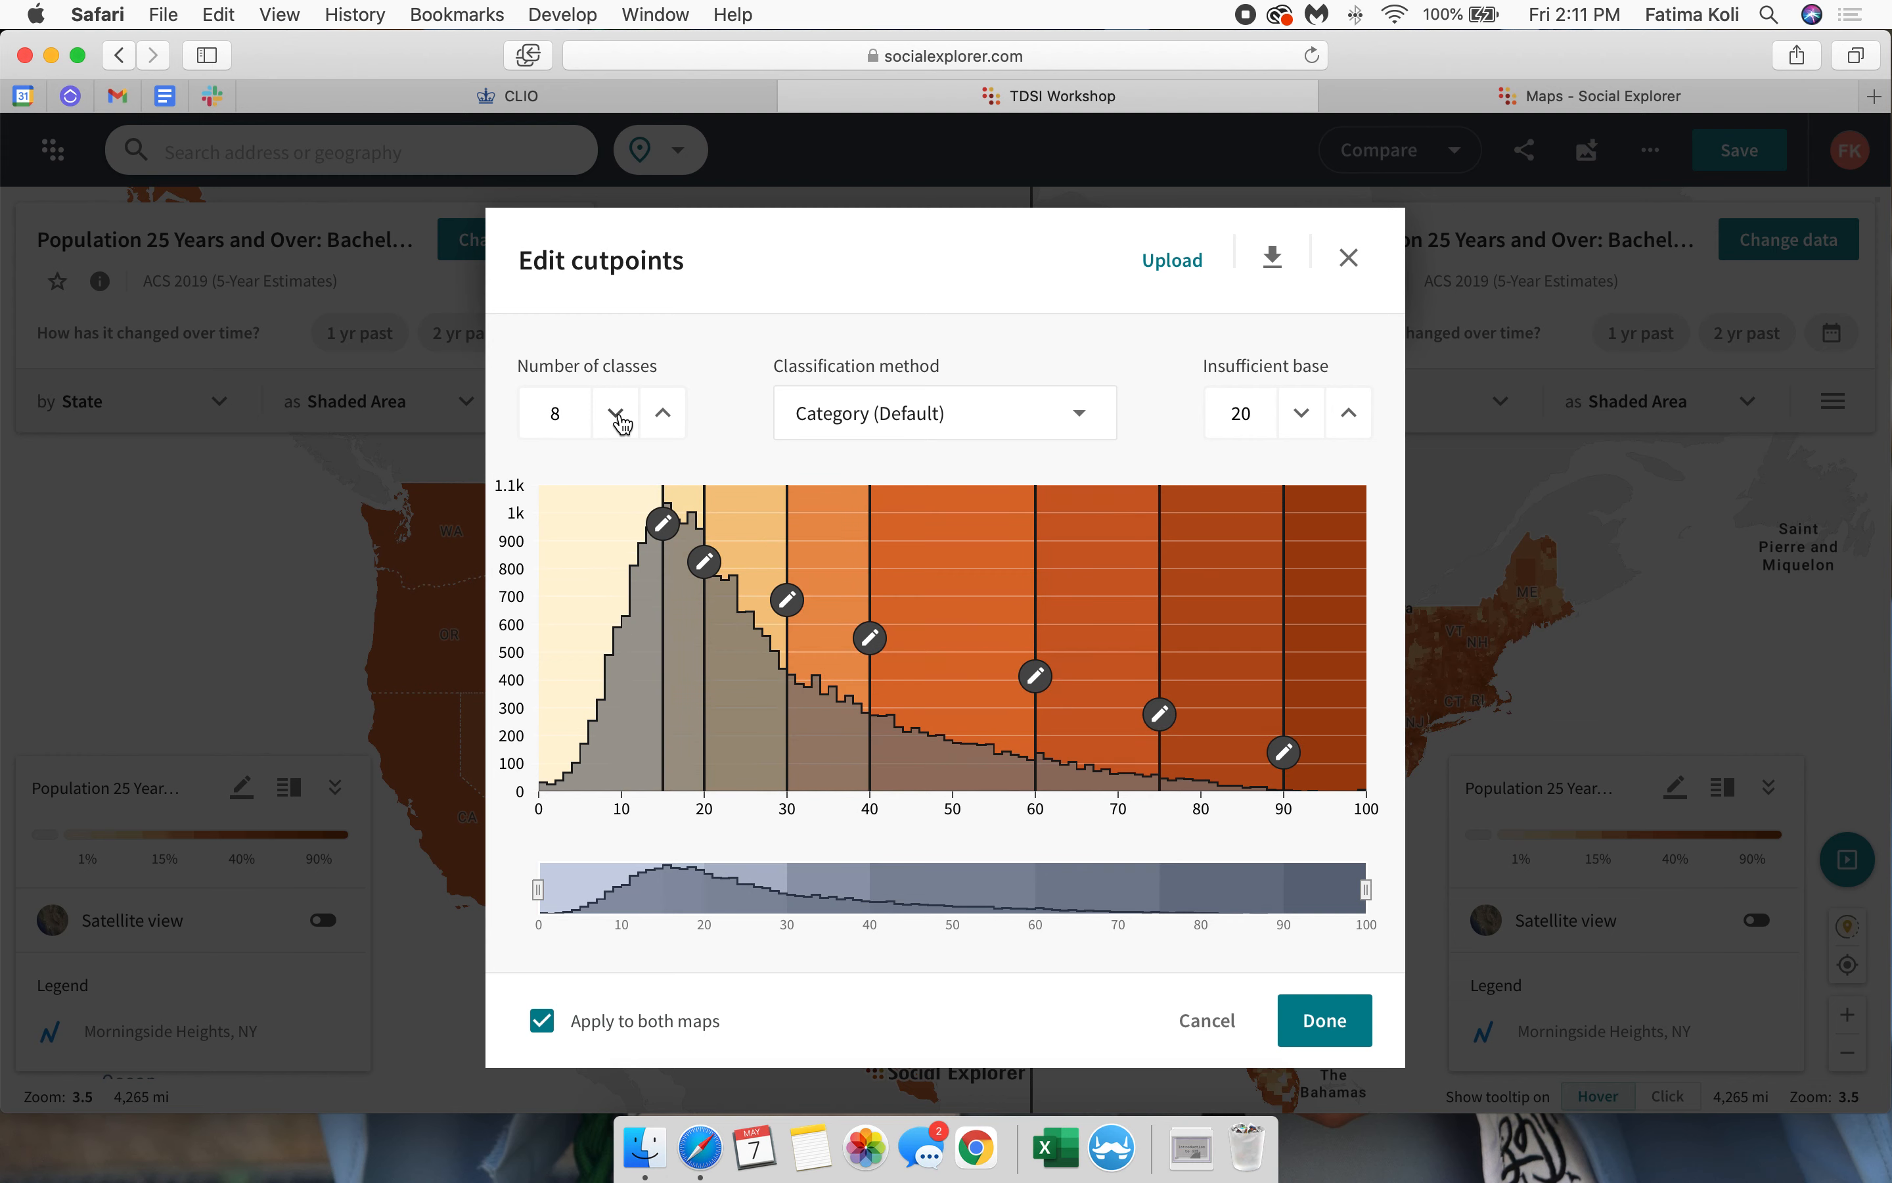
{"action": "left_click", "coordinate": [617, 415]}
{"action": "left_click", "coordinate": [617, 415]}
{"action": "left_click", "coordinate": [617, 415]}
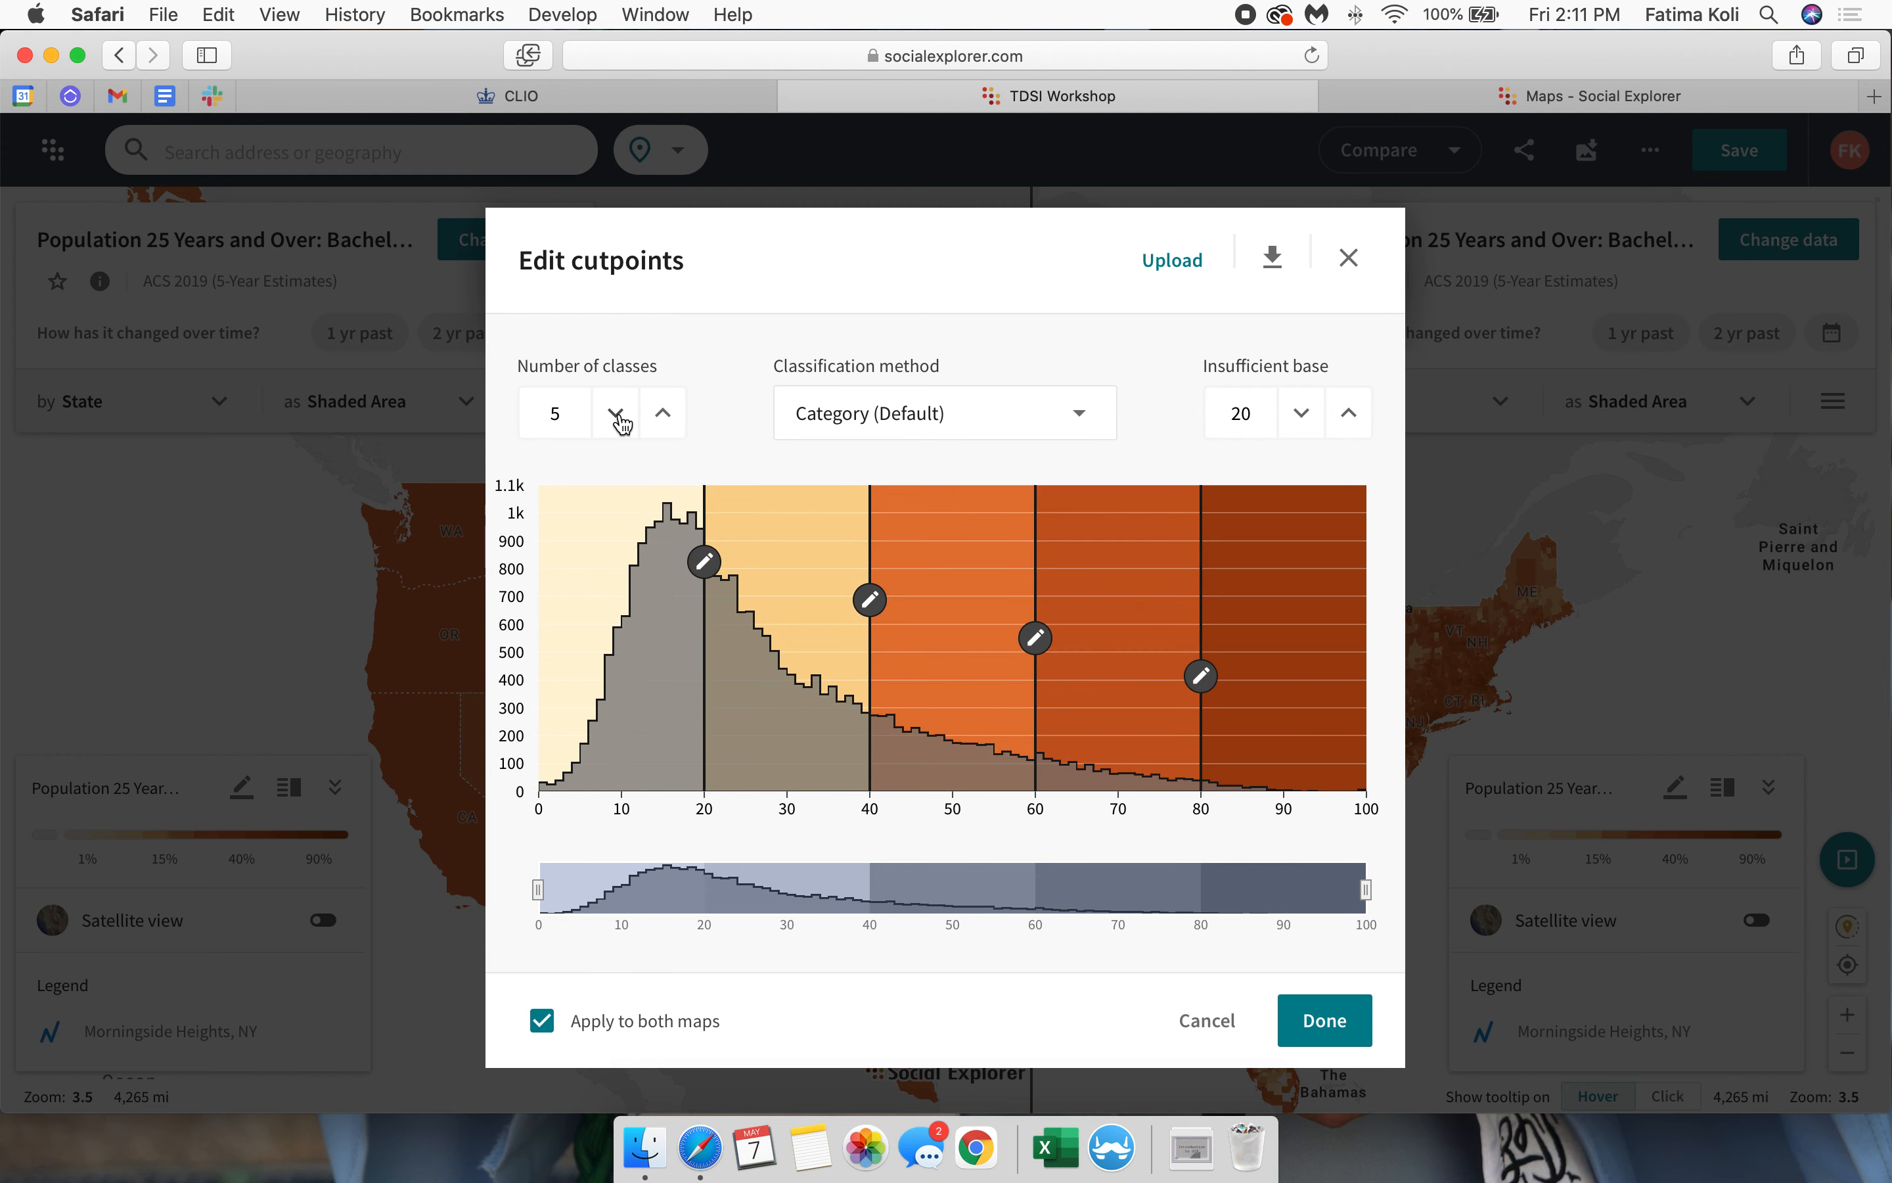
{"action": "left_click", "coordinate": [851, 414]}
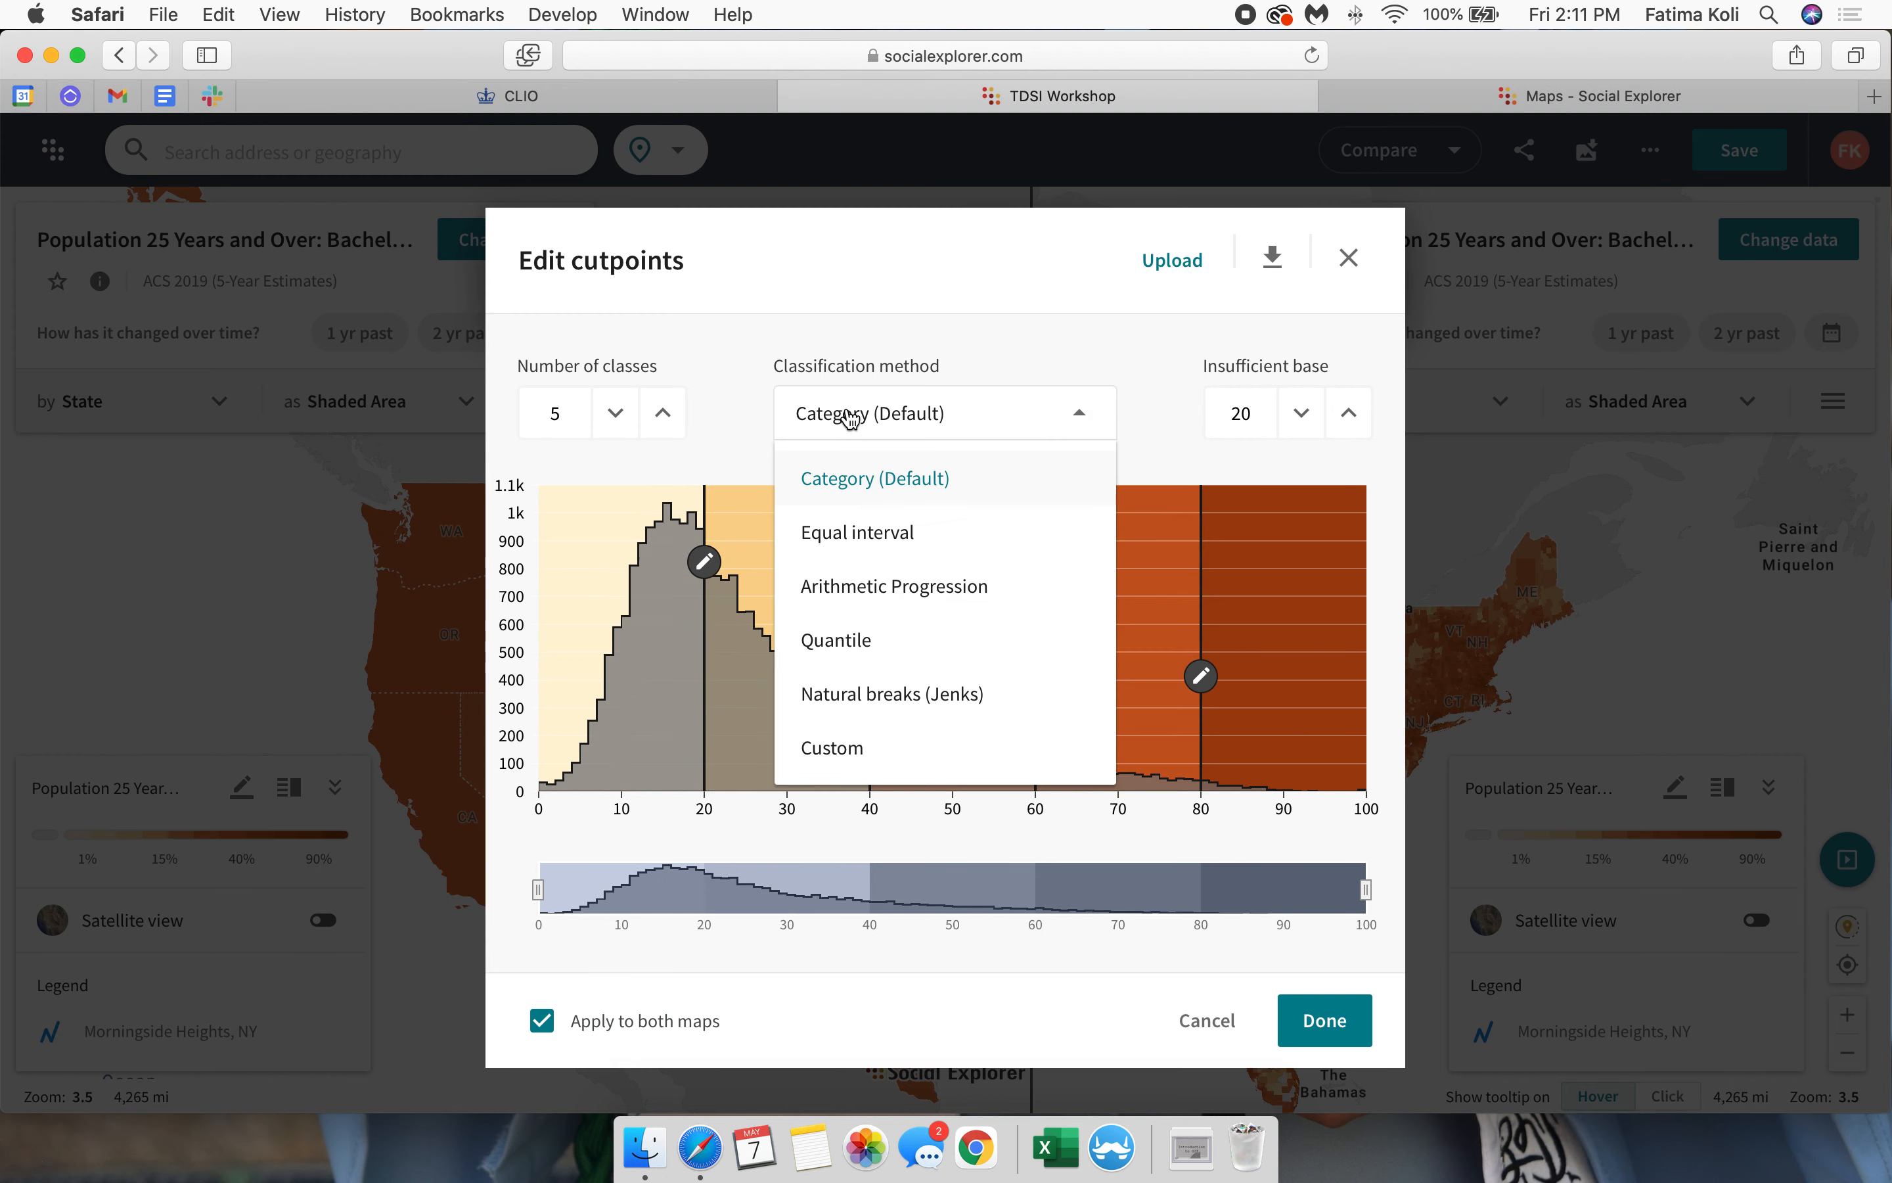
{"action": "left_click", "coordinate": [866, 424]}
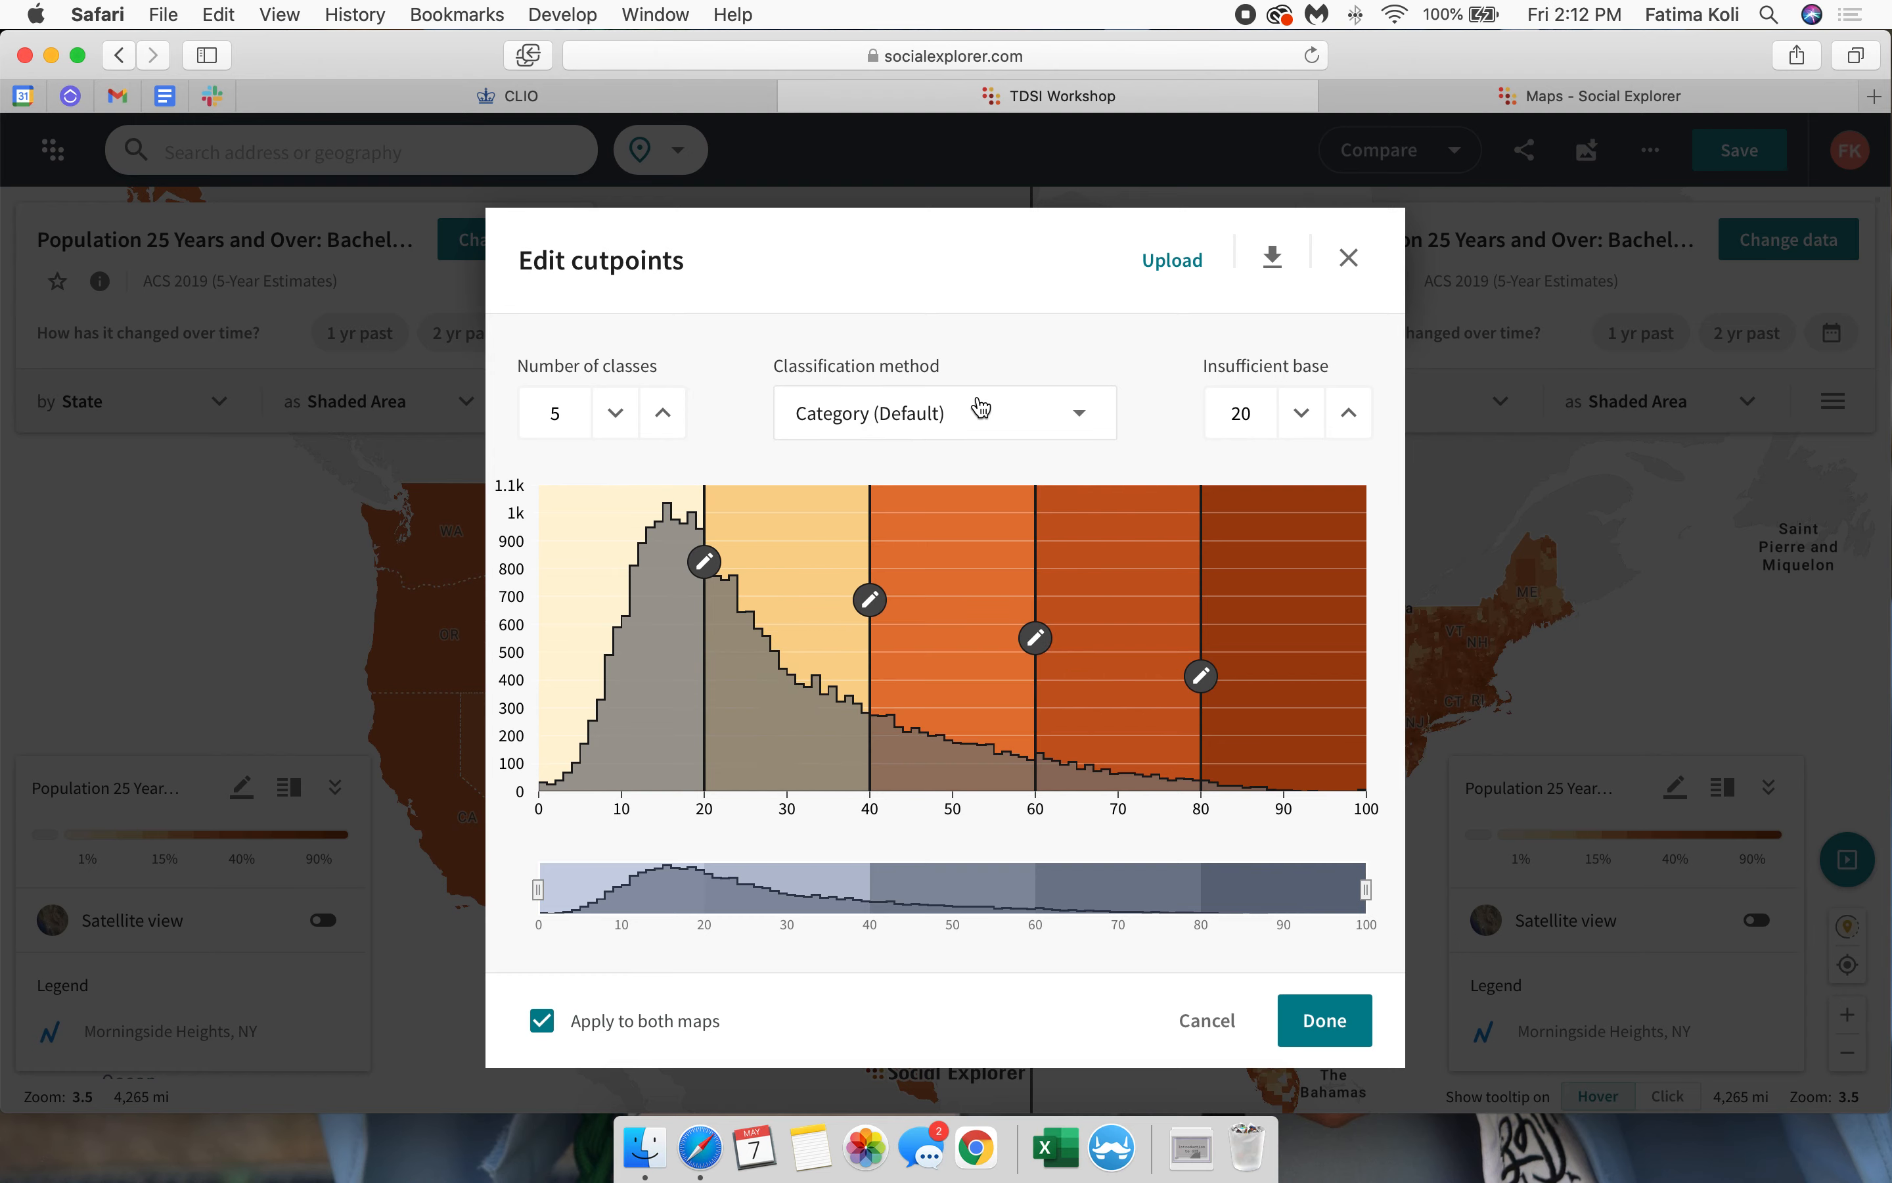
{"action": "left_click", "coordinate": [1311, 1036]}
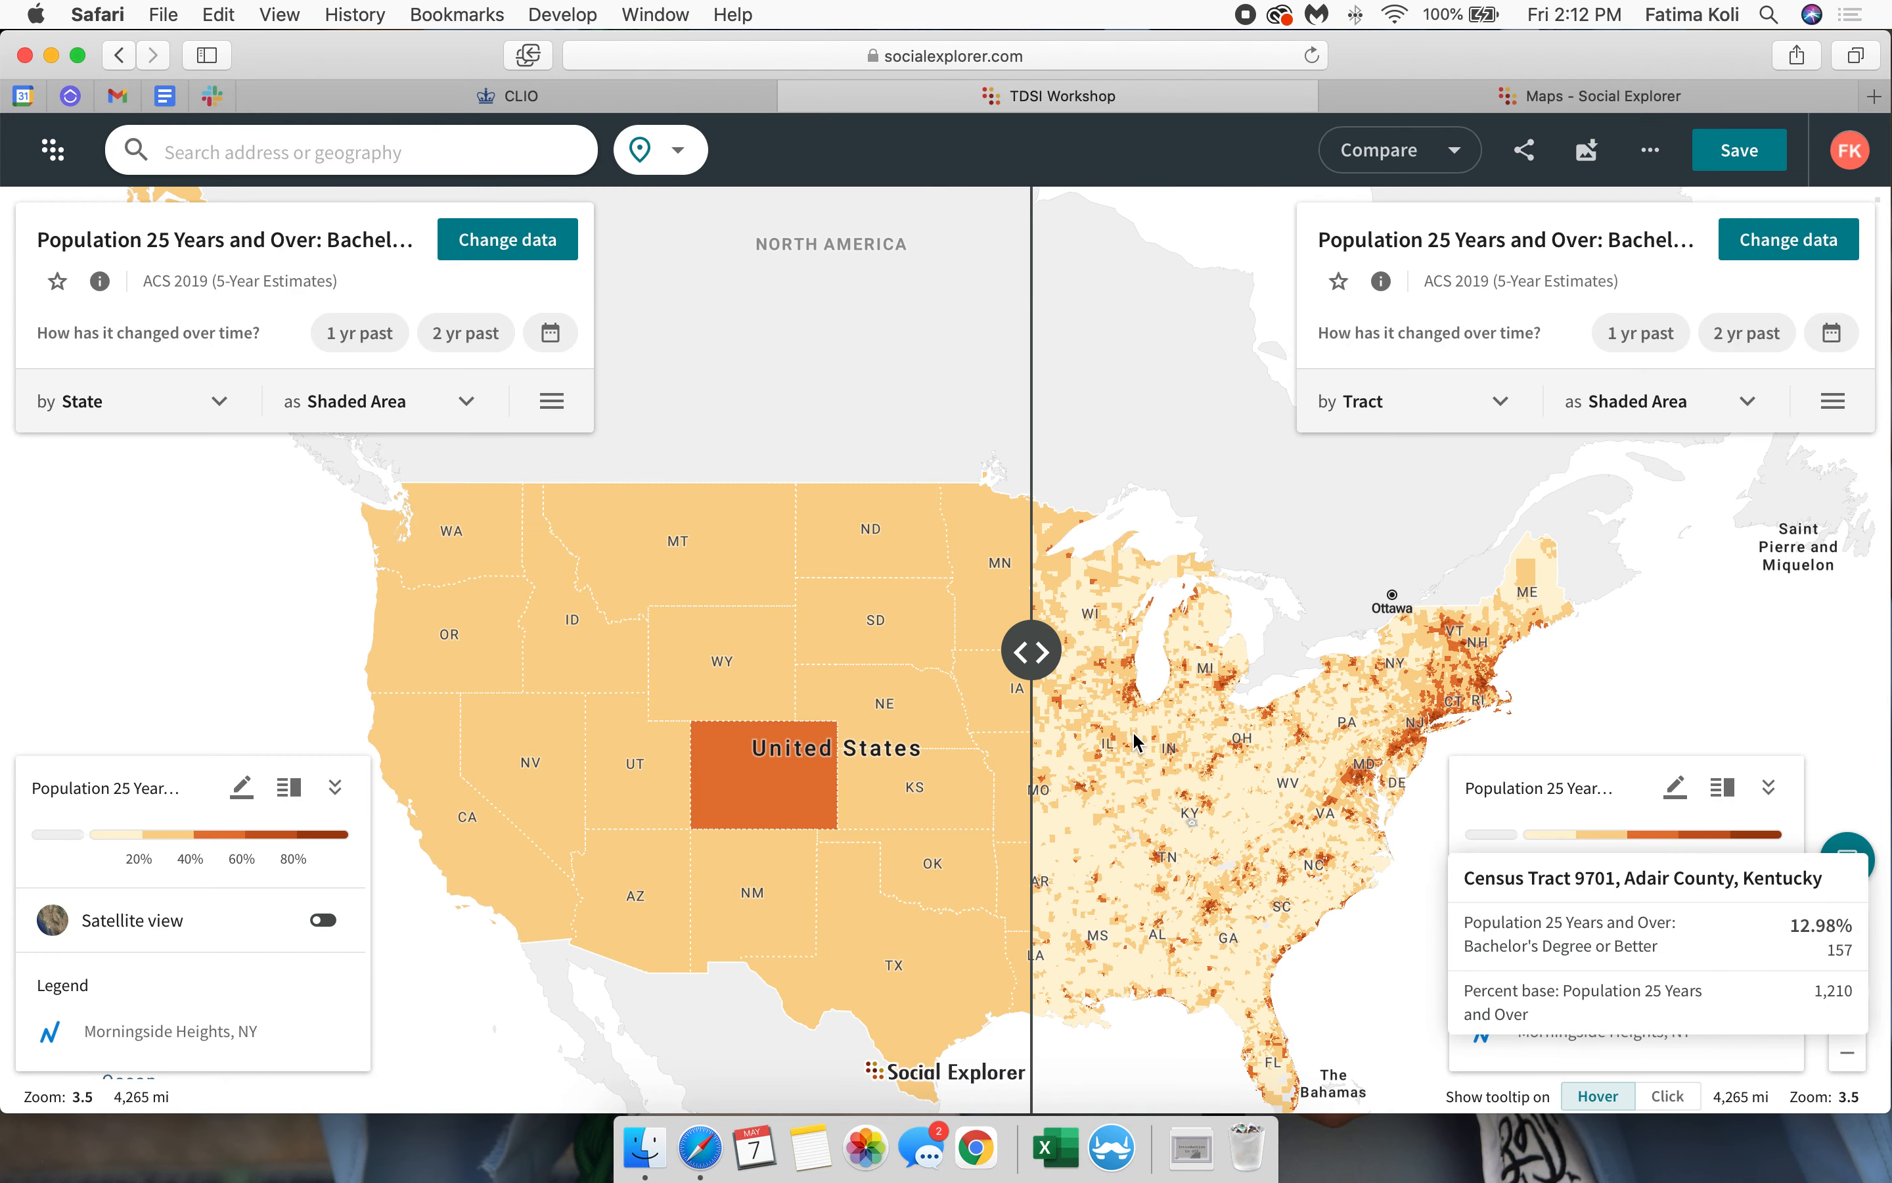
Step: Swipe across the country to compare state and tract shading under the new cutpoints
{"action": "left_click", "coordinate": [1040, 656]}
{"action": "left_click_drag", "start_coordinate": [1044, 664], "coordinate": [1685, 731]}
{"action": "left_click_drag", "start_coordinate": [1572, 743], "coordinate": [991, 851]}
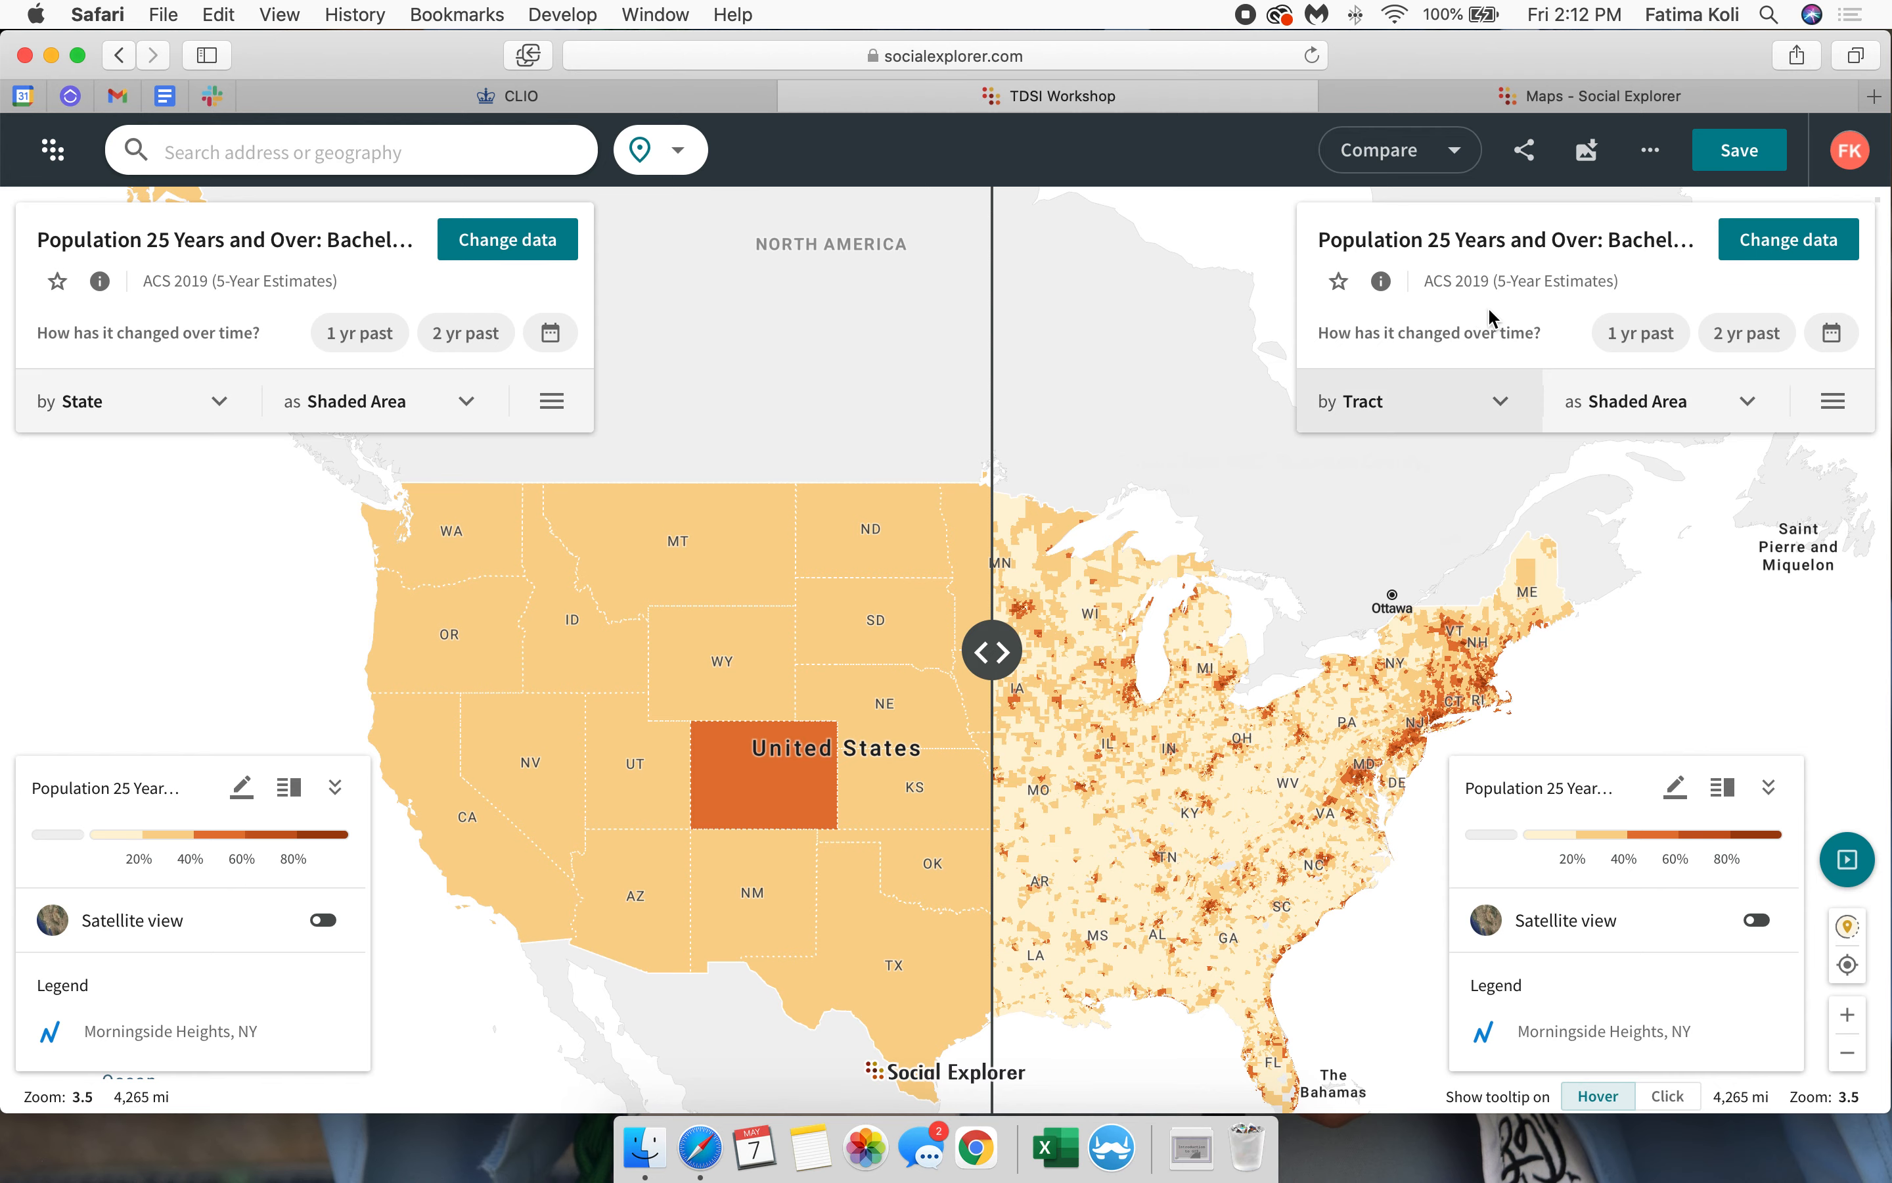
Step: Switch the comparison from the swipe view to the side-by-side view and close the compare options
{"action": "left_click", "coordinate": [1443, 153]}
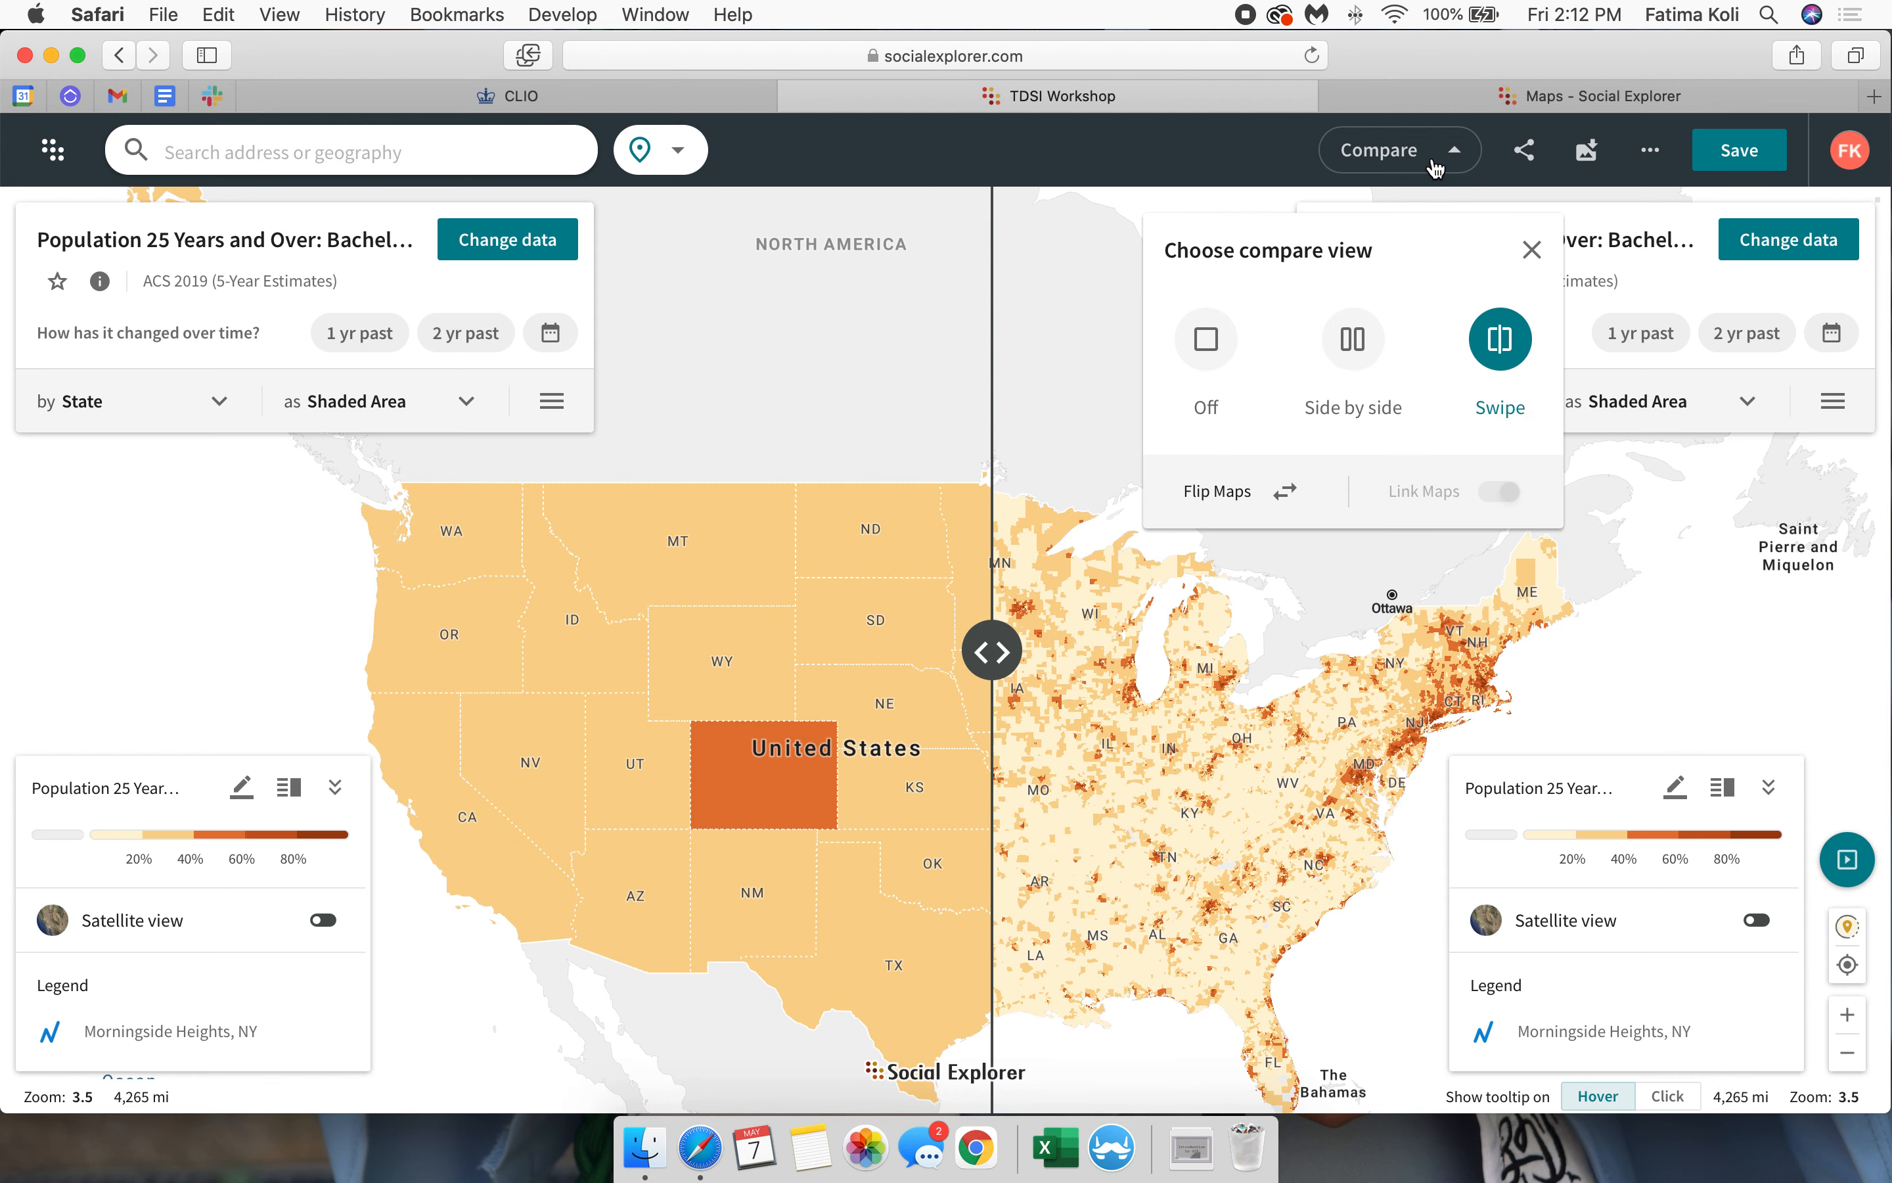
{"action": "left_click", "coordinate": [1354, 342]}
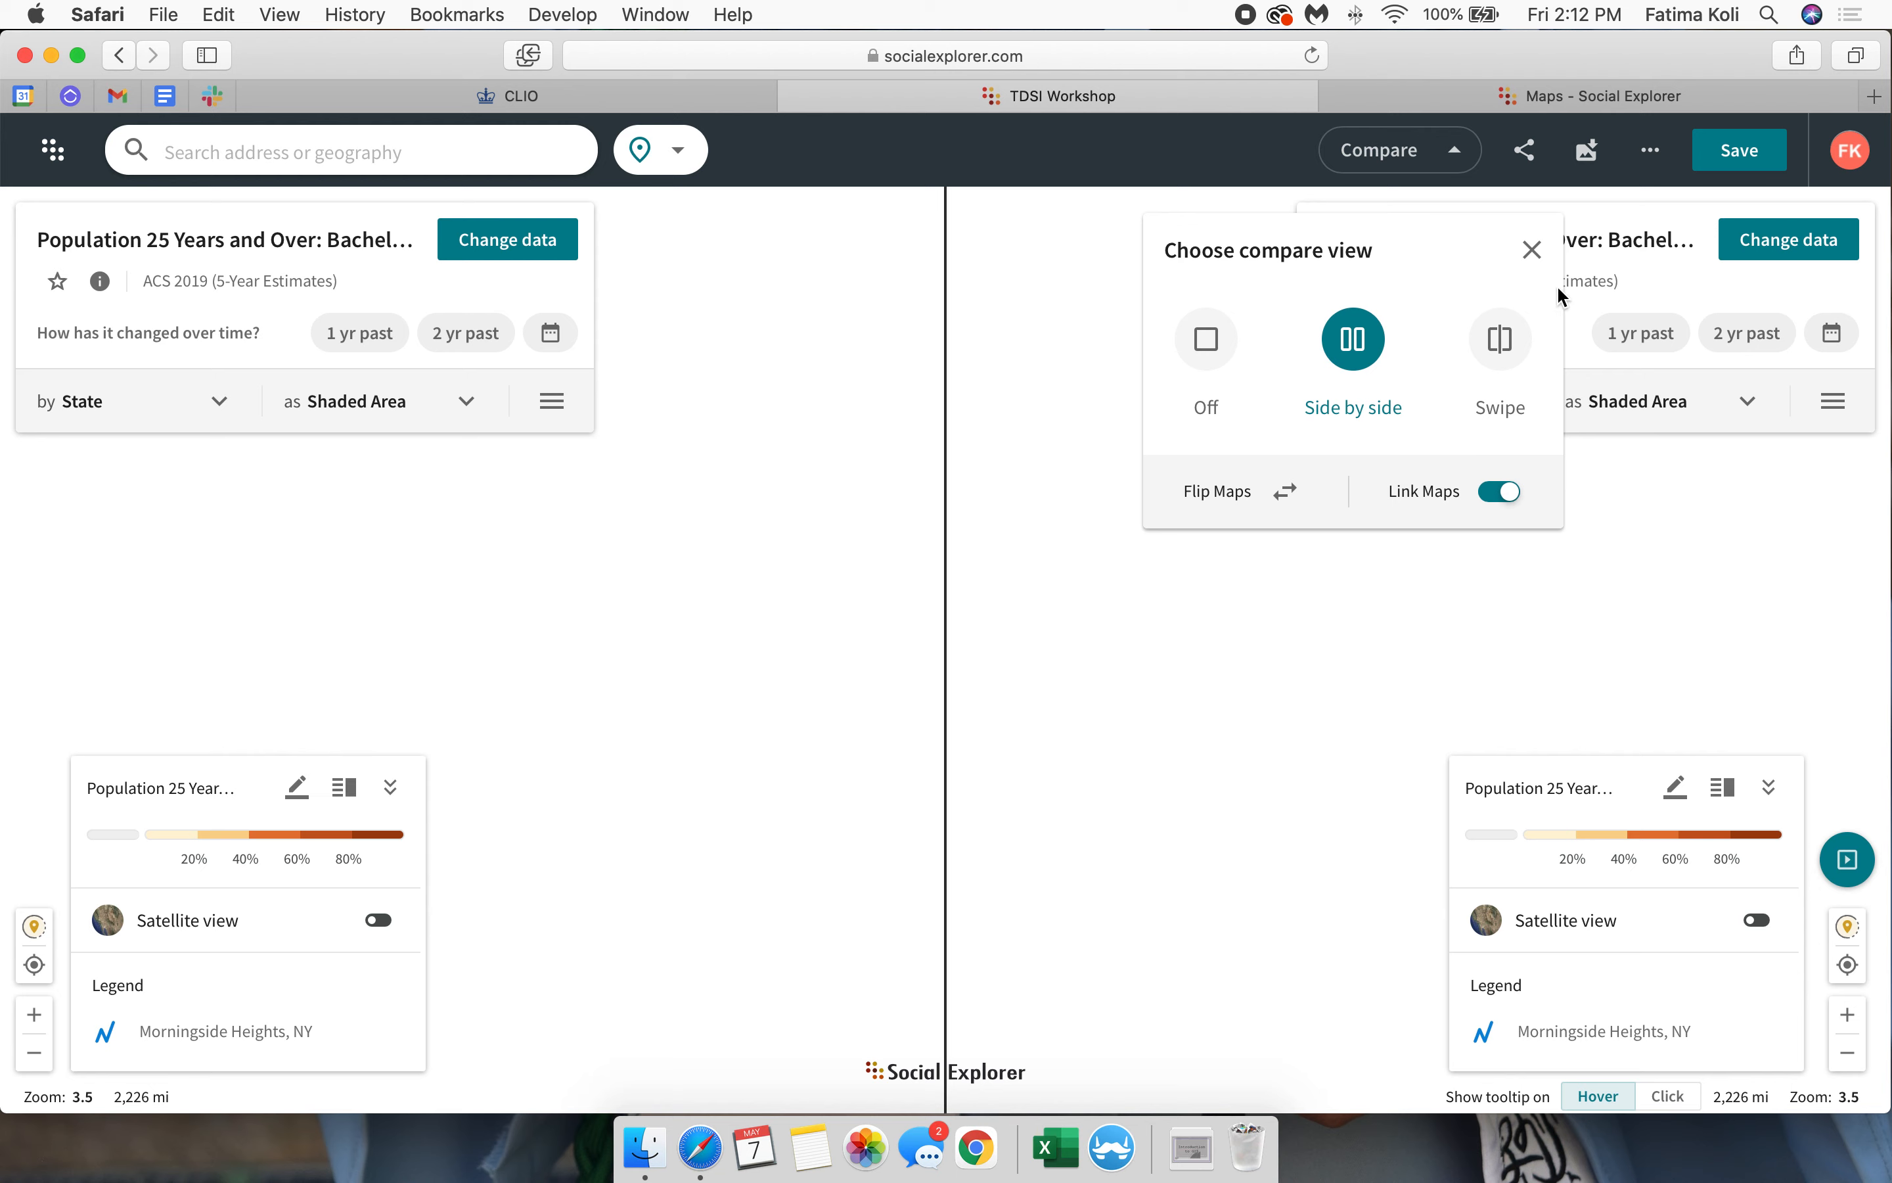
{"action": "left_click", "coordinate": [1531, 250]}
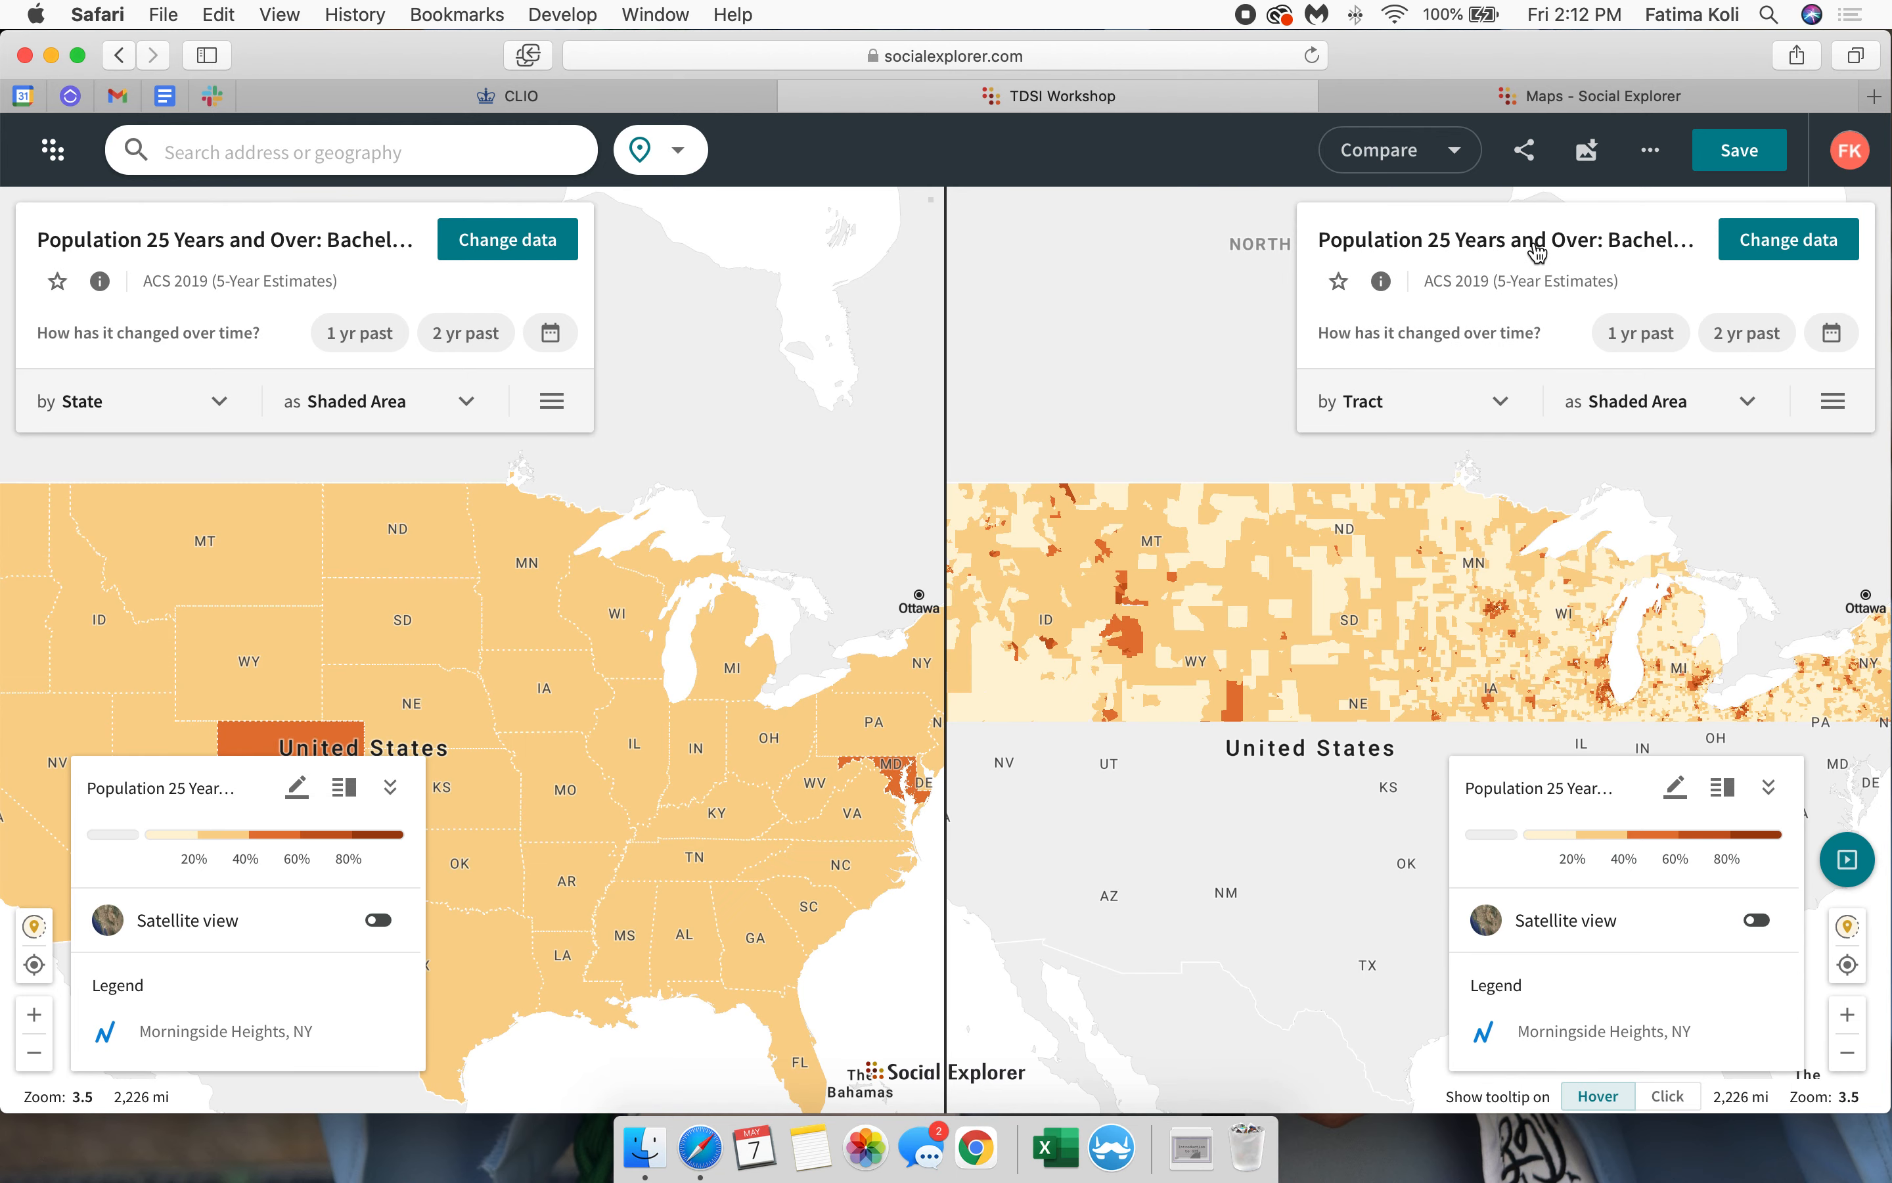
Step: Set the first map's geography level to Census Tract
{"action": "mouse_move", "coordinate": [1177, 526]}
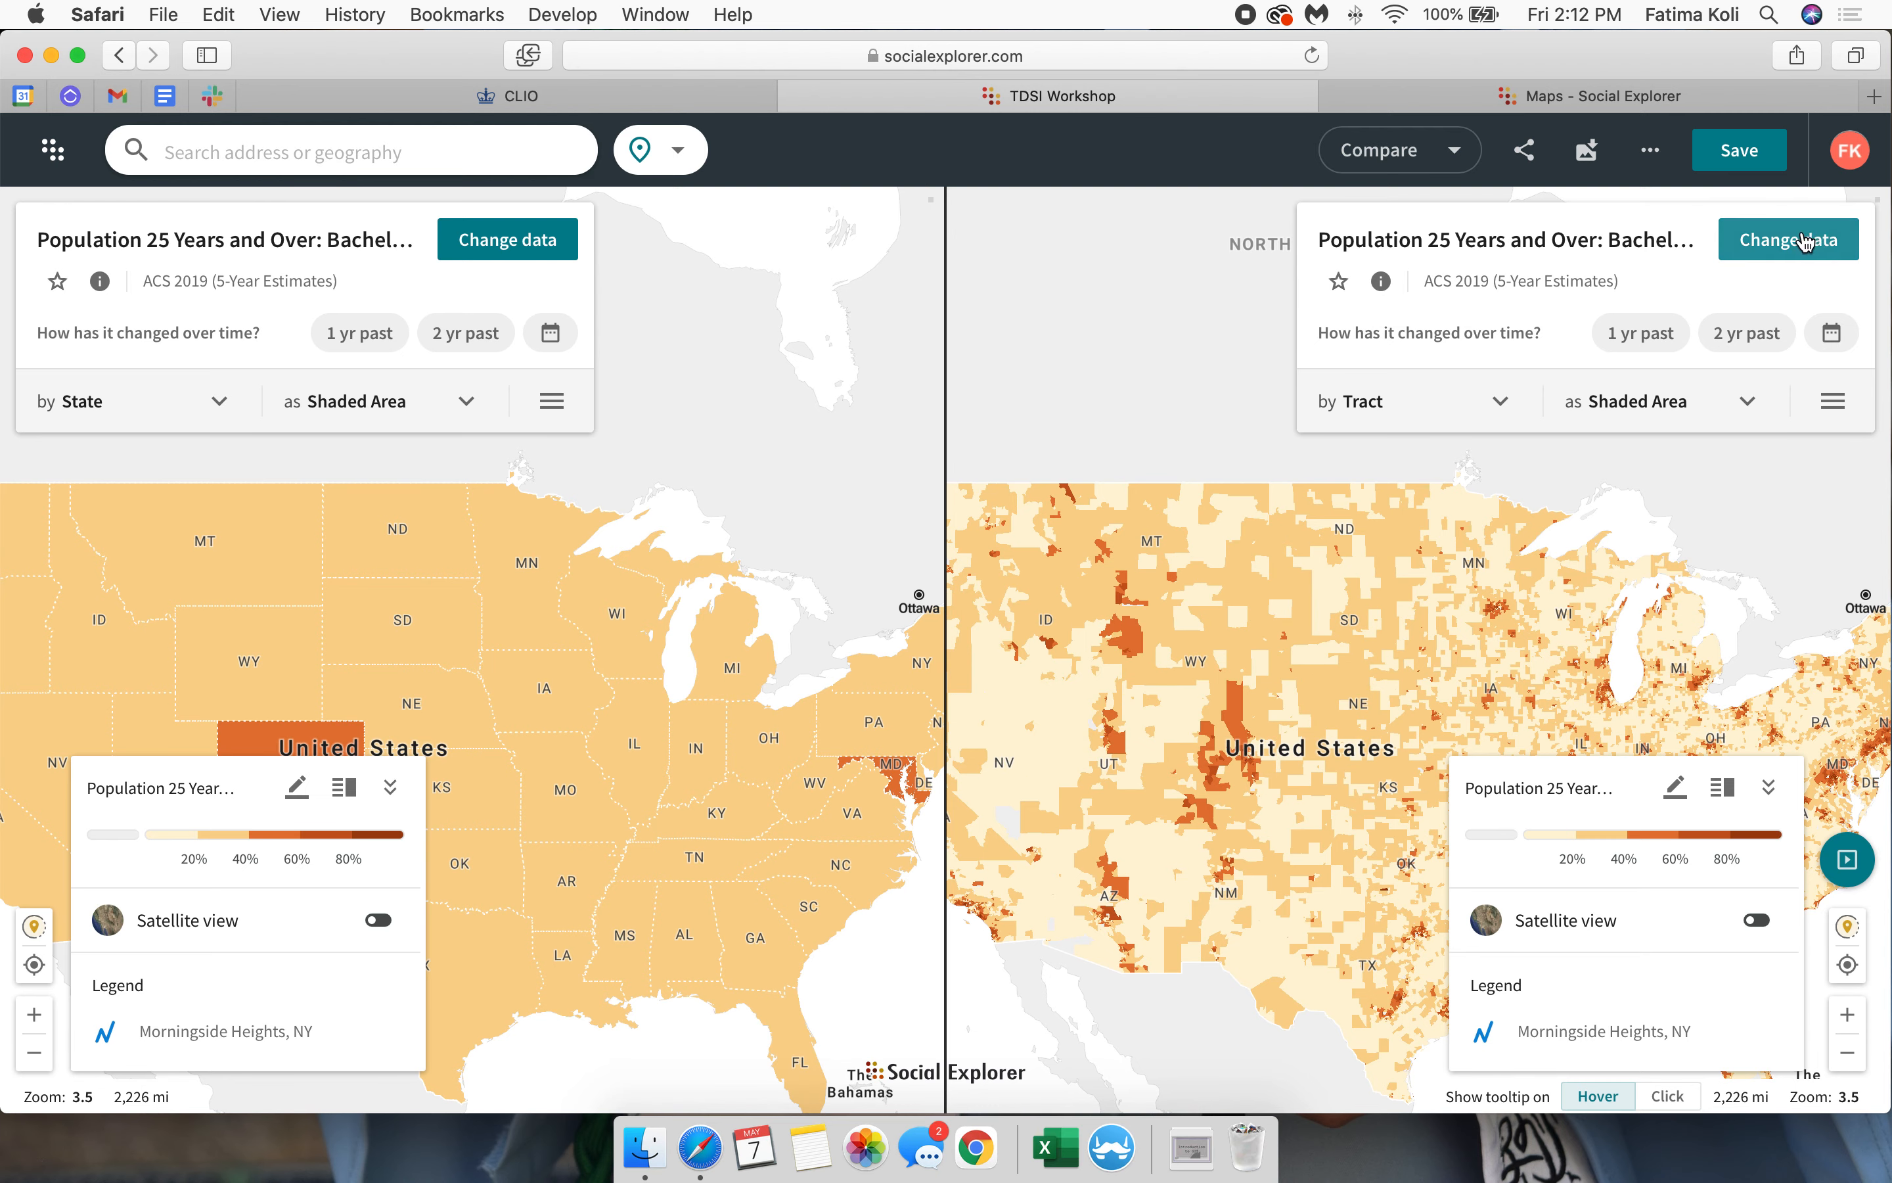
{"action": "left_click", "coordinate": [97, 402]}
{"action": "left_click", "coordinate": [165, 818]}
Step: Change the first map to 2019 Income data, filtering for "median in" and mapping Median Household Income (In 2019 Inflation Adjusted Dollars)
{"action": "left_click", "coordinate": [539, 244]}
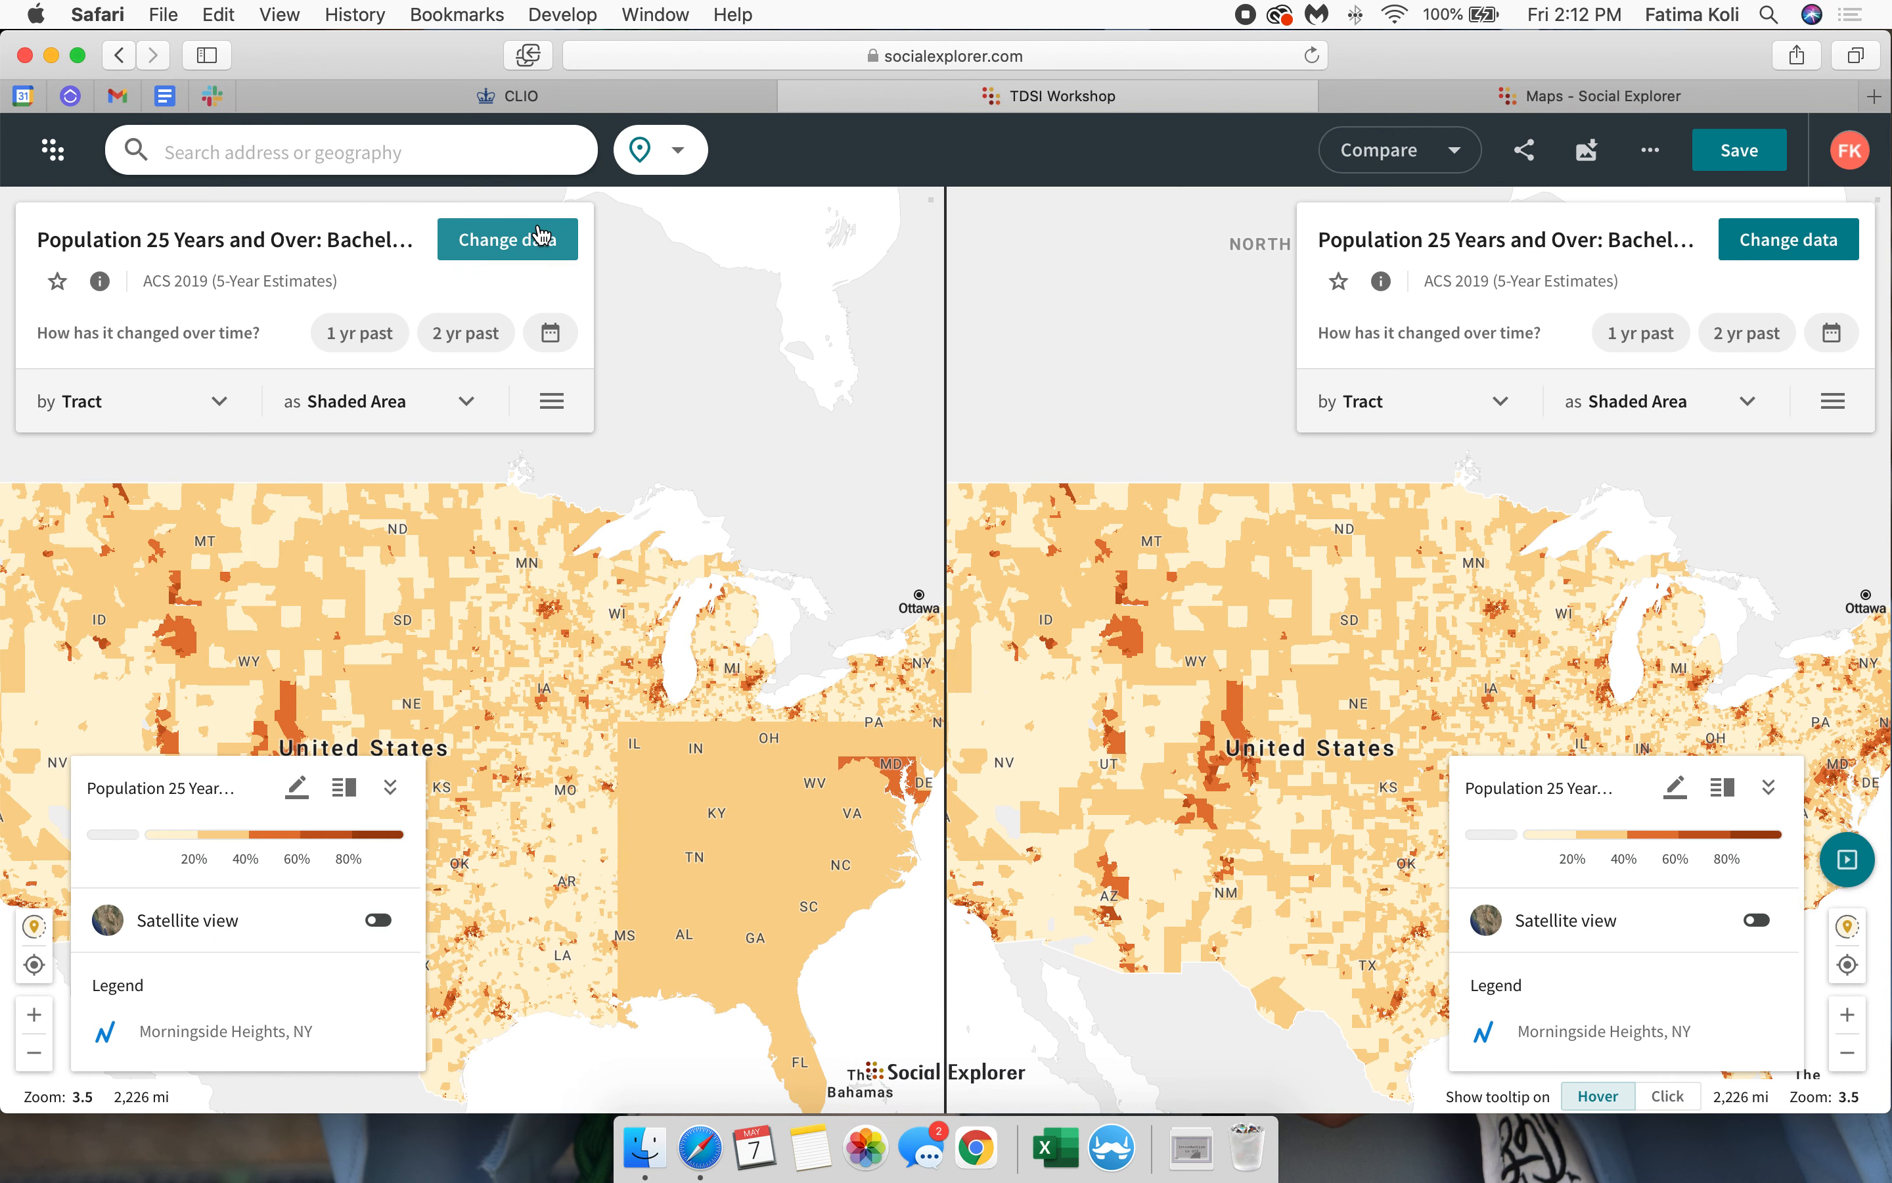
{"action": "left_click", "coordinate": [287, 632]}
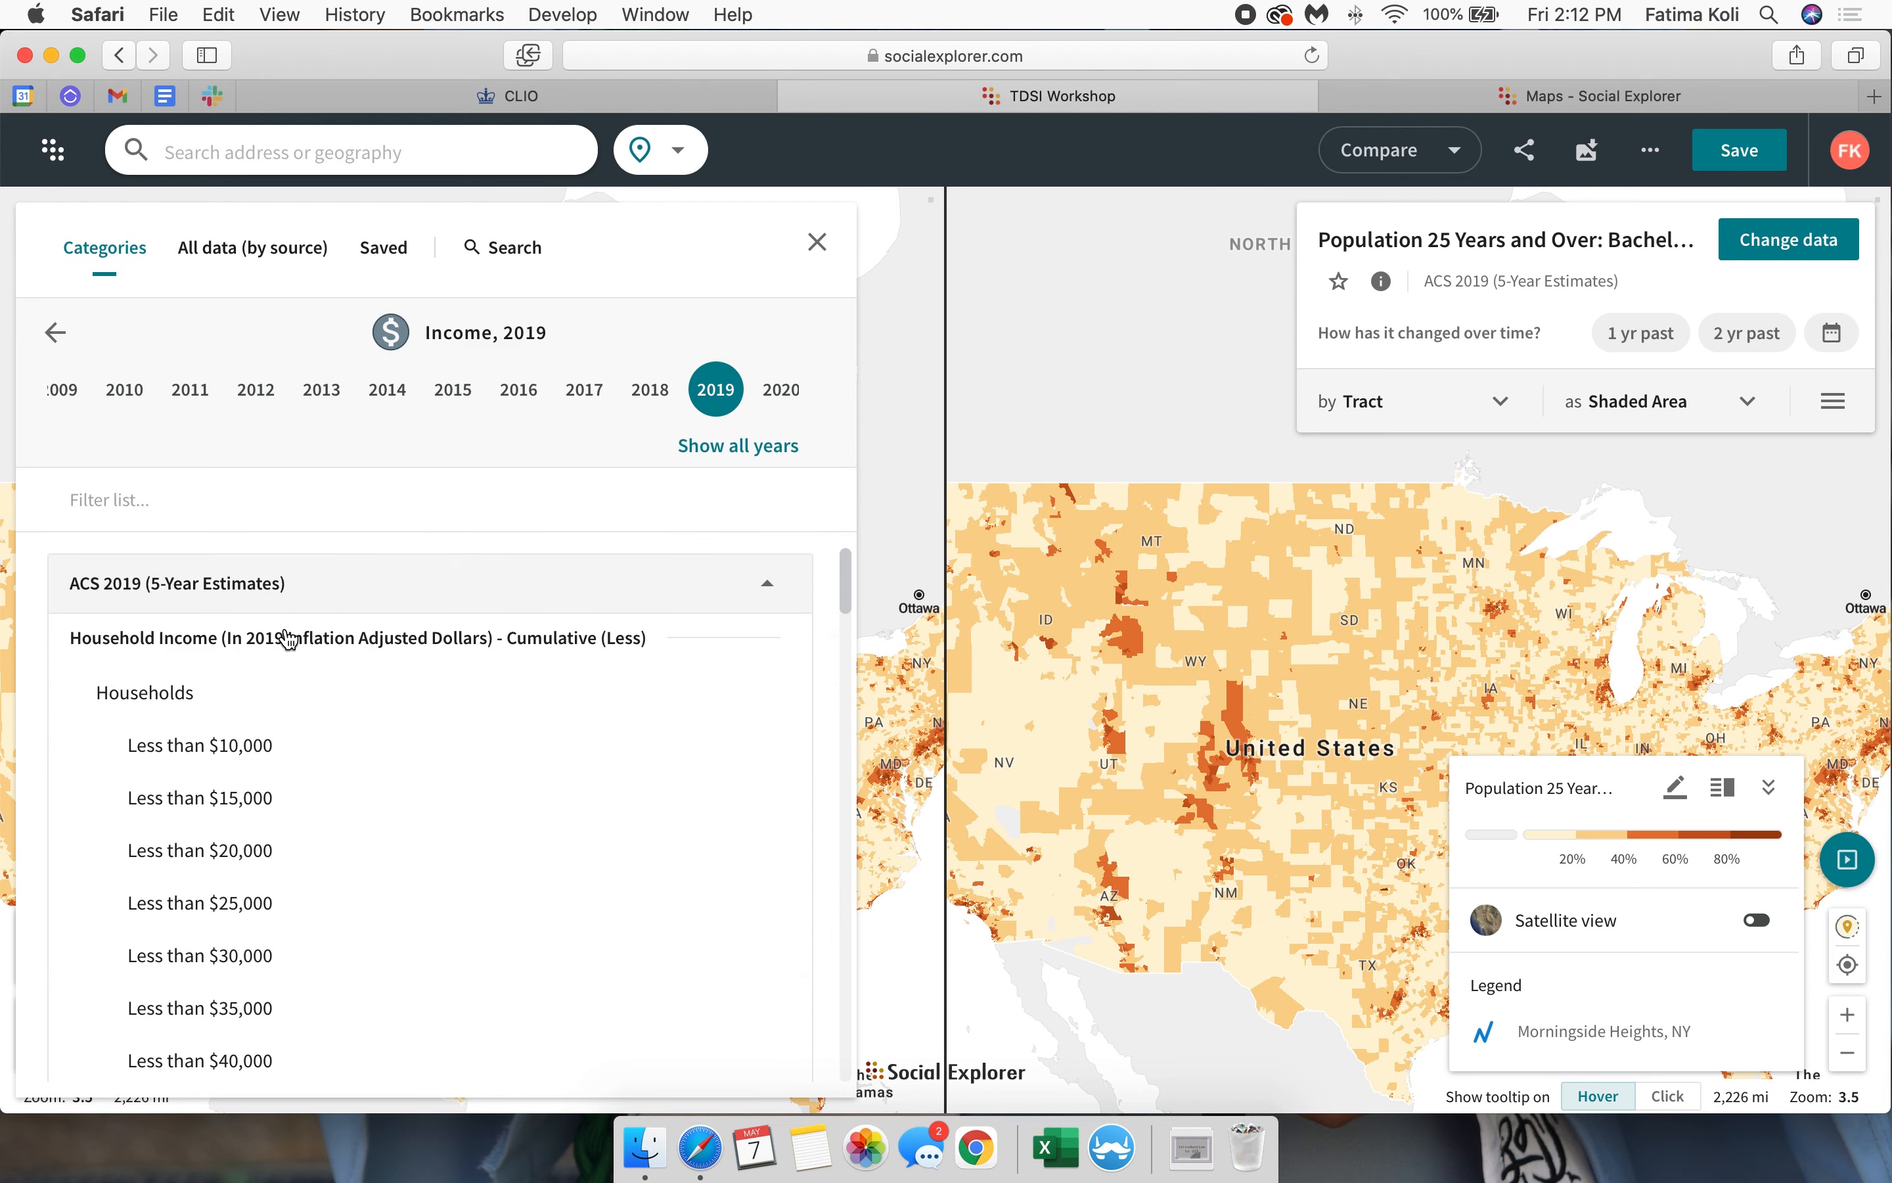
{"action": "left_click", "coordinate": [213, 497]}
{"action": "type", "text": "meidan"}
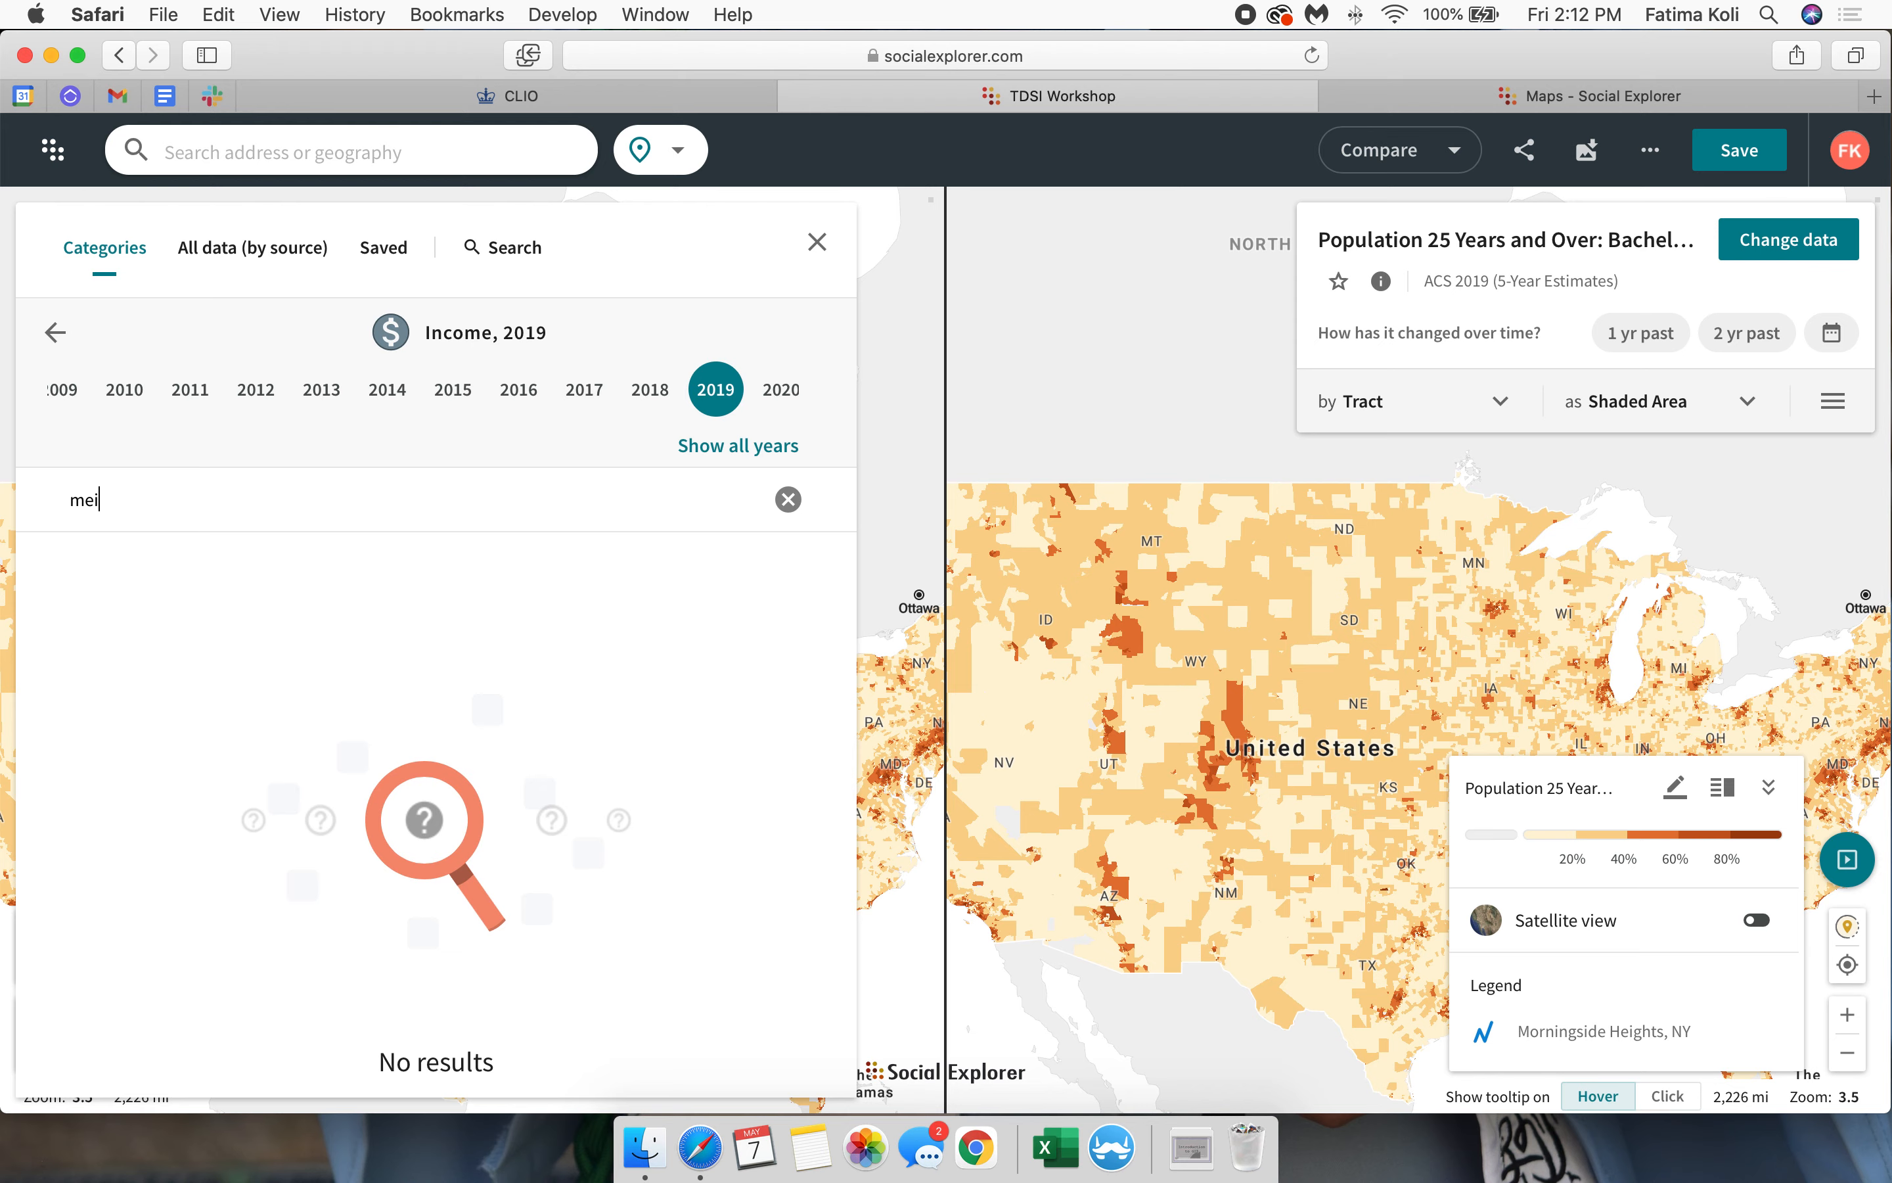
{"action": "key", "text": "BackSpace"}
{"action": "type", "text": "dian in"}
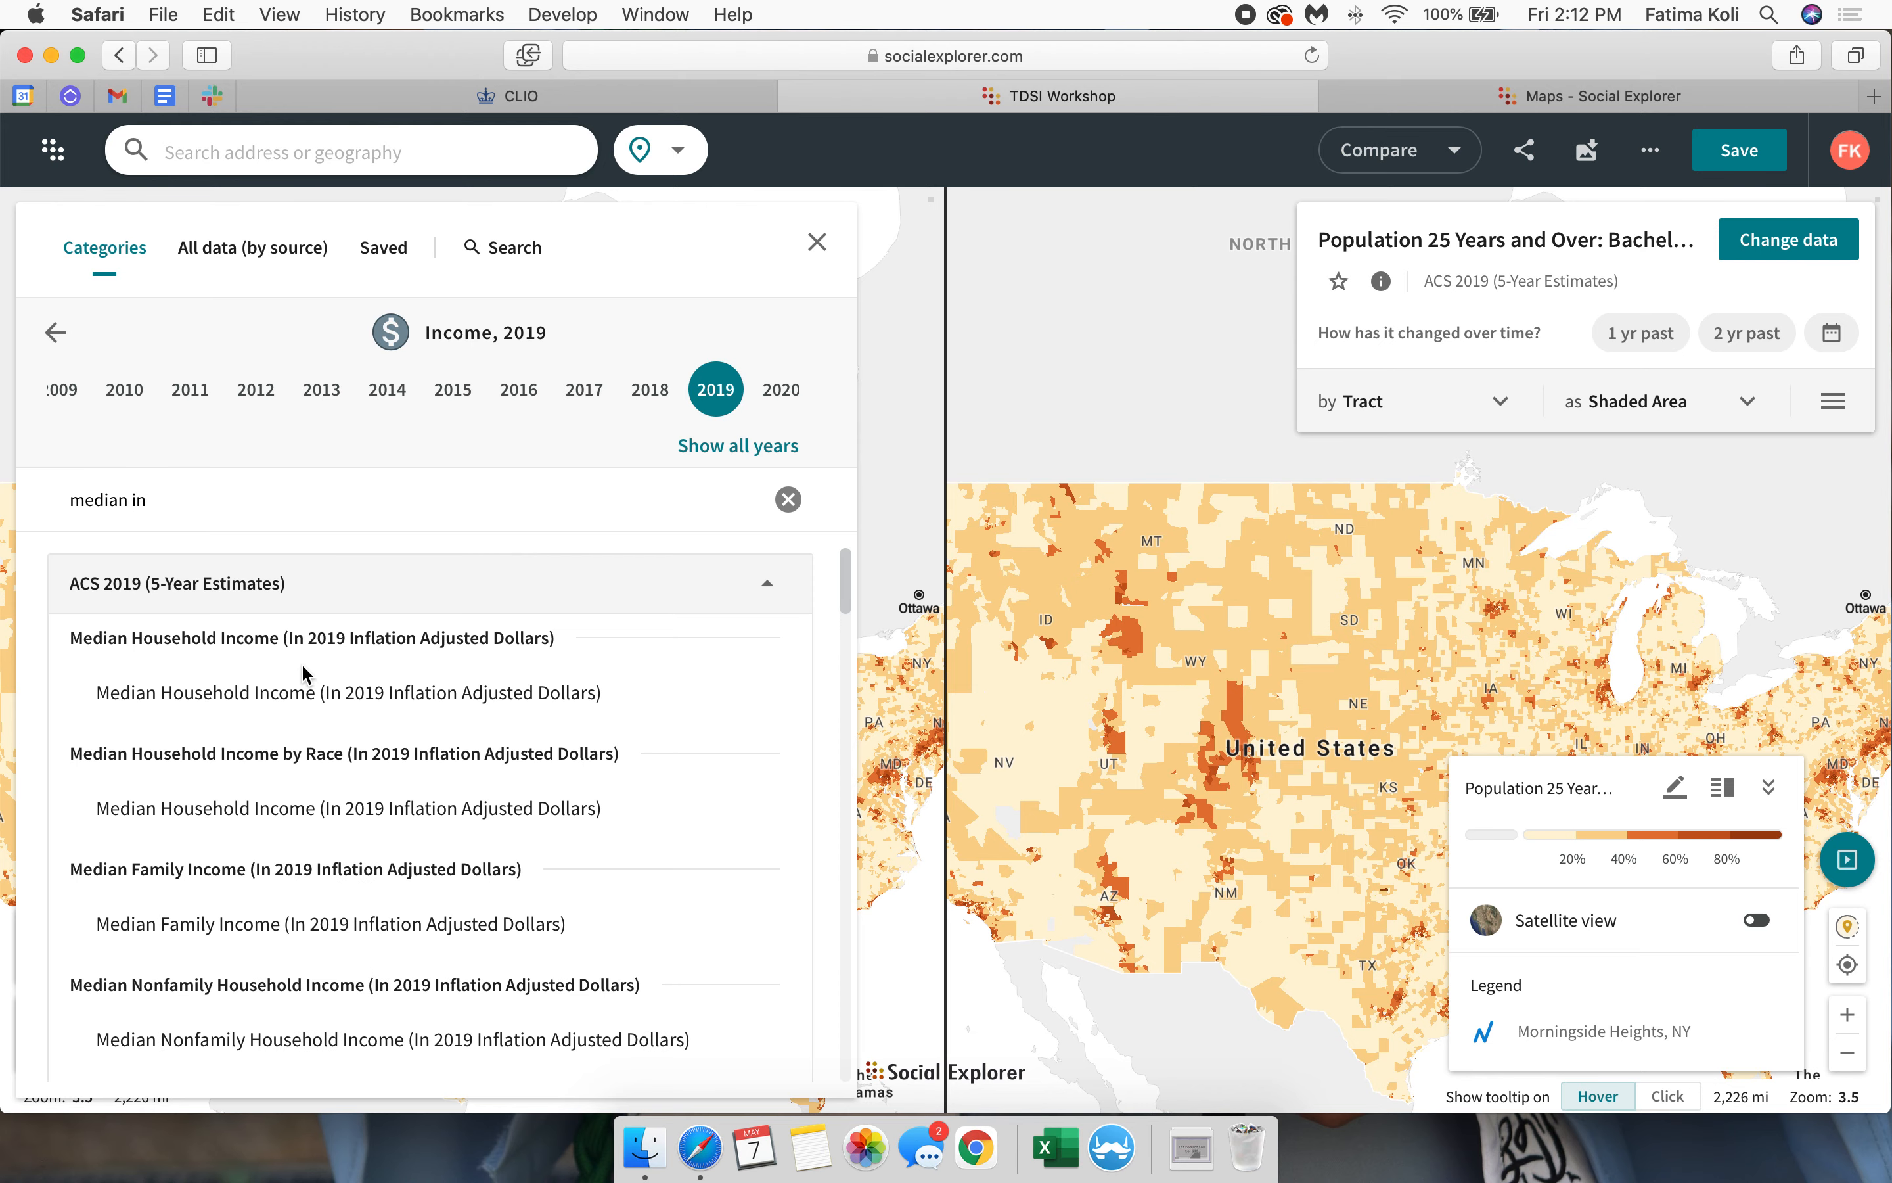
{"action": "left_click", "coordinate": [297, 693]}
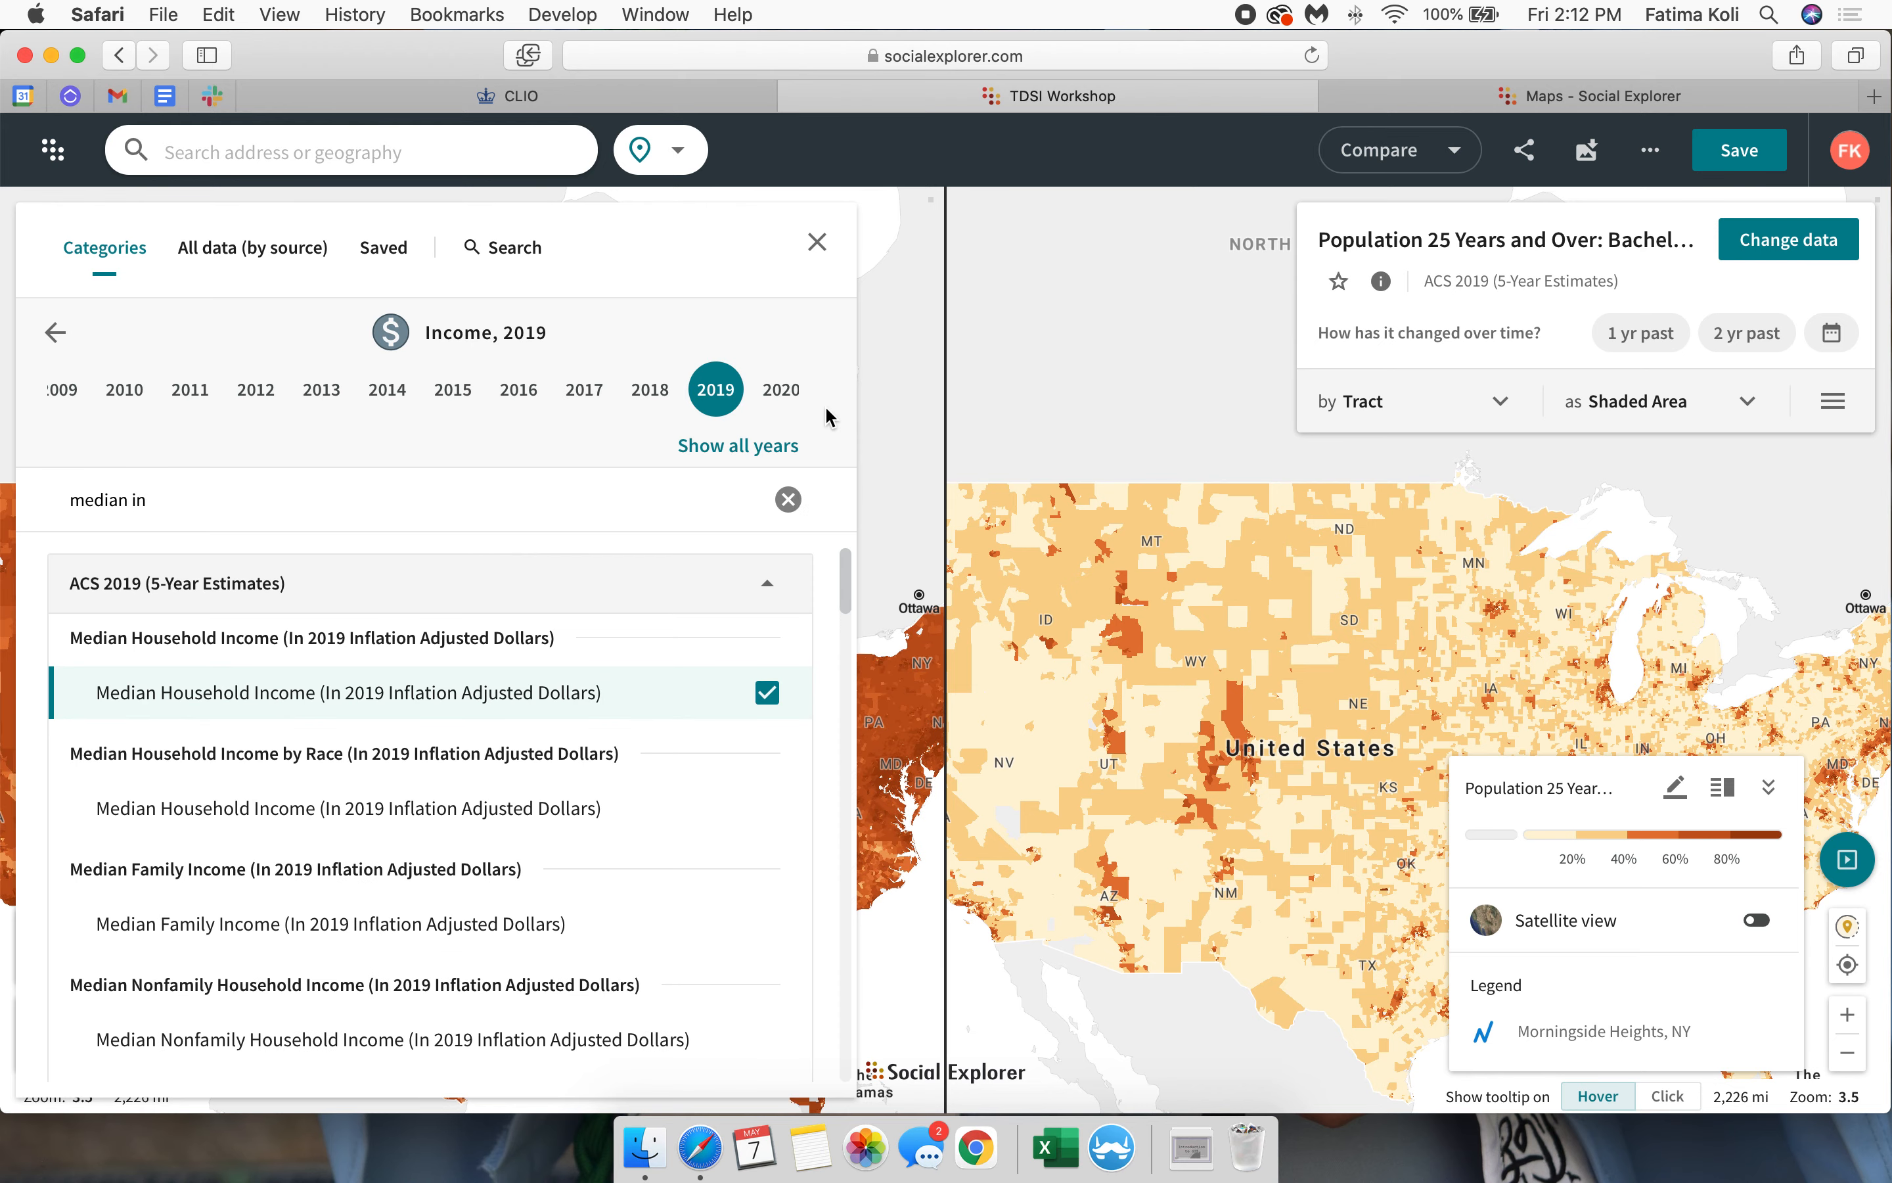
{"action": "left_click", "coordinate": [818, 242]}
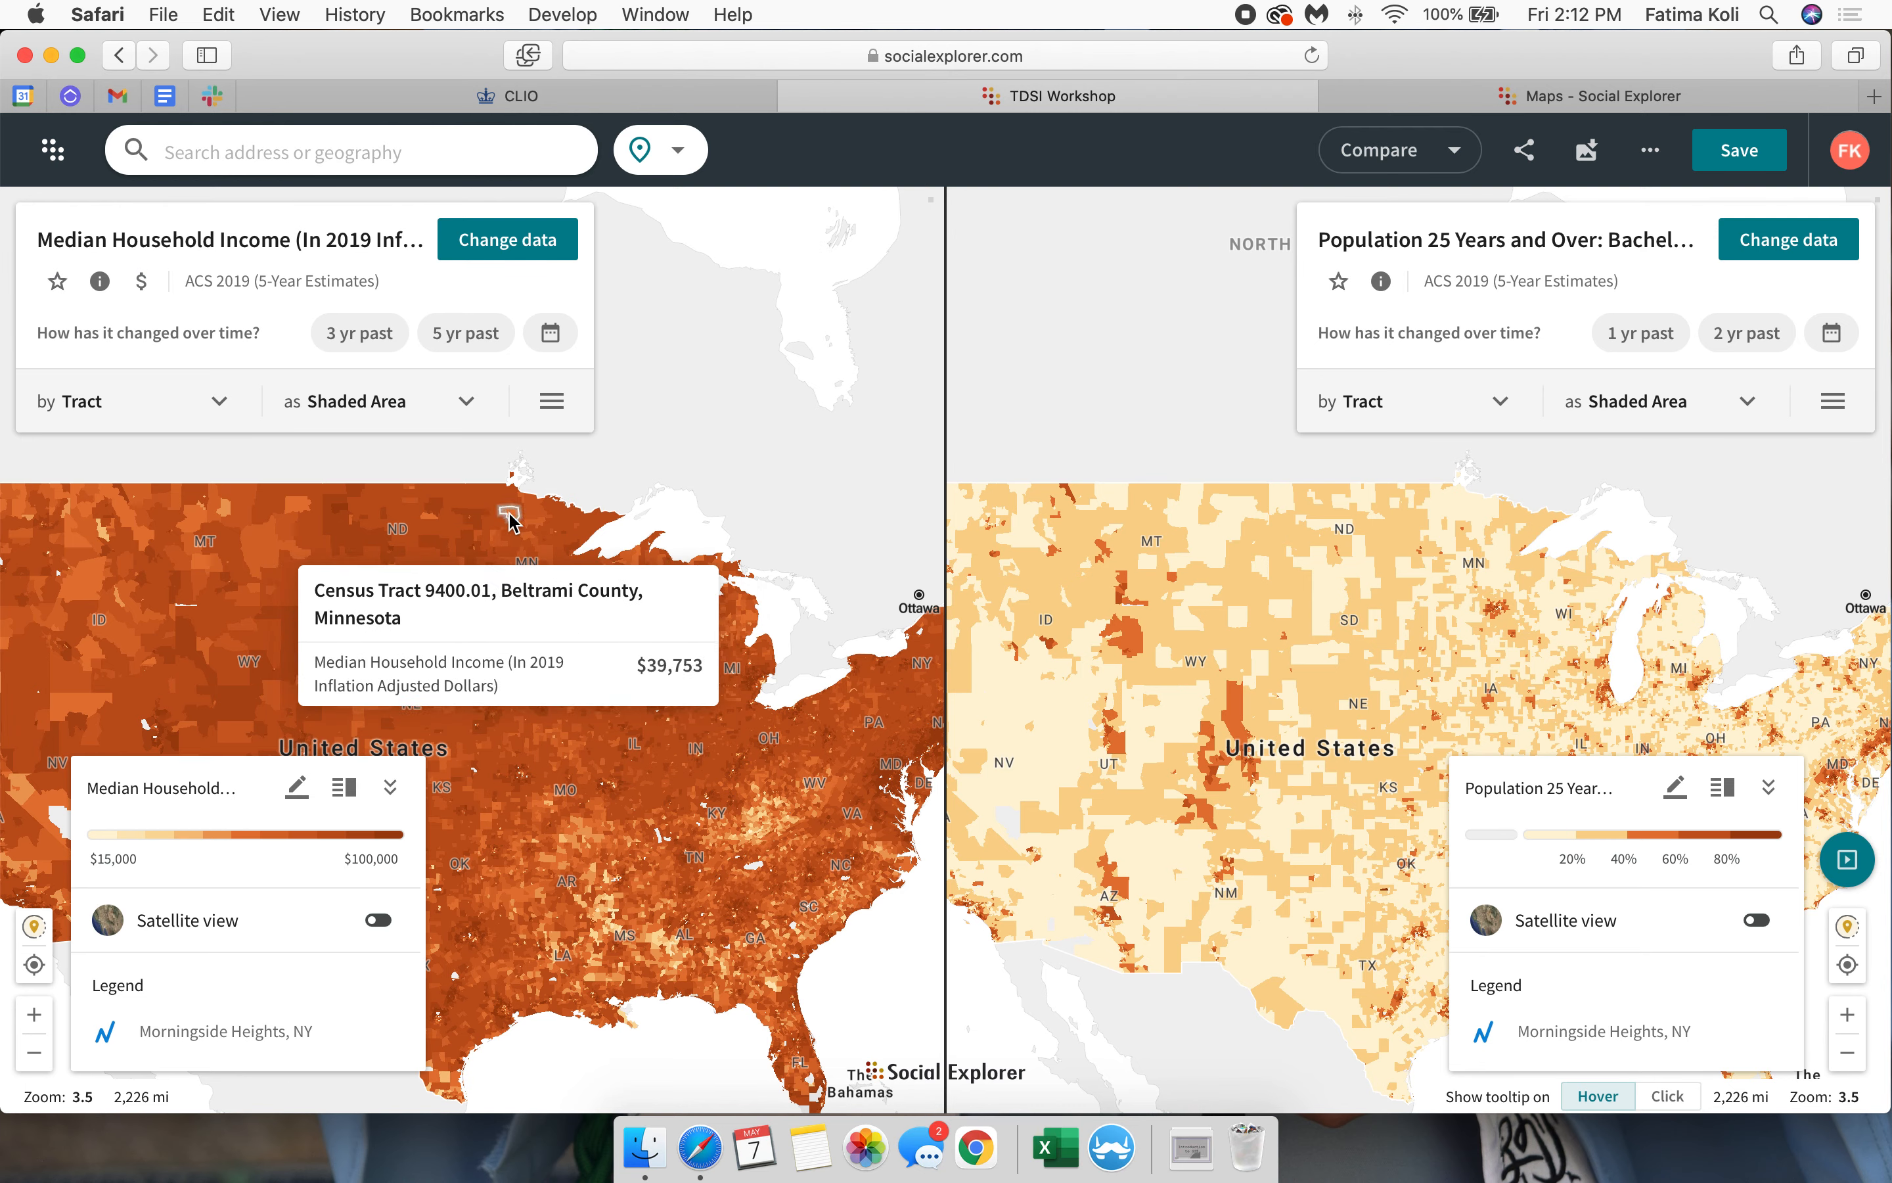
Step: Unlink the two side-by-side maps, link them again and close the compare options
{"action": "left_click", "coordinate": [1378, 149]}
{"action": "left_click", "coordinate": [1502, 534]}
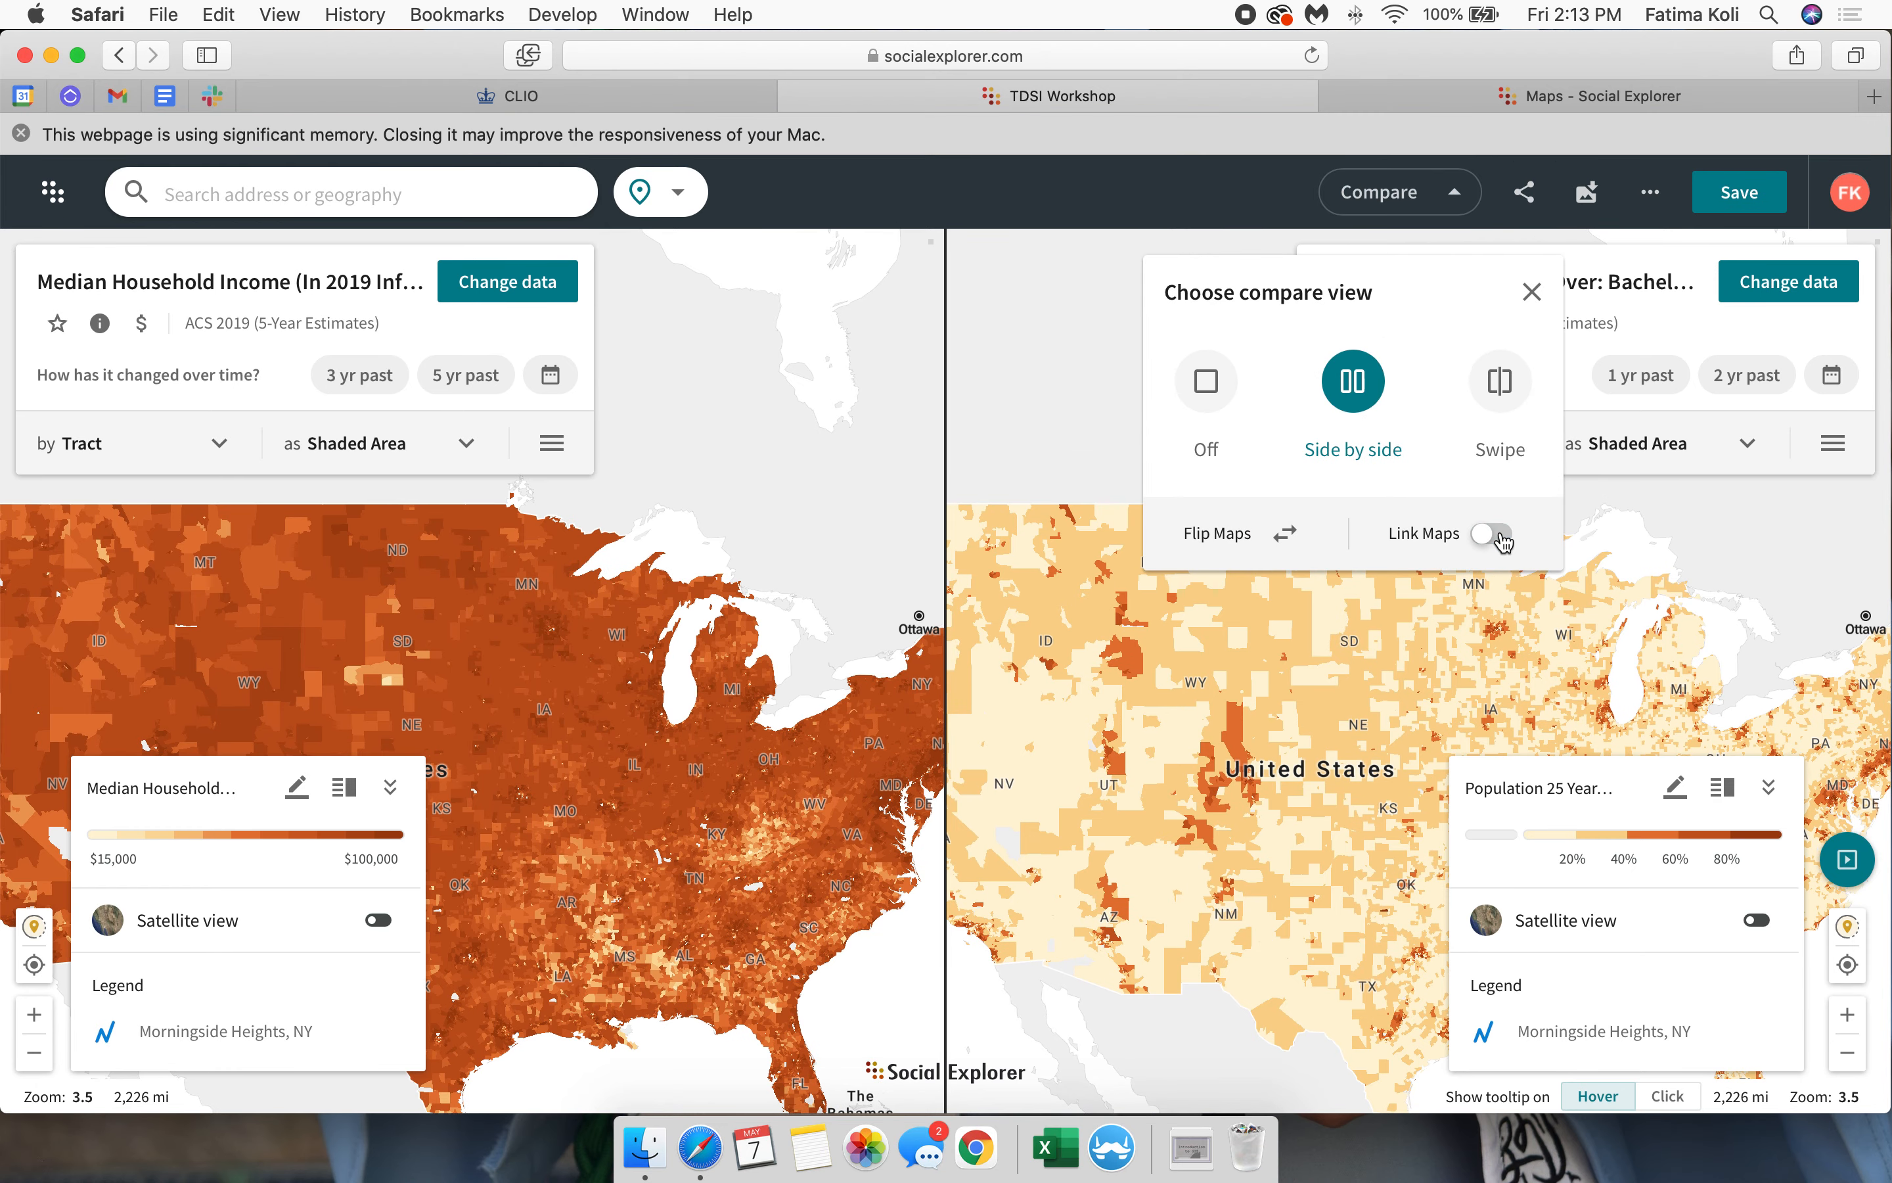
{"action": "left_click", "coordinate": [1493, 537]}
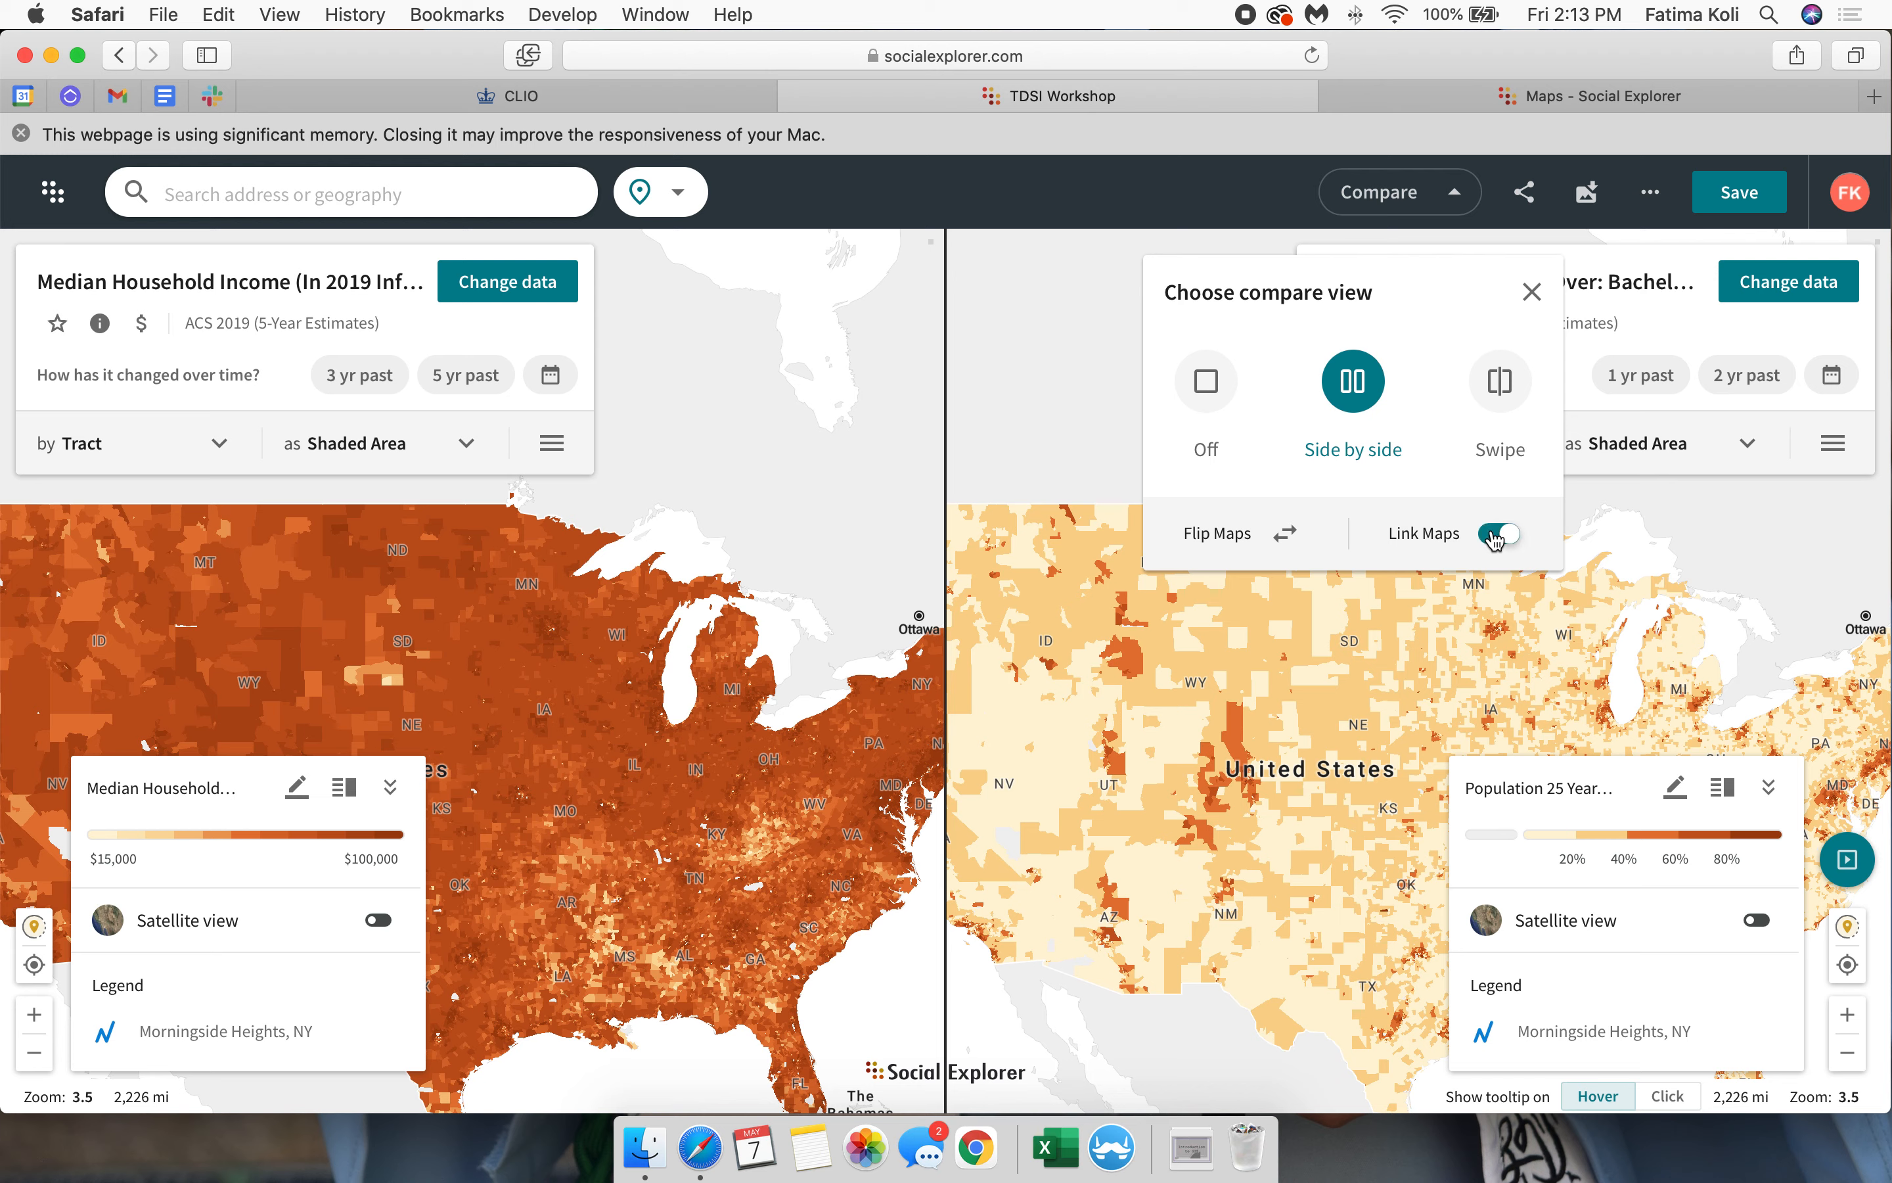
{"action": "left_click", "coordinate": [1391, 192]}
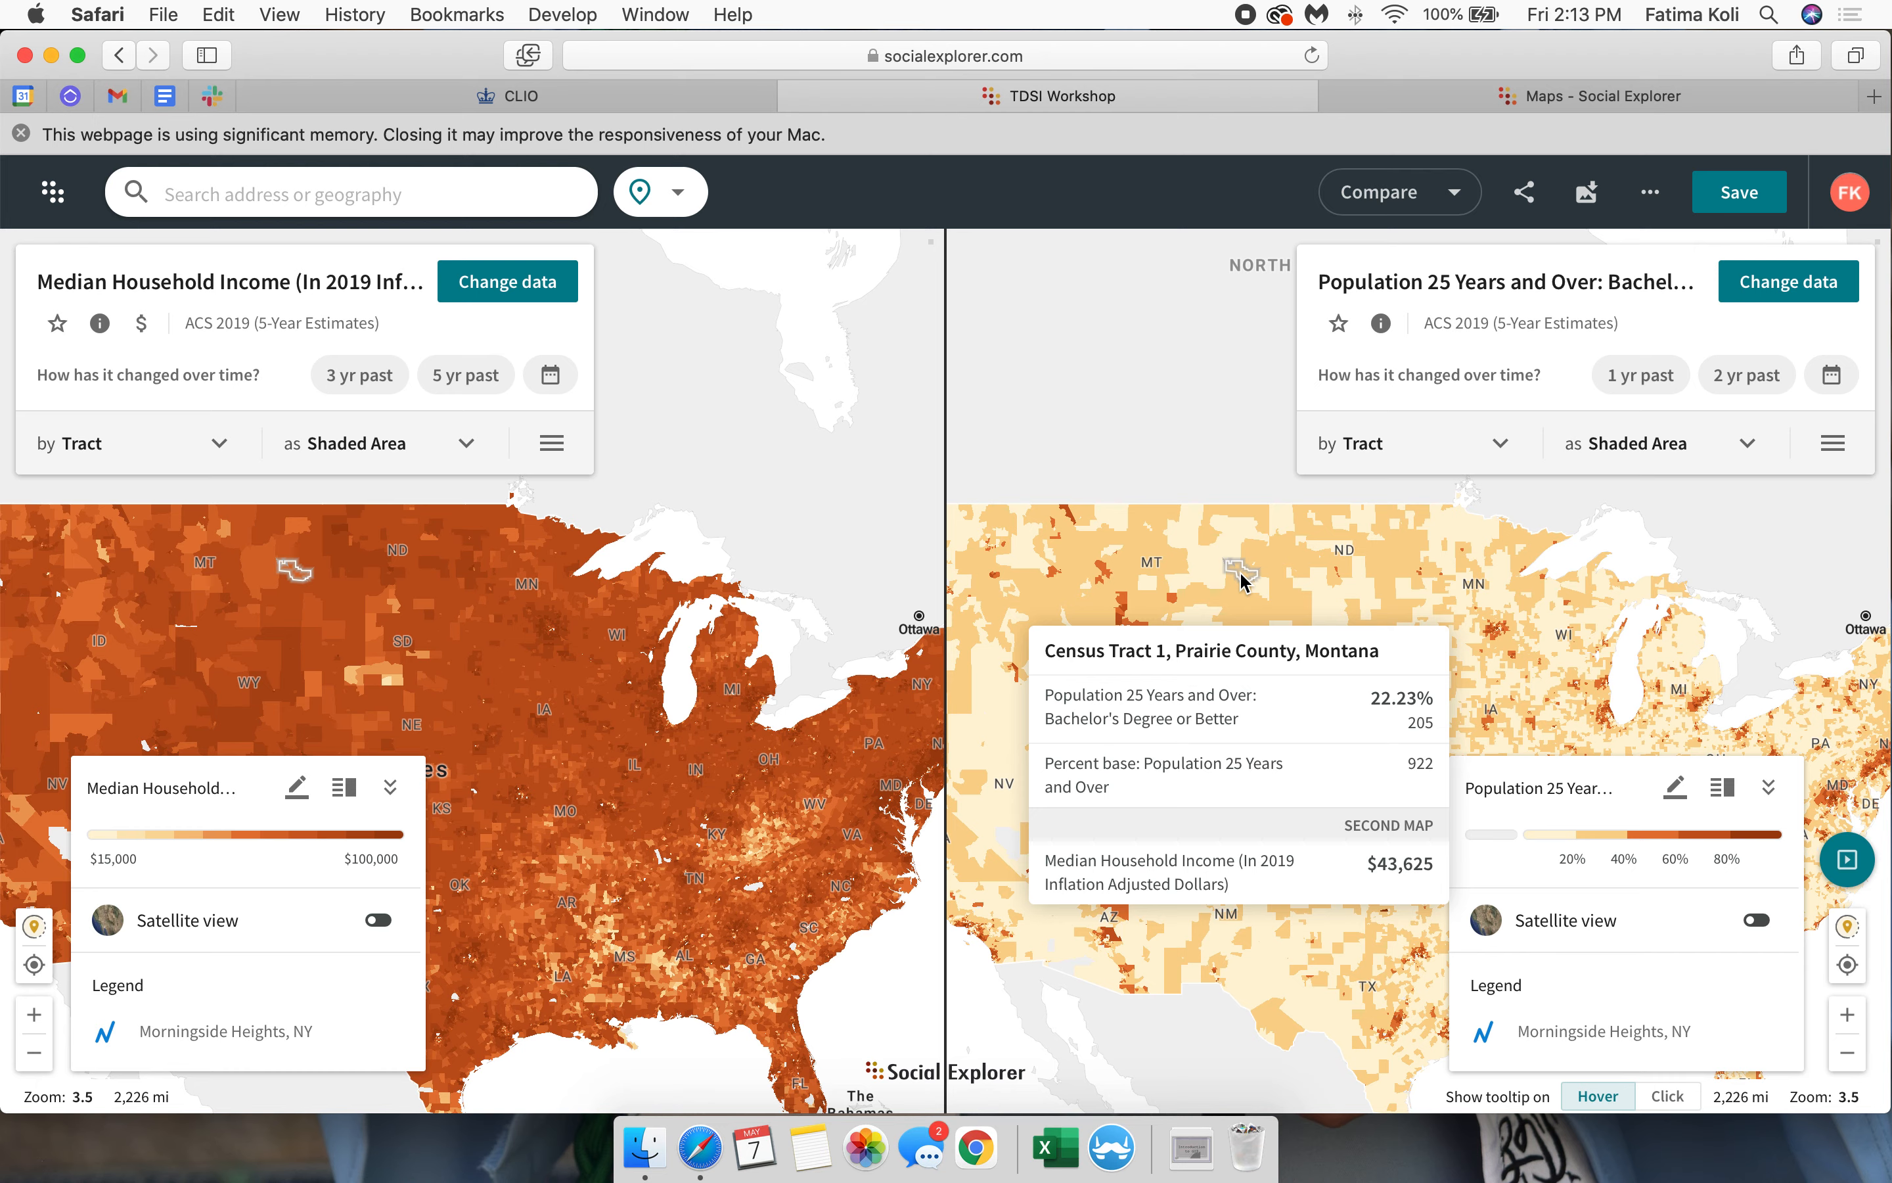
Step: Turn off the compare view so only the income map remains, and dismiss the browser's memory notice
{"action": "scroll", "coordinate": [1082, 462], "scroll_direction": "down", "scroll_amount": 3}
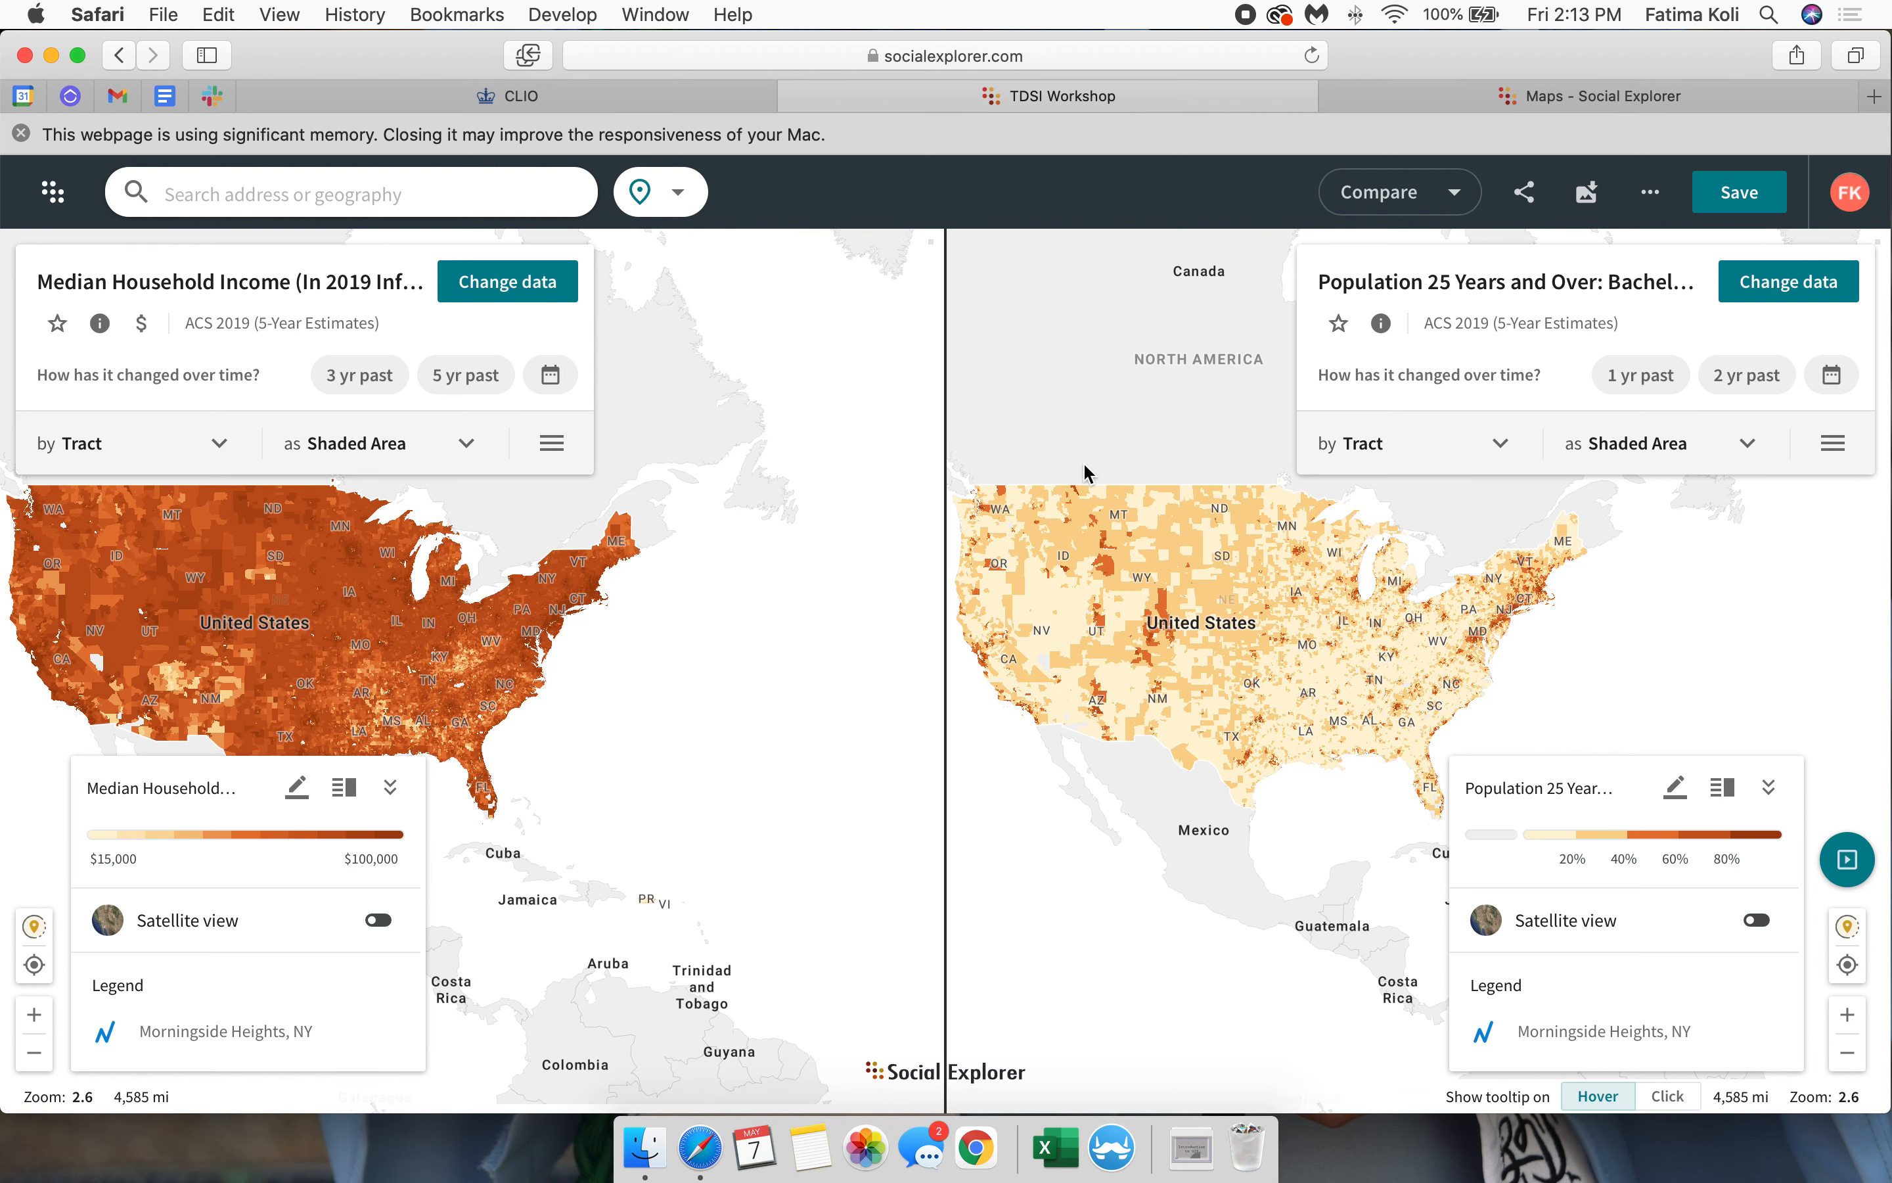
{"action": "scroll", "coordinate": [1082, 461], "scroll_direction": "up", "scroll_amount": 2}
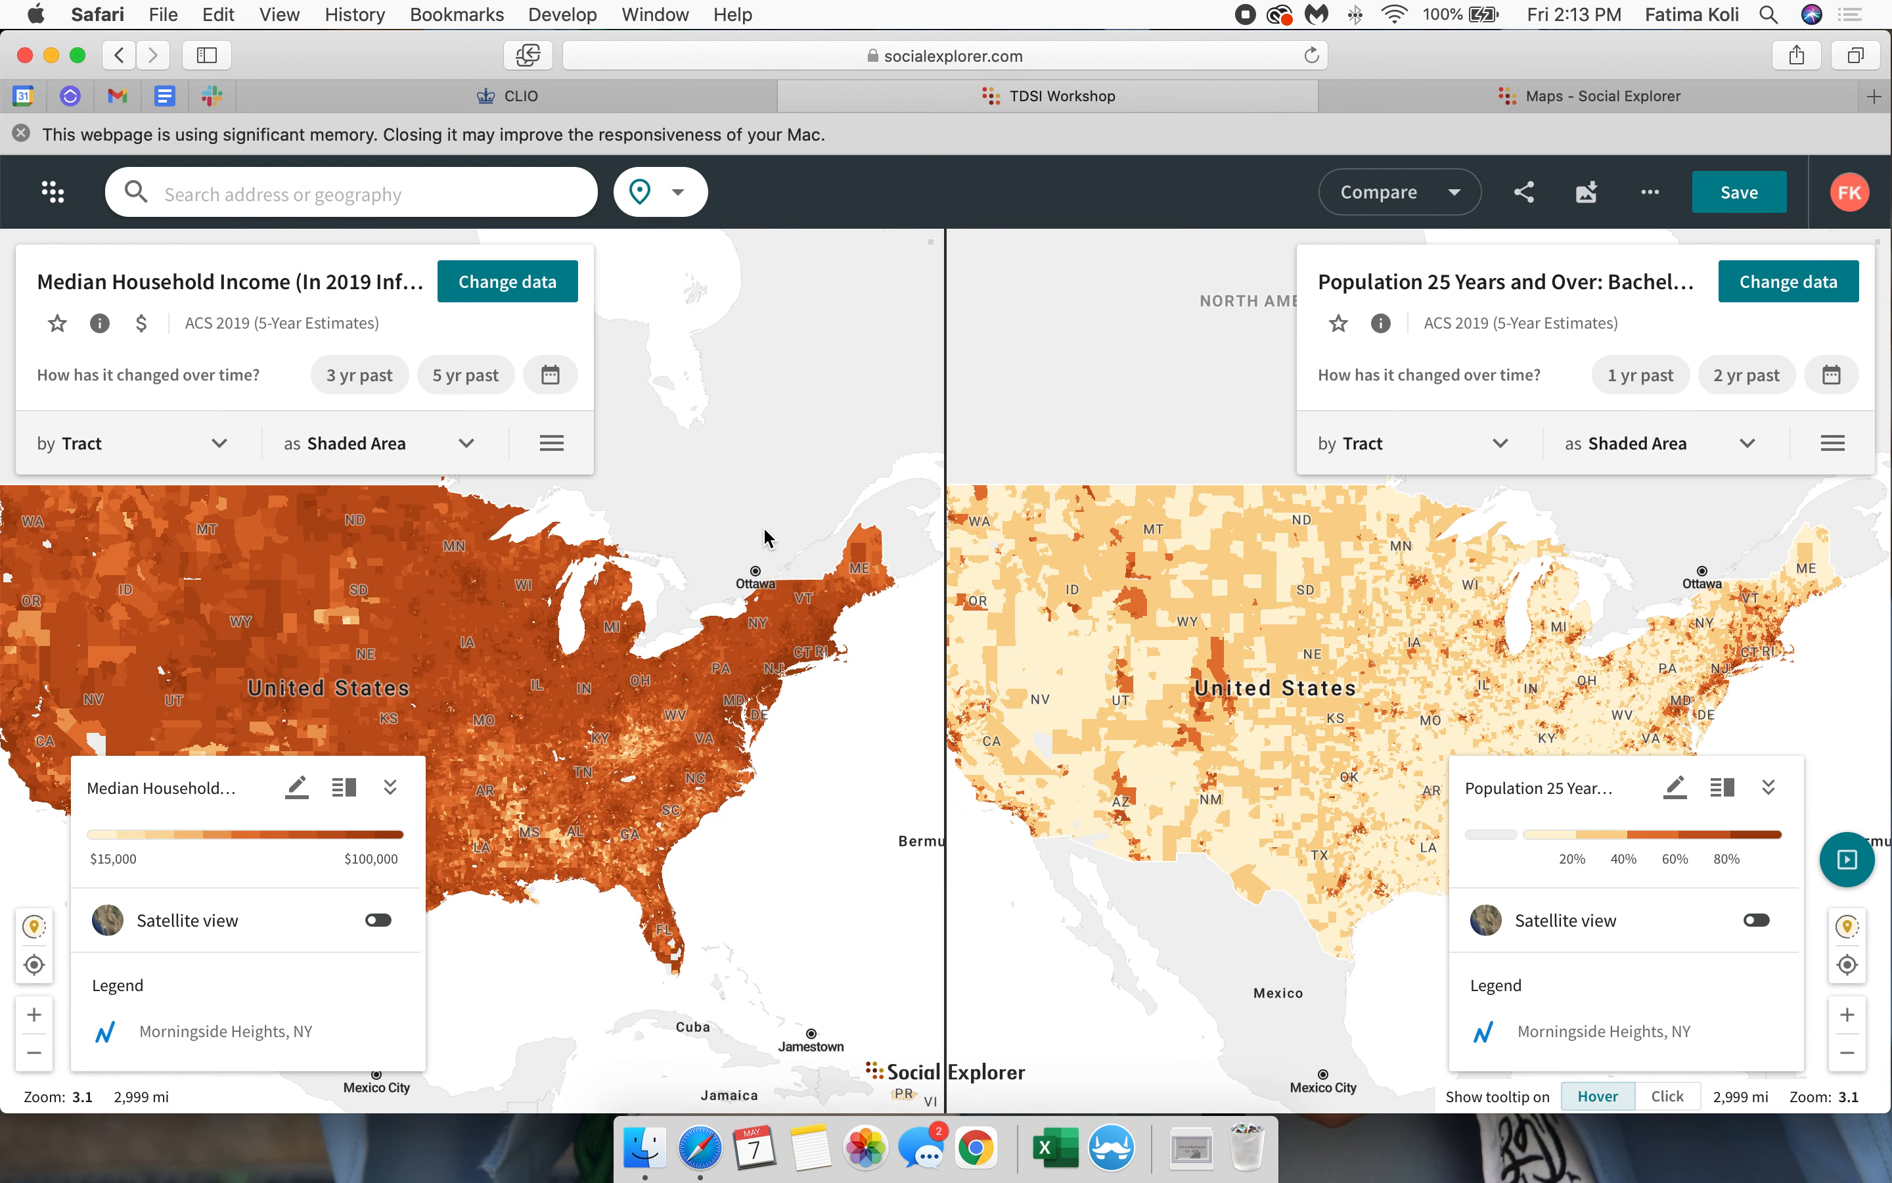
{"action": "left_click", "coordinate": [1376, 192]}
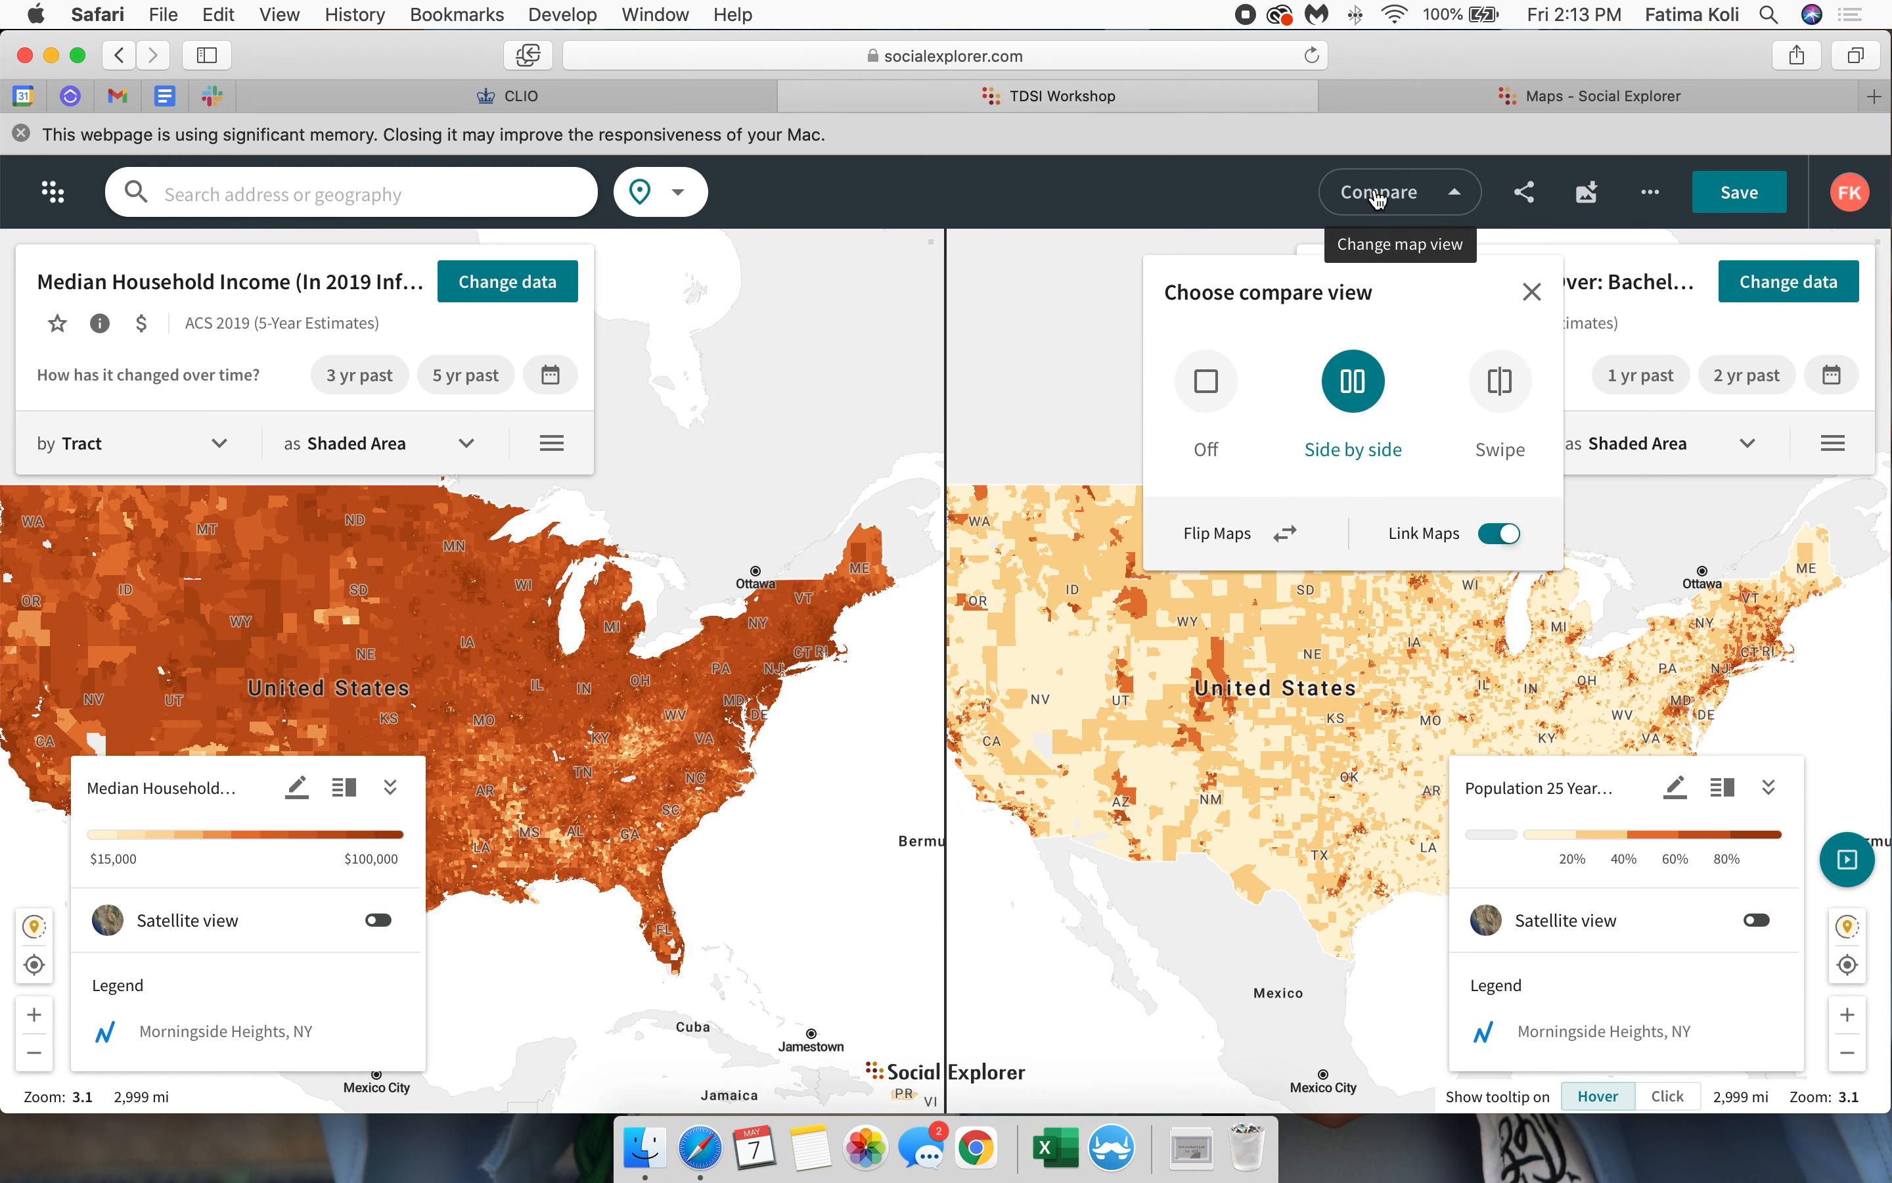
{"action": "left_click", "coordinate": [1207, 381]}
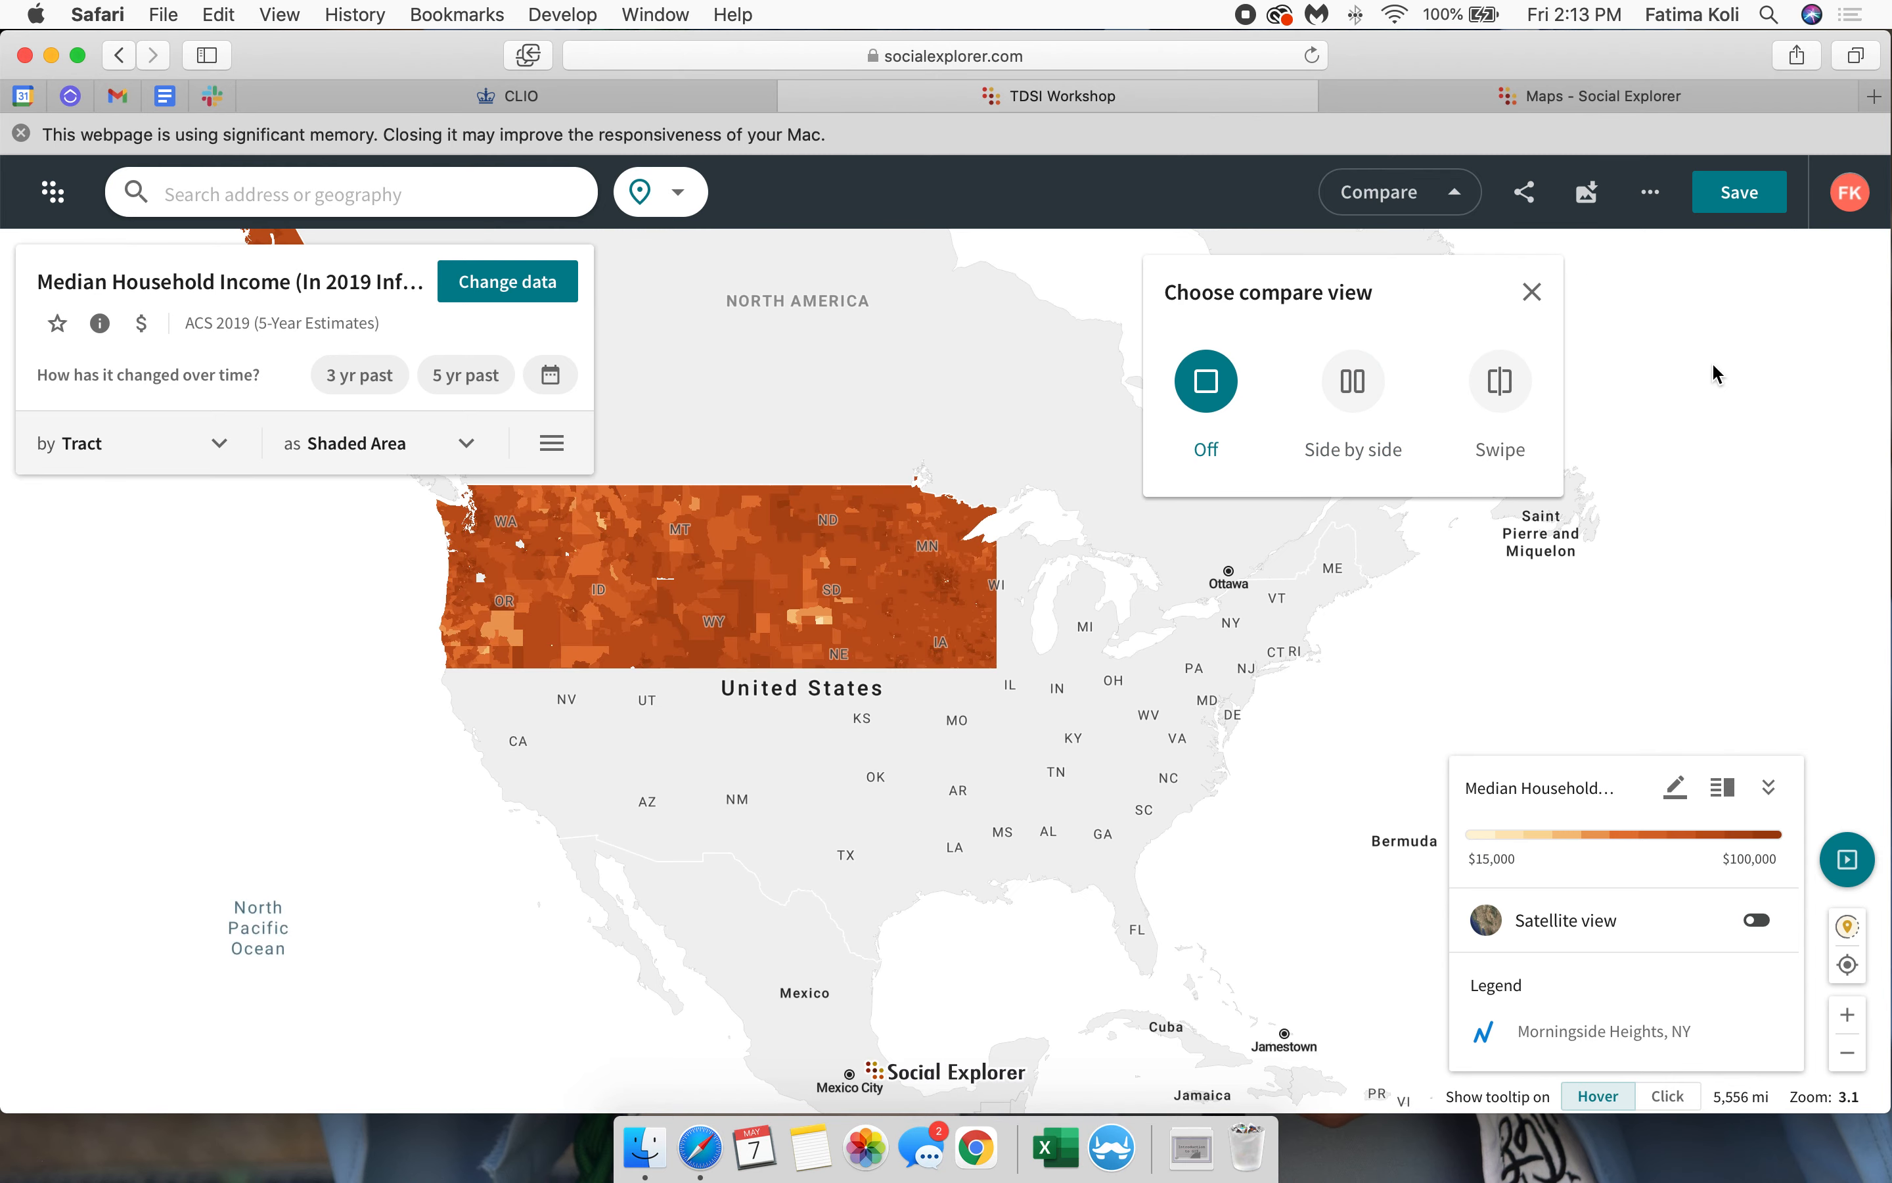
{"action": "left_click", "coordinate": [1532, 299]}
{"action": "left_click", "coordinate": [21, 134]}
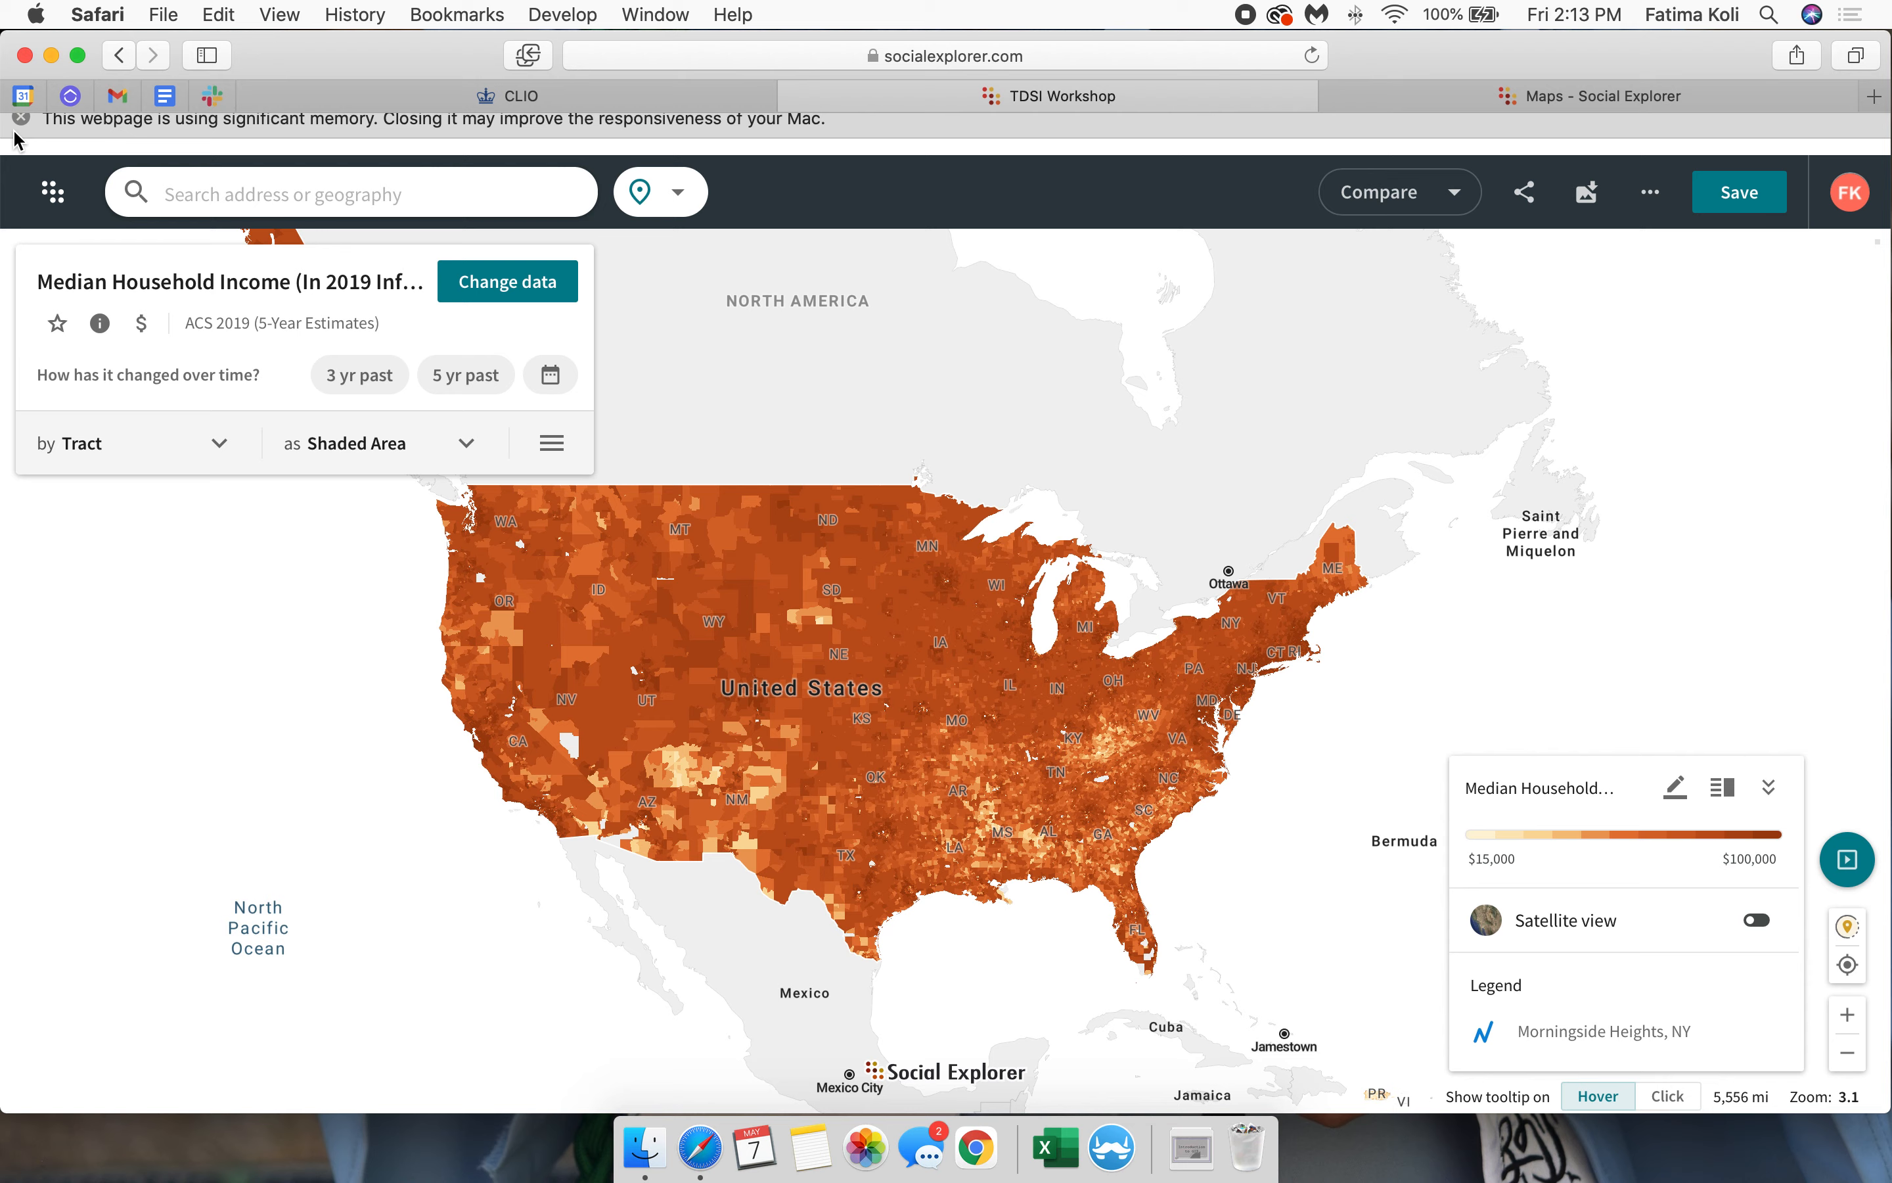
Step: Change the map data to the 2019 Race category and map Total Population: White Alone
{"action": "left_click_drag", "start_coordinate": [448, 512], "coordinate": [527, 534]}
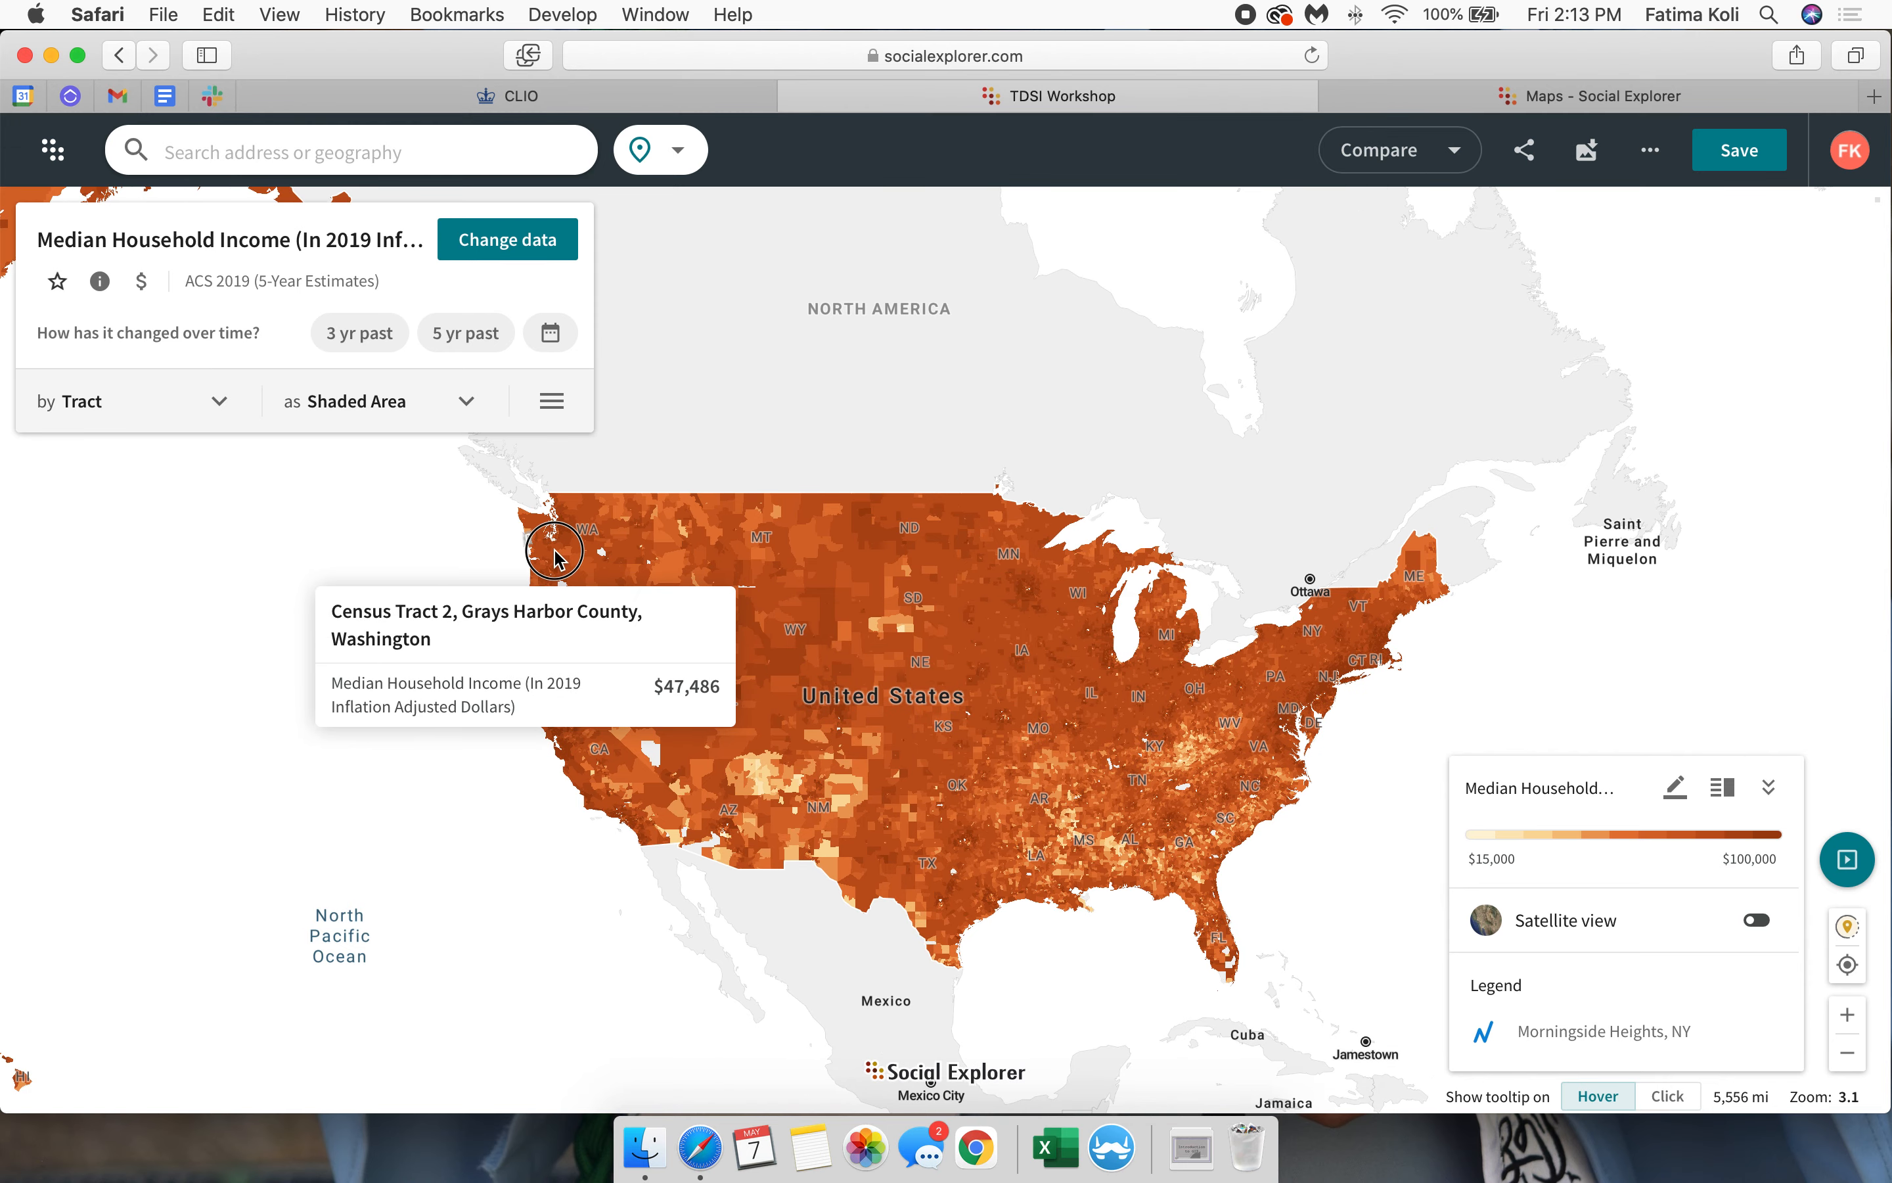
{"action": "left_click", "coordinate": [144, 399]}
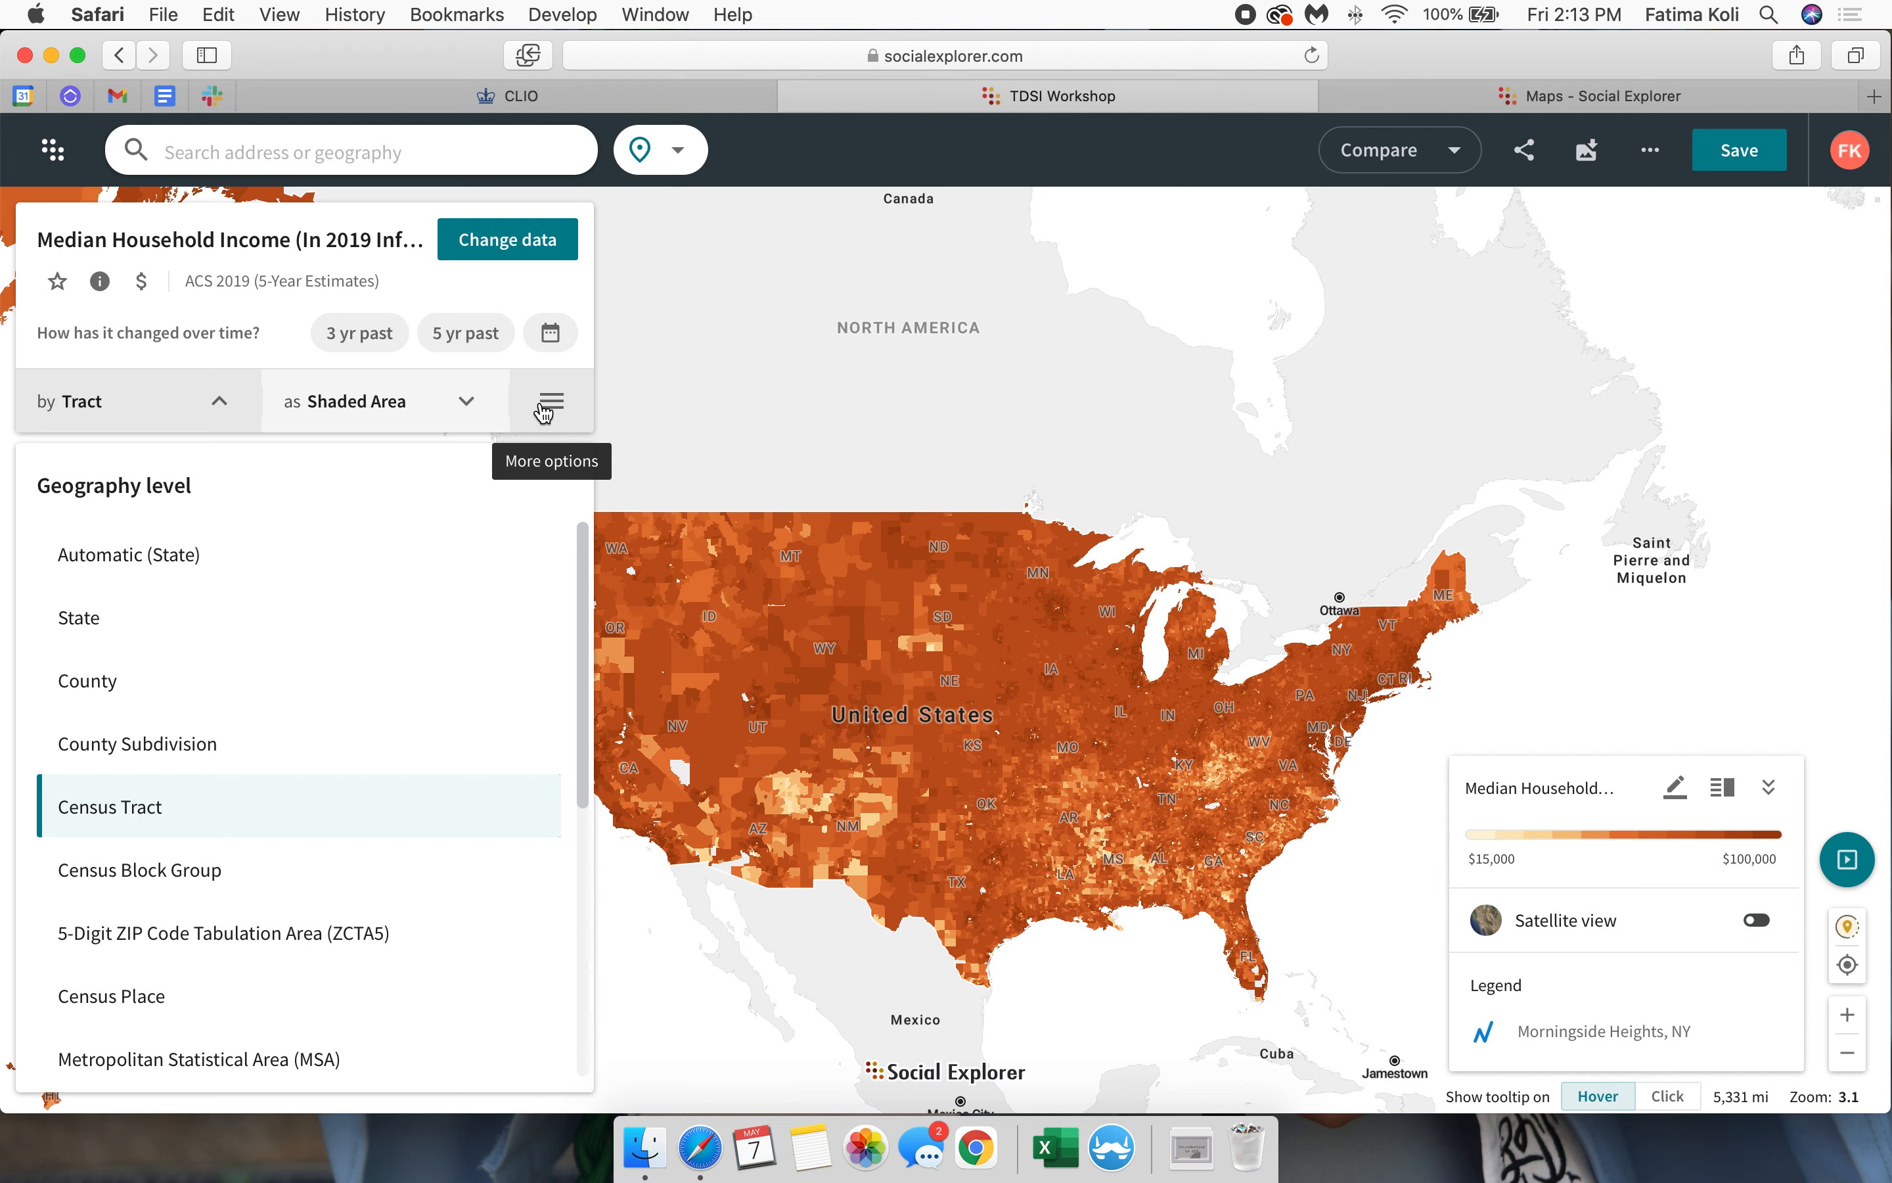
{"action": "left_click", "coordinate": [508, 240]}
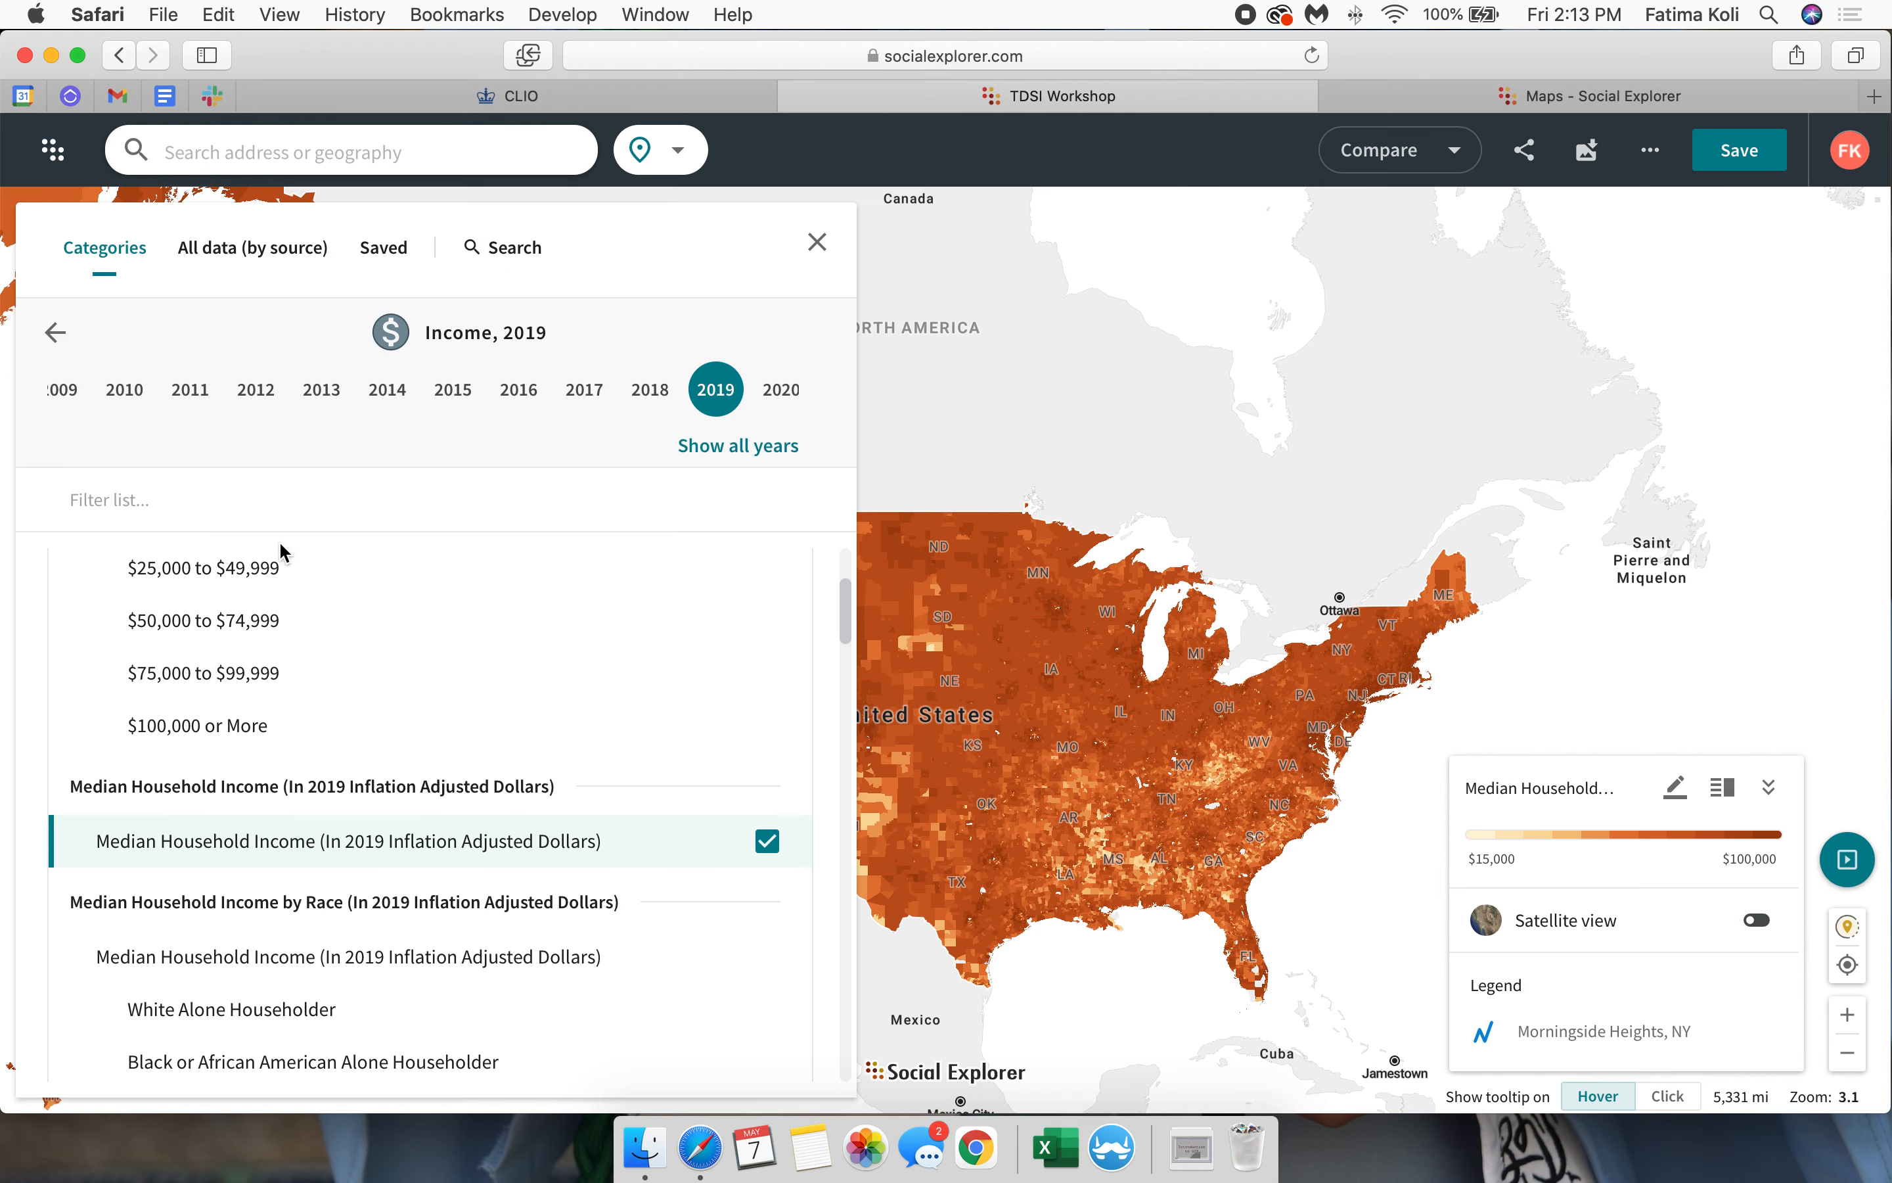
{"action": "scroll", "coordinate": [300, 542], "scroll_direction": "up", "scroll_amount": 10}
{"action": "left_click", "coordinate": [56, 335]}
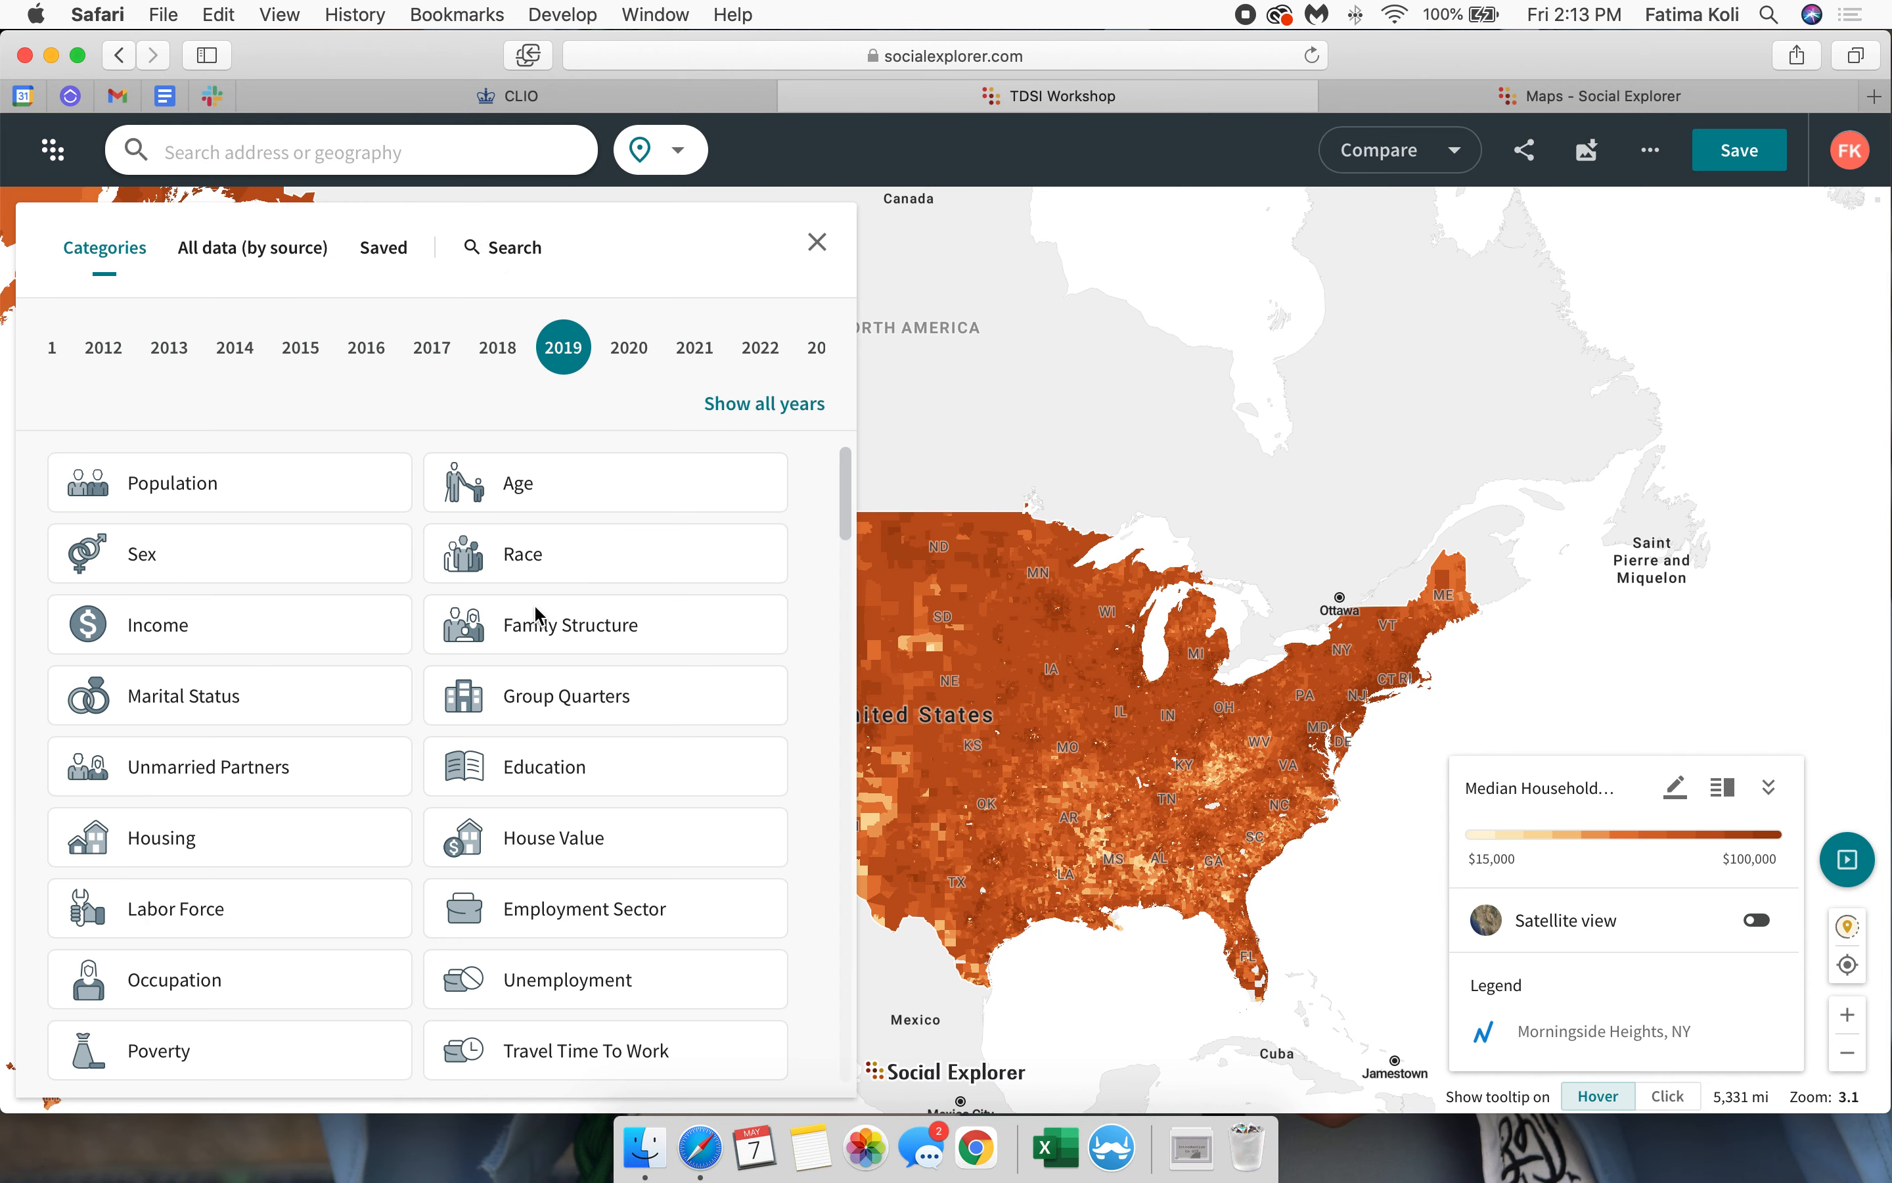
{"action": "left_click", "coordinate": [561, 585]}
{"action": "scroll", "coordinate": [300, 709], "scroll_direction": "down", "scroll_amount": 1}
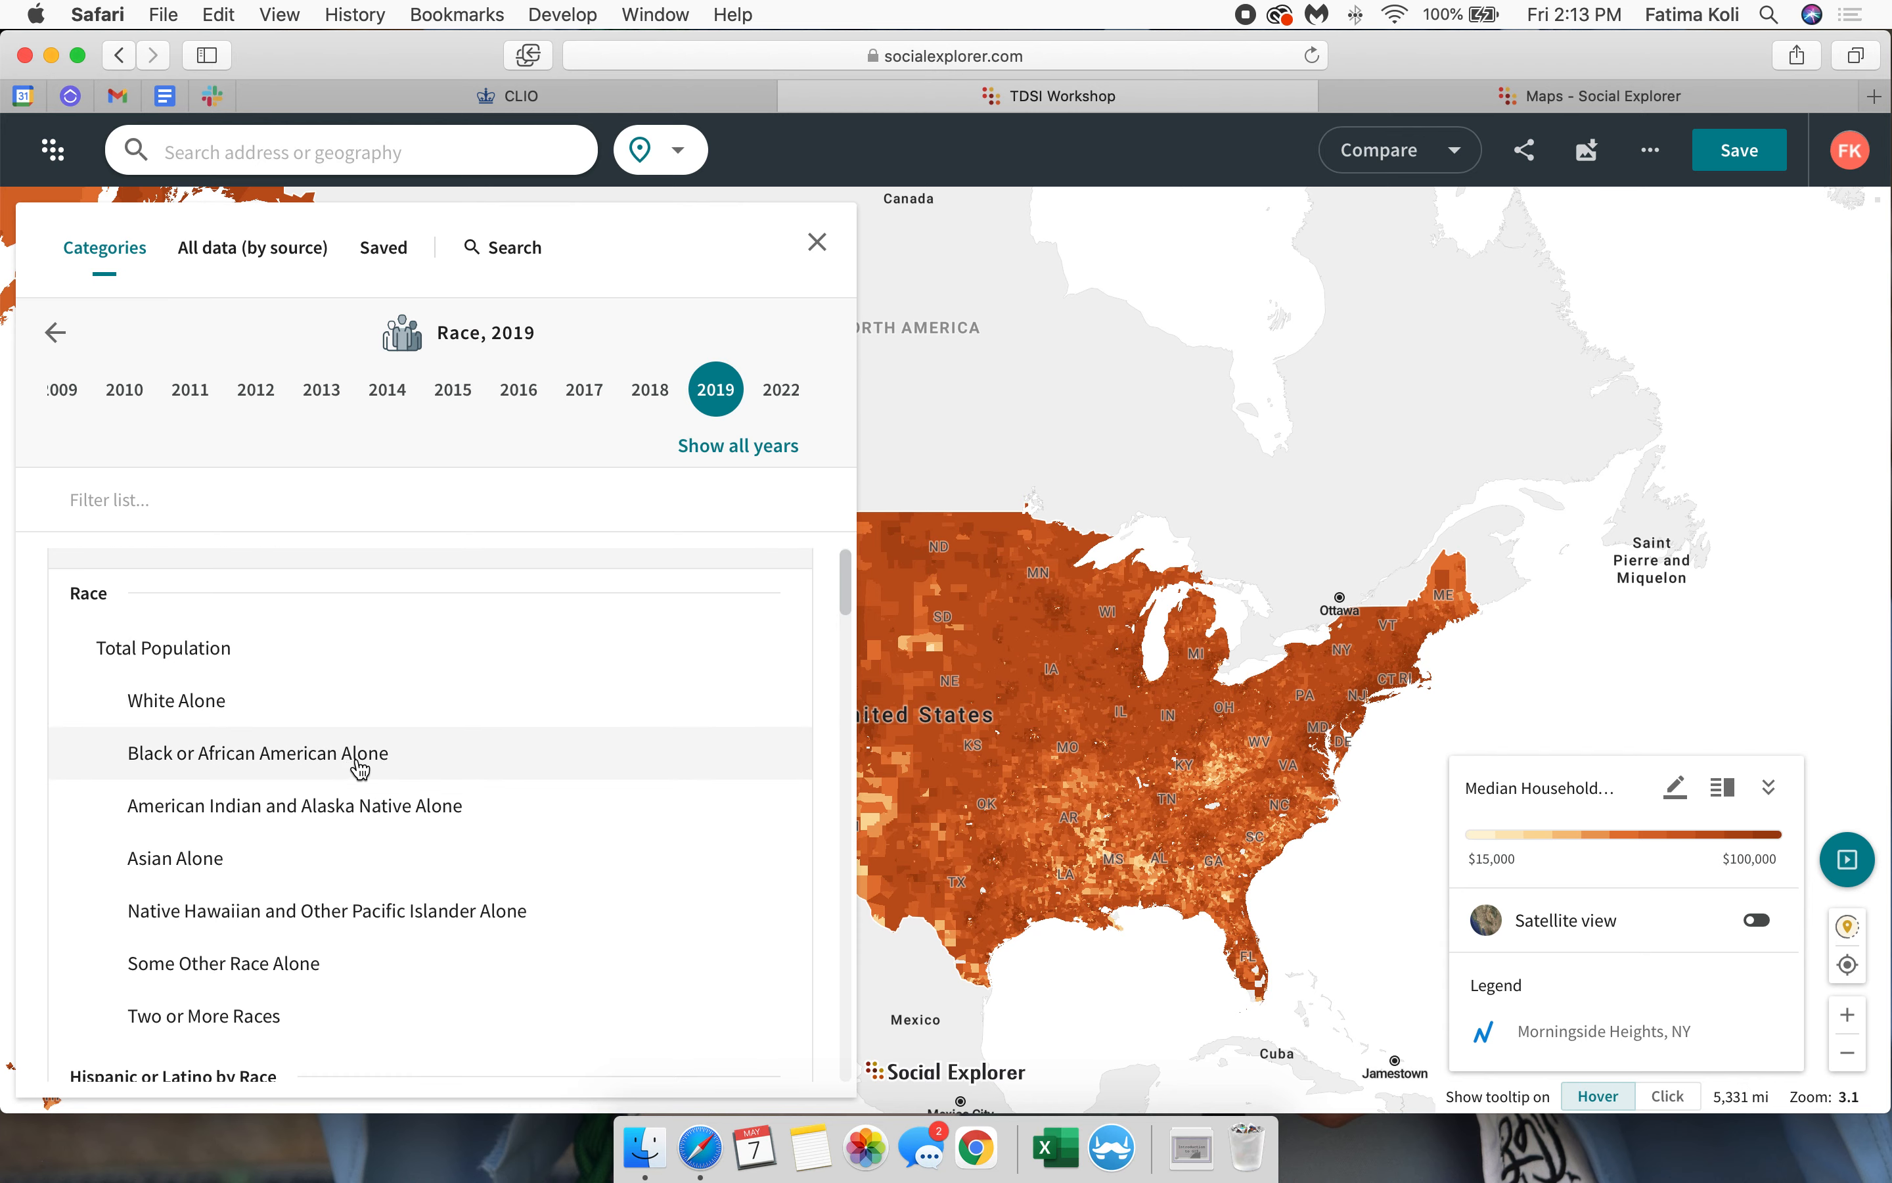
{"action": "left_click", "coordinate": [315, 716]}
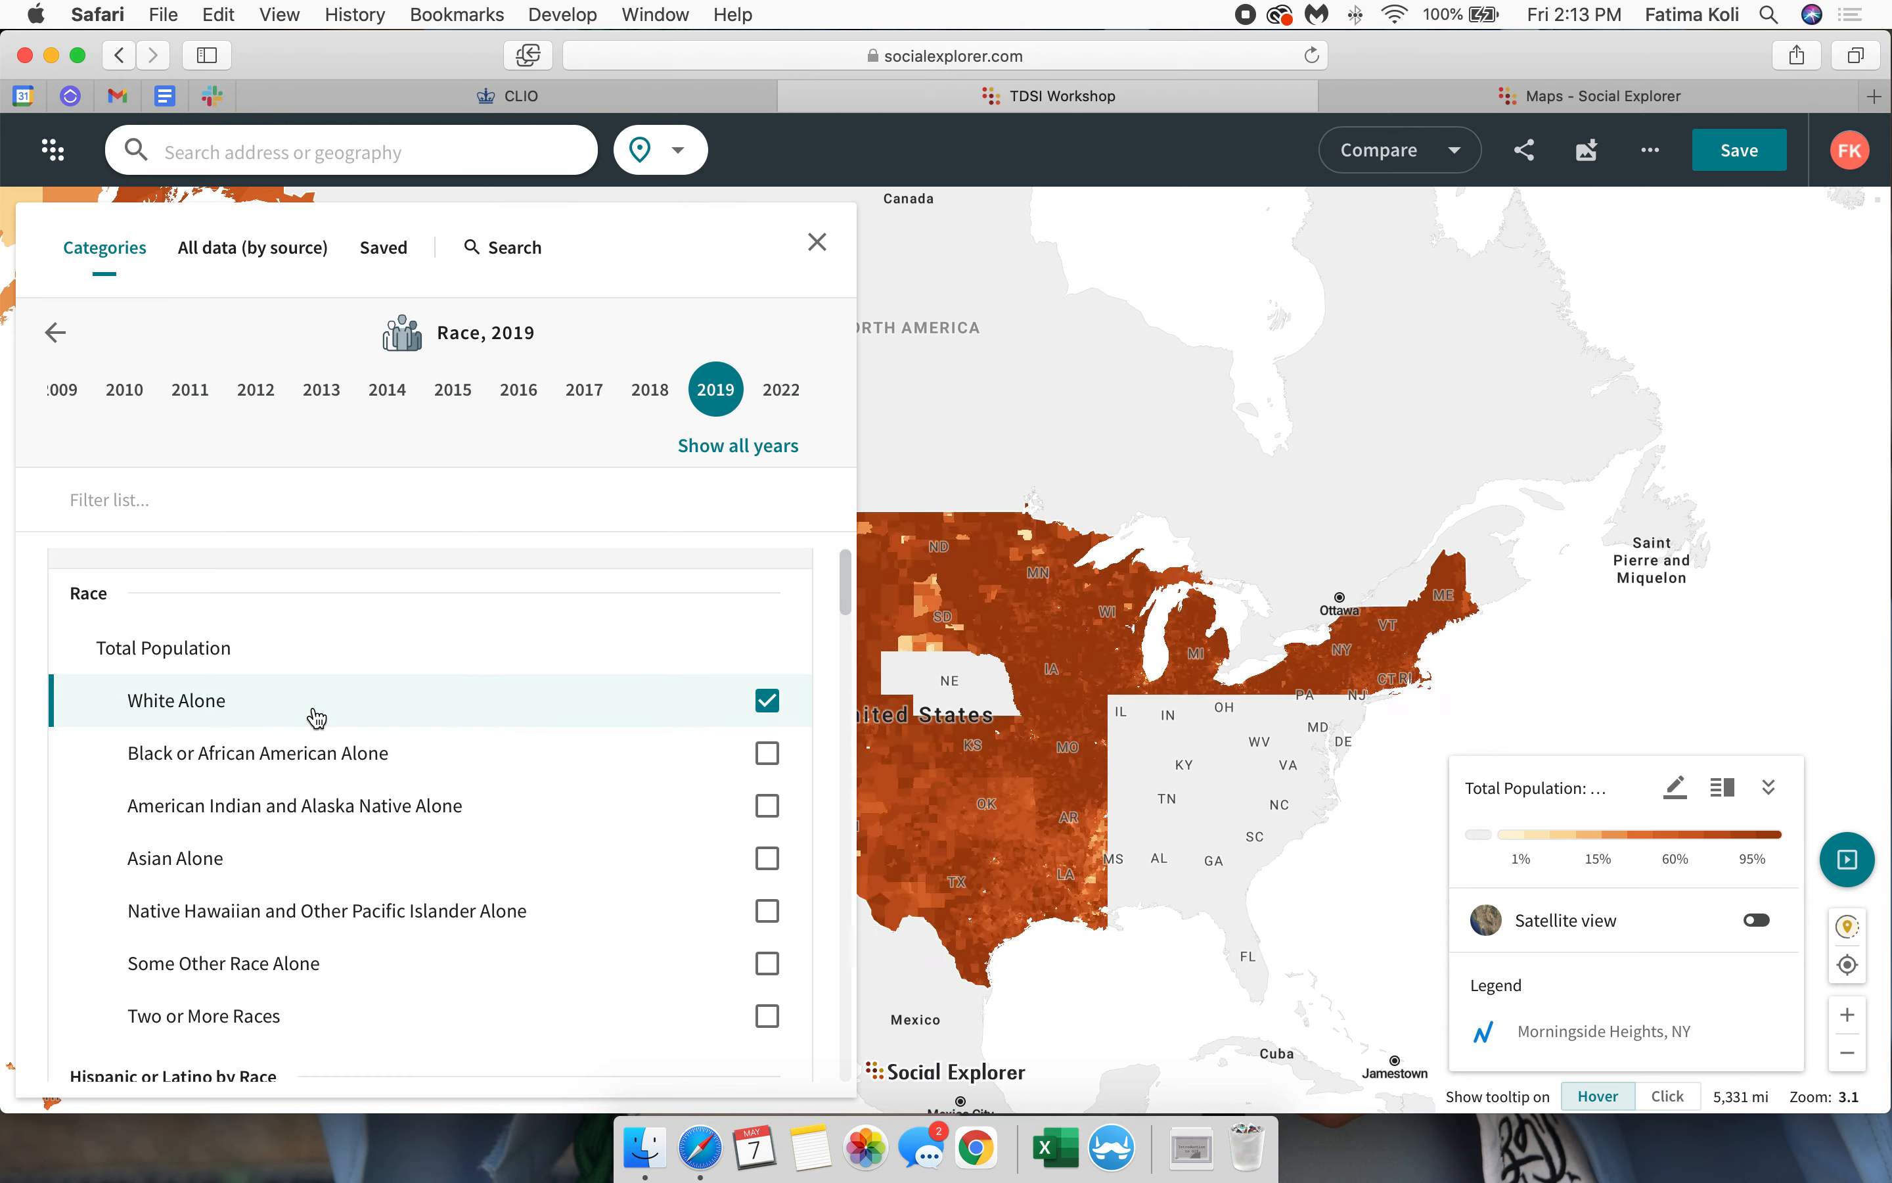
{"action": "left_click", "coordinate": [817, 241]}
Step: Set the White Alone map's geography level to County and close the level options
{"action": "left_click", "coordinate": [108, 423]}
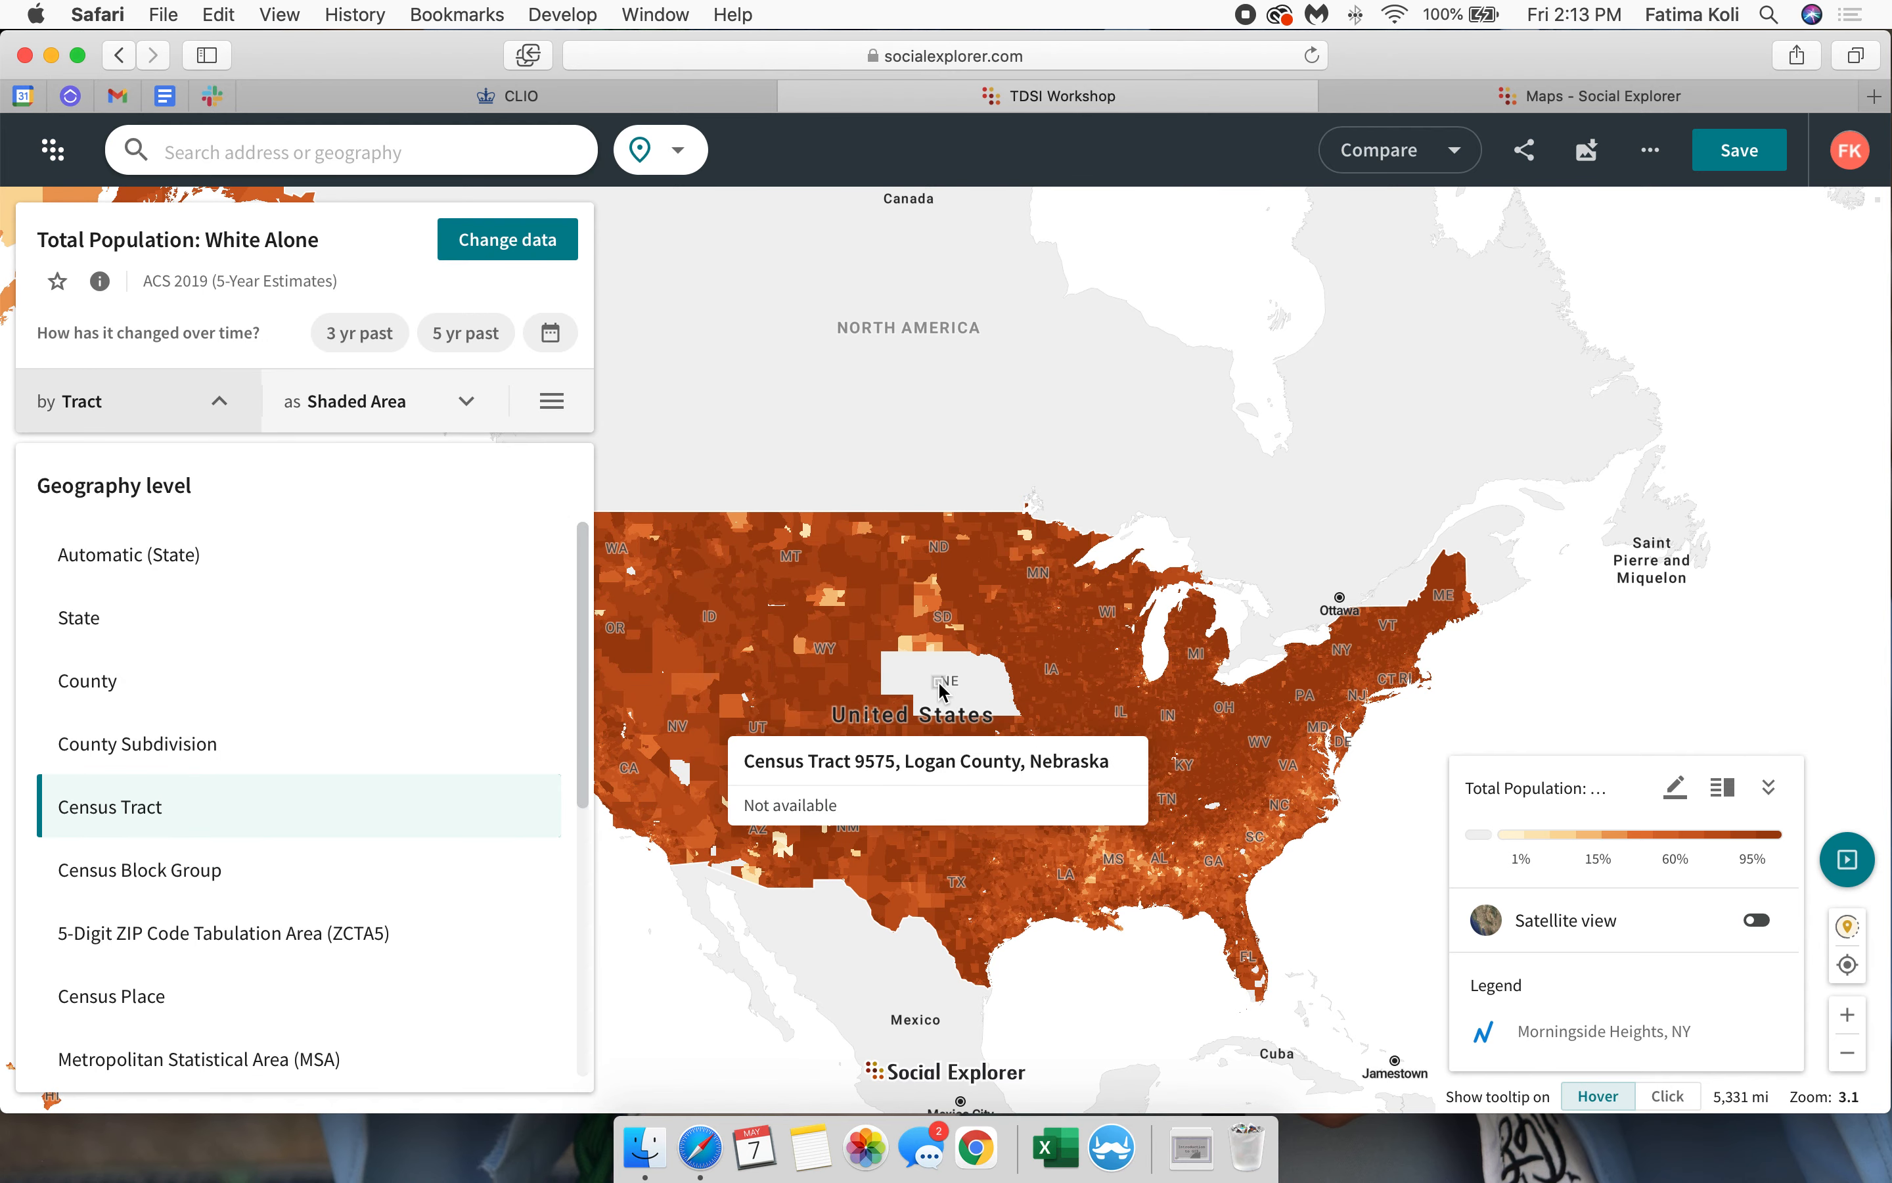
{"action": "left_click", "coordinate": [113, 685]}
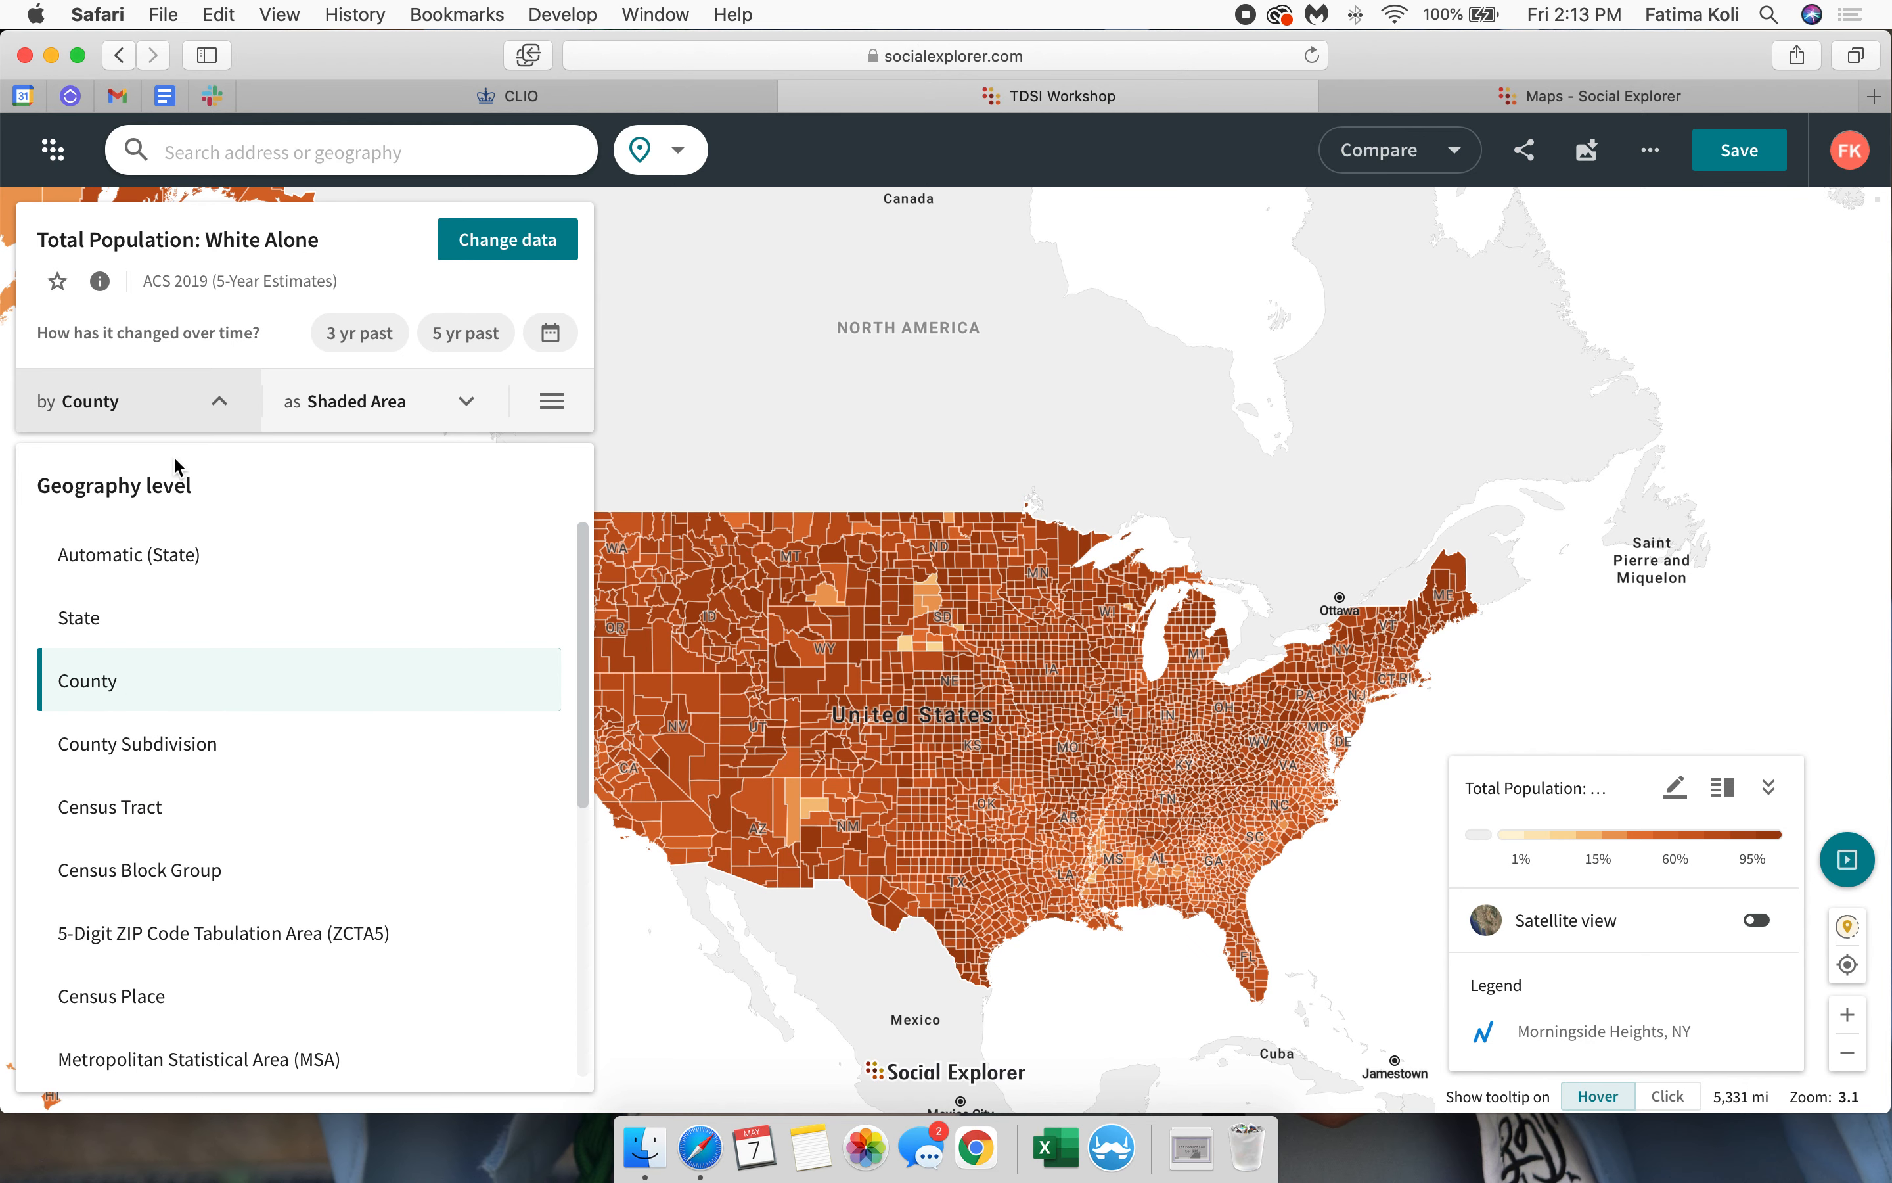
{"action": "left_click", "coordinate": [181, 373]}
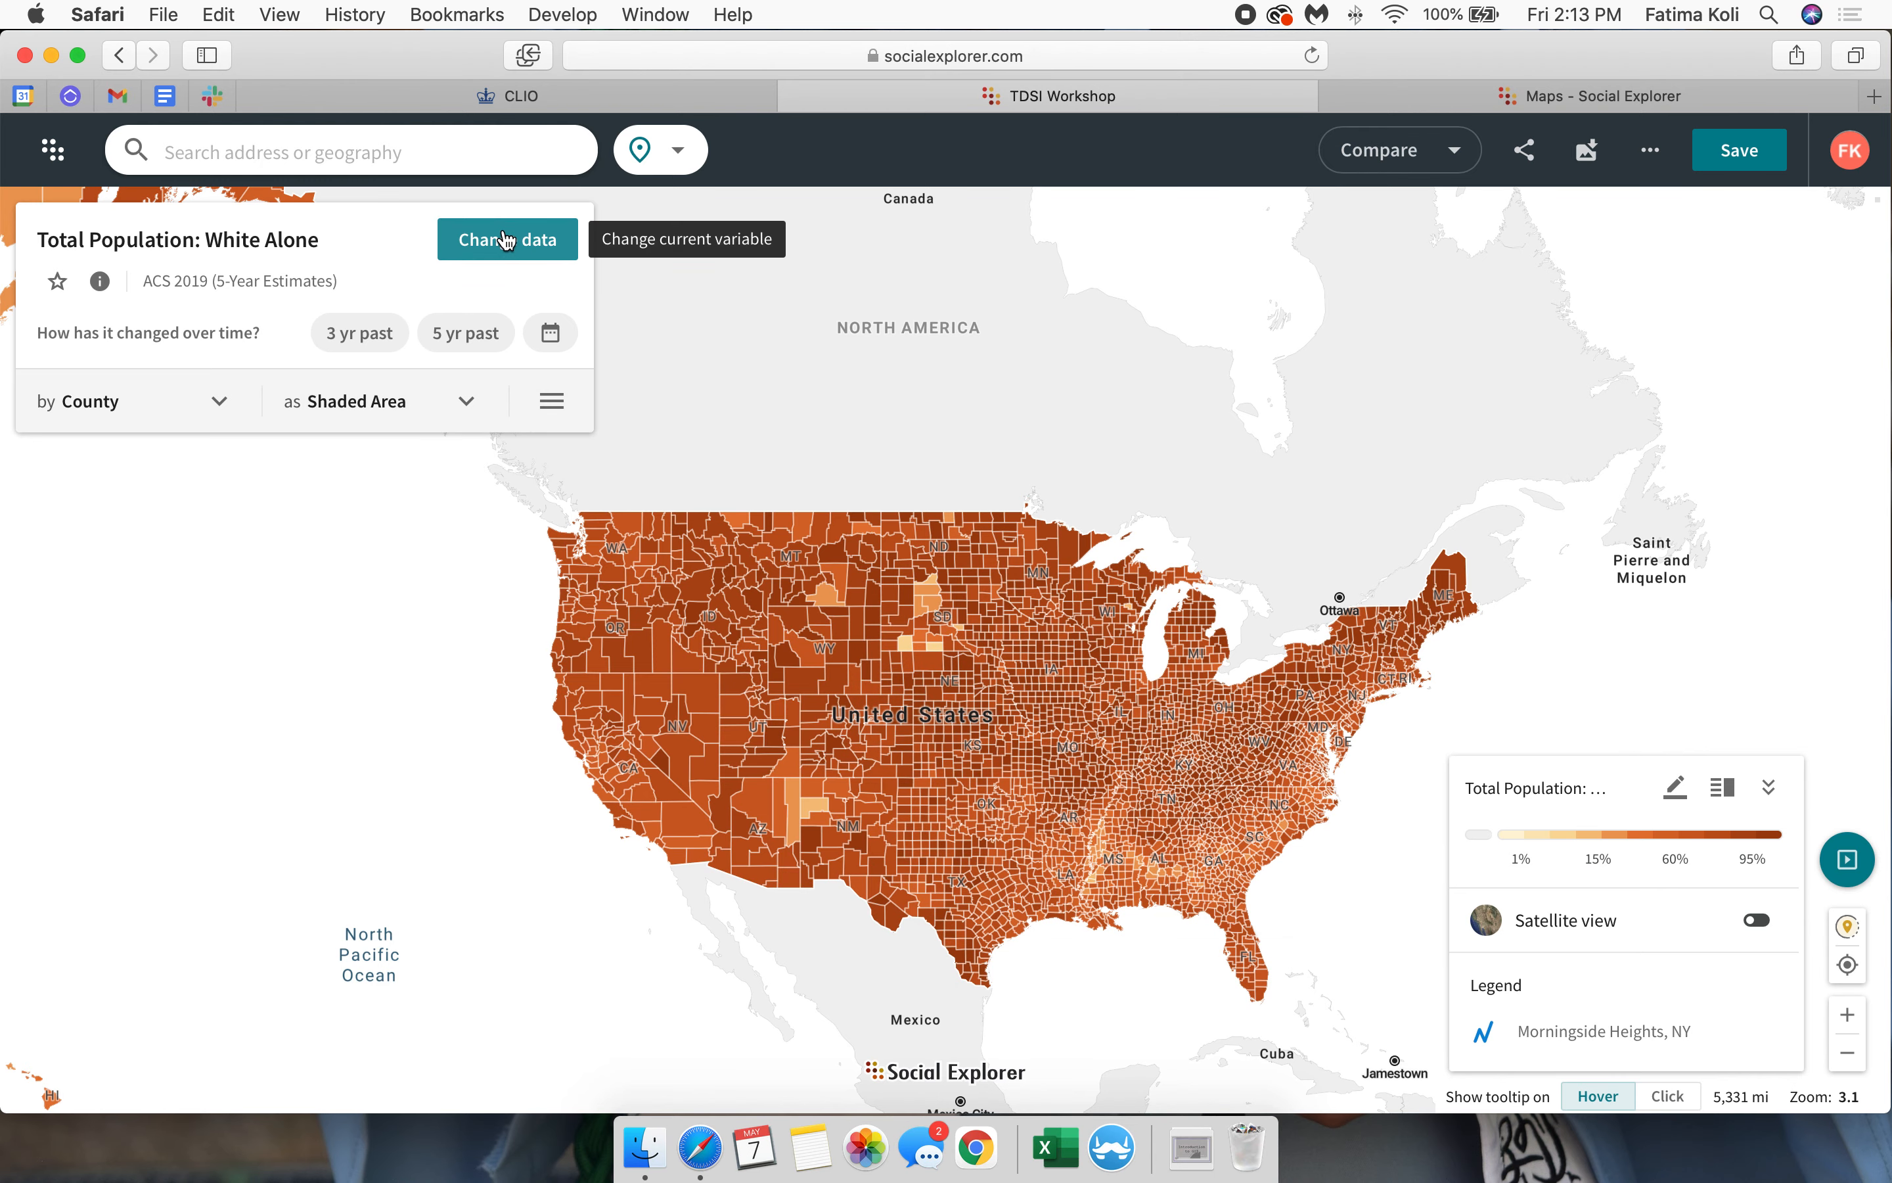
Step: Add Black or African American Alone to the mapped race variables and show its color scale in the legend
{"action": "left_click", "coordinate": [506, 238]}
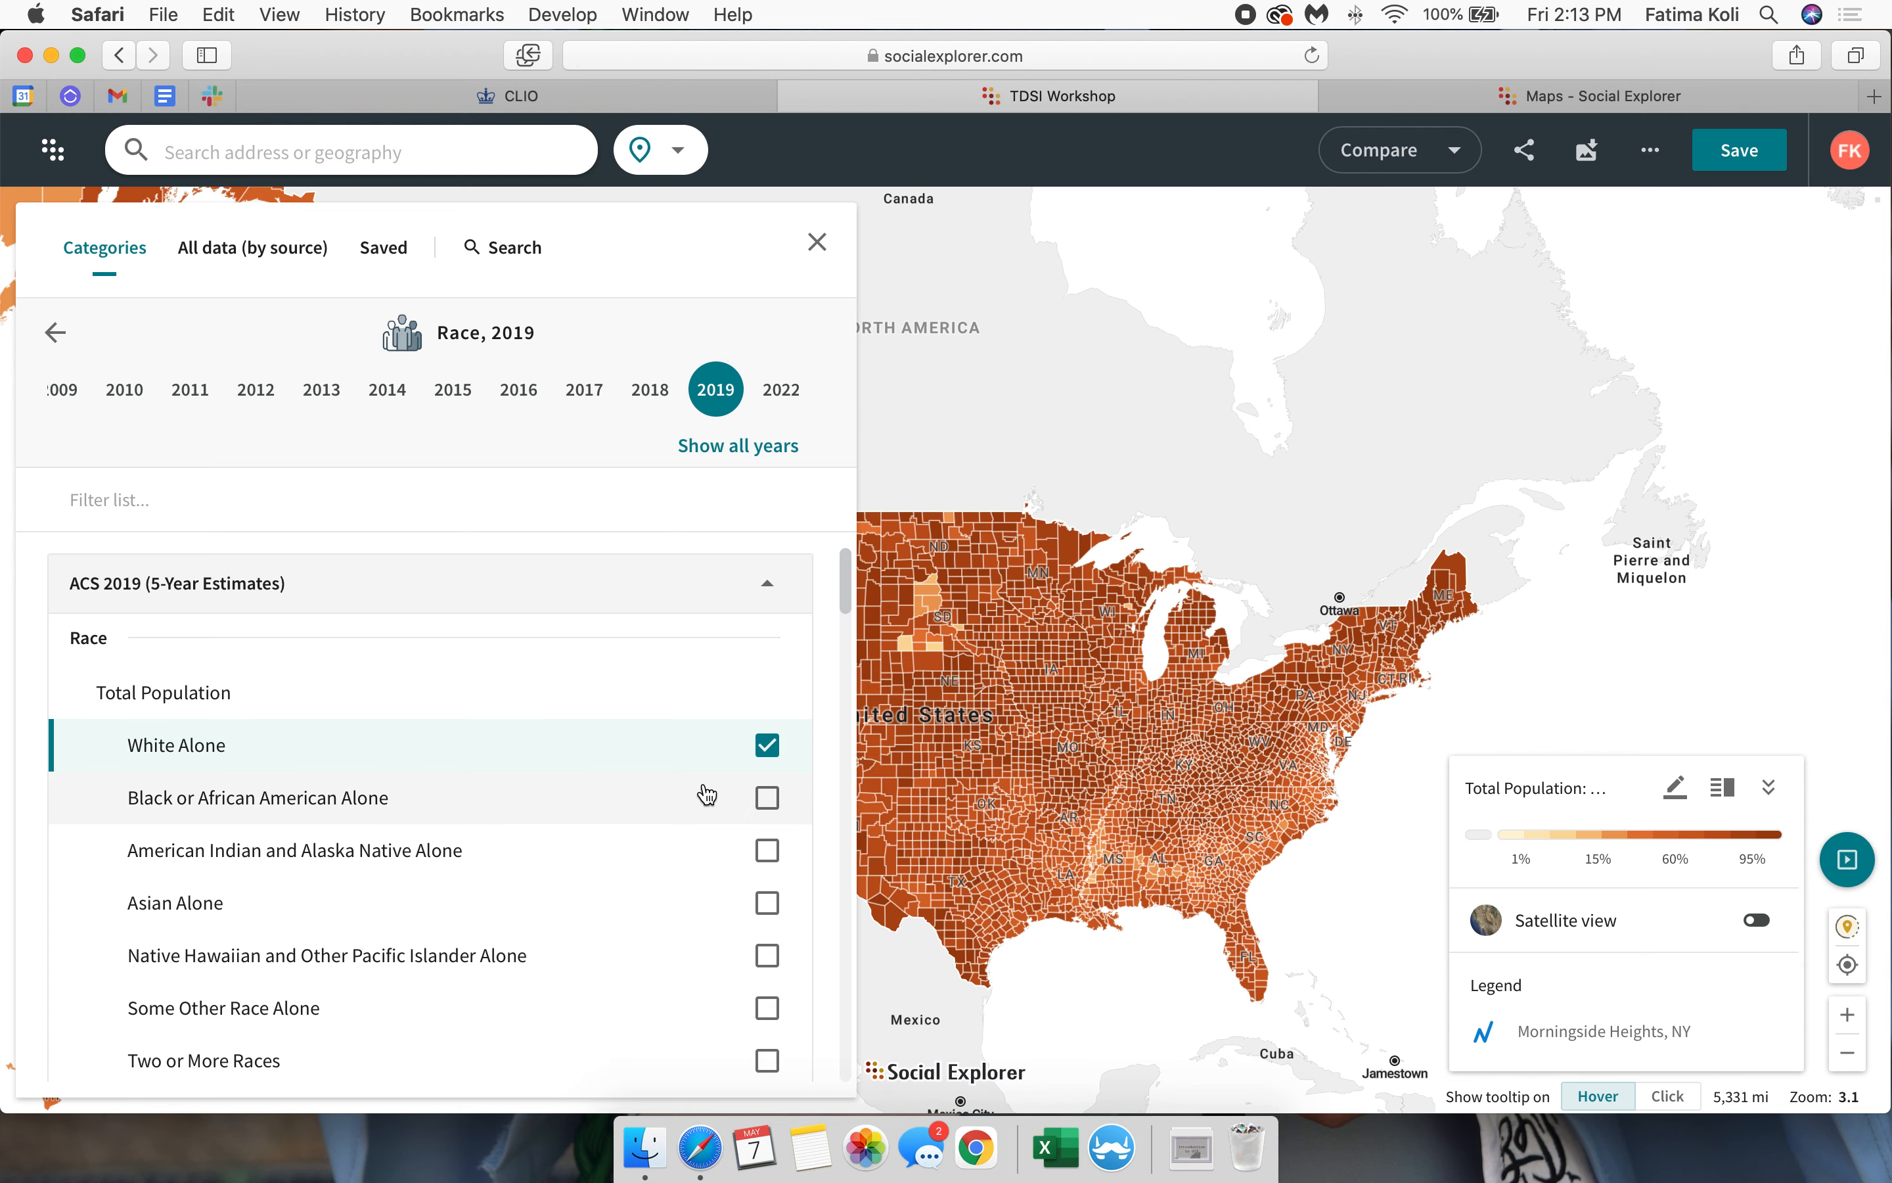
{"action": "scroll", "coordinate": [625, 862], "scroll_direction": "down", "scroll_amount": 5}
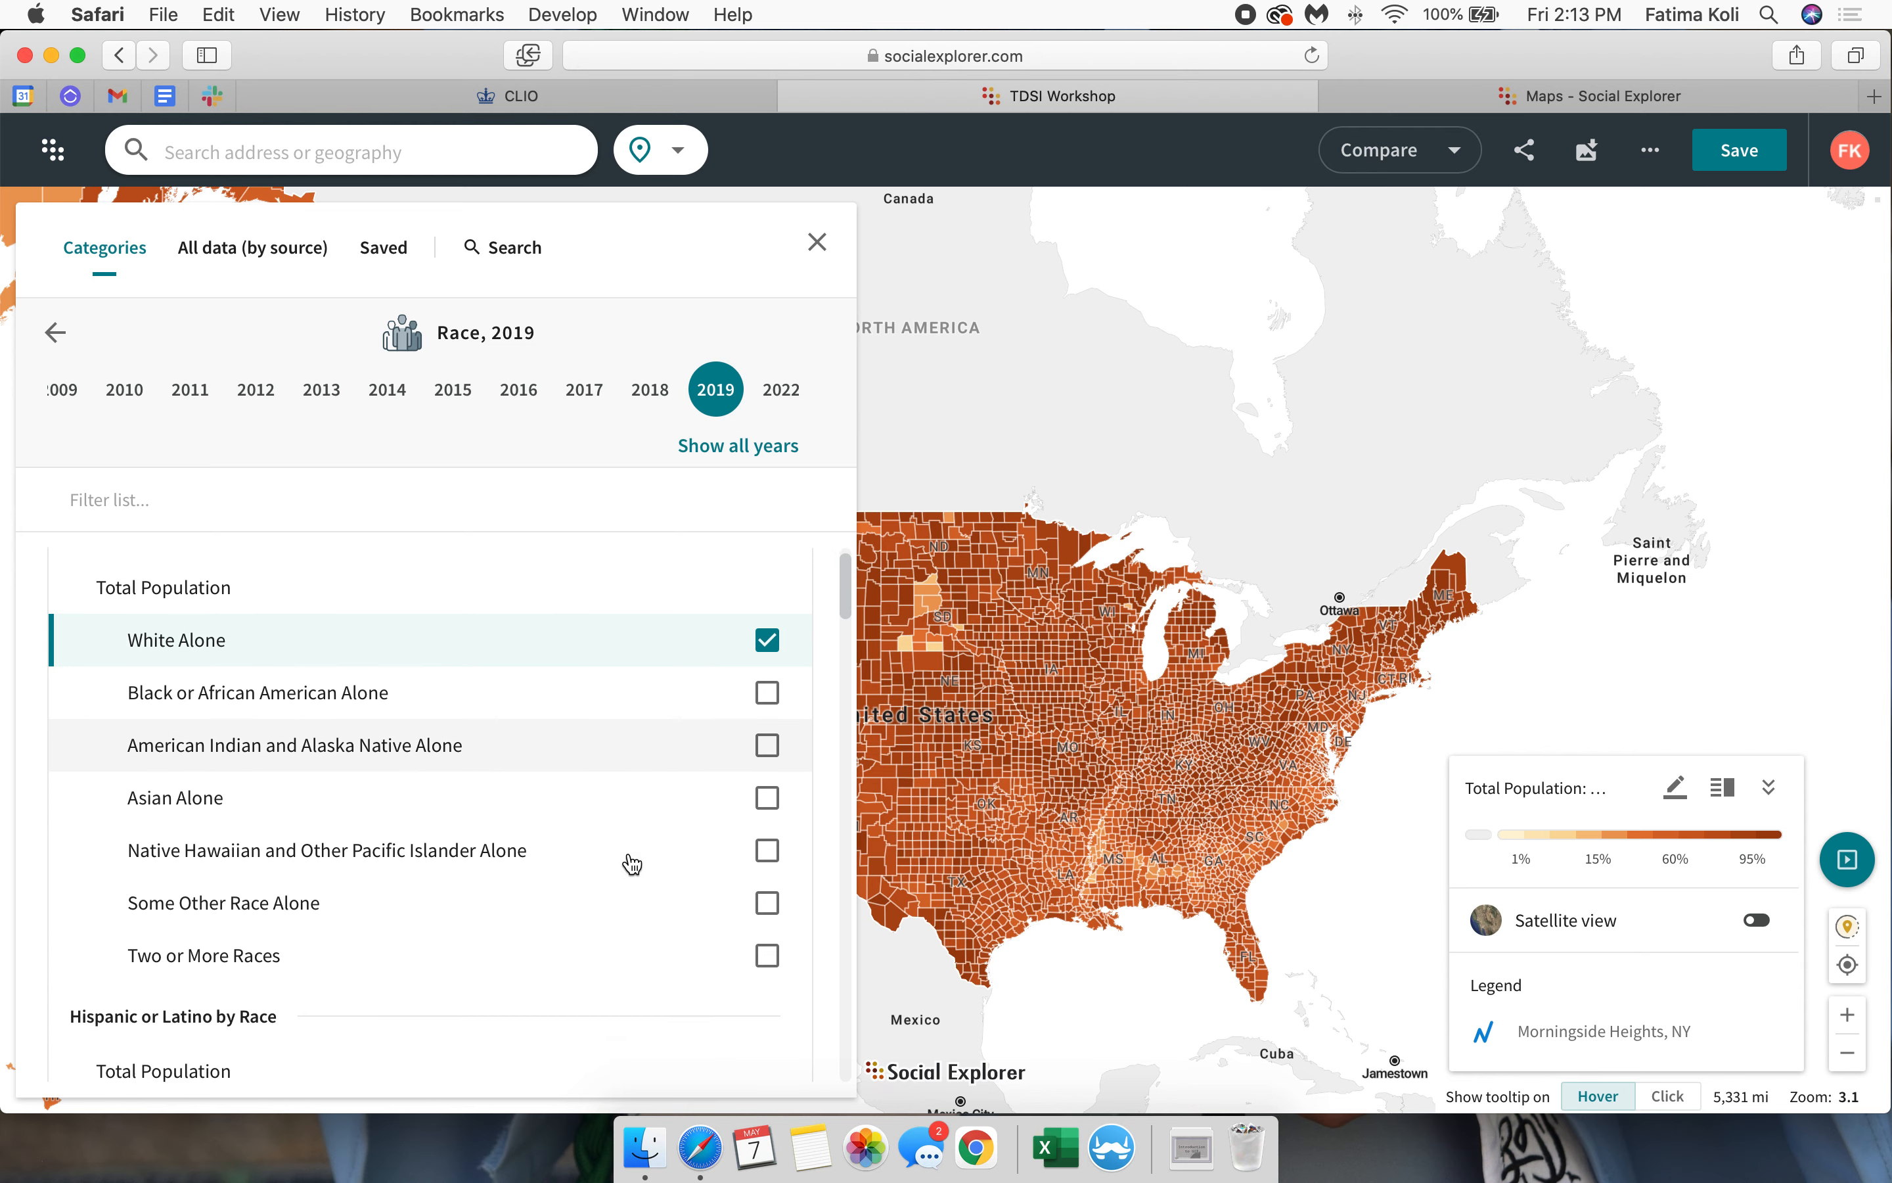
{"action": "scroll", "coordinate": [469, 762], "scroll_direction": "up", "scroll_amount": 2}
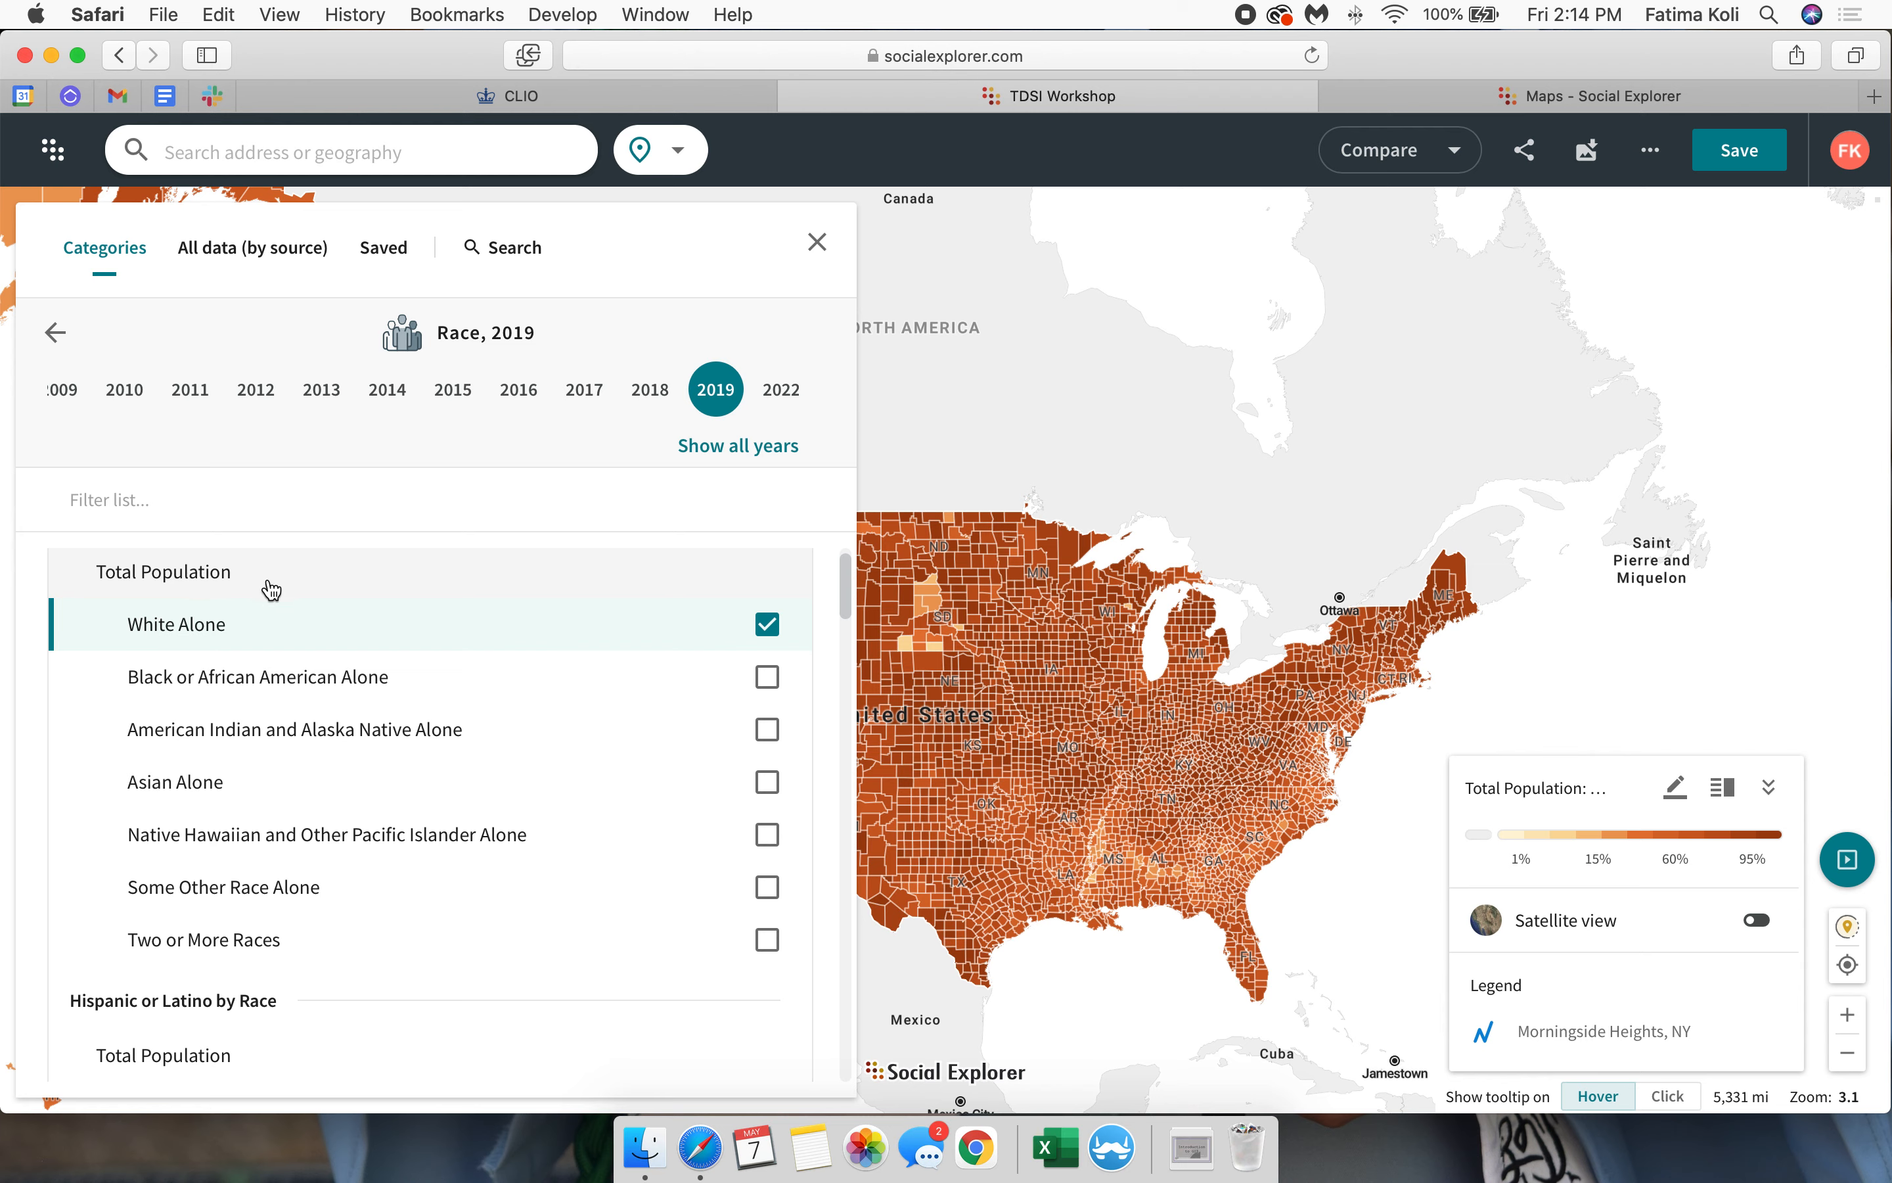
{"action": "left_click", "coordinate": [768, 677]}
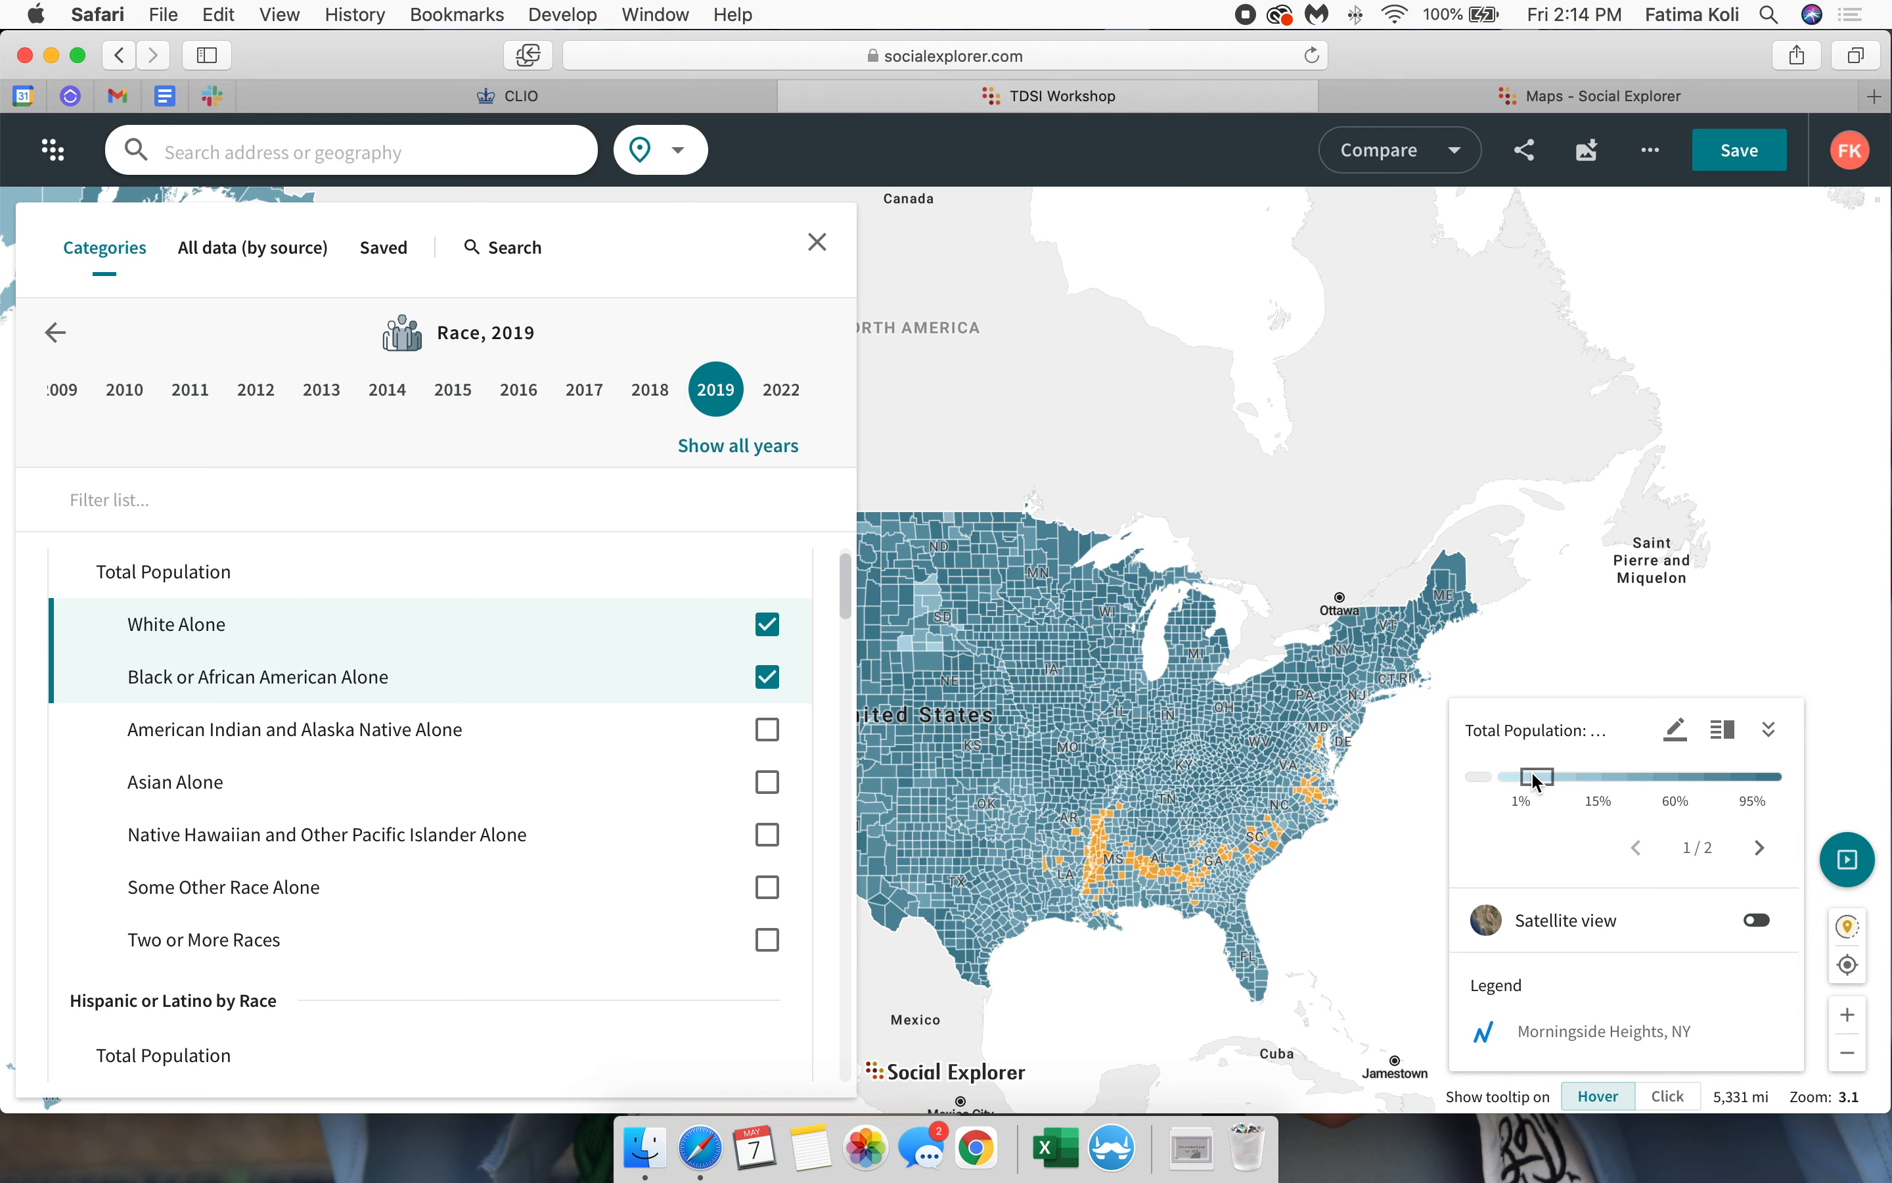
{"action": "left_click", "coordinate": [1759, 852]}
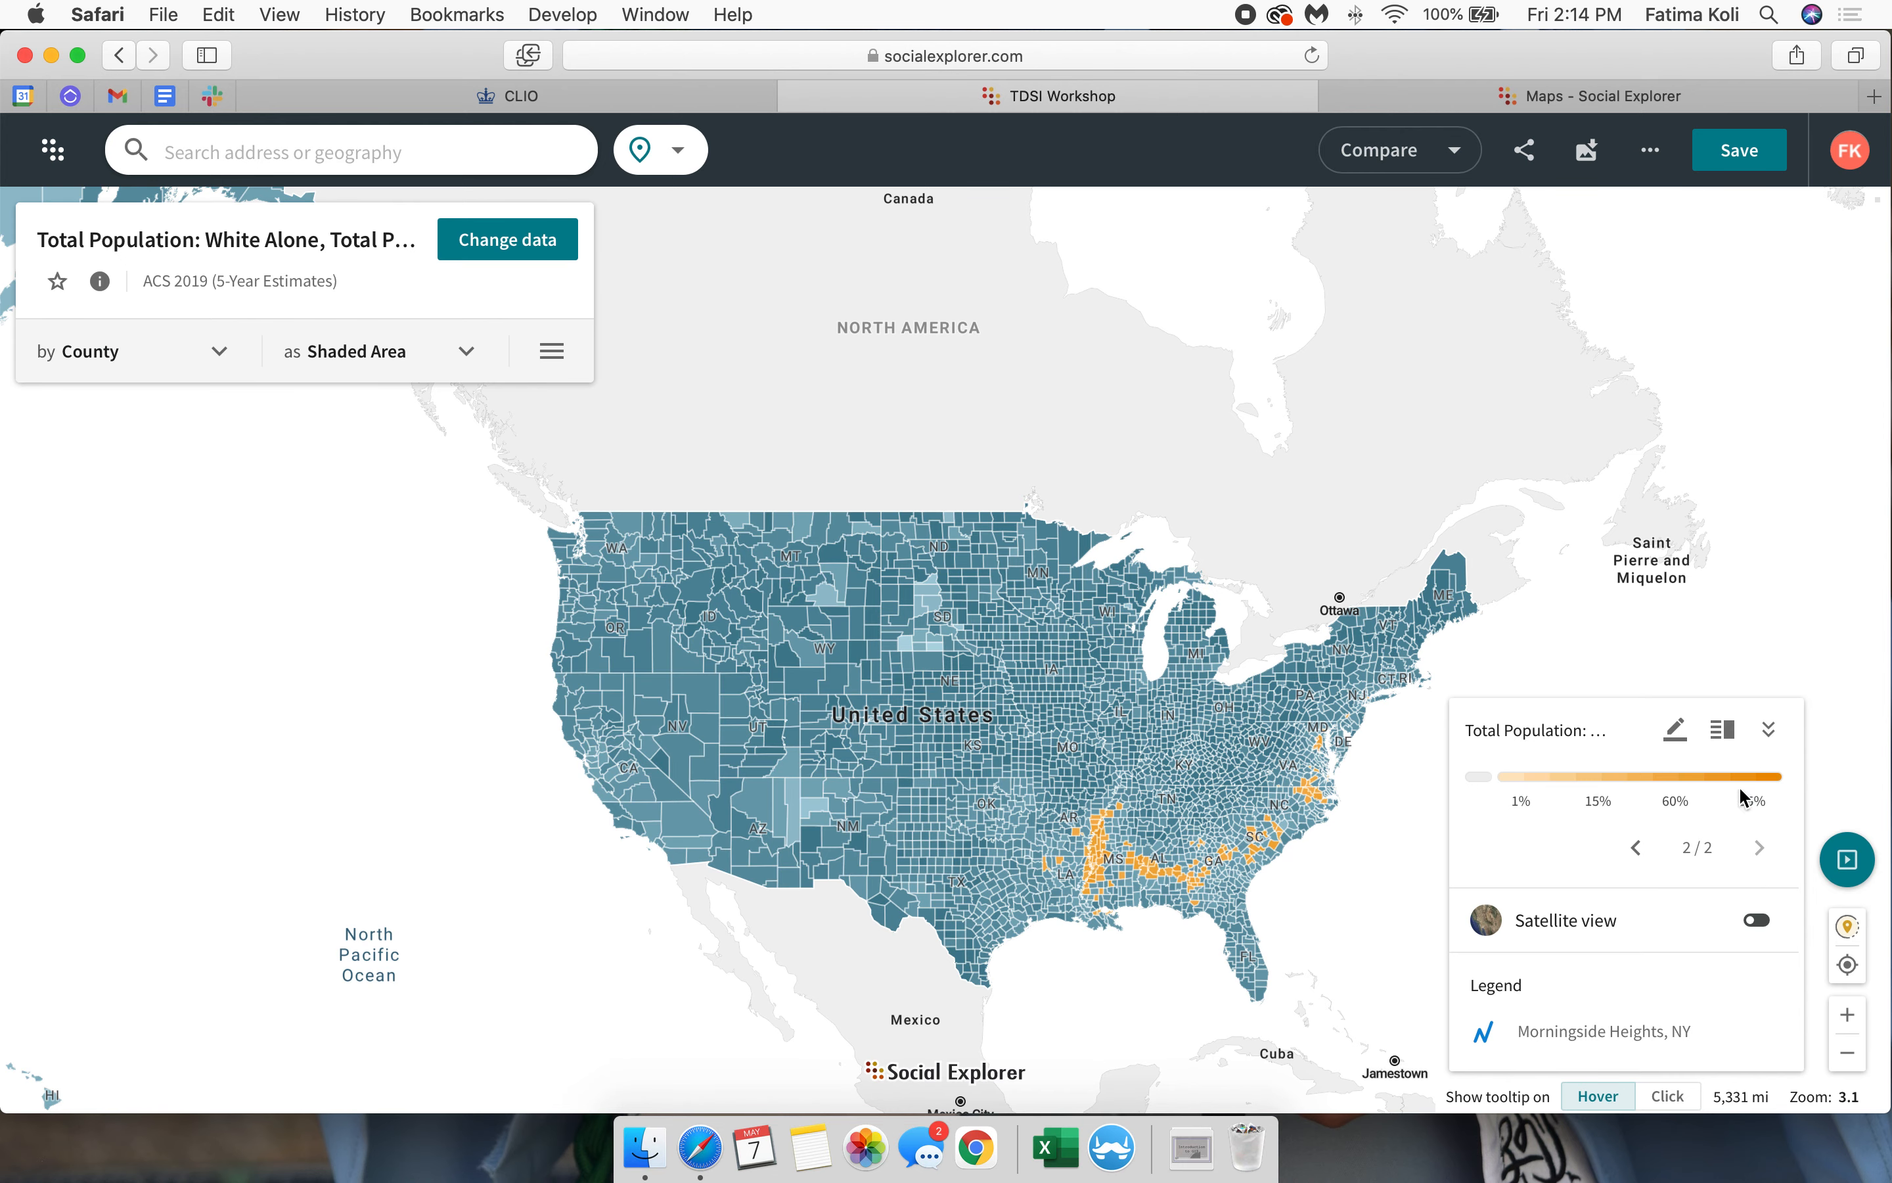
{"action": "mouse_move", "coordinate": [1250, 830]}
{"action": "mouse_move", "coordinate": [1151, 865]}
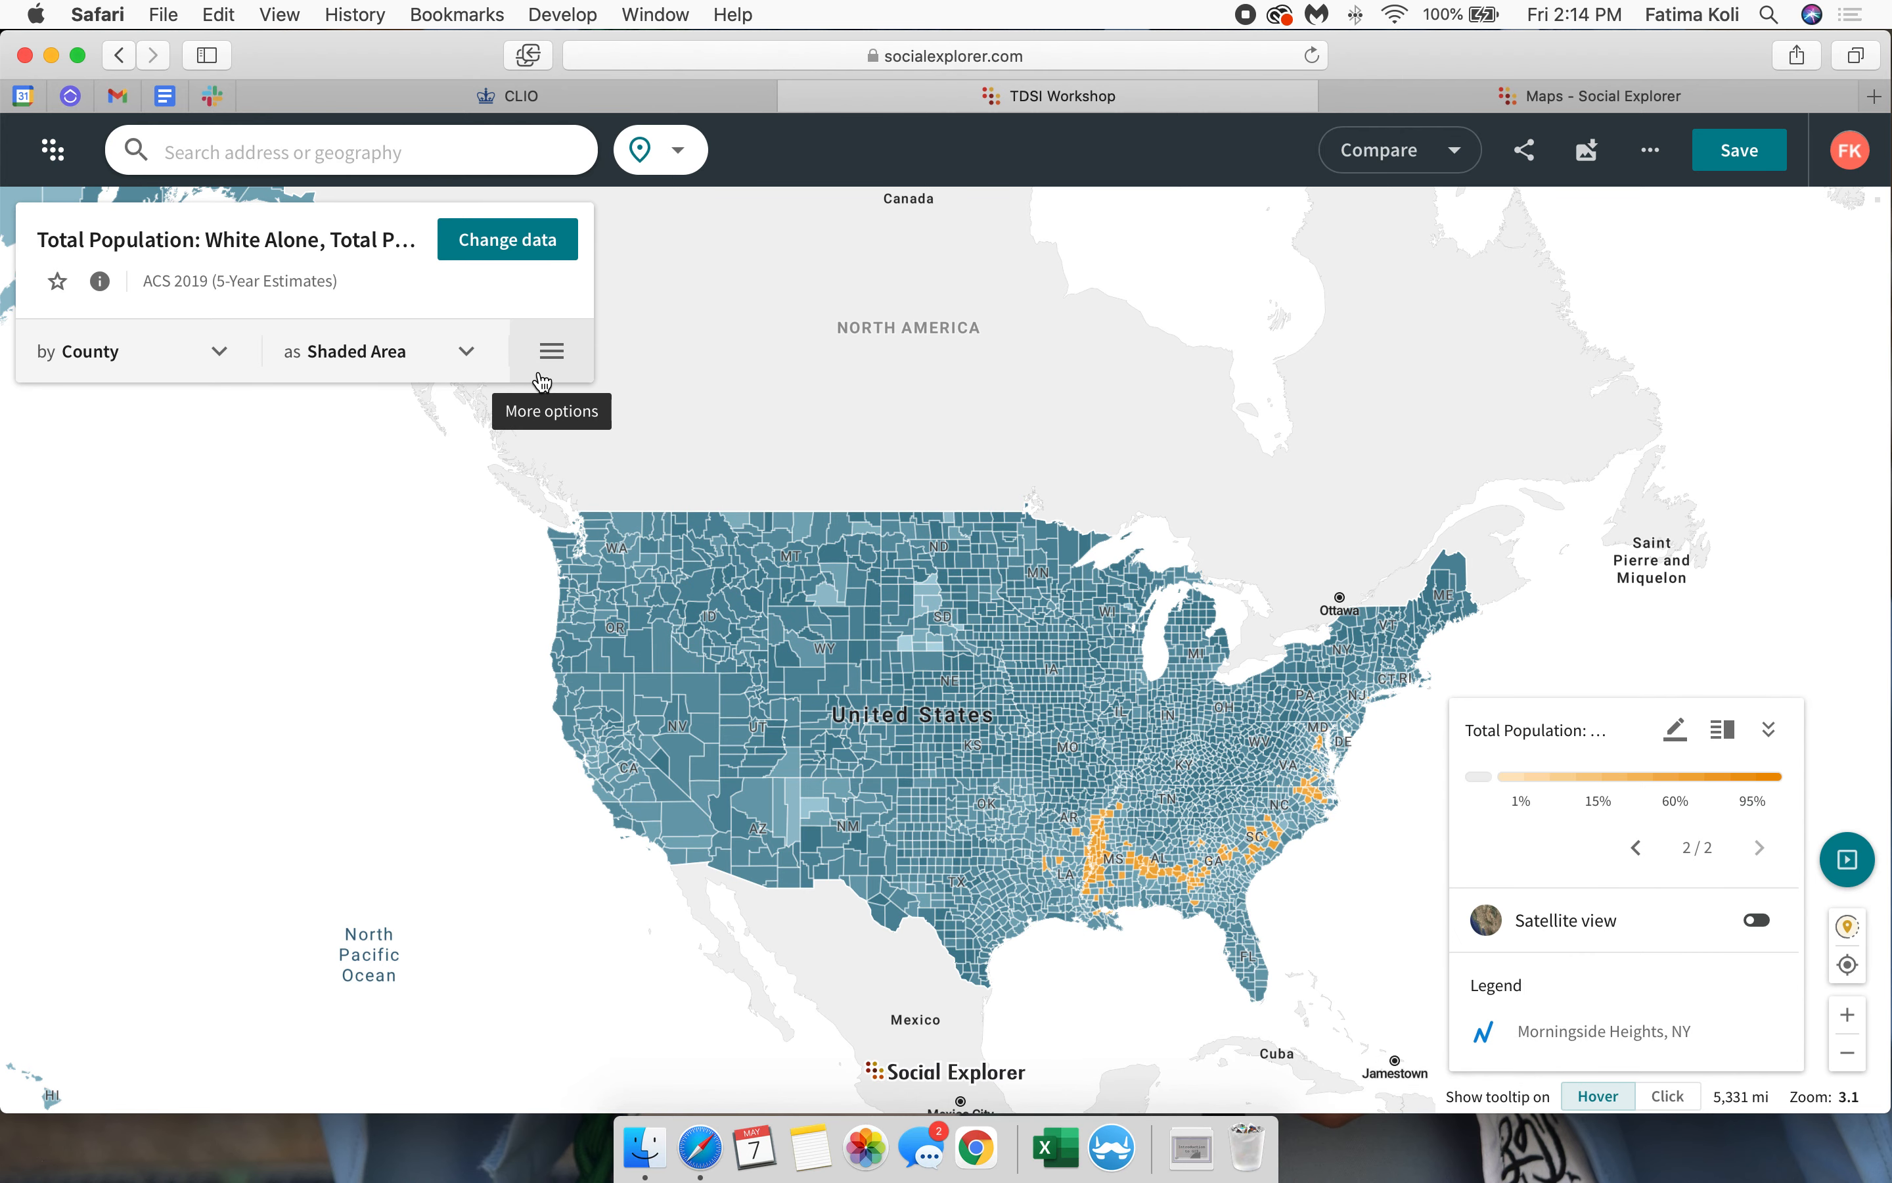
Step: Add American Indian and Alaska Native Alone to the mapped race variables and close the data selection
{"action": "left_click", "coordinate": [469, 243]}
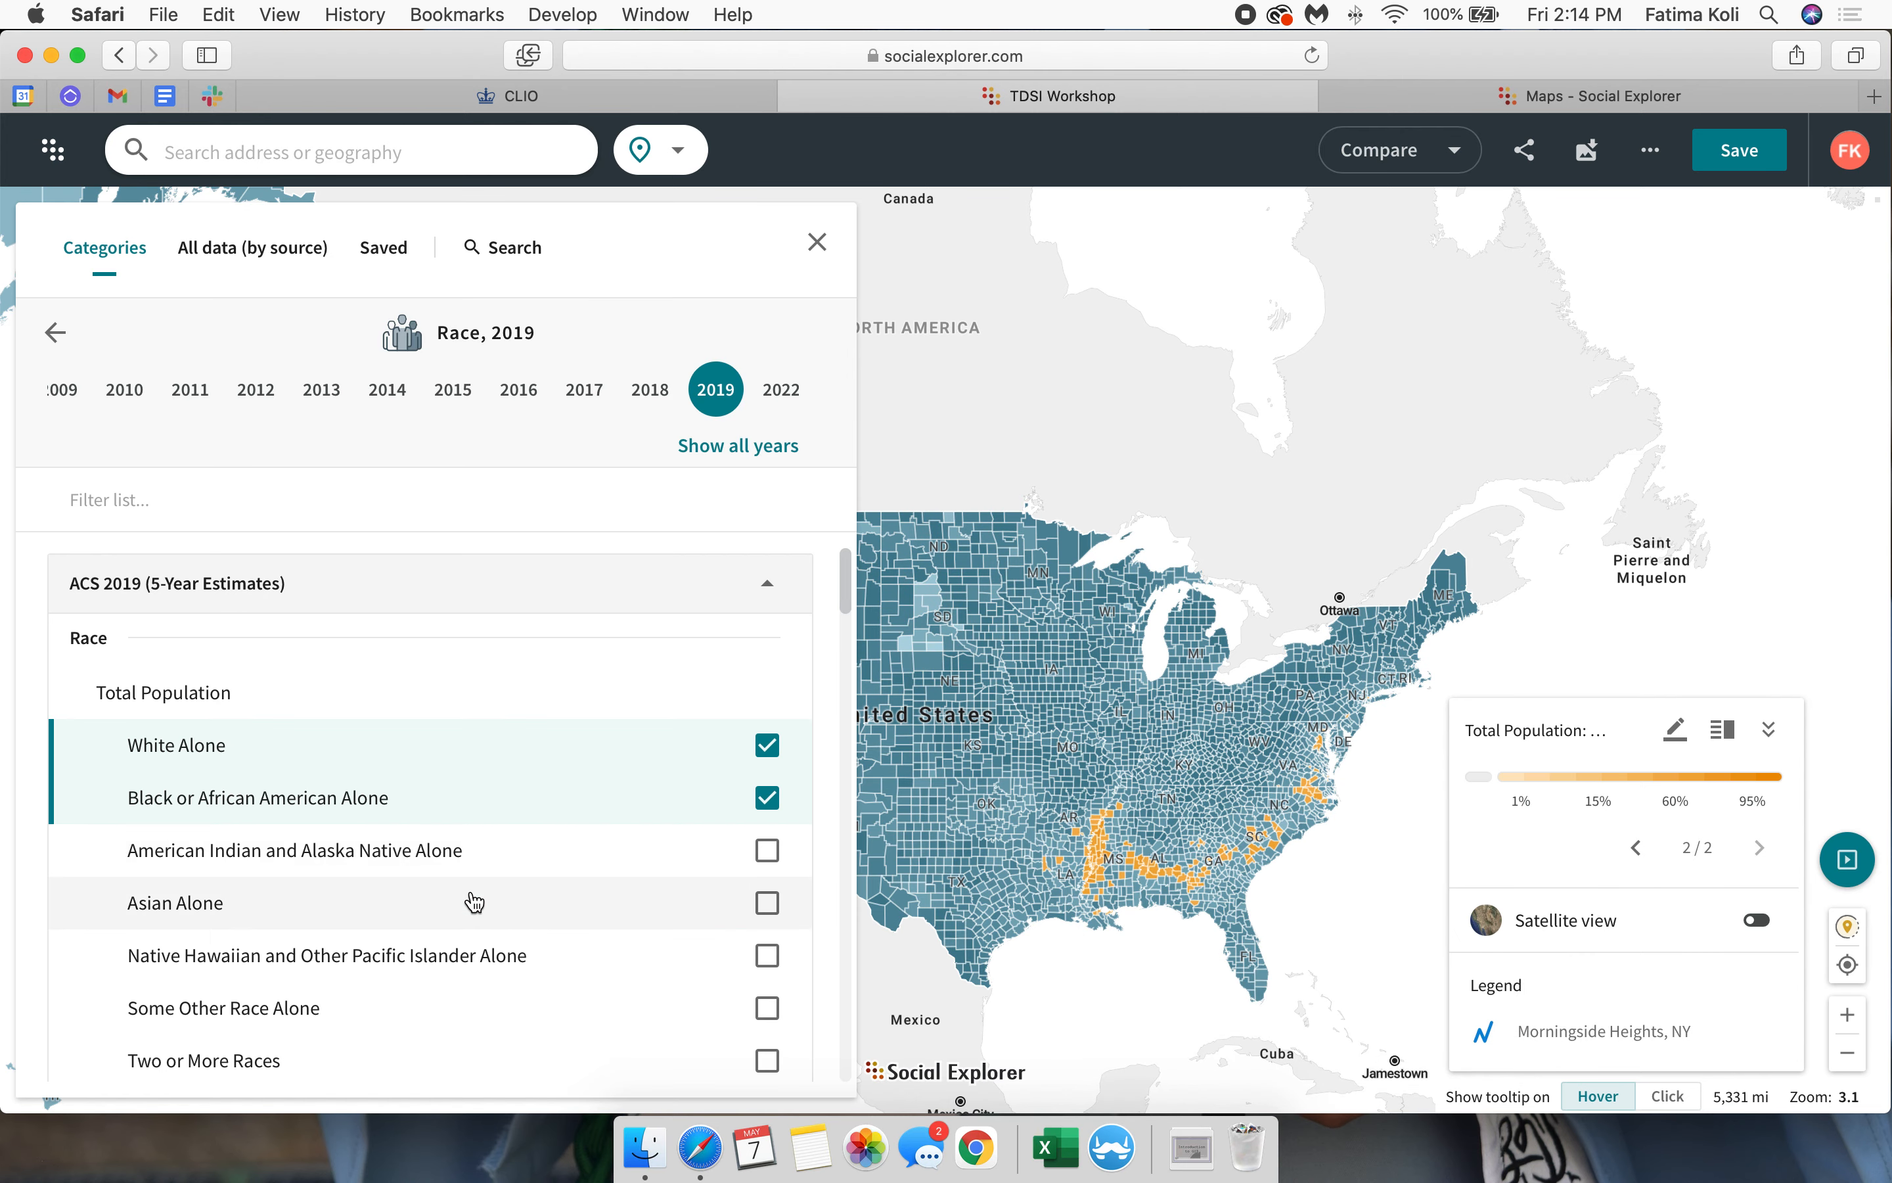
{"action": "left_click", "coordinate": [765, 859]}
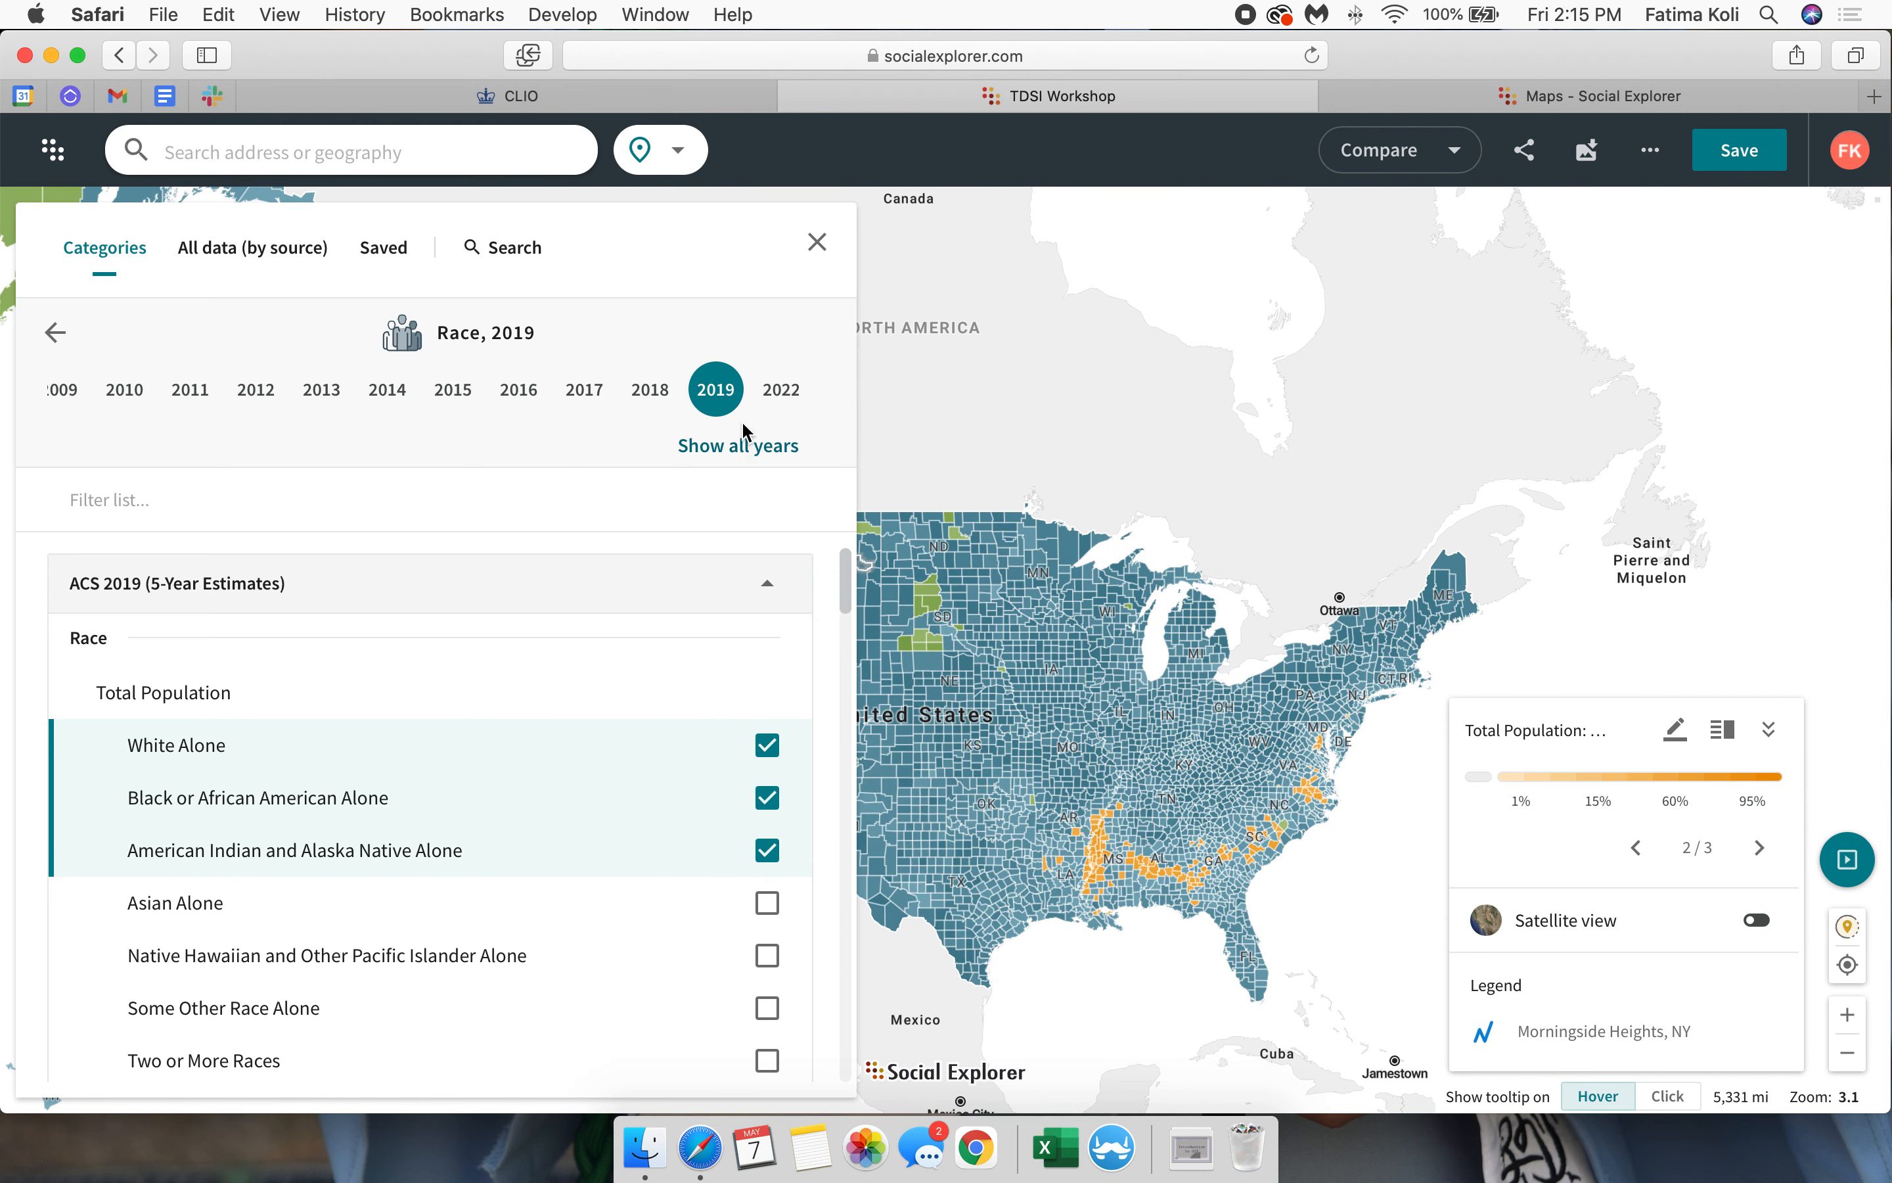
{"action": "left_click", "coordinate": [817, 242]}
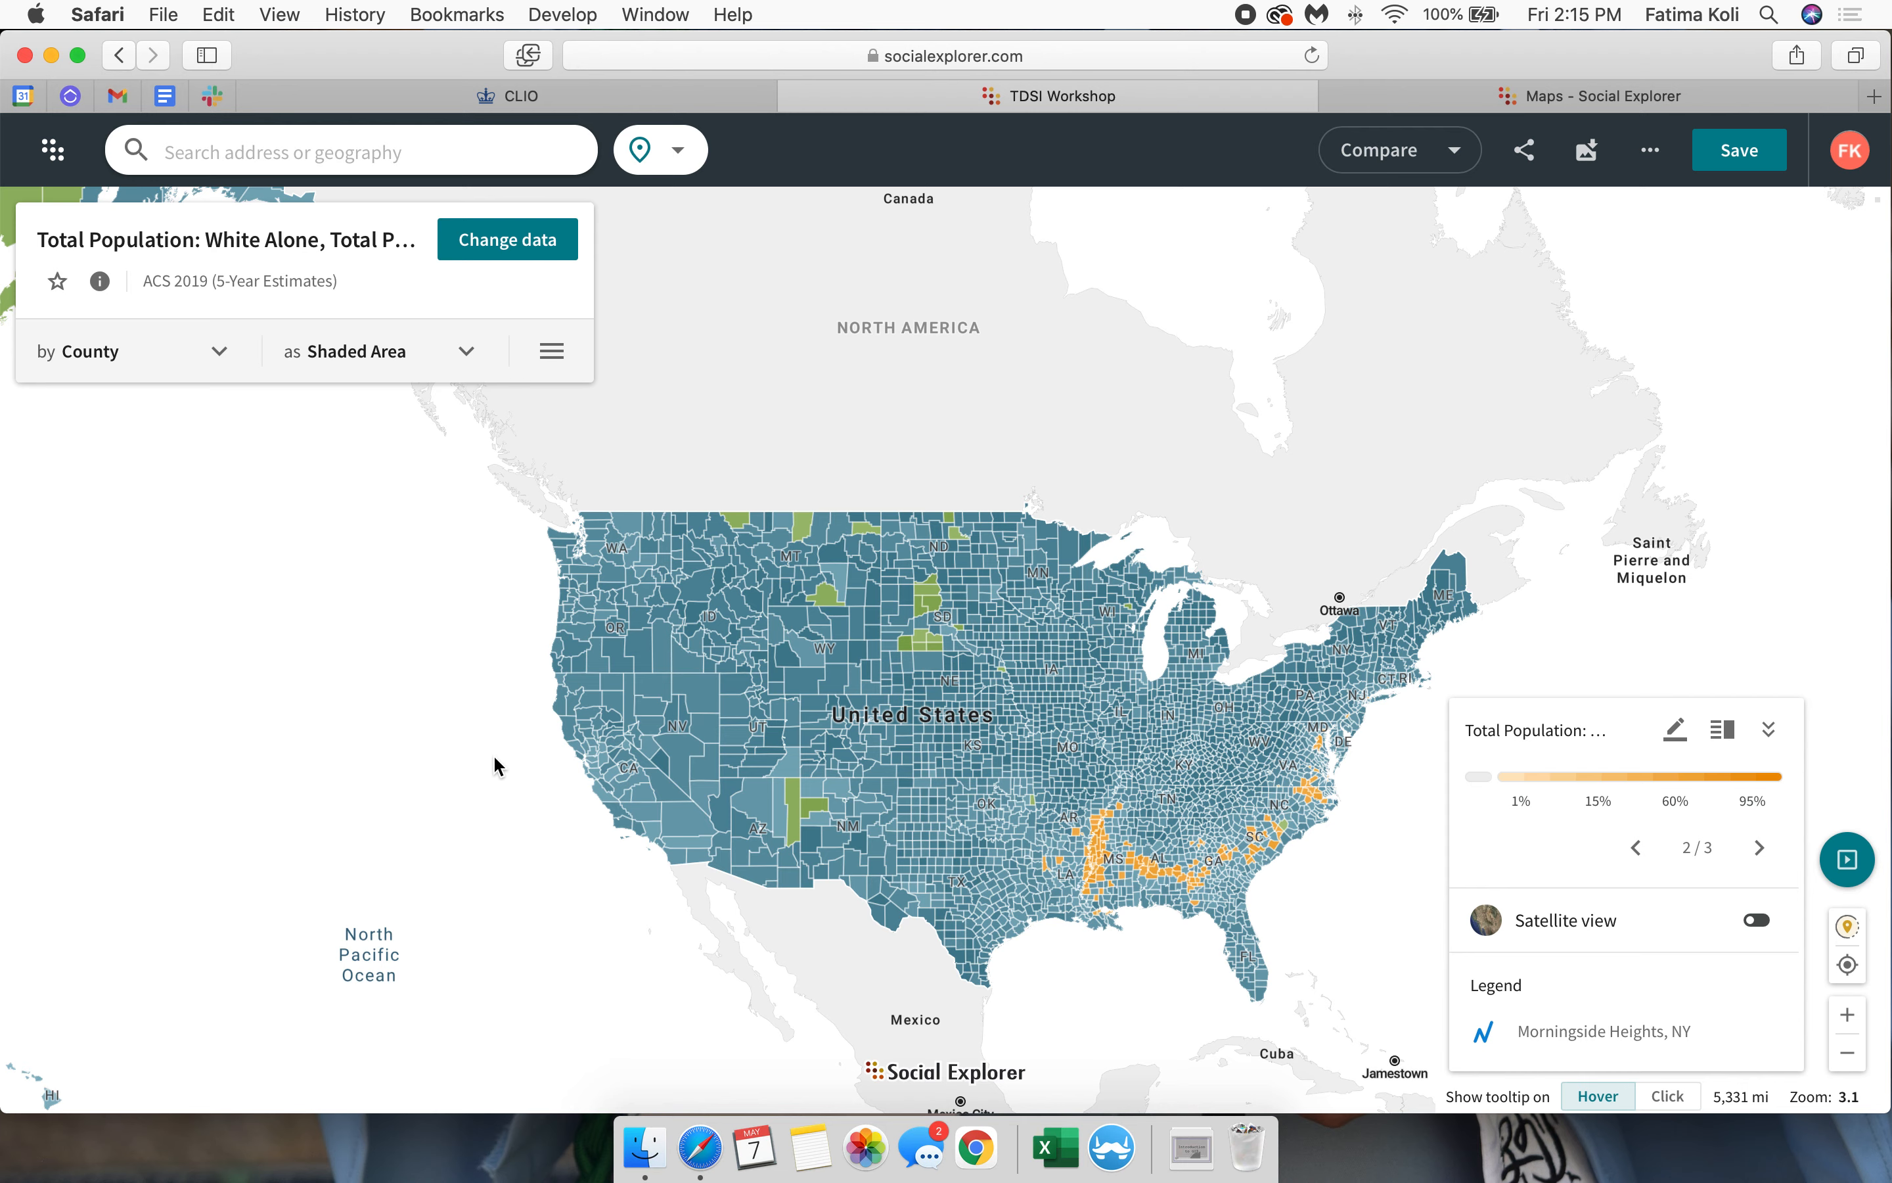
Step: Switch the visualization type to Dot Density and set one dot to represent 5,000
{"action": "left_click", "coordinate": [403, 357]}
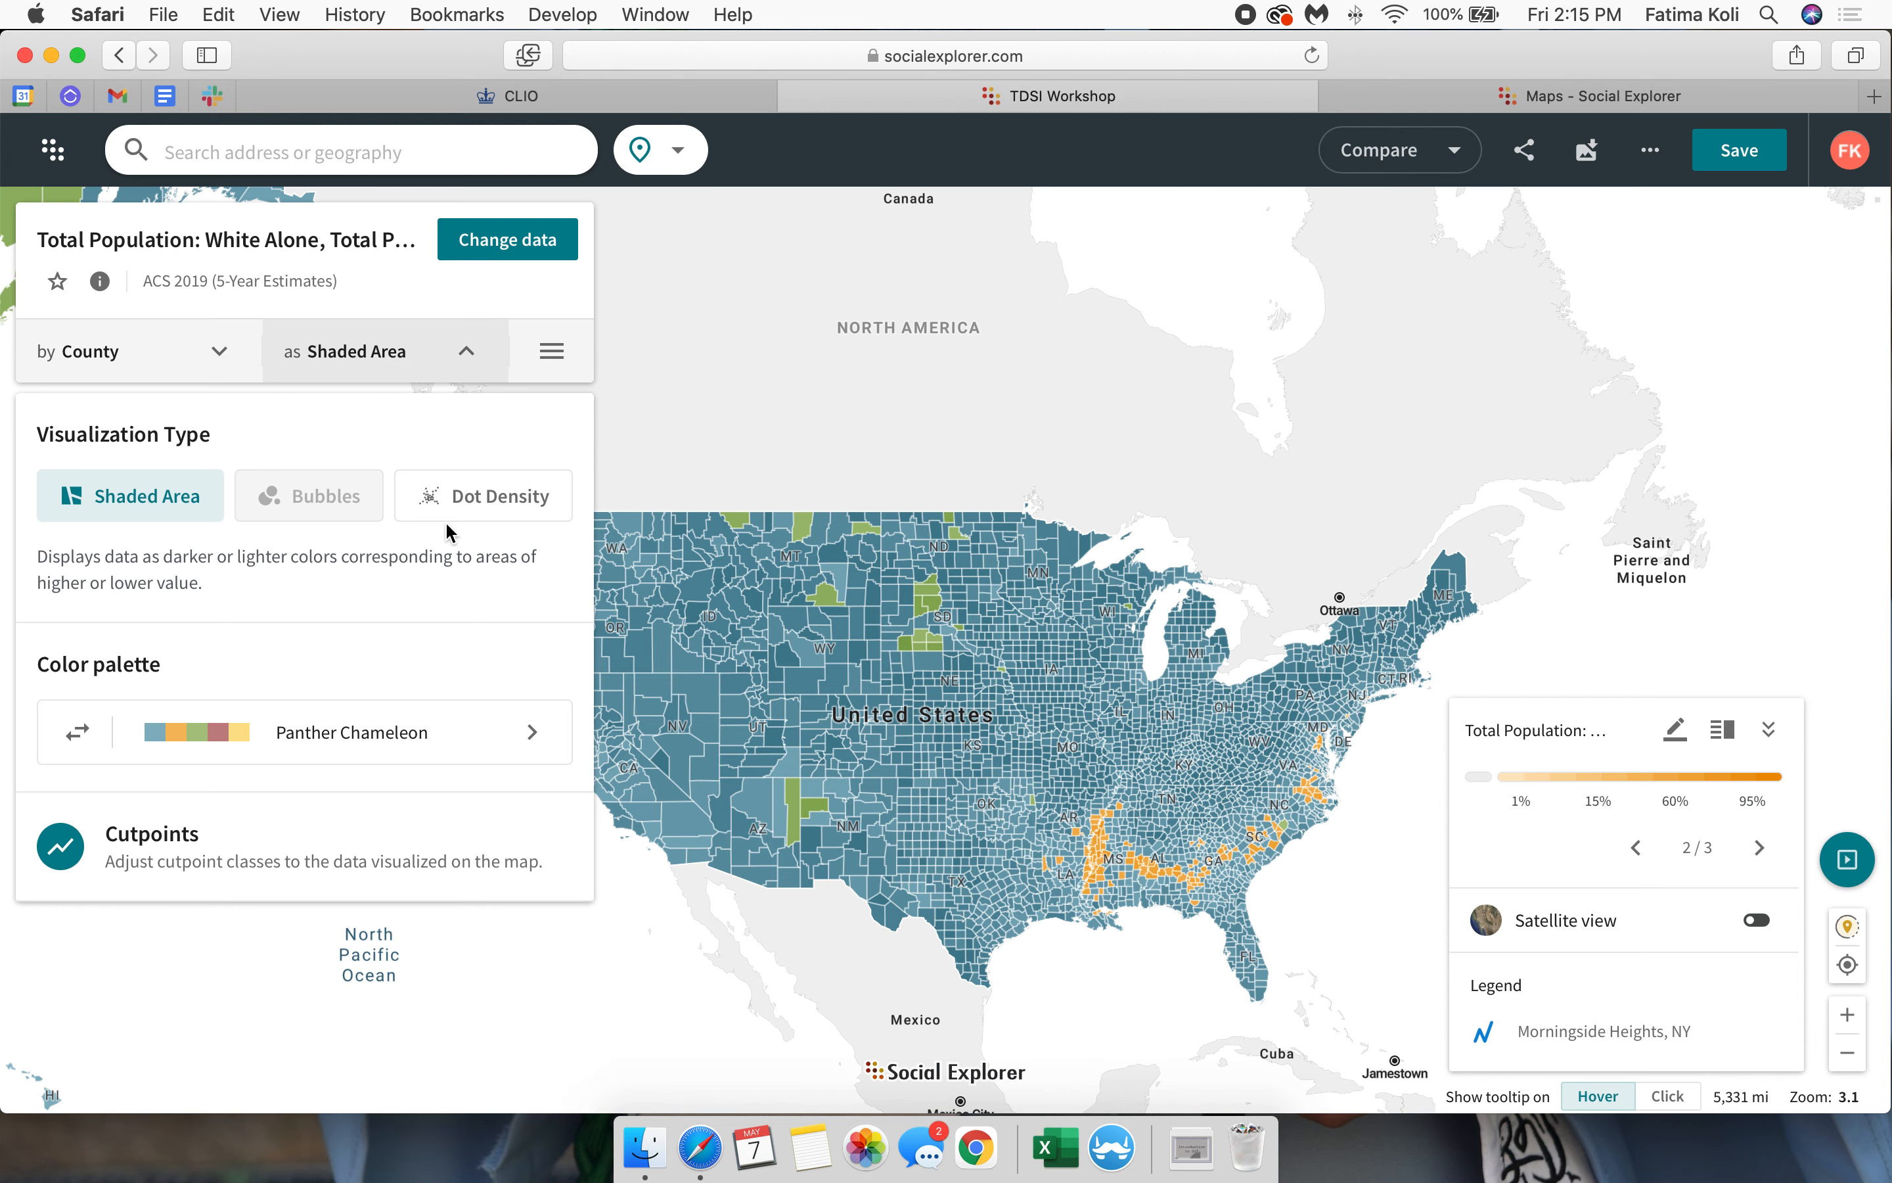
{"action": "left_click", "coordinate": [465, 512]}
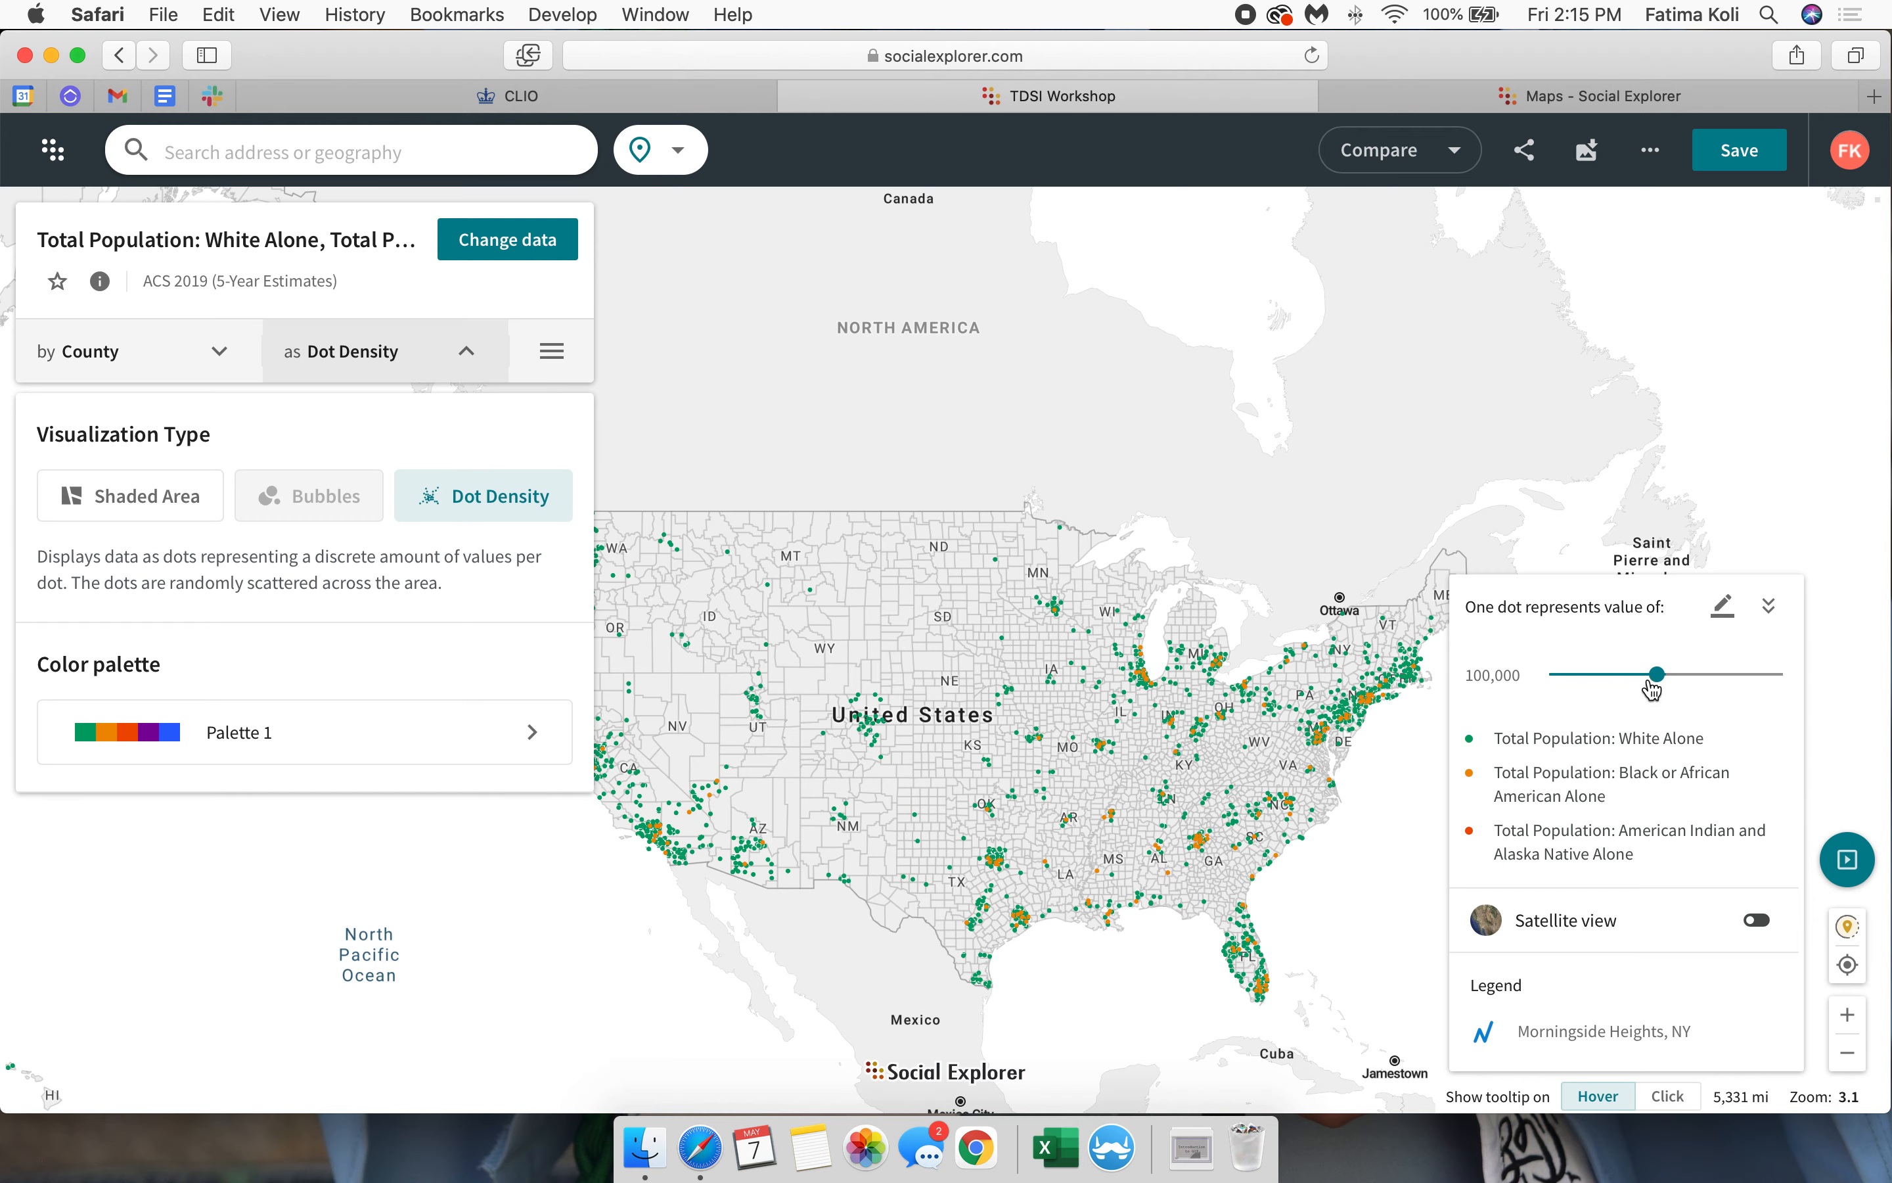
{"action": "left_click_drag", "start_coordinate": [1662, 686], "coordinate": [1756, 691]}
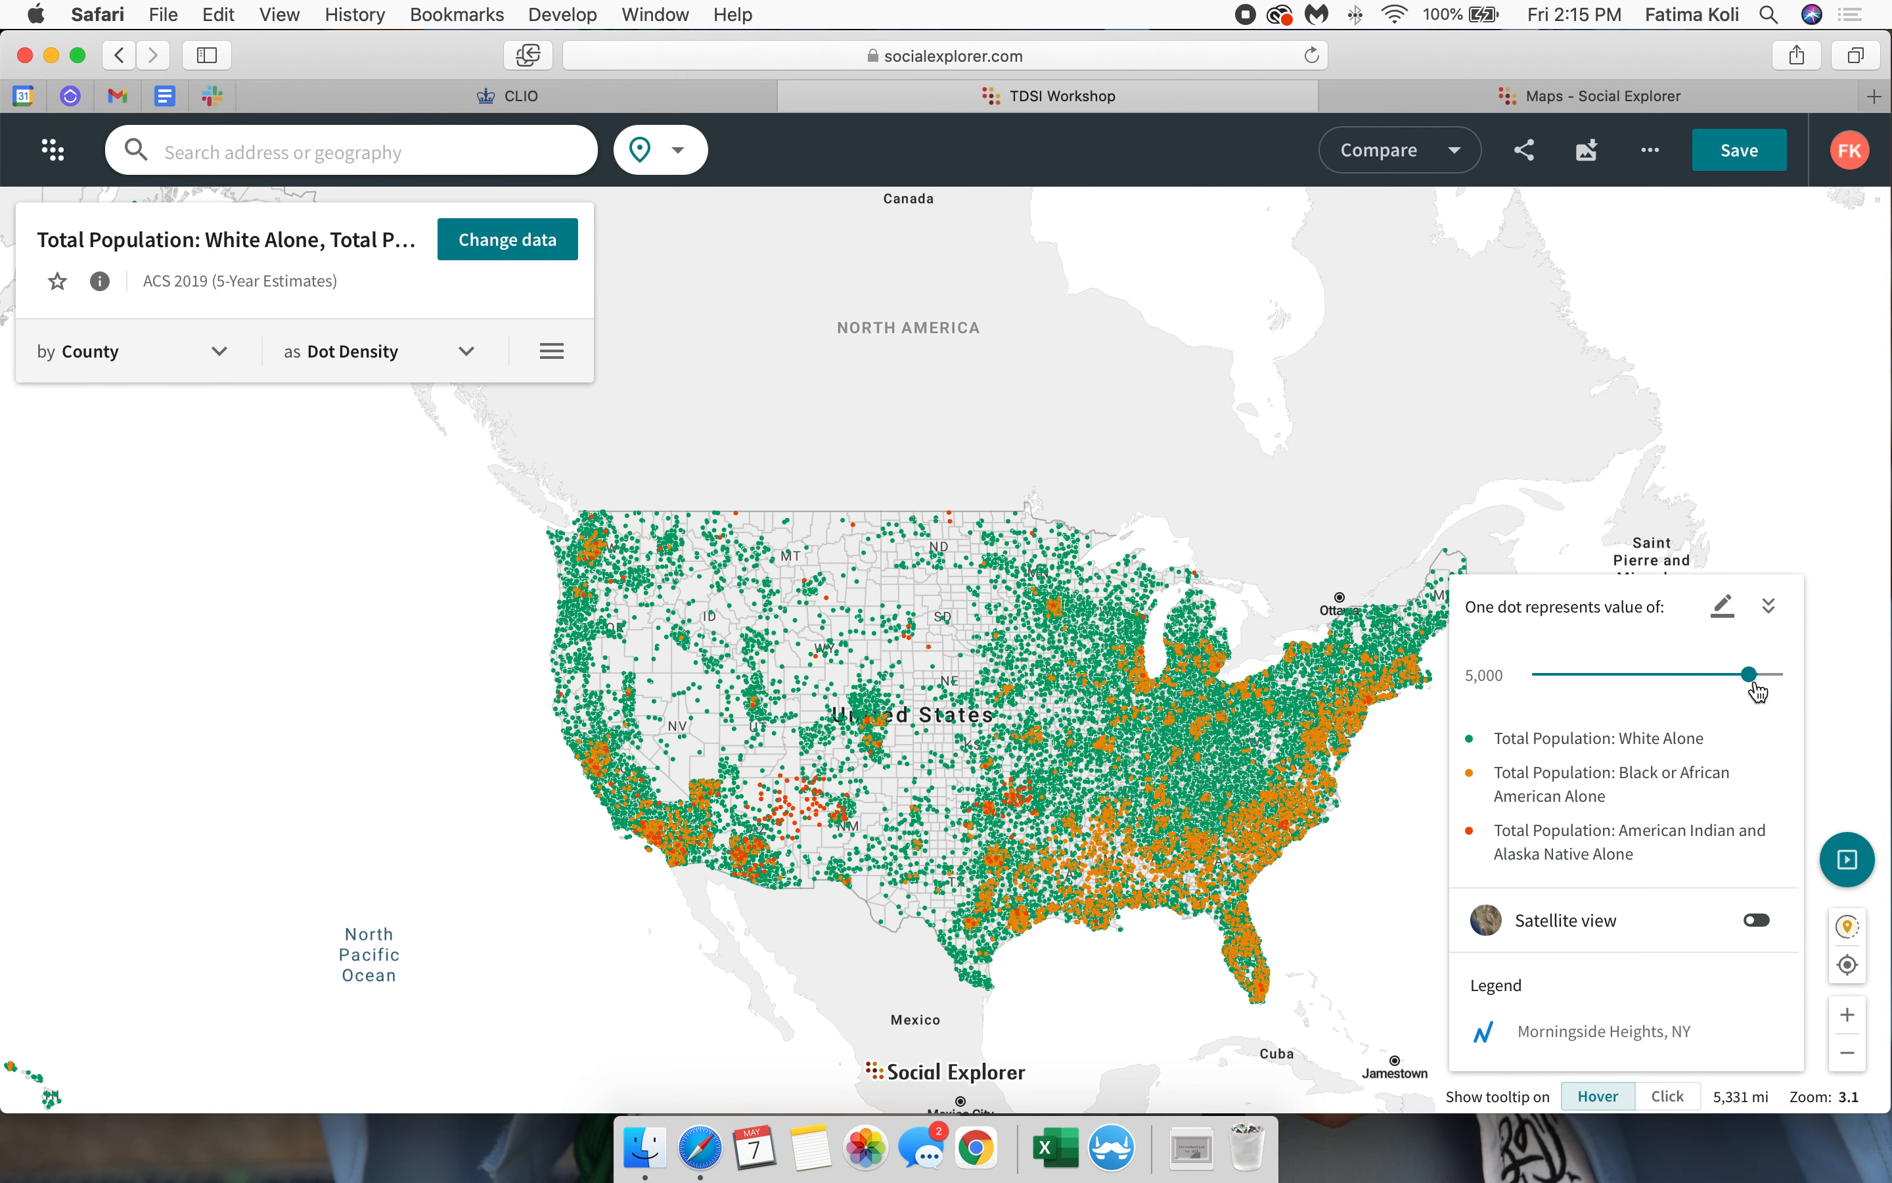
Step: Focus the dot density map on the New York City area and set one dot to represent 1,000
{"action": "scroll", "coordinate": [1340, 755], "scroll_direction": "up", "scroll_amount": 2}
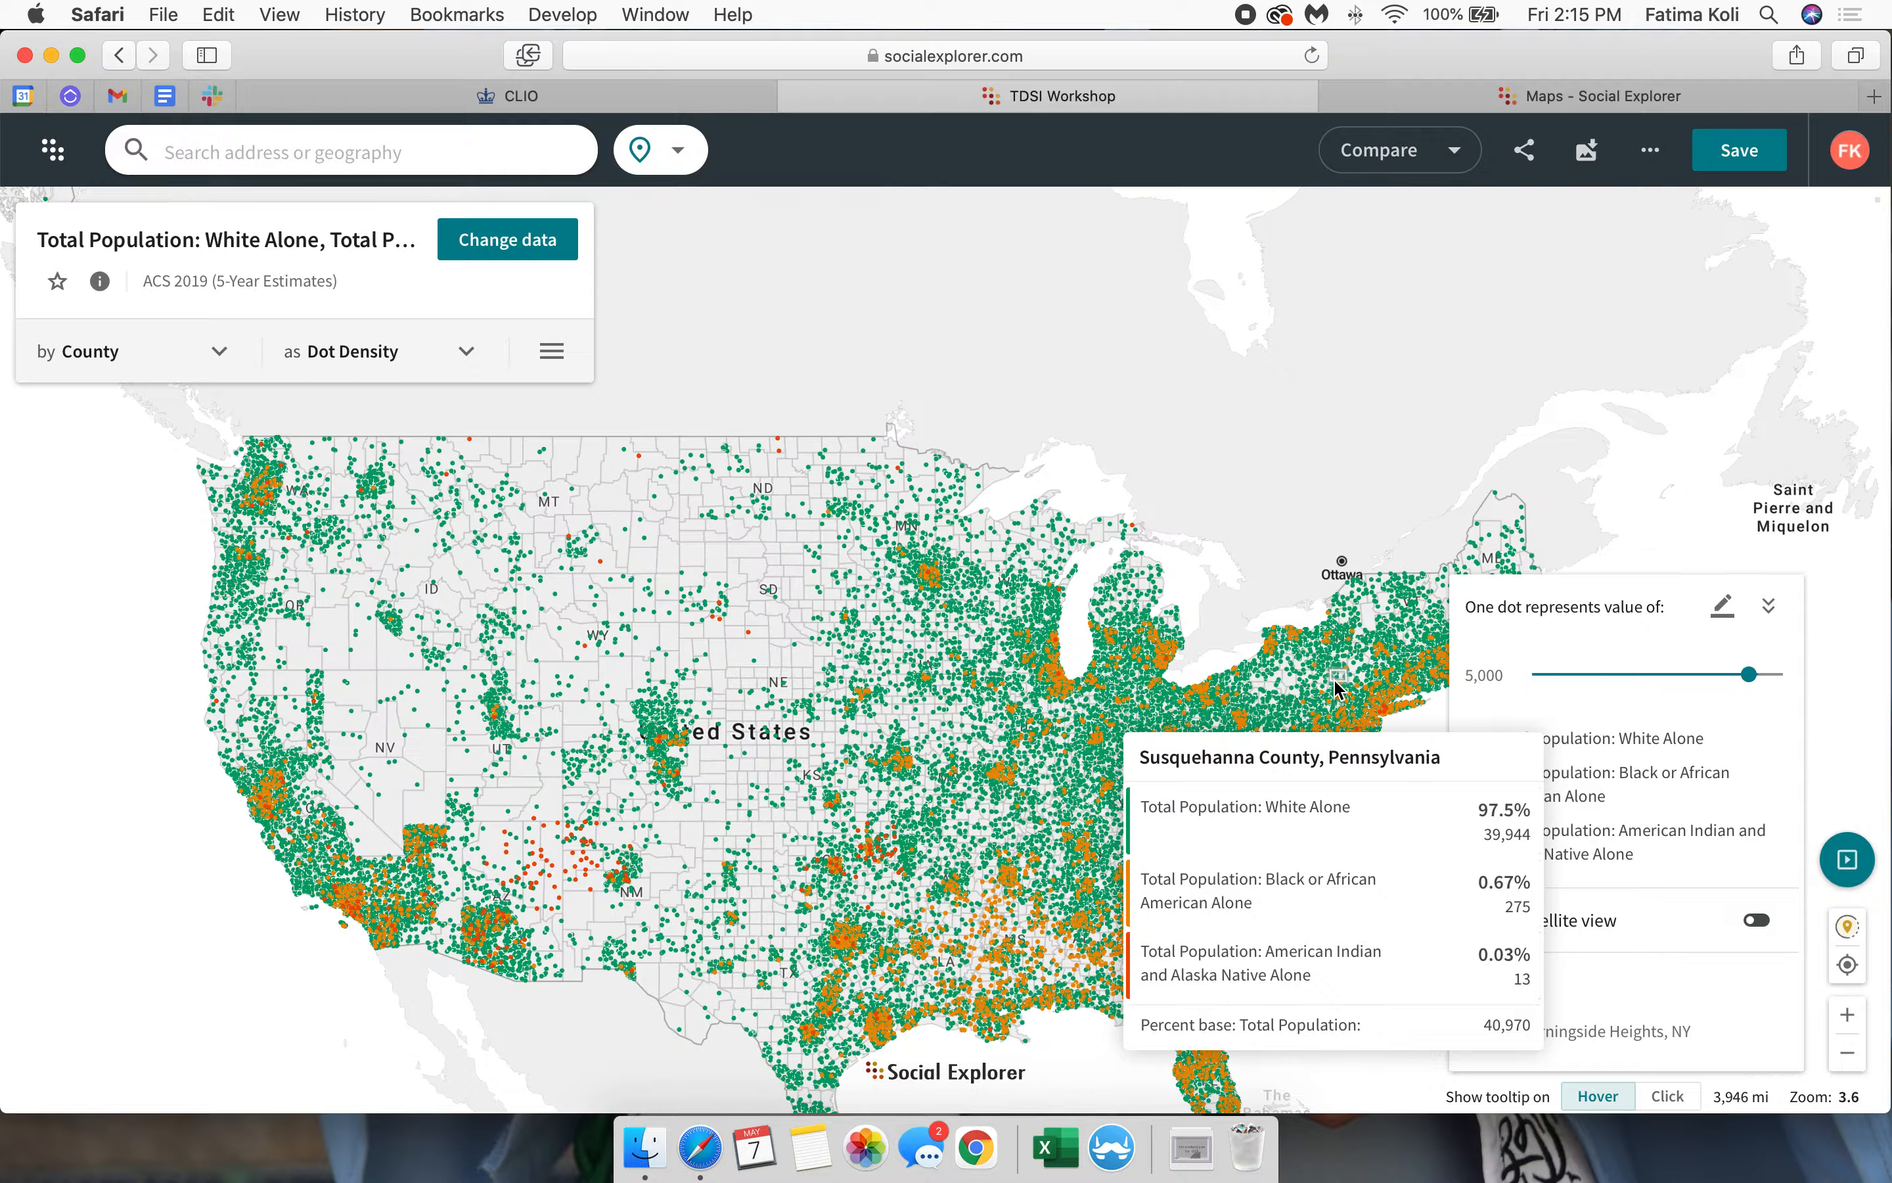
{"action": "scroll", "coordinate": [1356, 736], "scroll_direction": "up", "scroll_amount": 10}
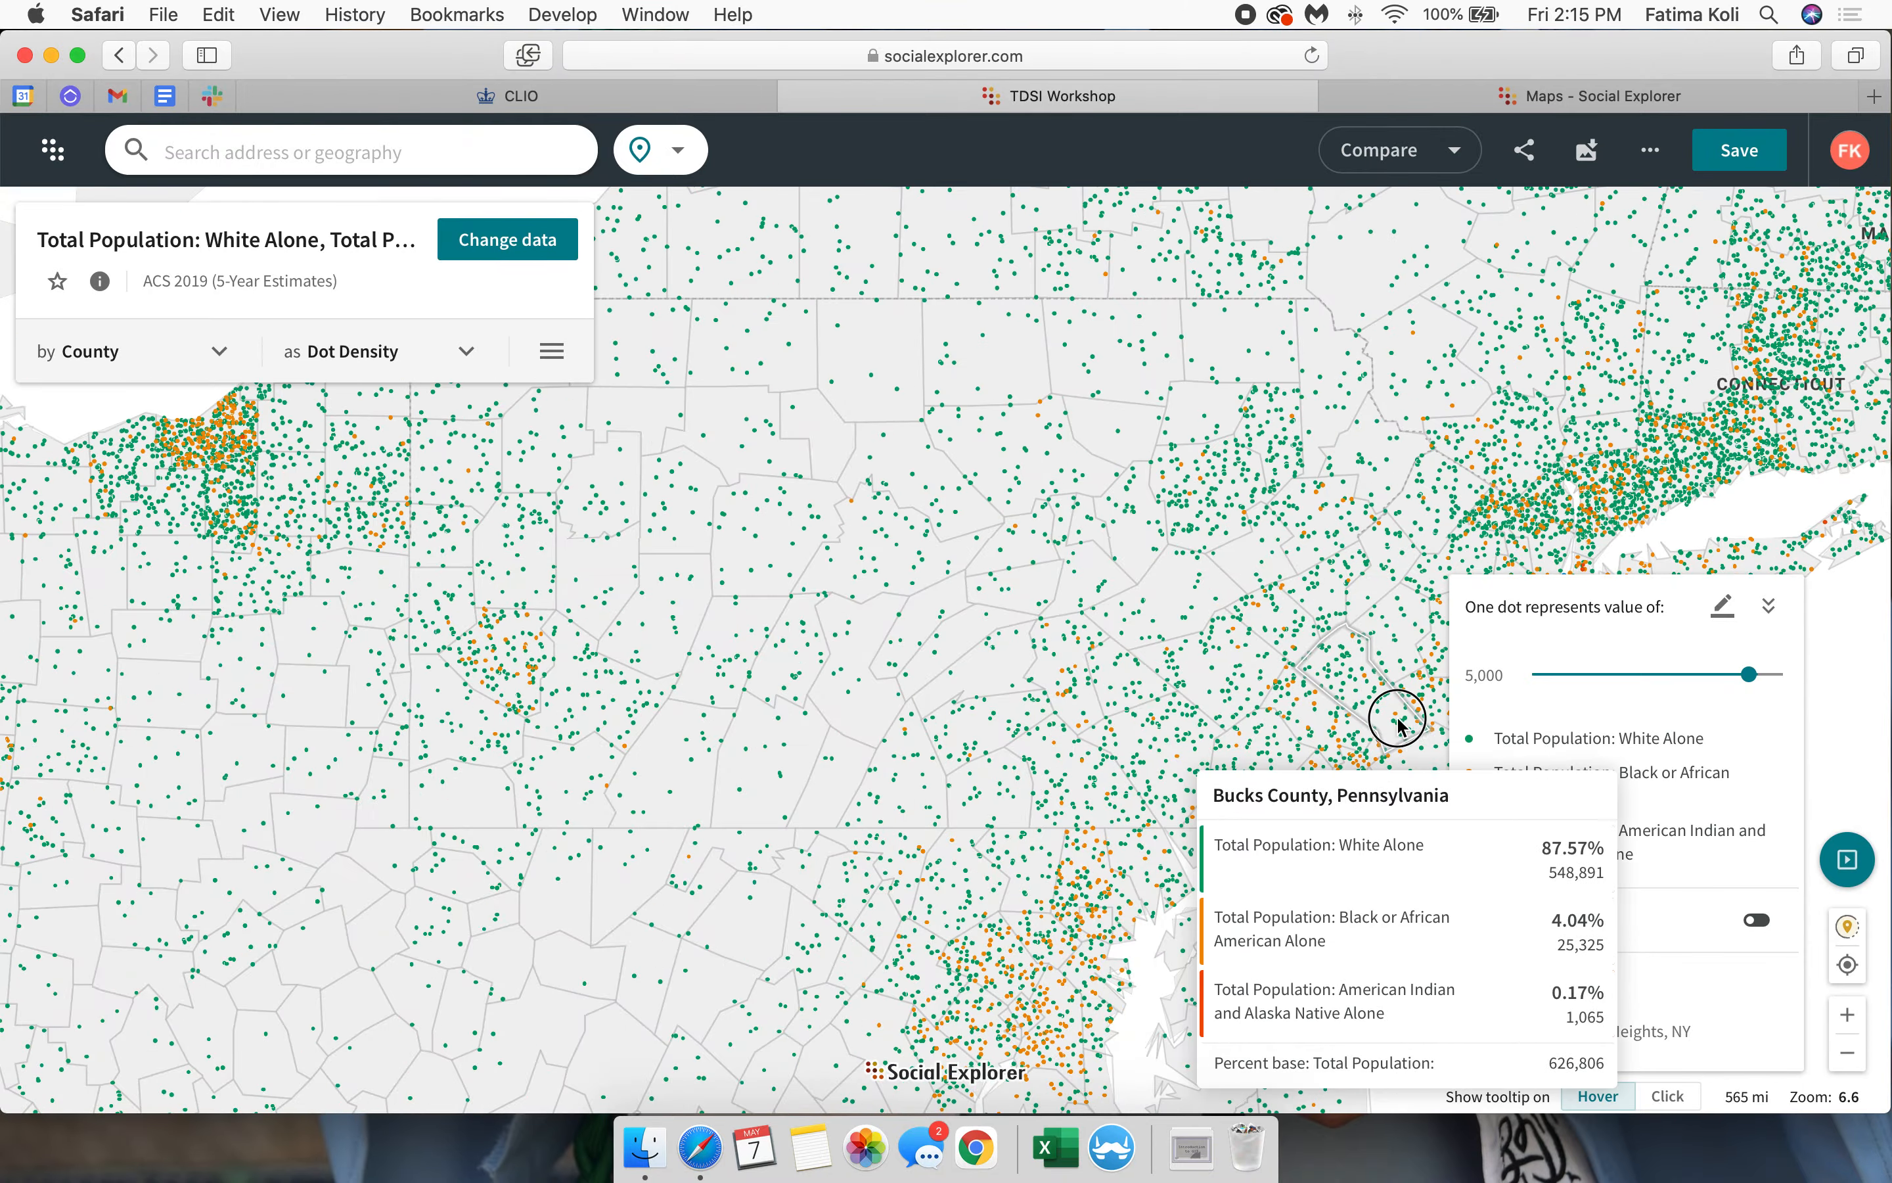
{"action": "scroll", "coordinate": [1009, 653], "scroll_direction": "up", "scroll_amount": 6}
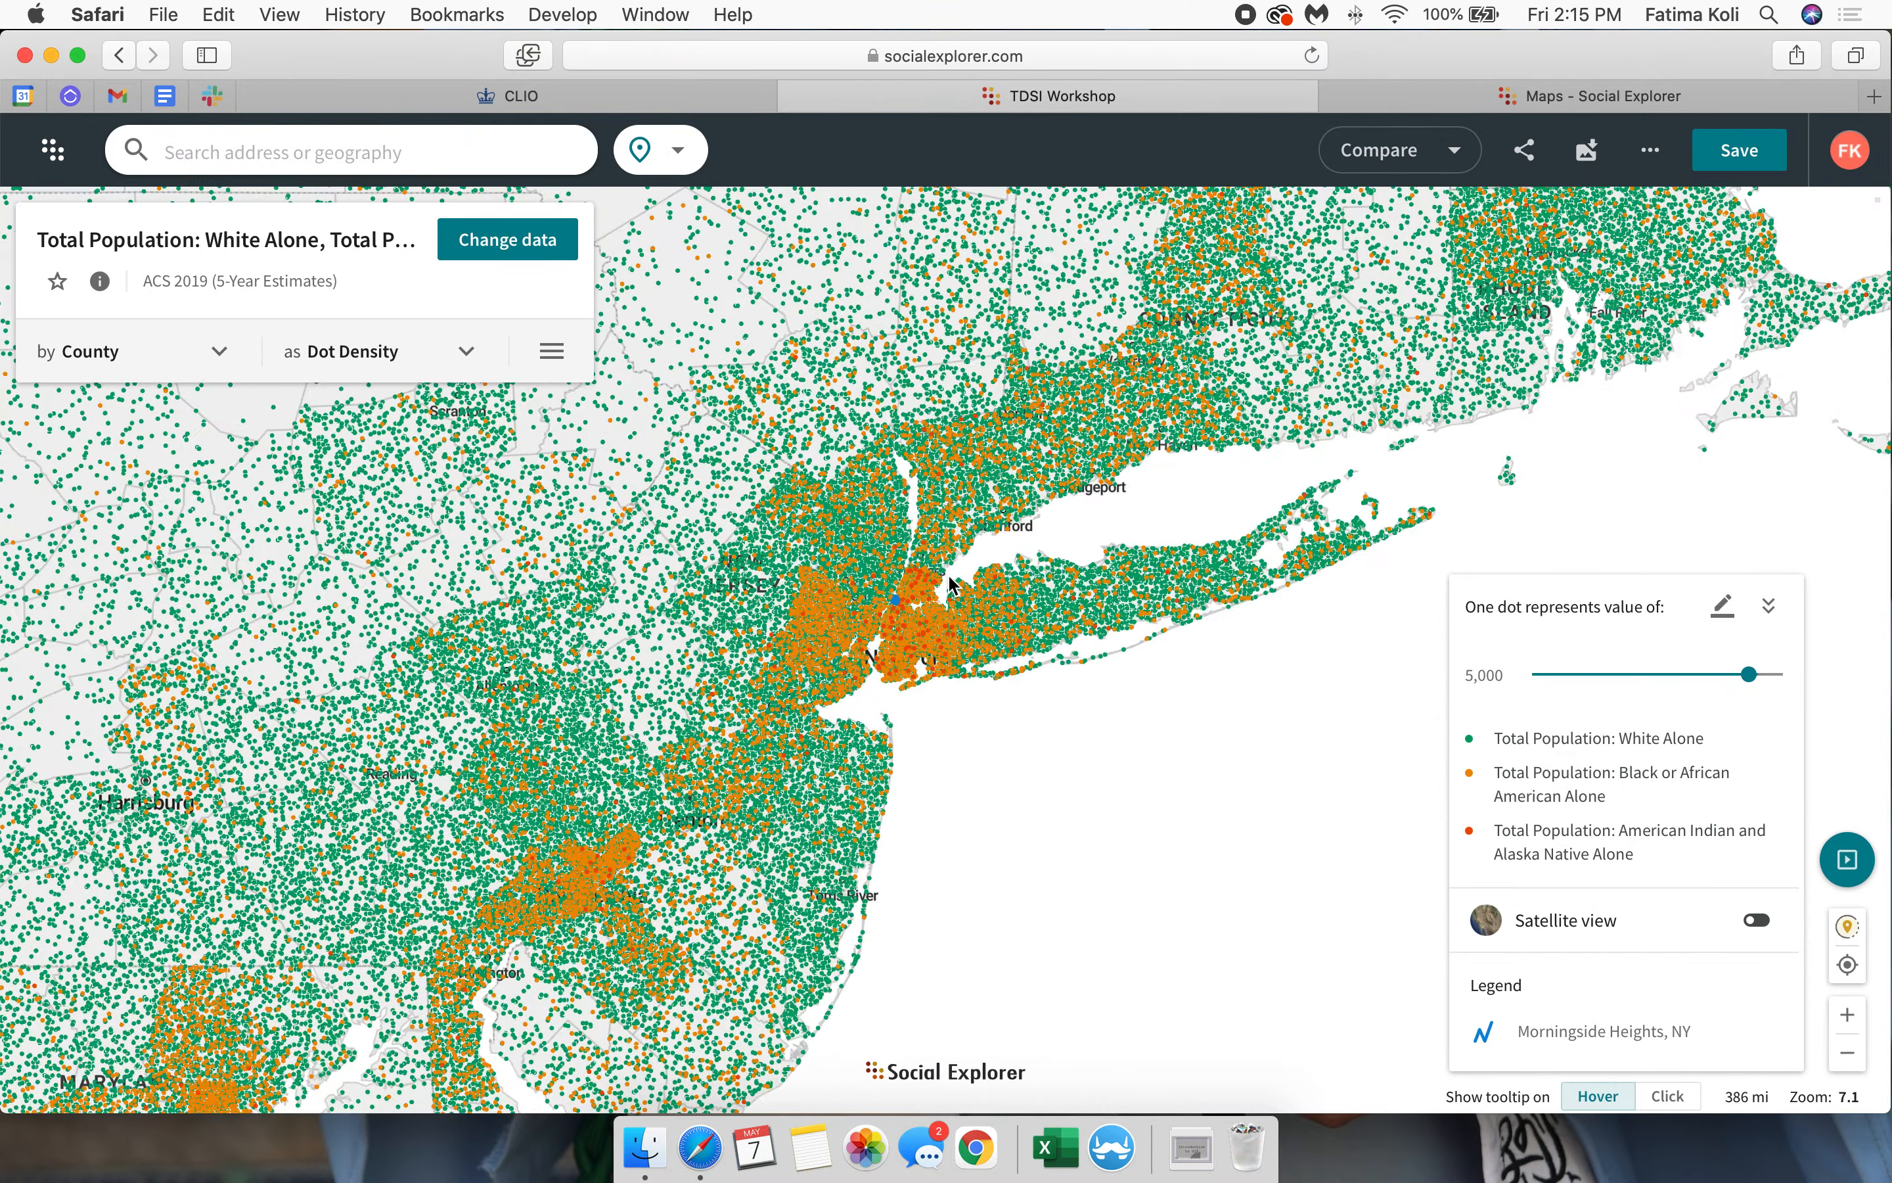
{"action": "scroll", "coordinate": [1026, 528], "scroll_direction": "up", "scroll_amount": 3}
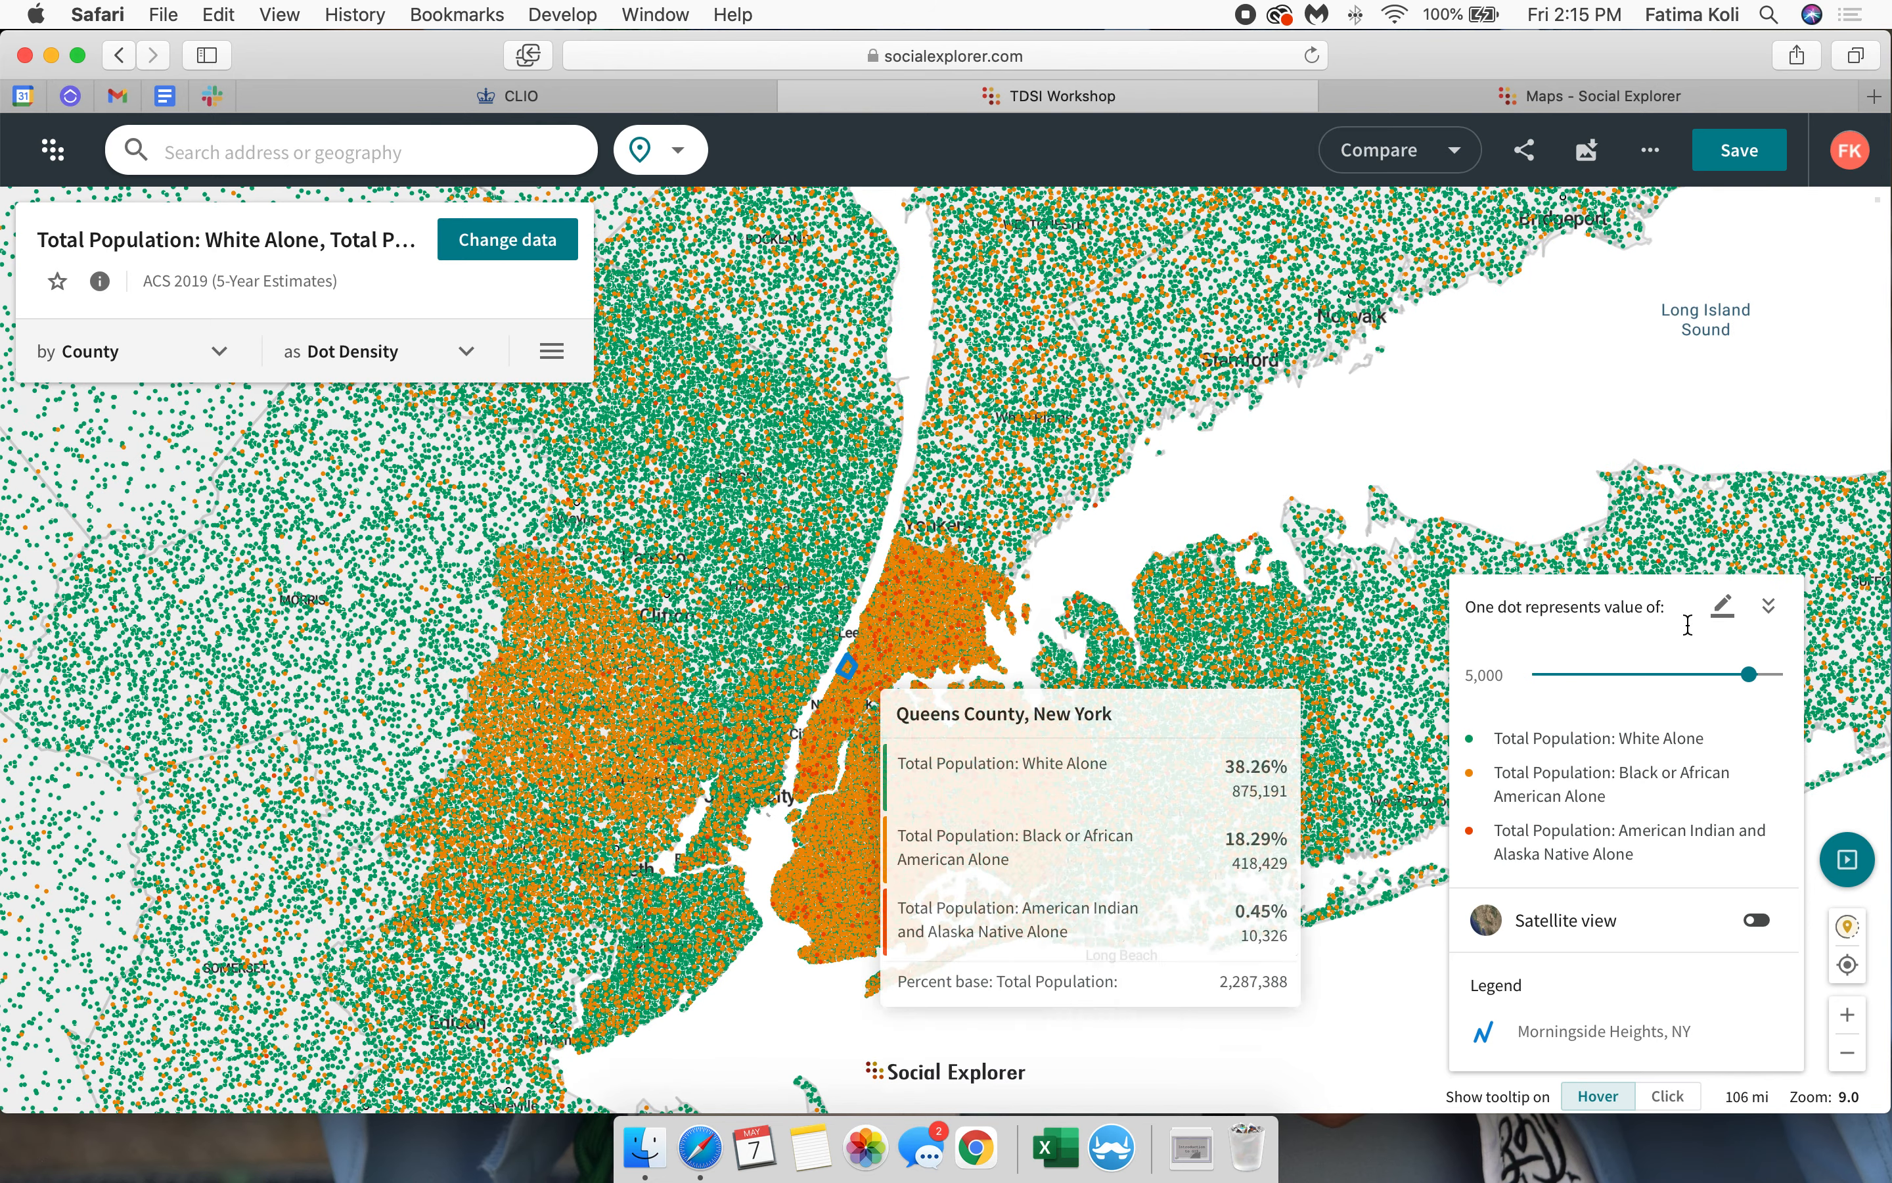
{"action": "left_click", "coordinate": [1751, 679]}
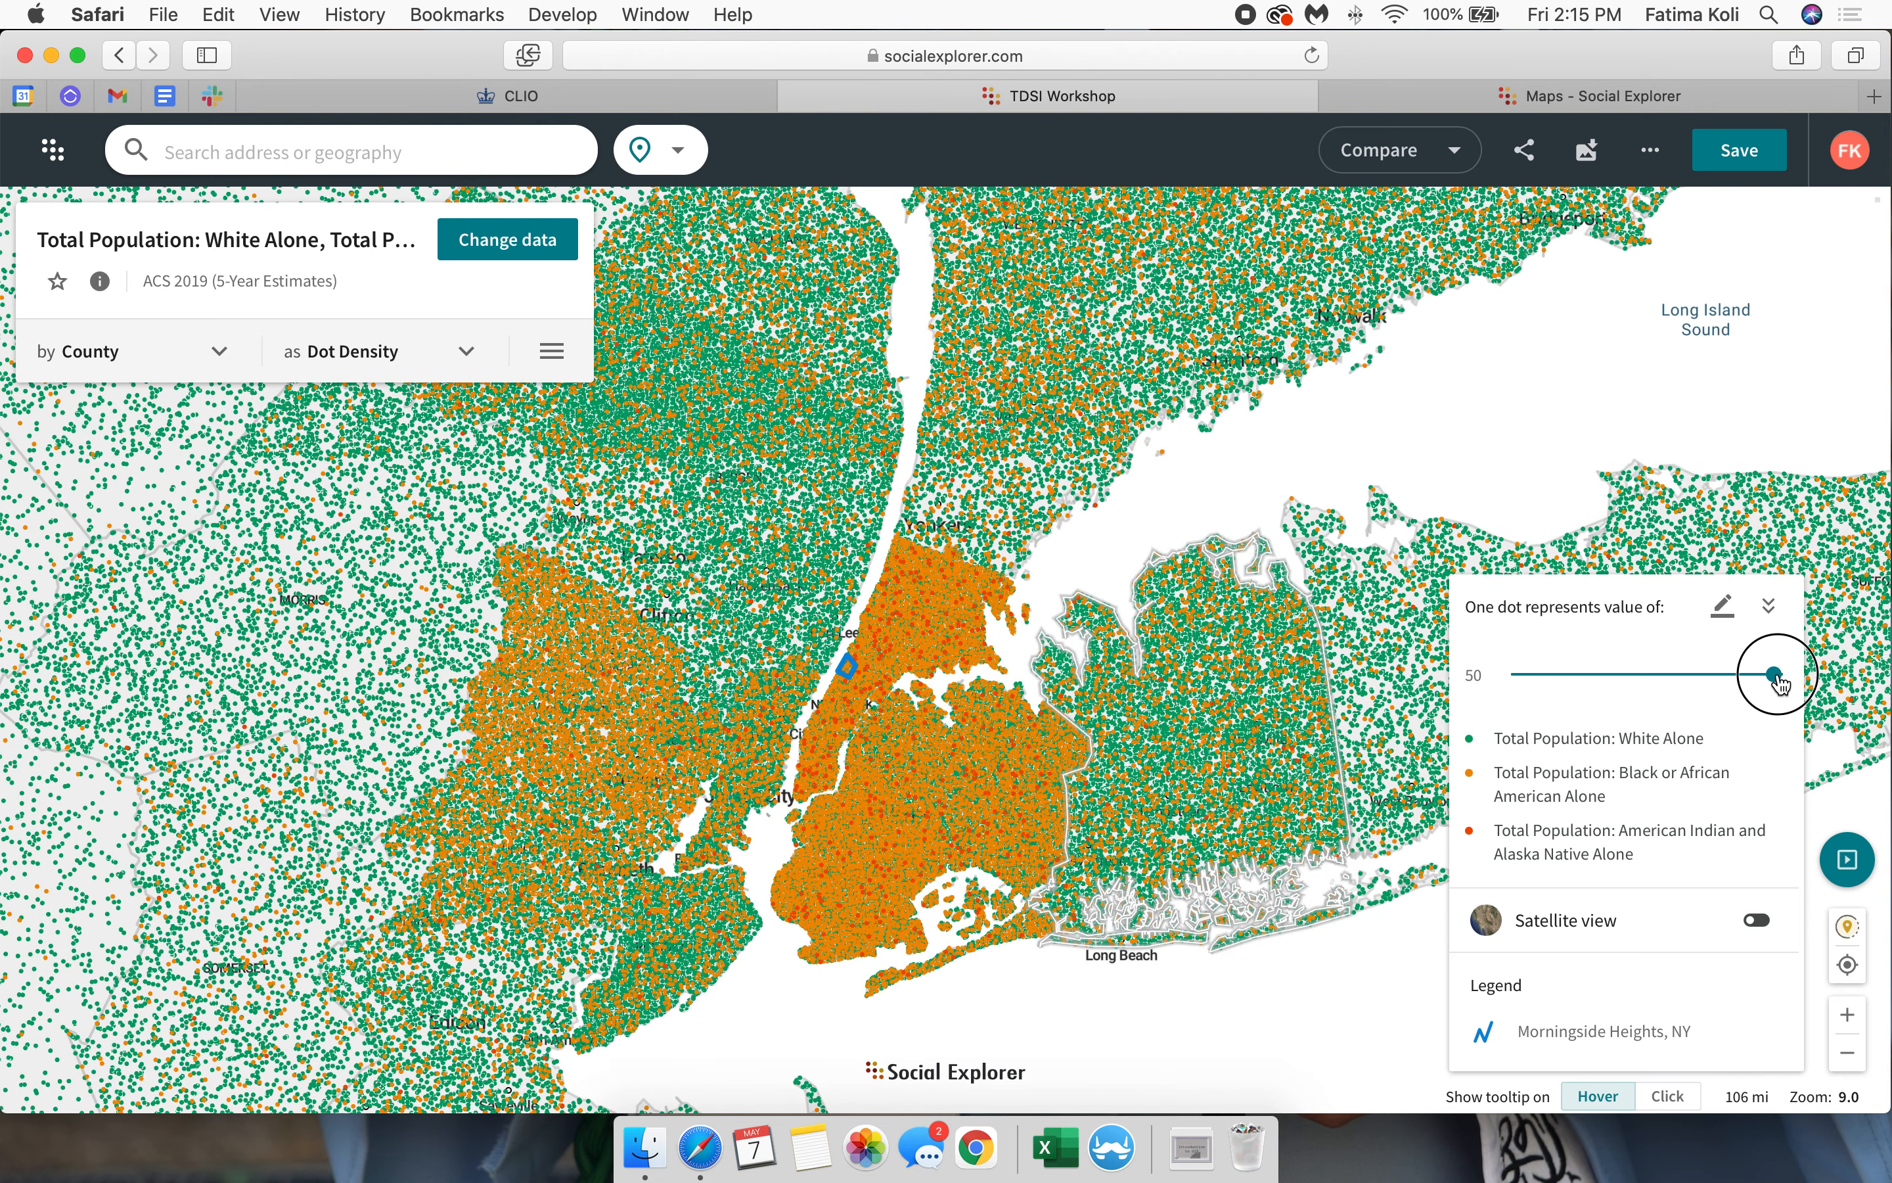
{"action": "left_click_drag", "start_coordinate": [1756, 681], "coordinate": [1687, 677]}
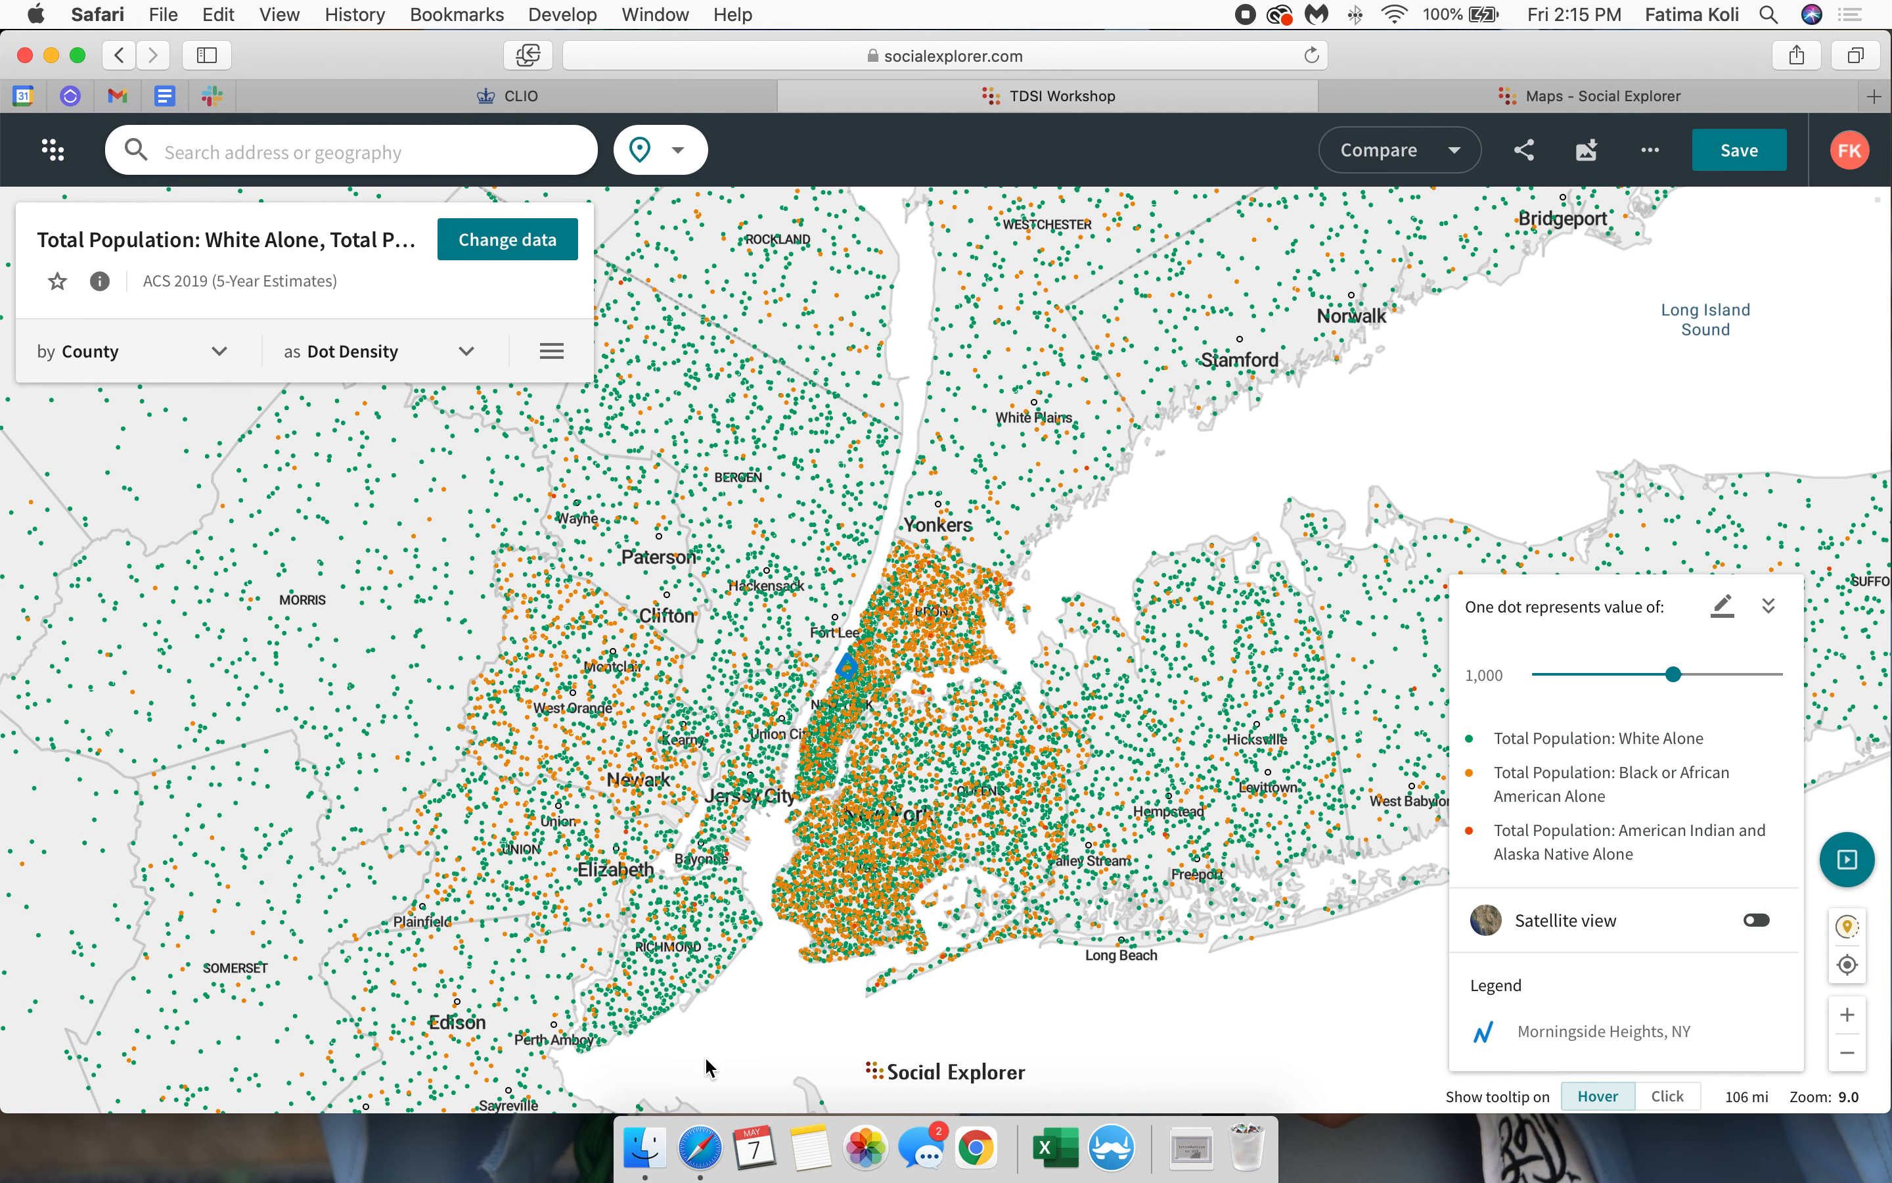
Step: Set the dot density map's geography level to Census Tract
{"action": "left_click", "coordinate": [156, 361]}
{"action": "left_click", "coordinate": [121, 763]}
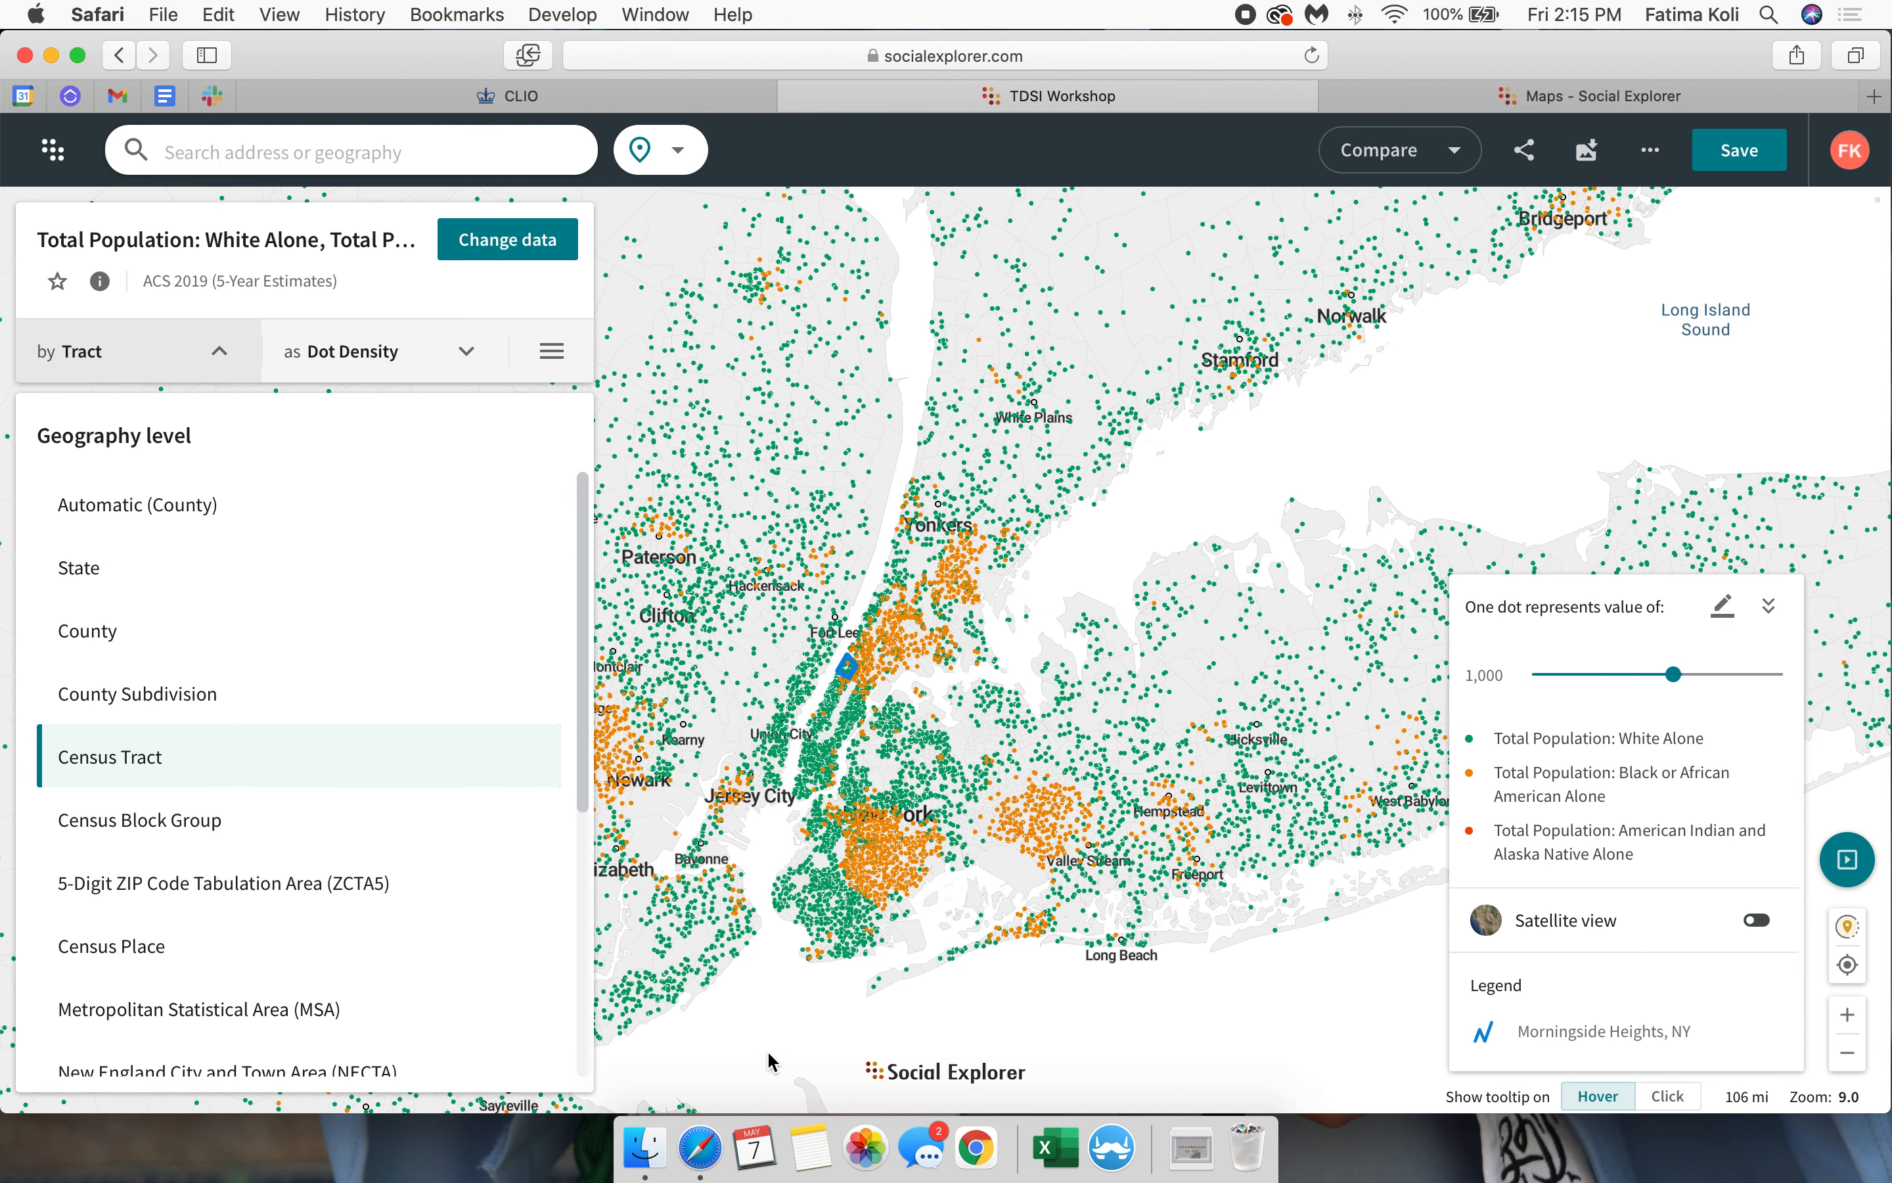
Step: Add Asian Alone to the race variables mapped in the dot density map
{"action": "left_click", "coordinate": [498, 239]}
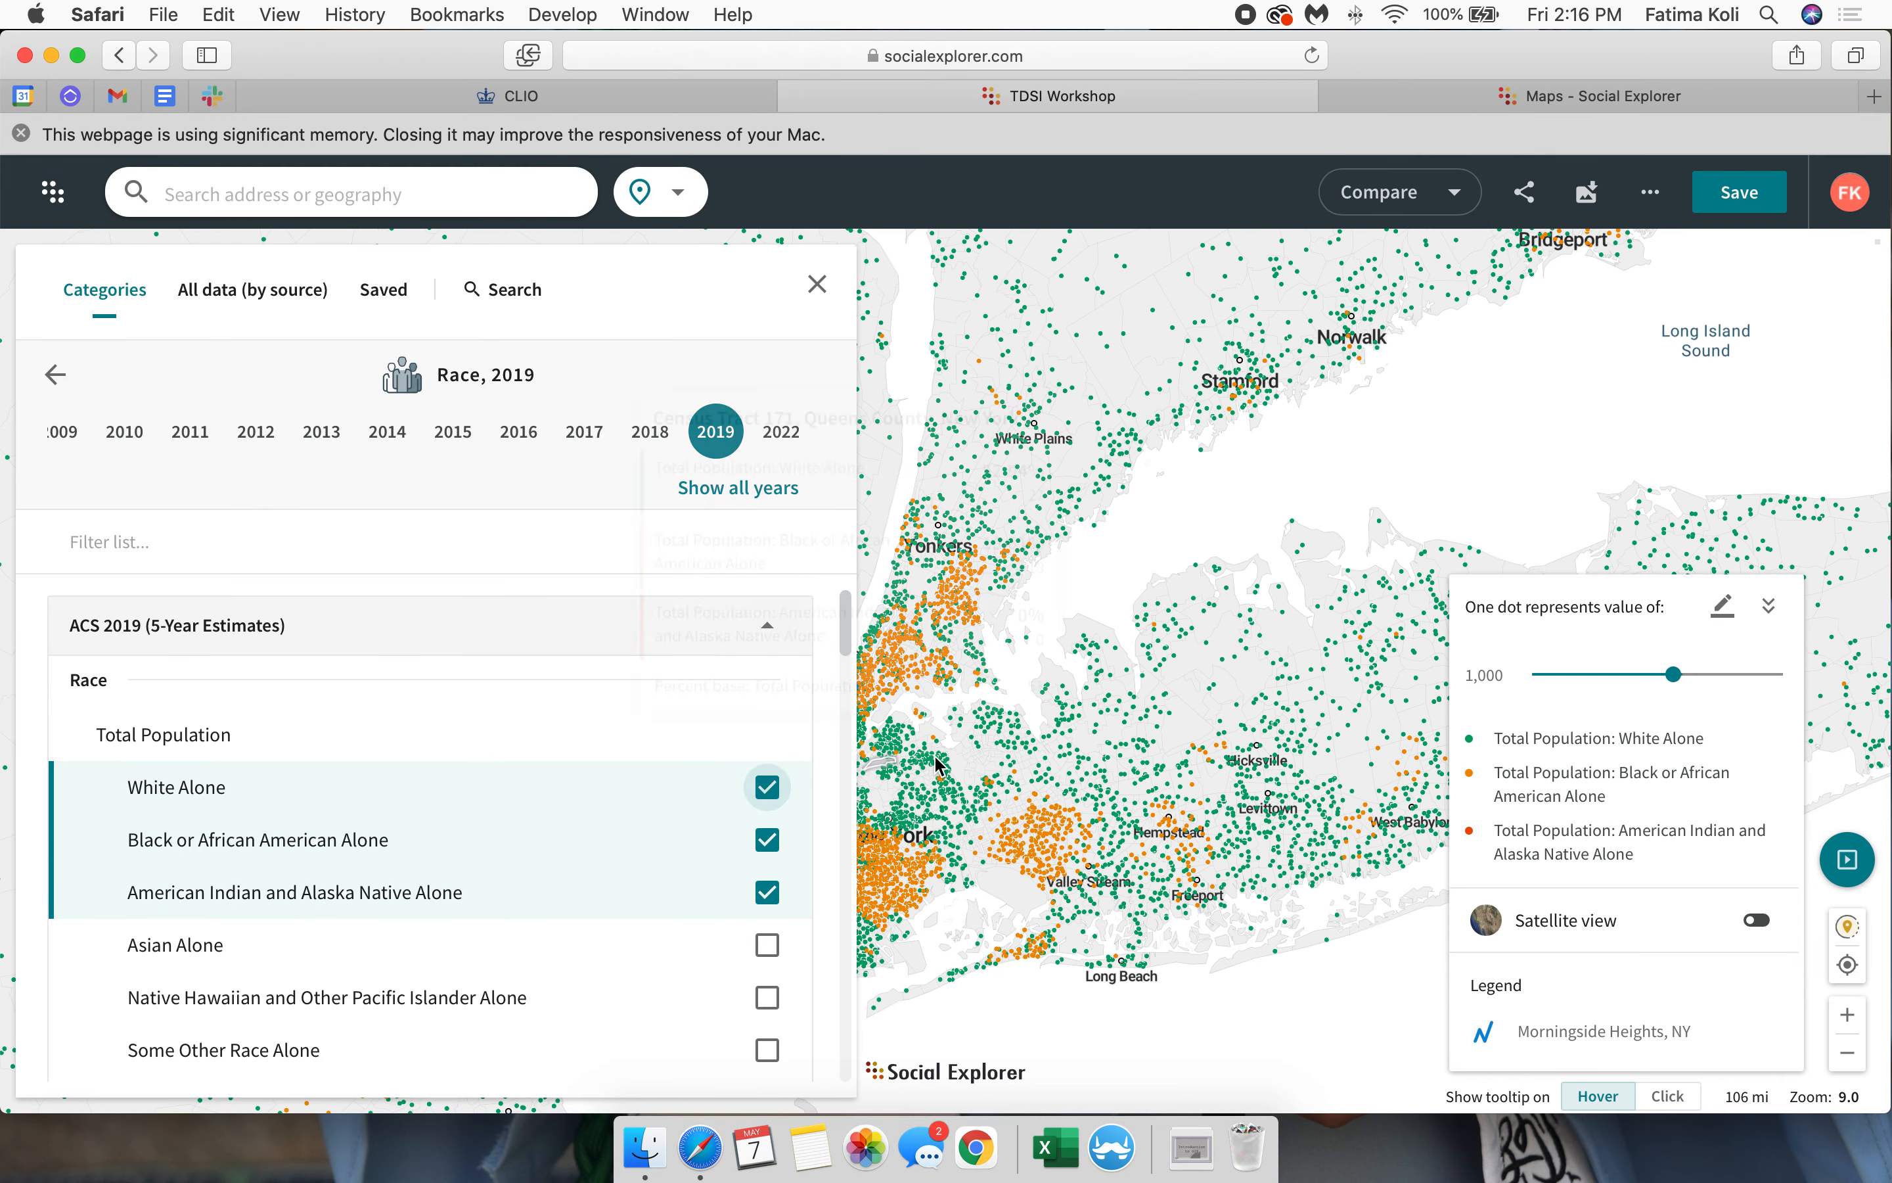
{"action": "left_click_drag", "start_coordinate": [908, 698], "coordinate": [1169, 663]}
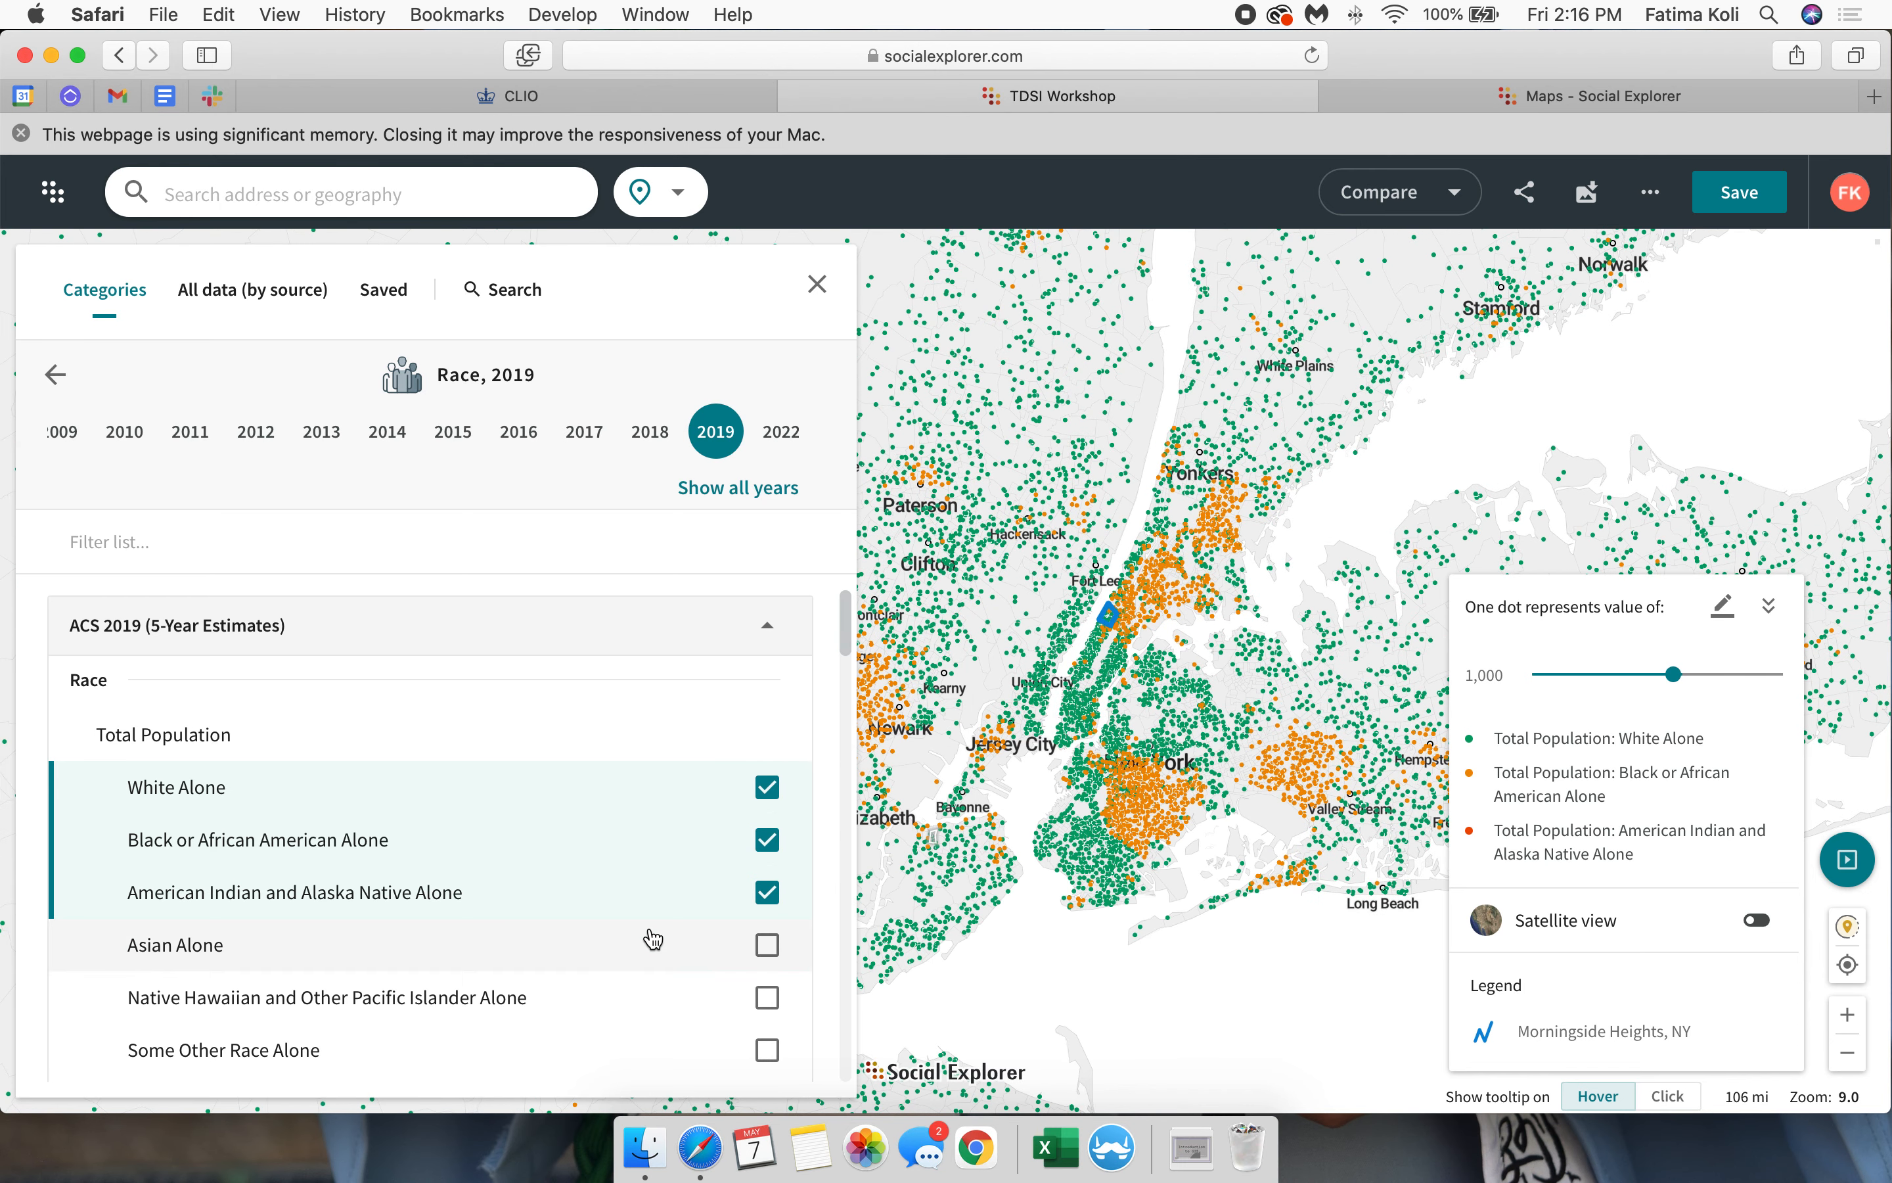
{"action": "left_click", "coordinate": [769, 950]}
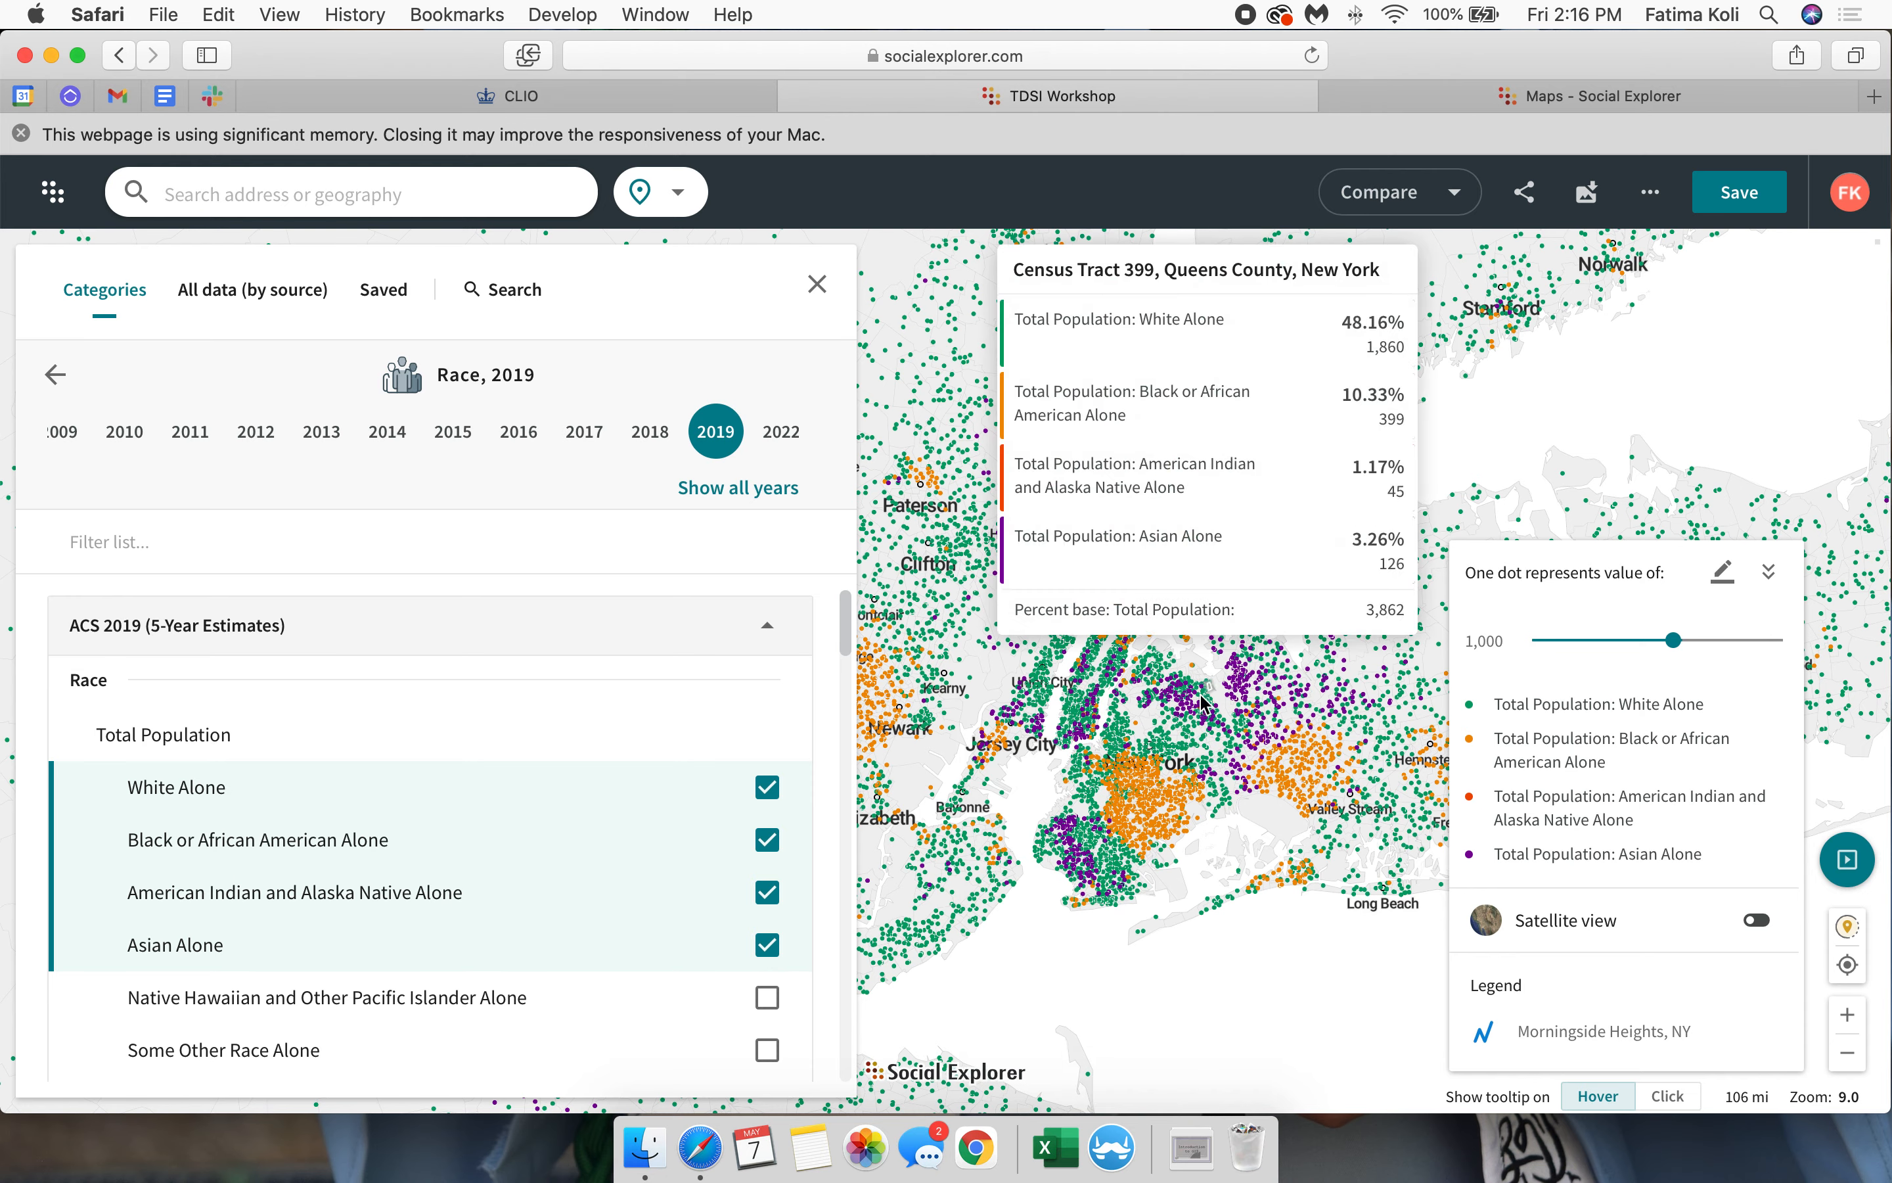
Step: Remove White Alone from the mapped race variables, add it back as the last variable, and close the data selection
{"action": "left_click", "coordinate": [766, 787]}
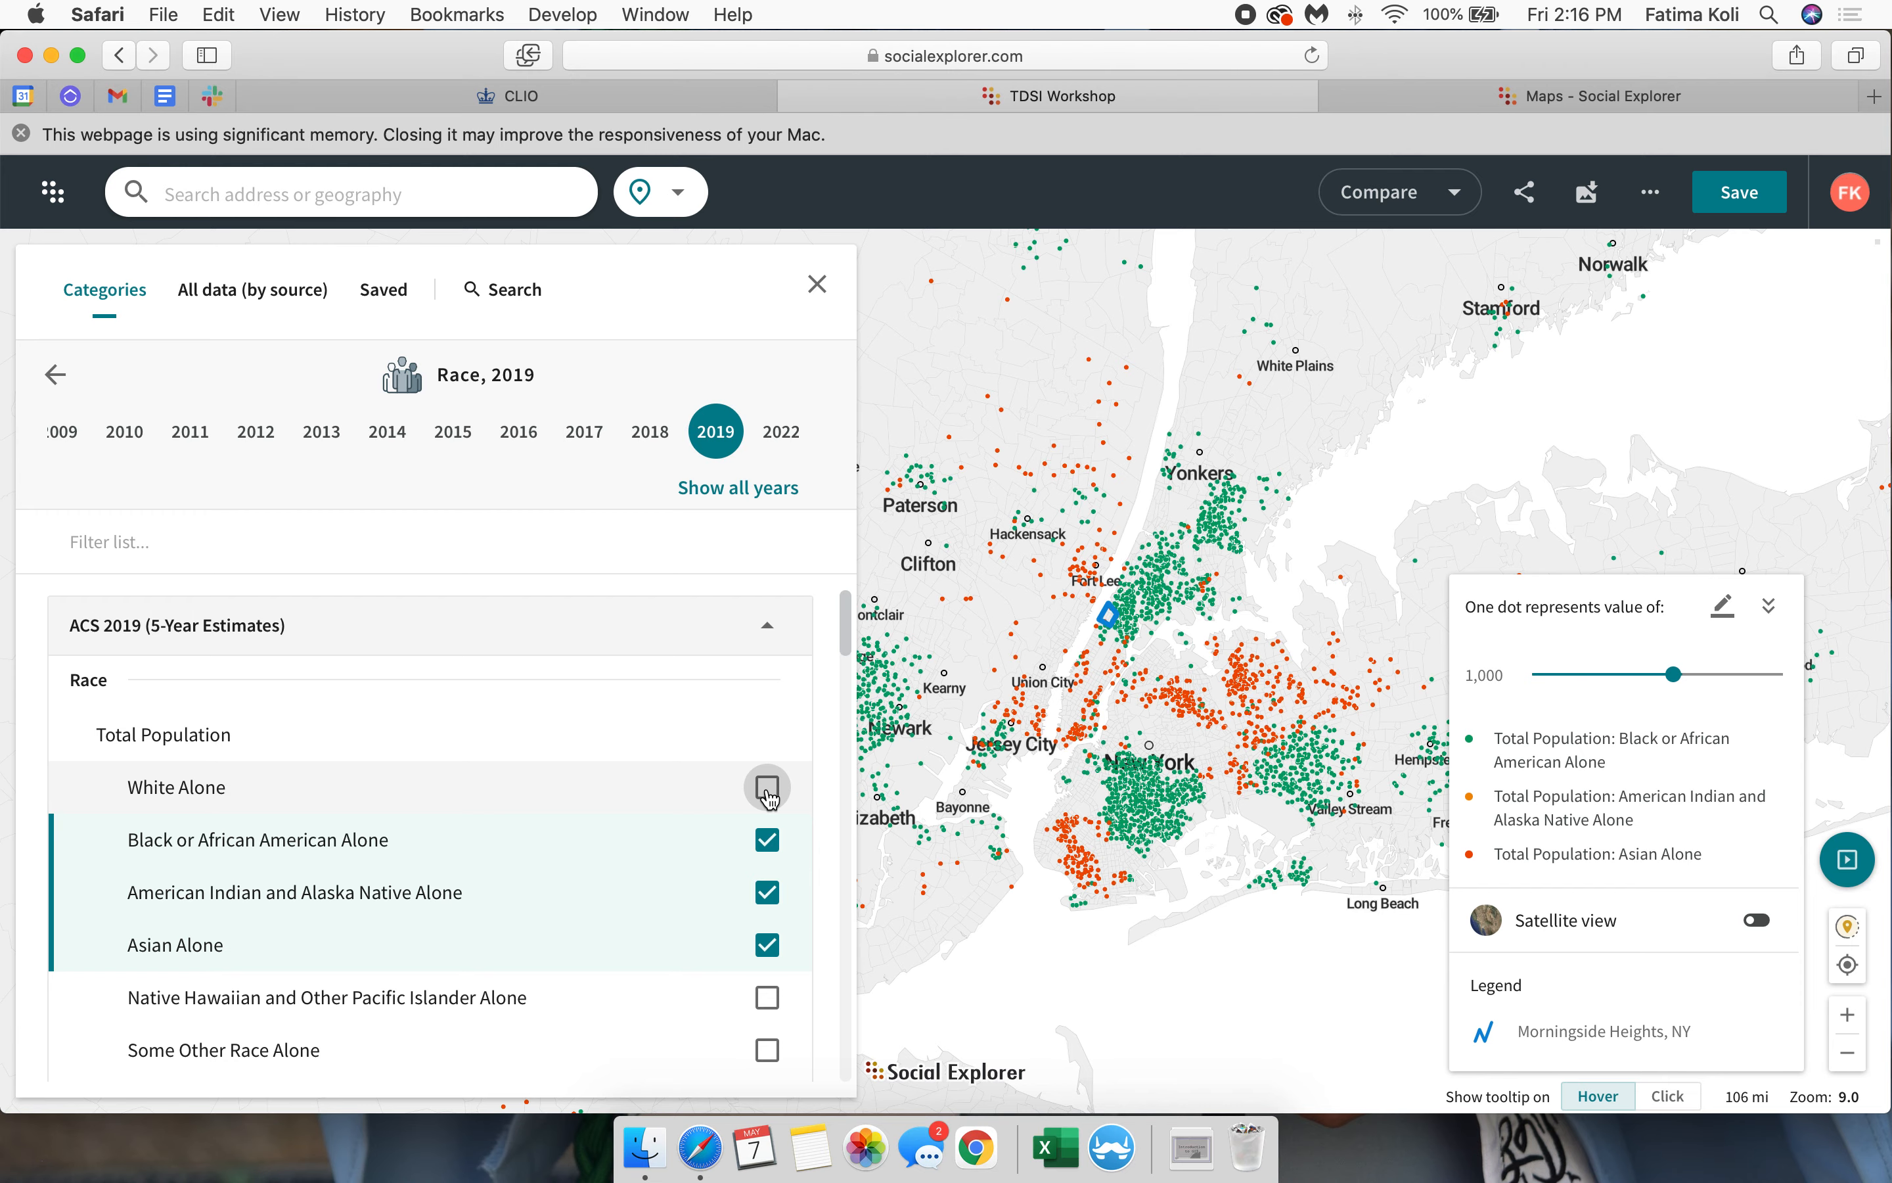
{"action": "left_click", "coordinate": [767, 787]}
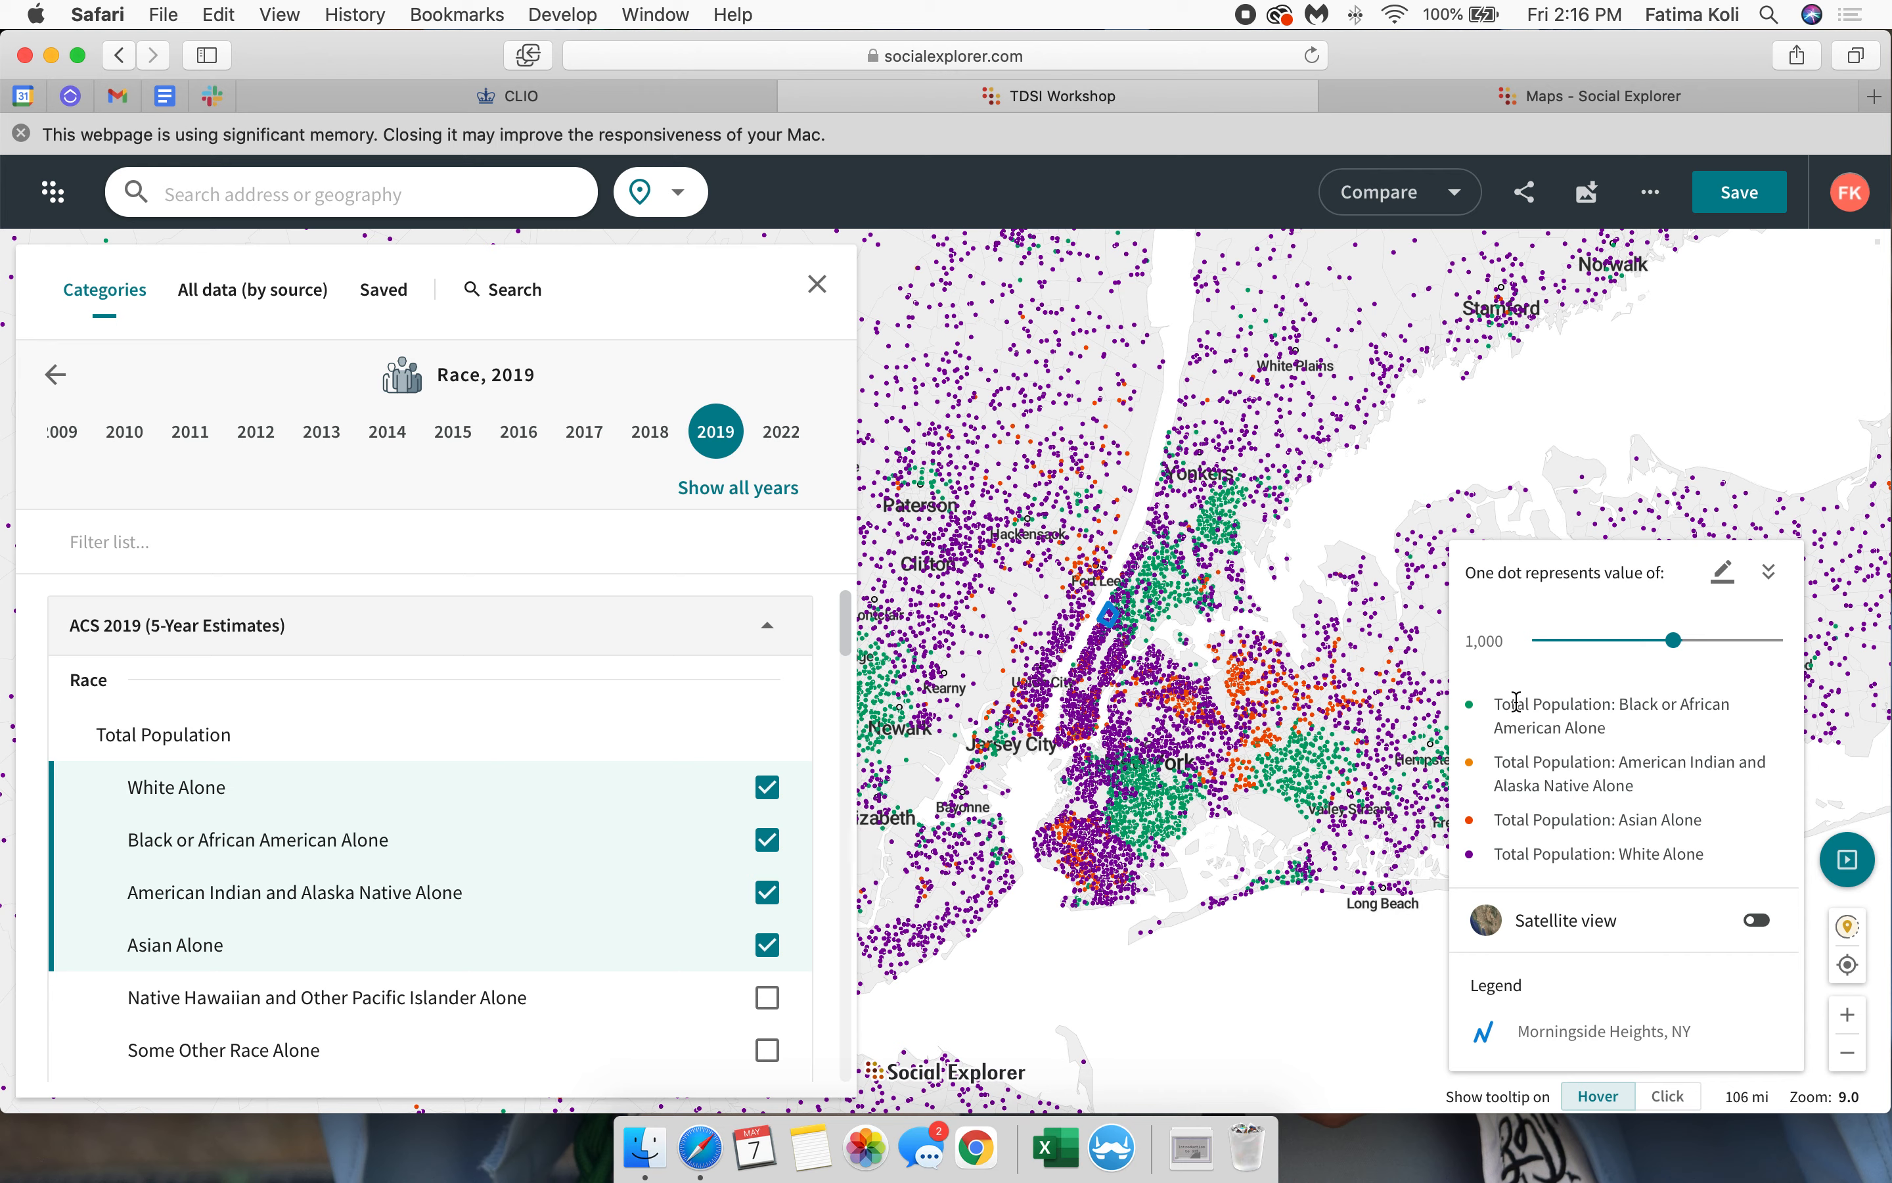
{"action": "left_click", "coordinate": [817, 283]}
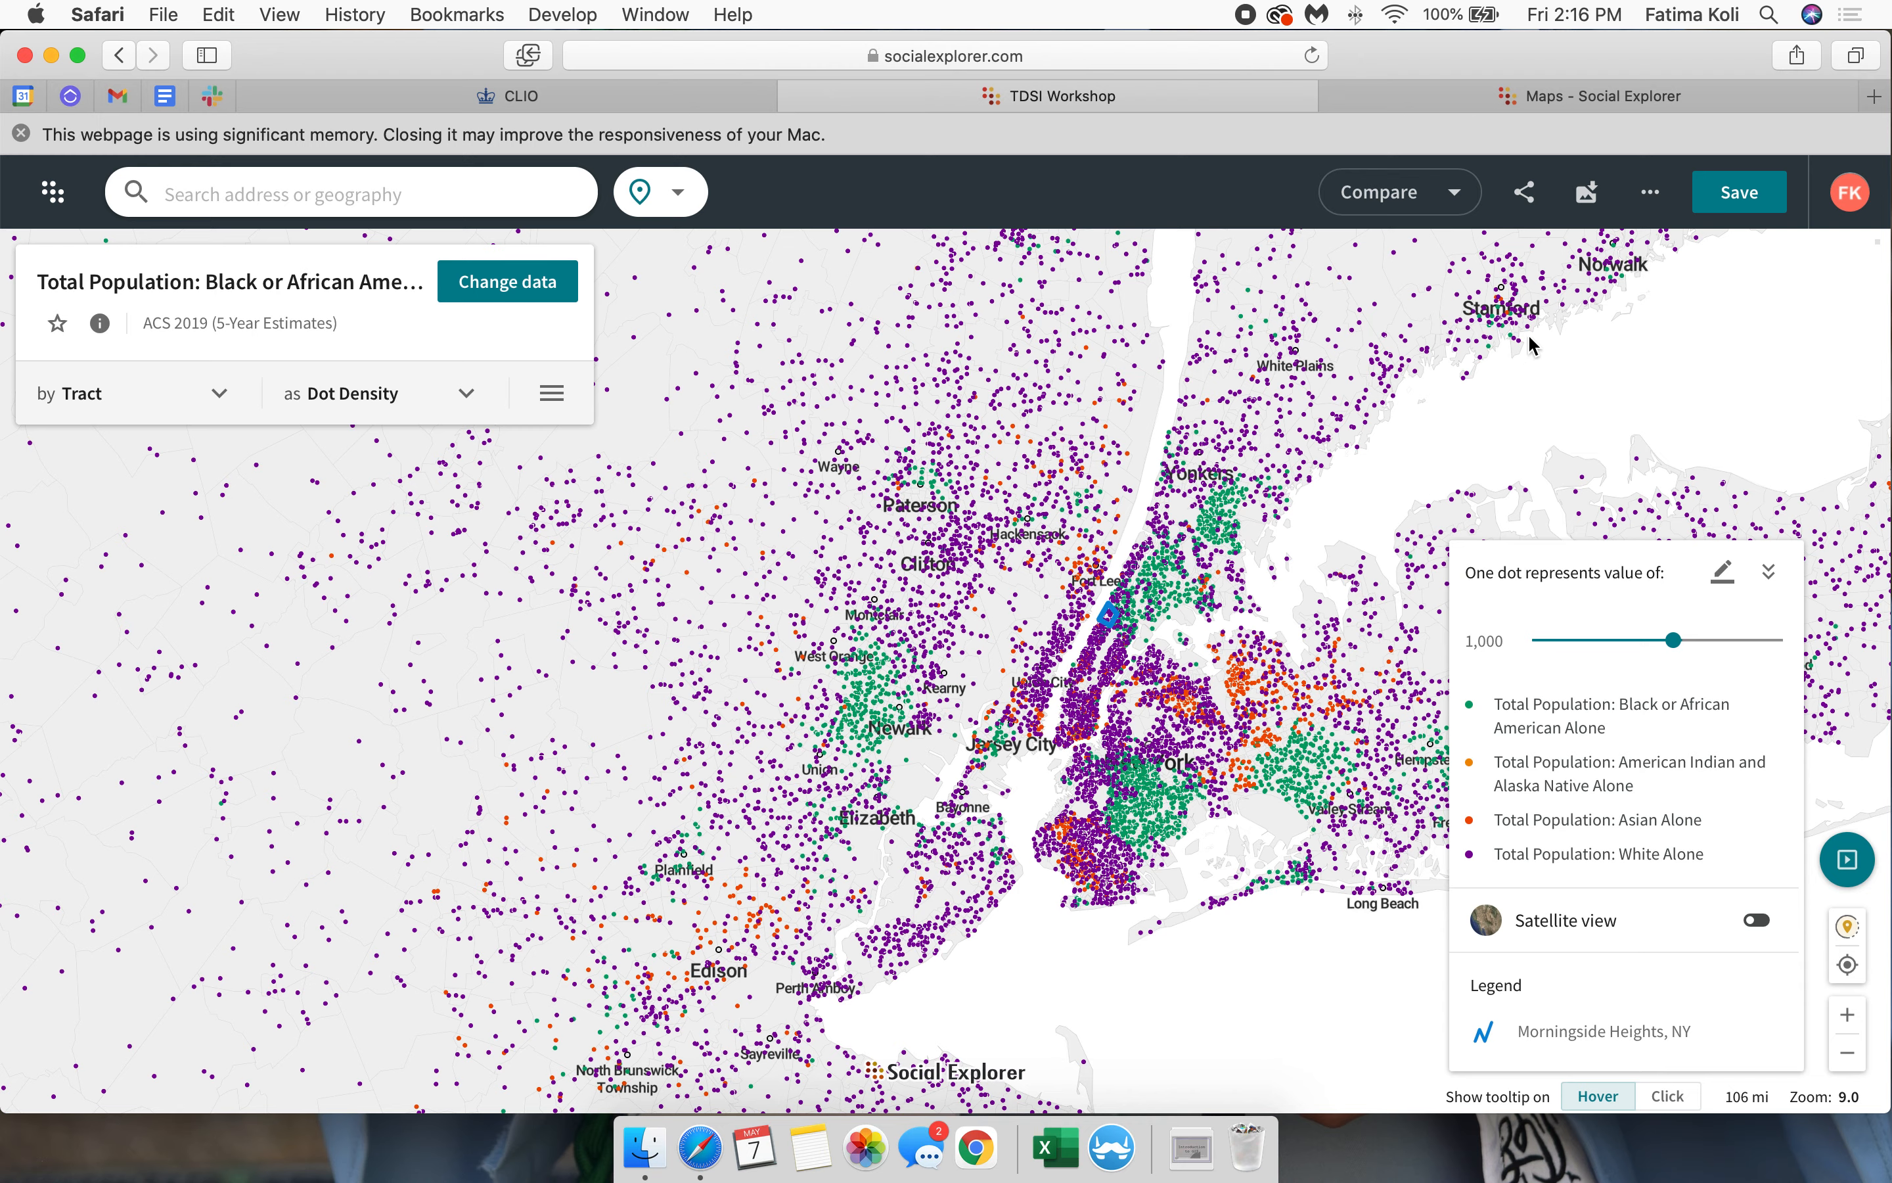
Step: Examine the map's image export options, including the file formats and the adjustable crop frame, and leave without exporting
{"action": "left_click", "coordinate": [1587, 192]}
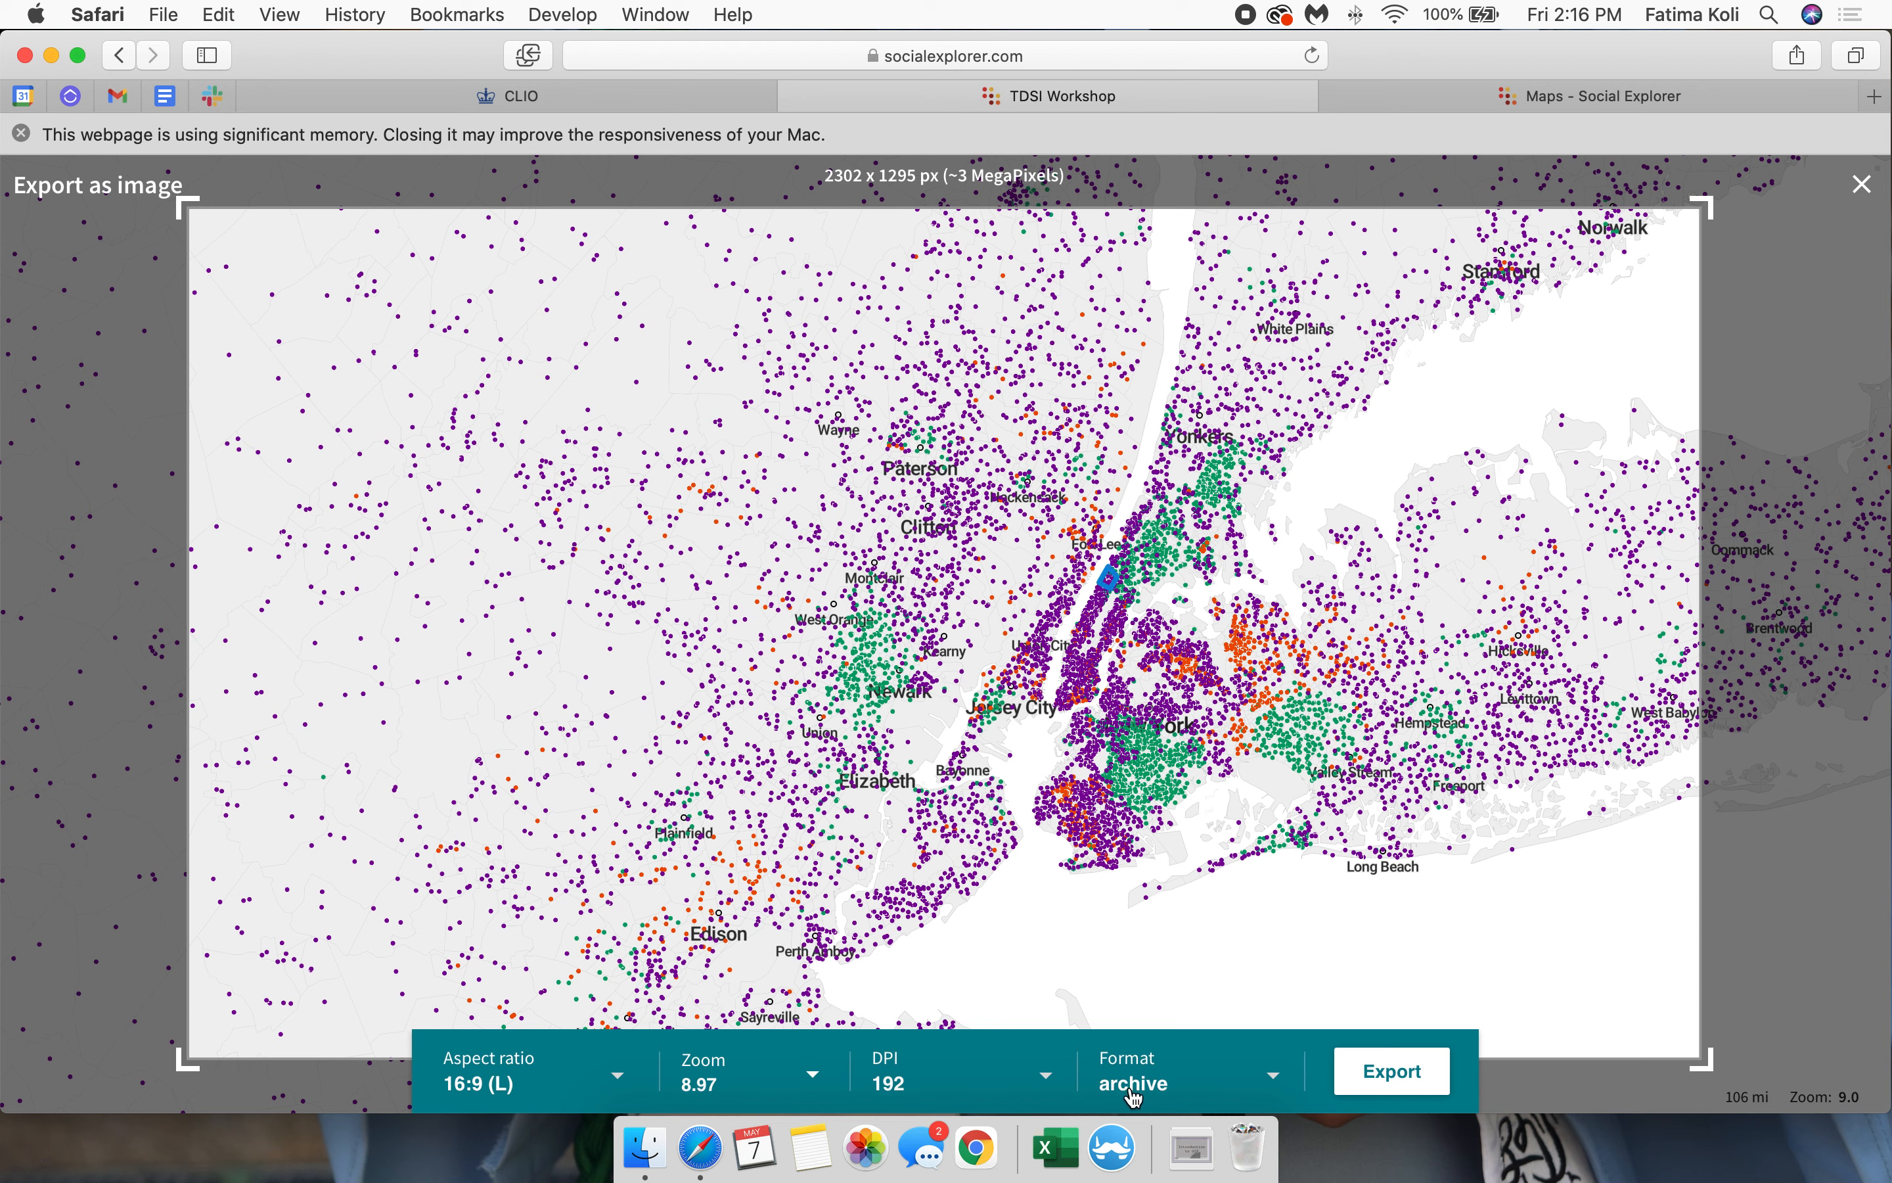
{"action": "left_click", "coordinate": [1133, 1084]}
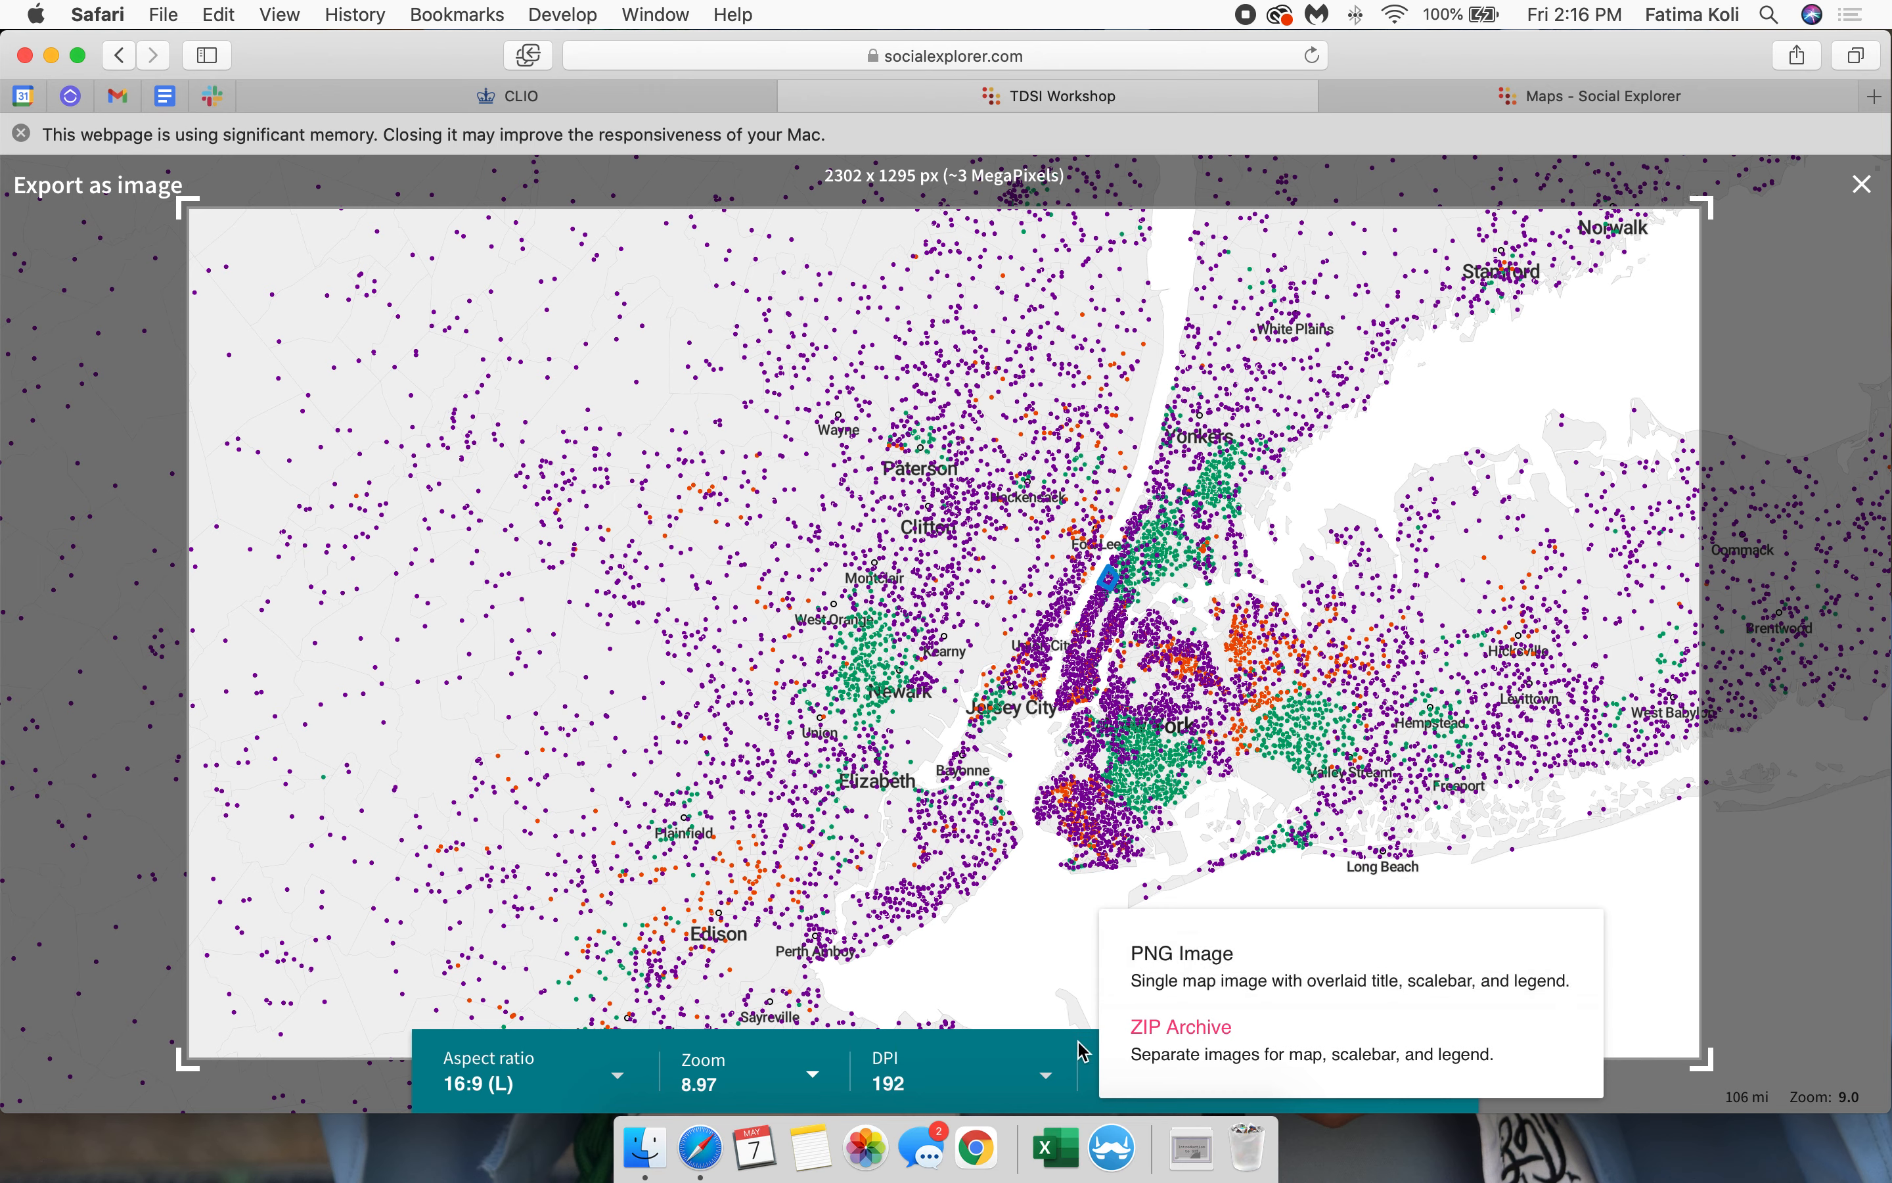
{"action": "left_click", "coordinate": [1118, 1044]}
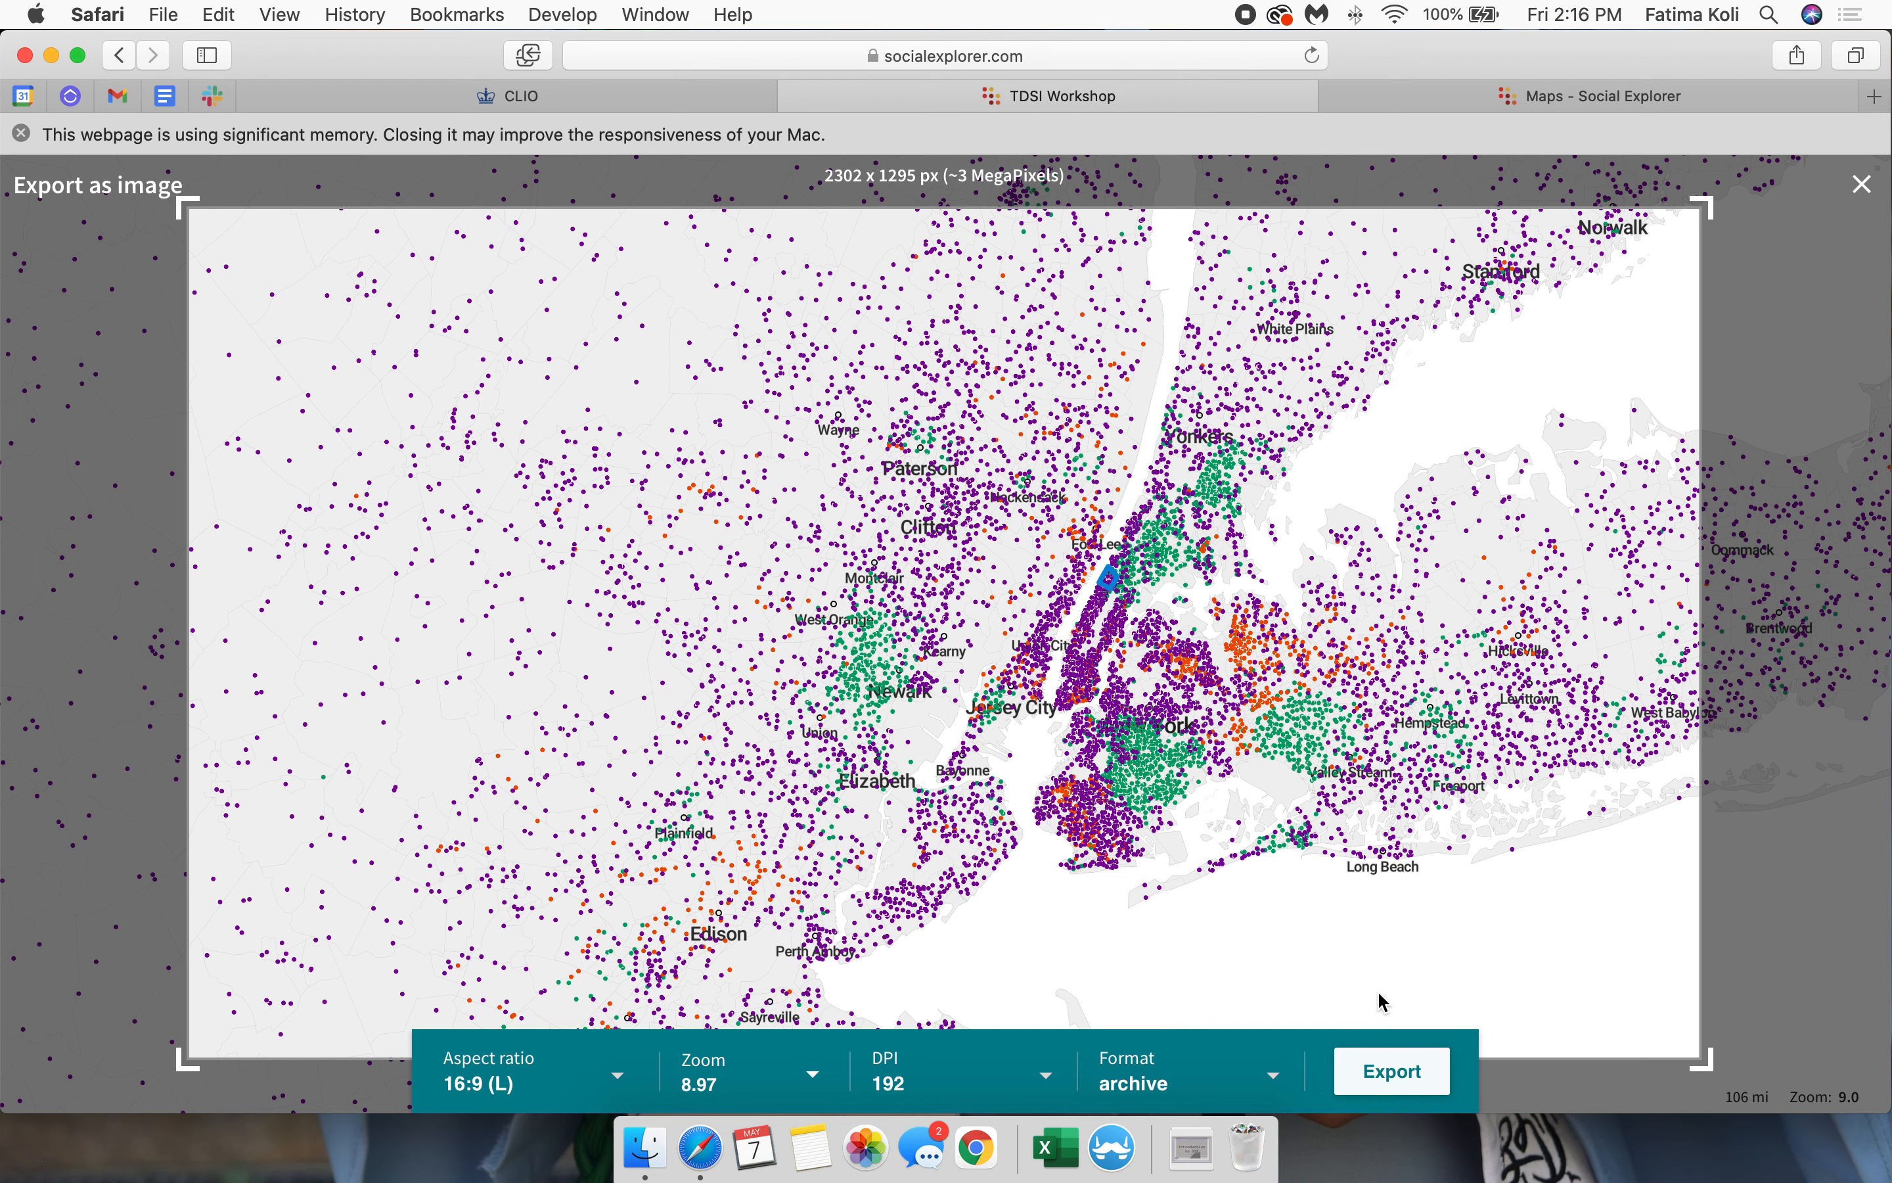
{"action": "left_click_drag", "start_coordinate": [1707, 203], "coordinate": [1736, 291]}
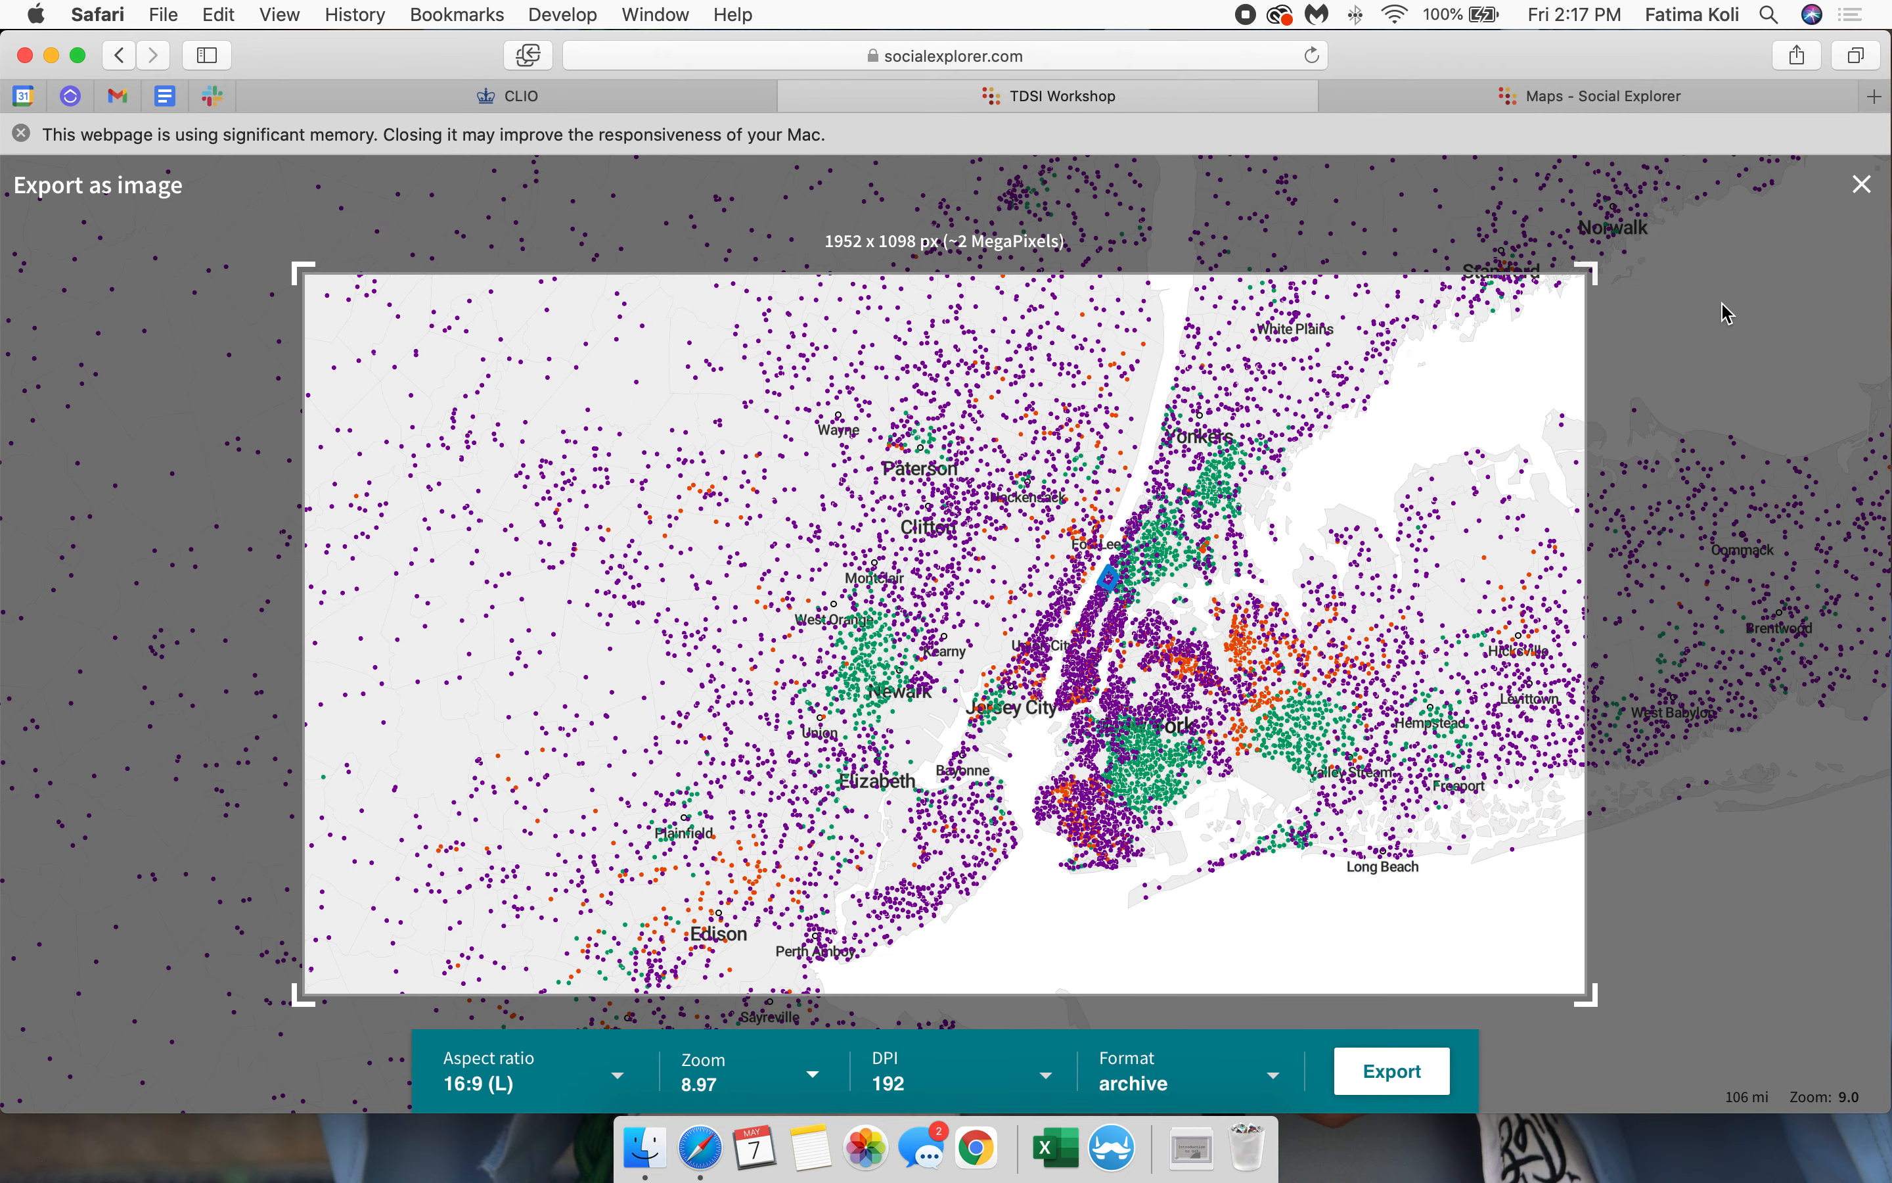
{"action": "left_click", "coordinate": [1862, 185]}
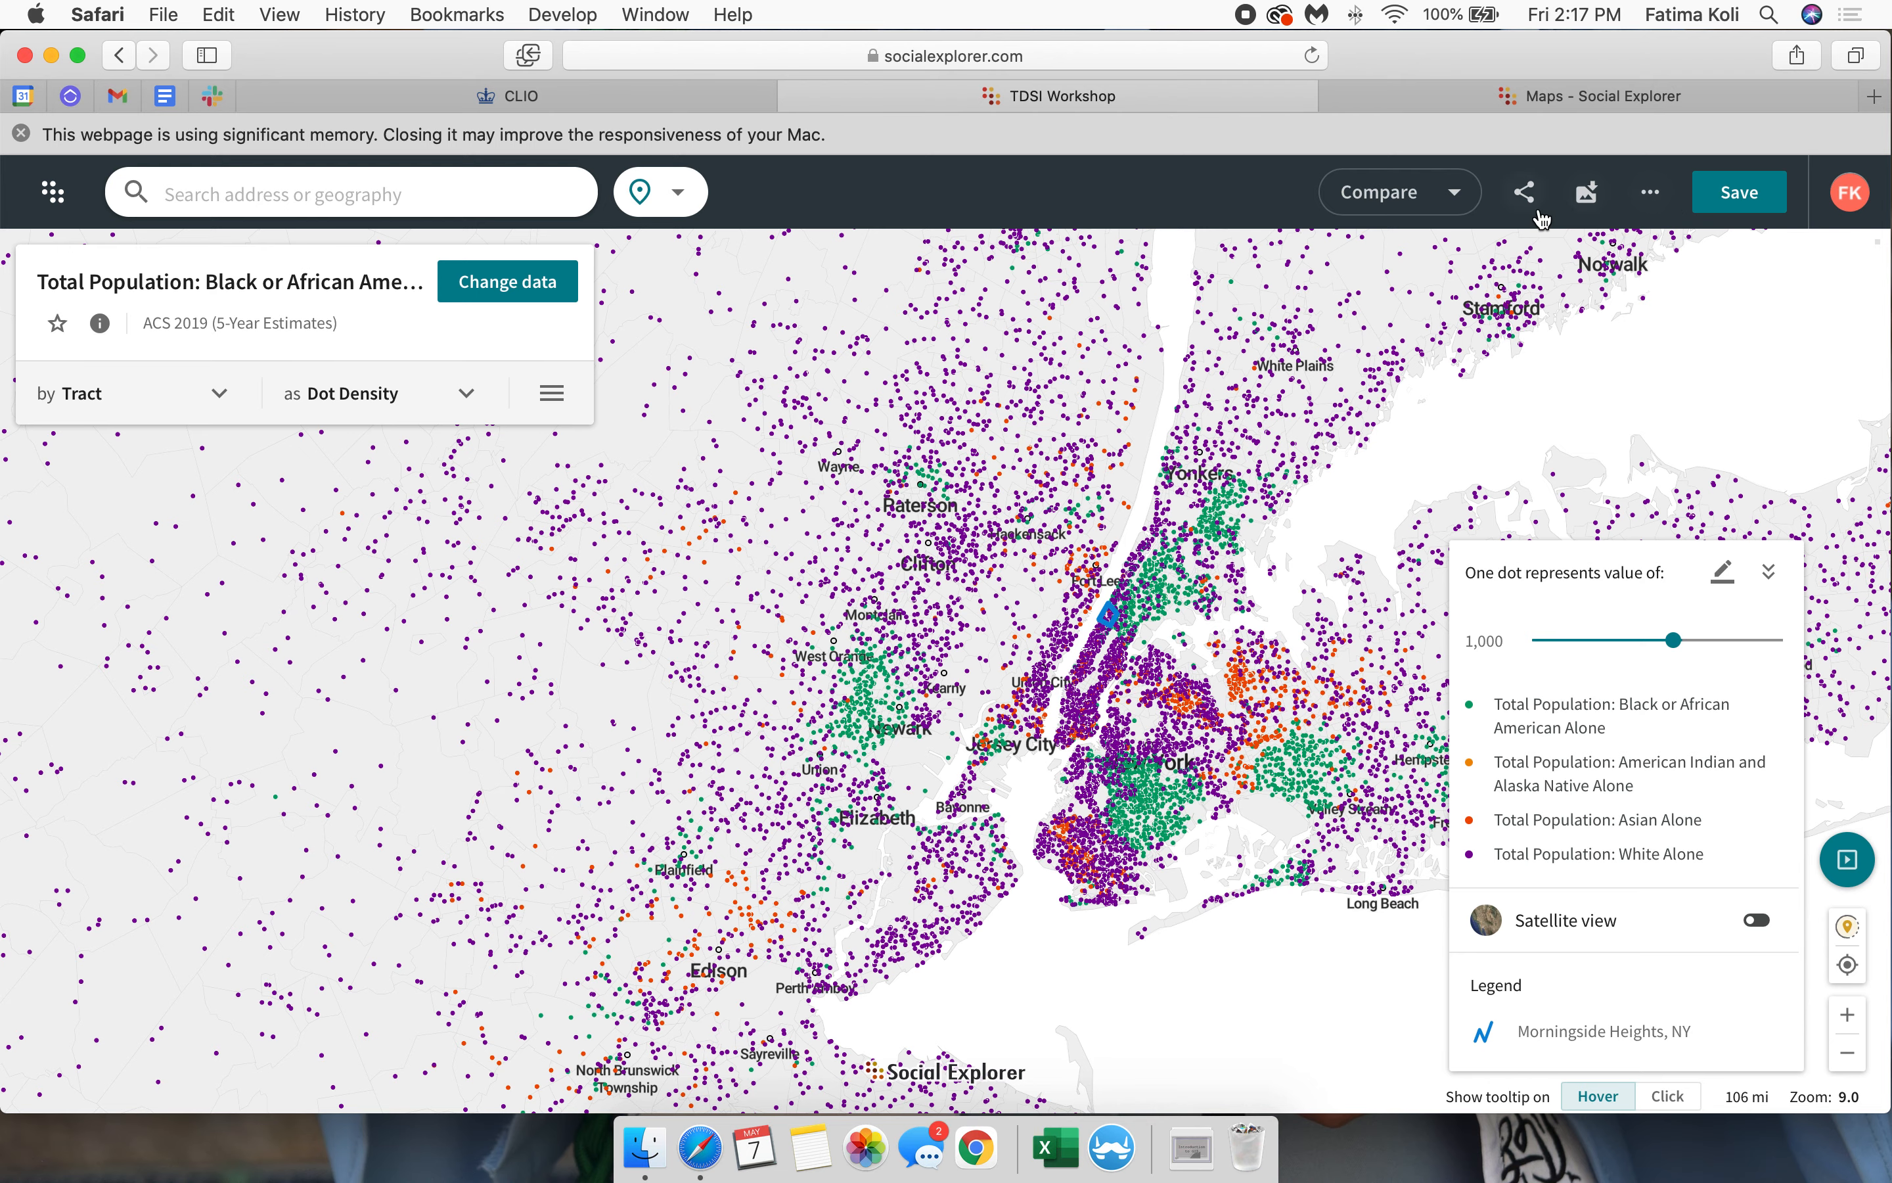
Step: Review the project's sharing options, including the link, embed code and collaborators, and close them
{"action": "left_click", "coordinate": [1521, 192]}
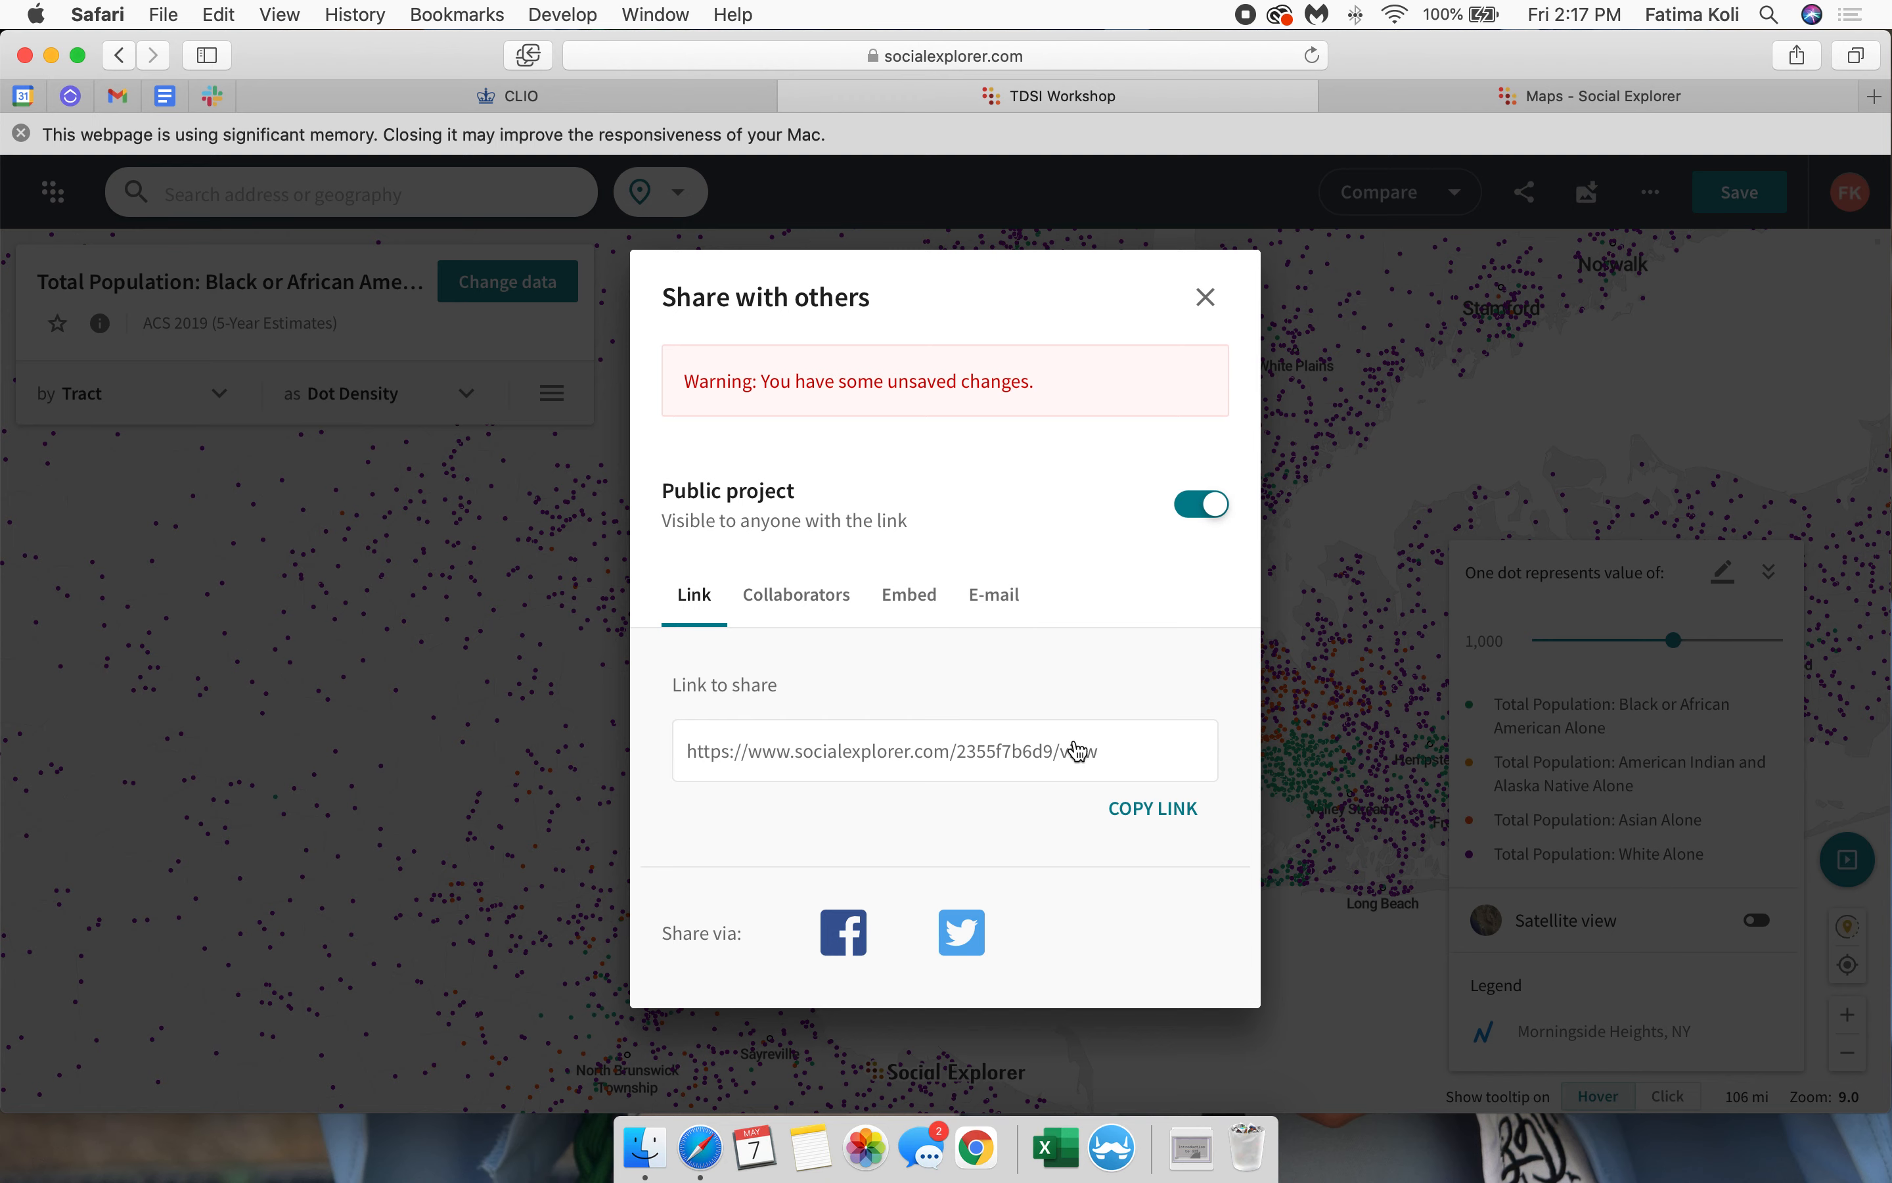
{"action": "left_click", "coordinate": [899, 591]}
{"action": "scroll", "coordinate": [834, 919], "scroll_direction": "down", "scroll_amount": 1}
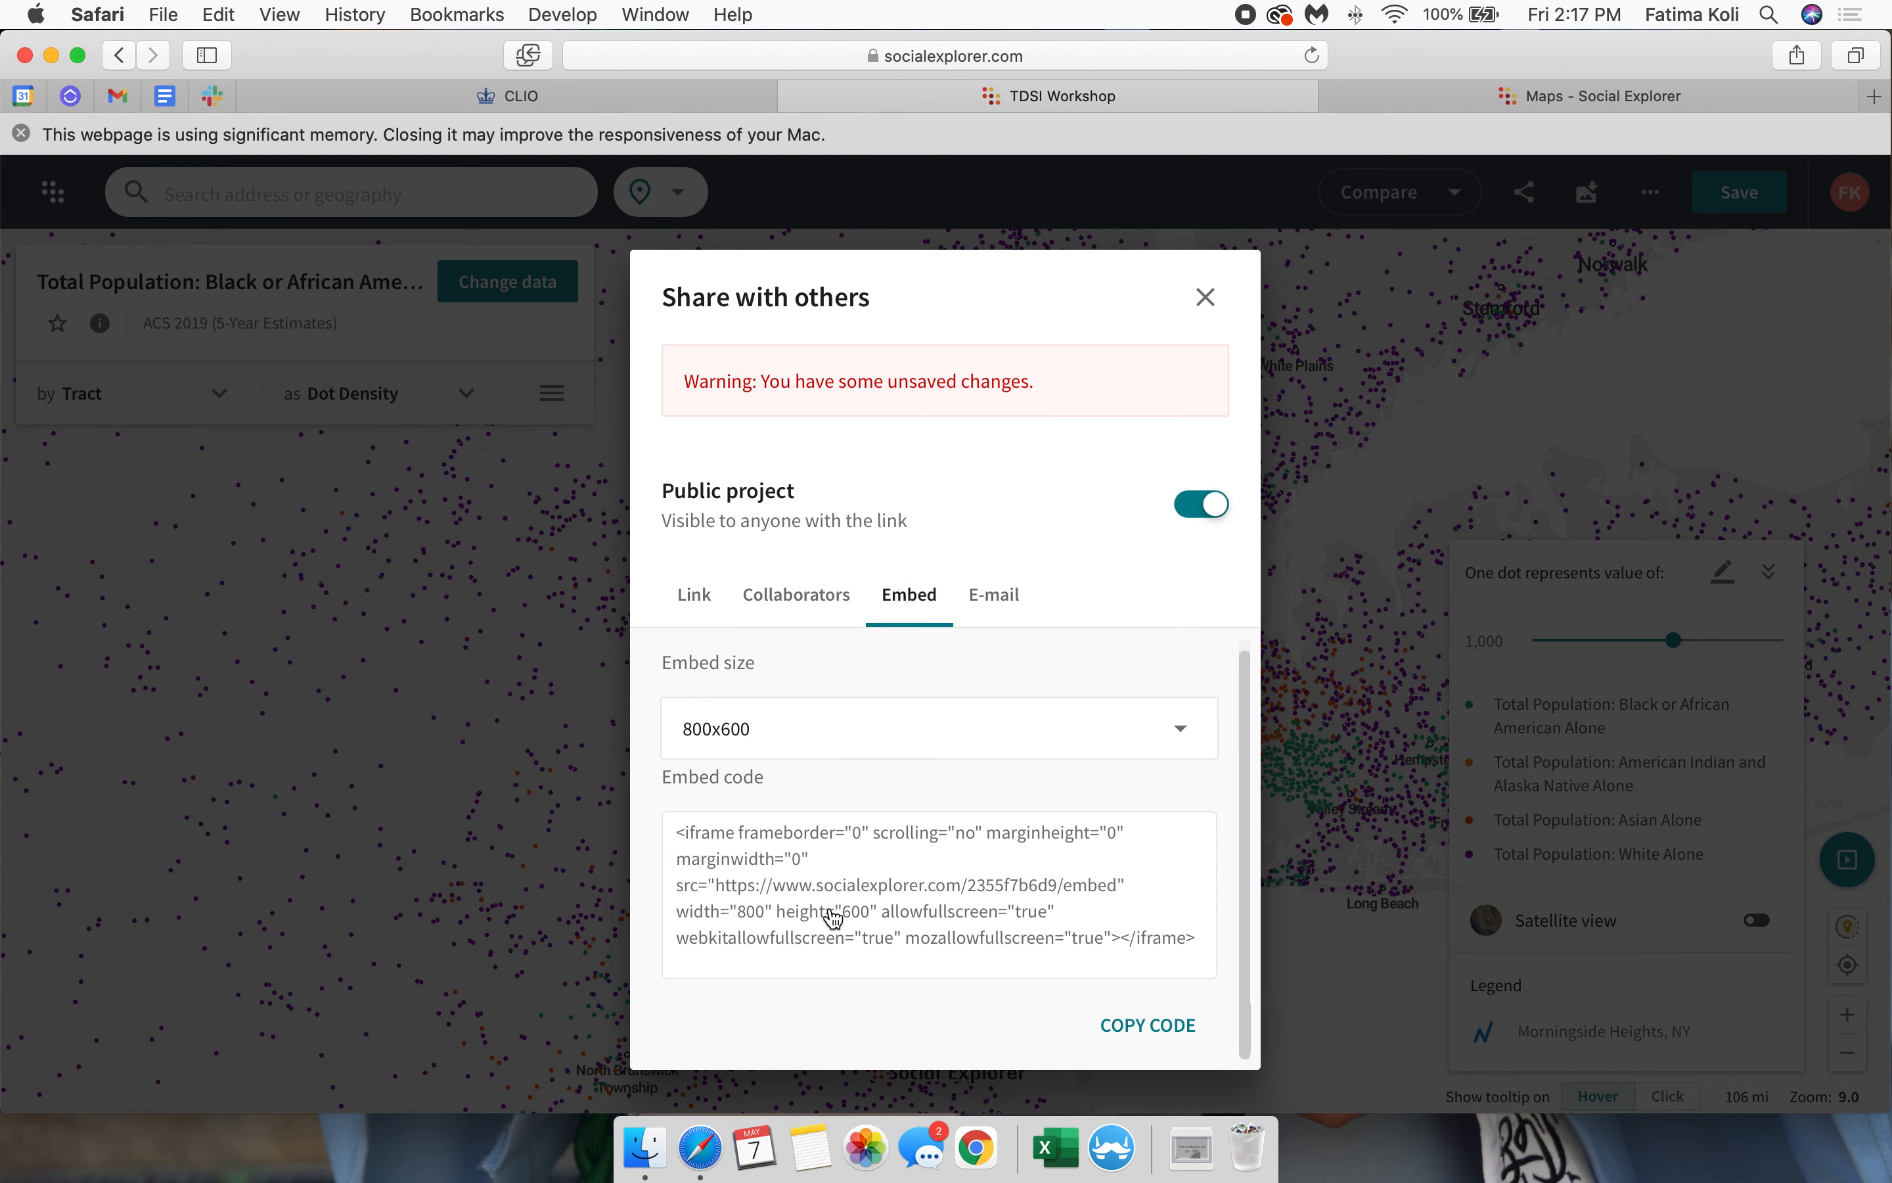
{"action": "left_click", "coordinate": [802, 583]}
{"action": "left_click", "coordinate": [1196, 297]}
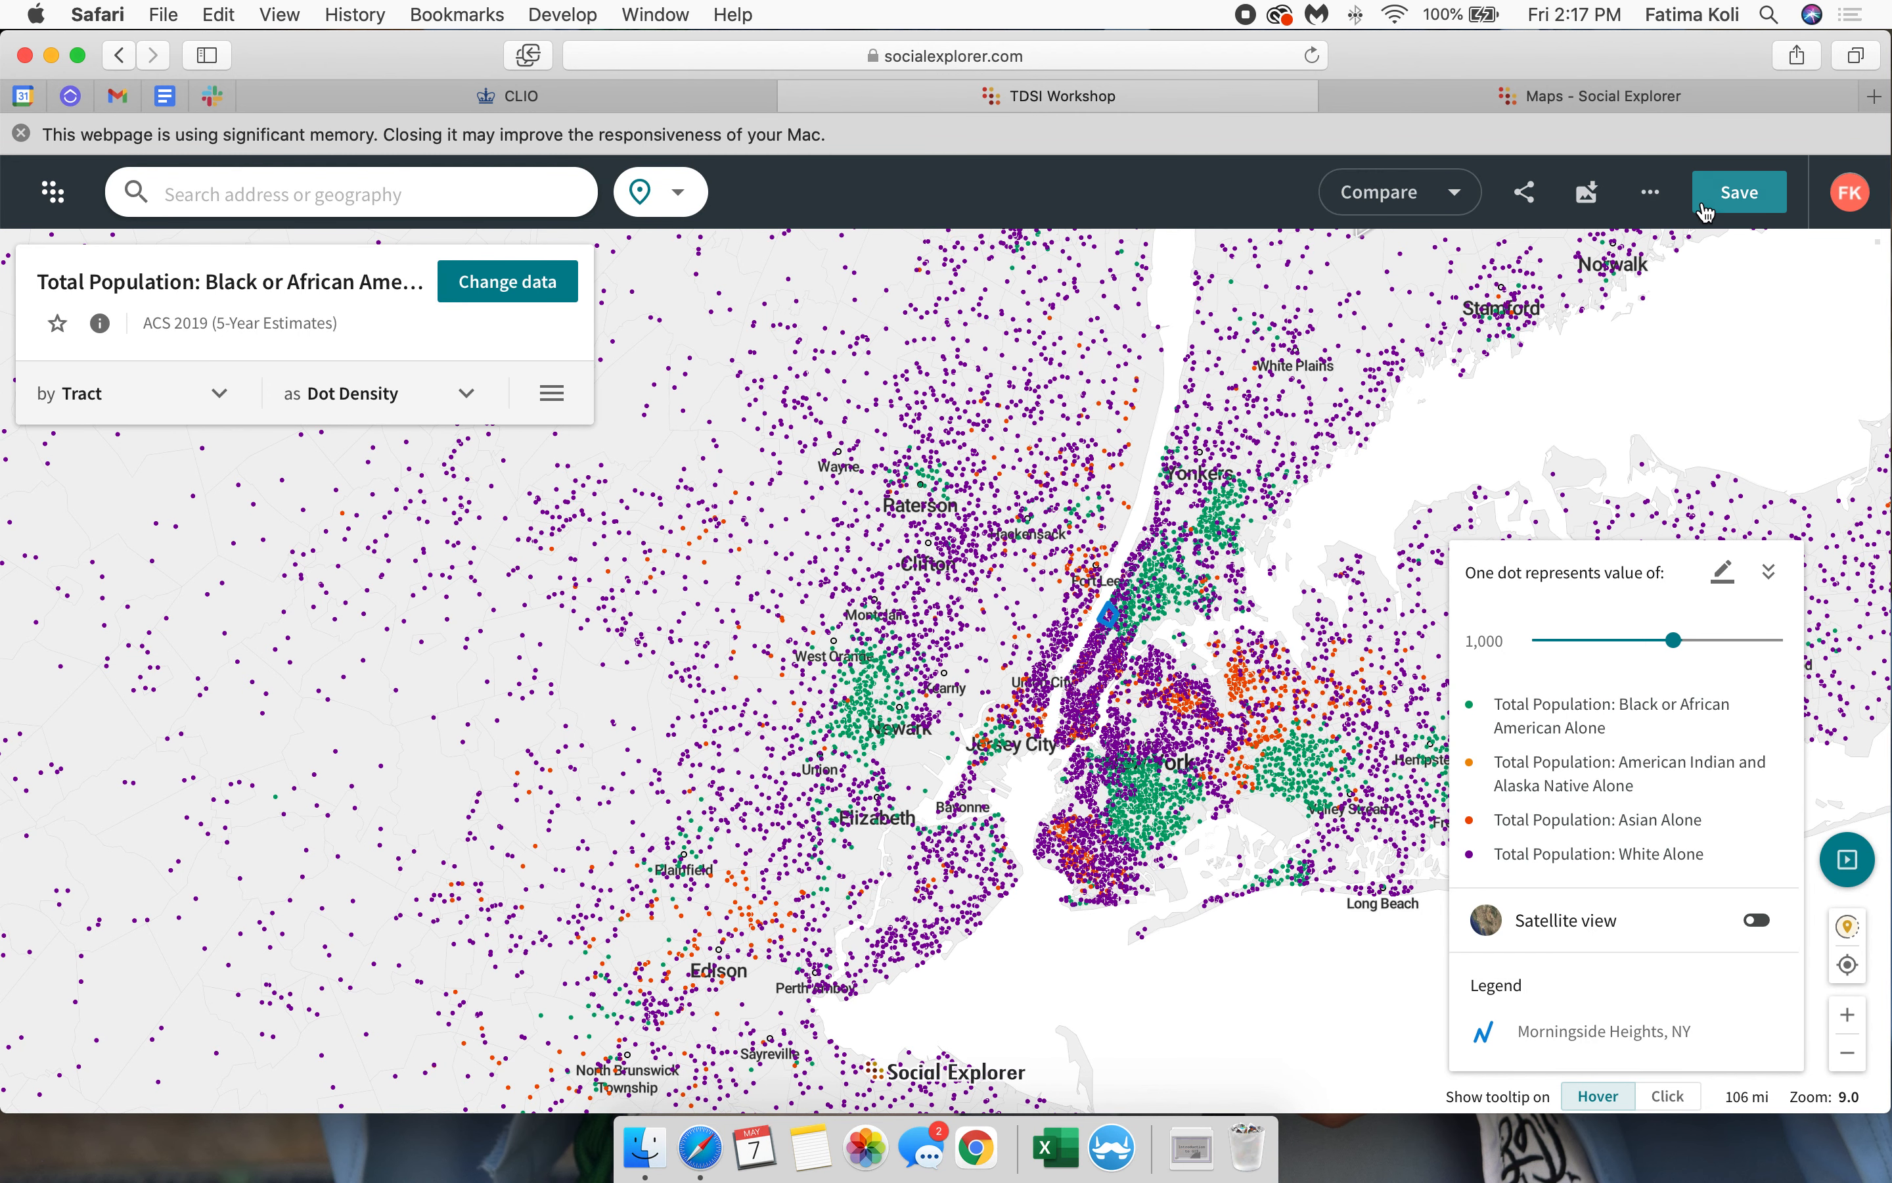
Step: Start a story from the current map and add a cover slide, leaving its background, title and description at their defaults
{"action": "left_click", "coordinate": [1850, 866]}
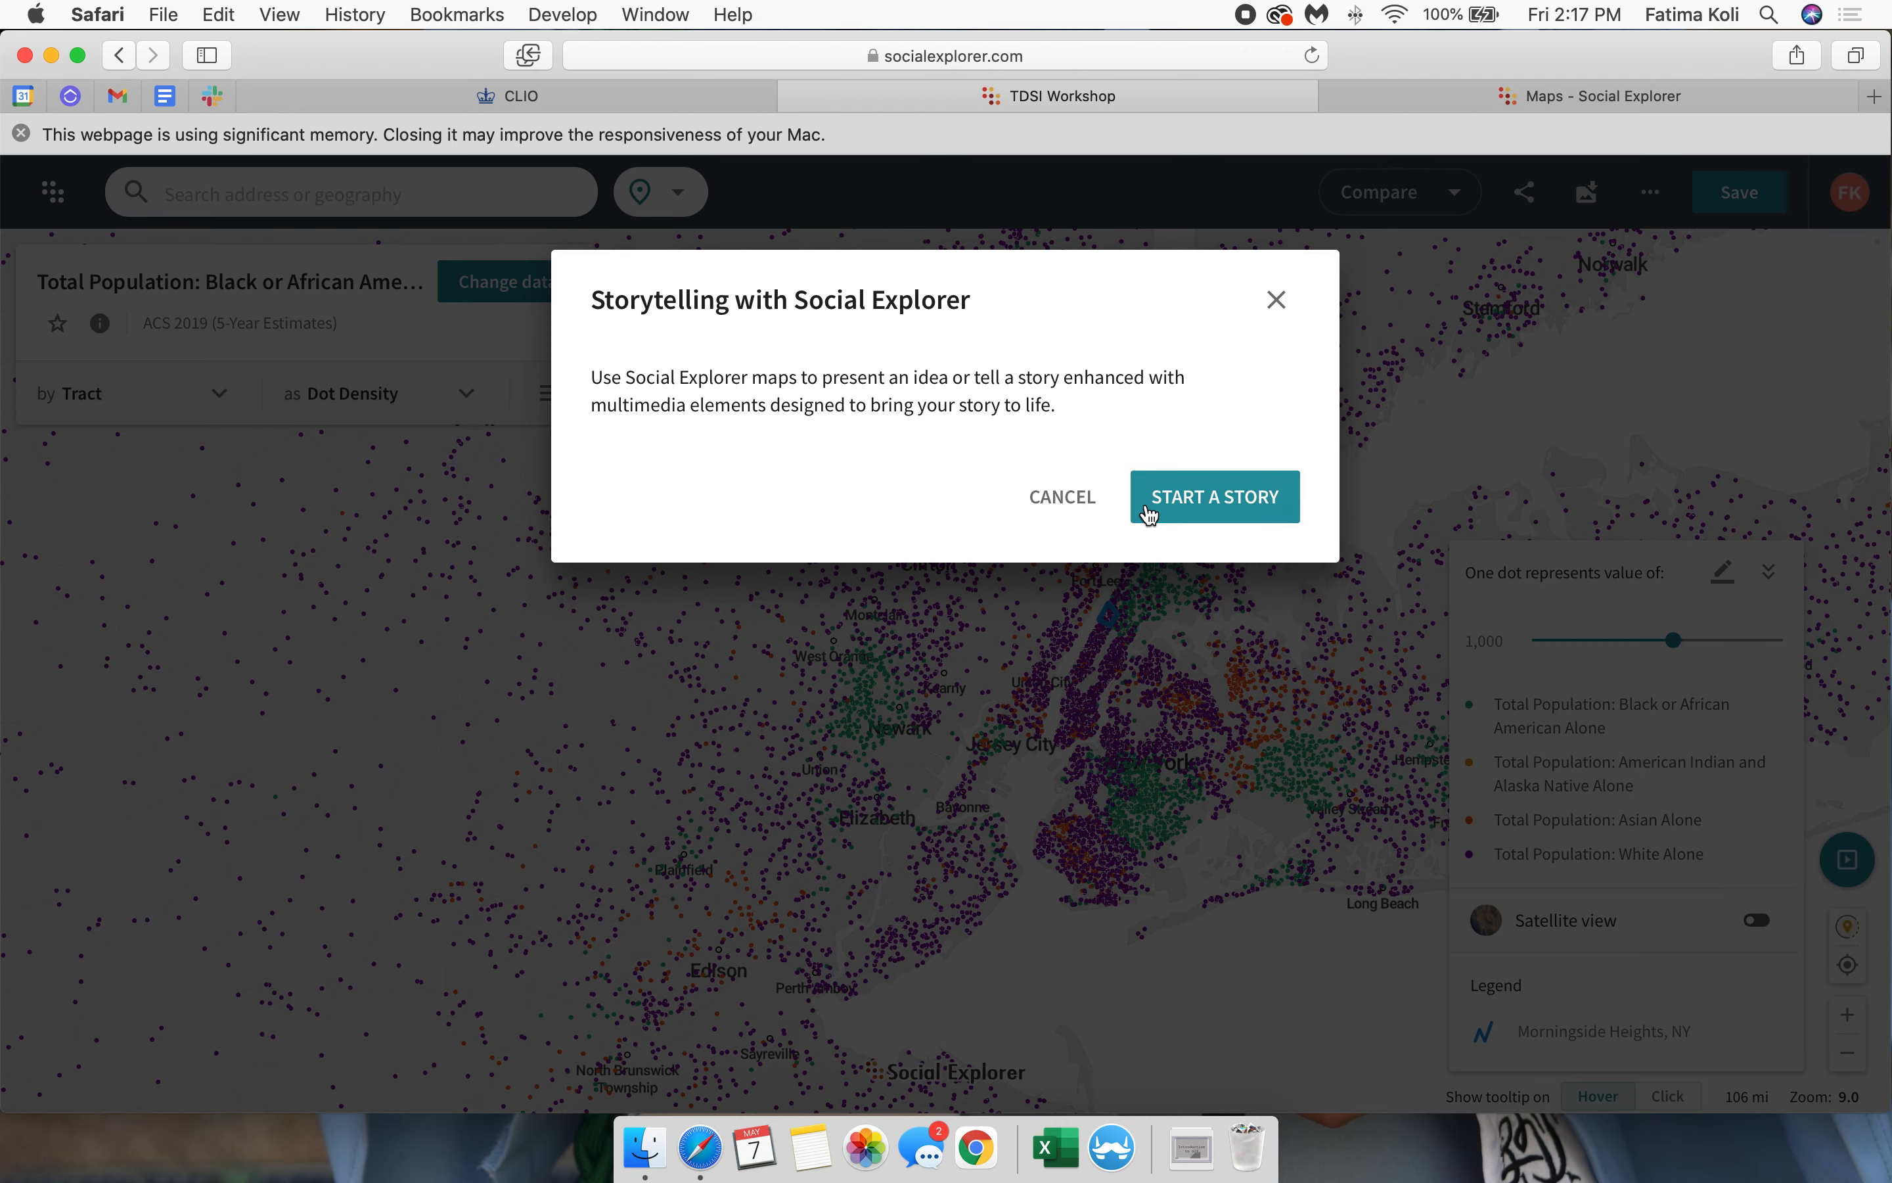
{"action": "left_click", "coordinate": [1184, 512]}
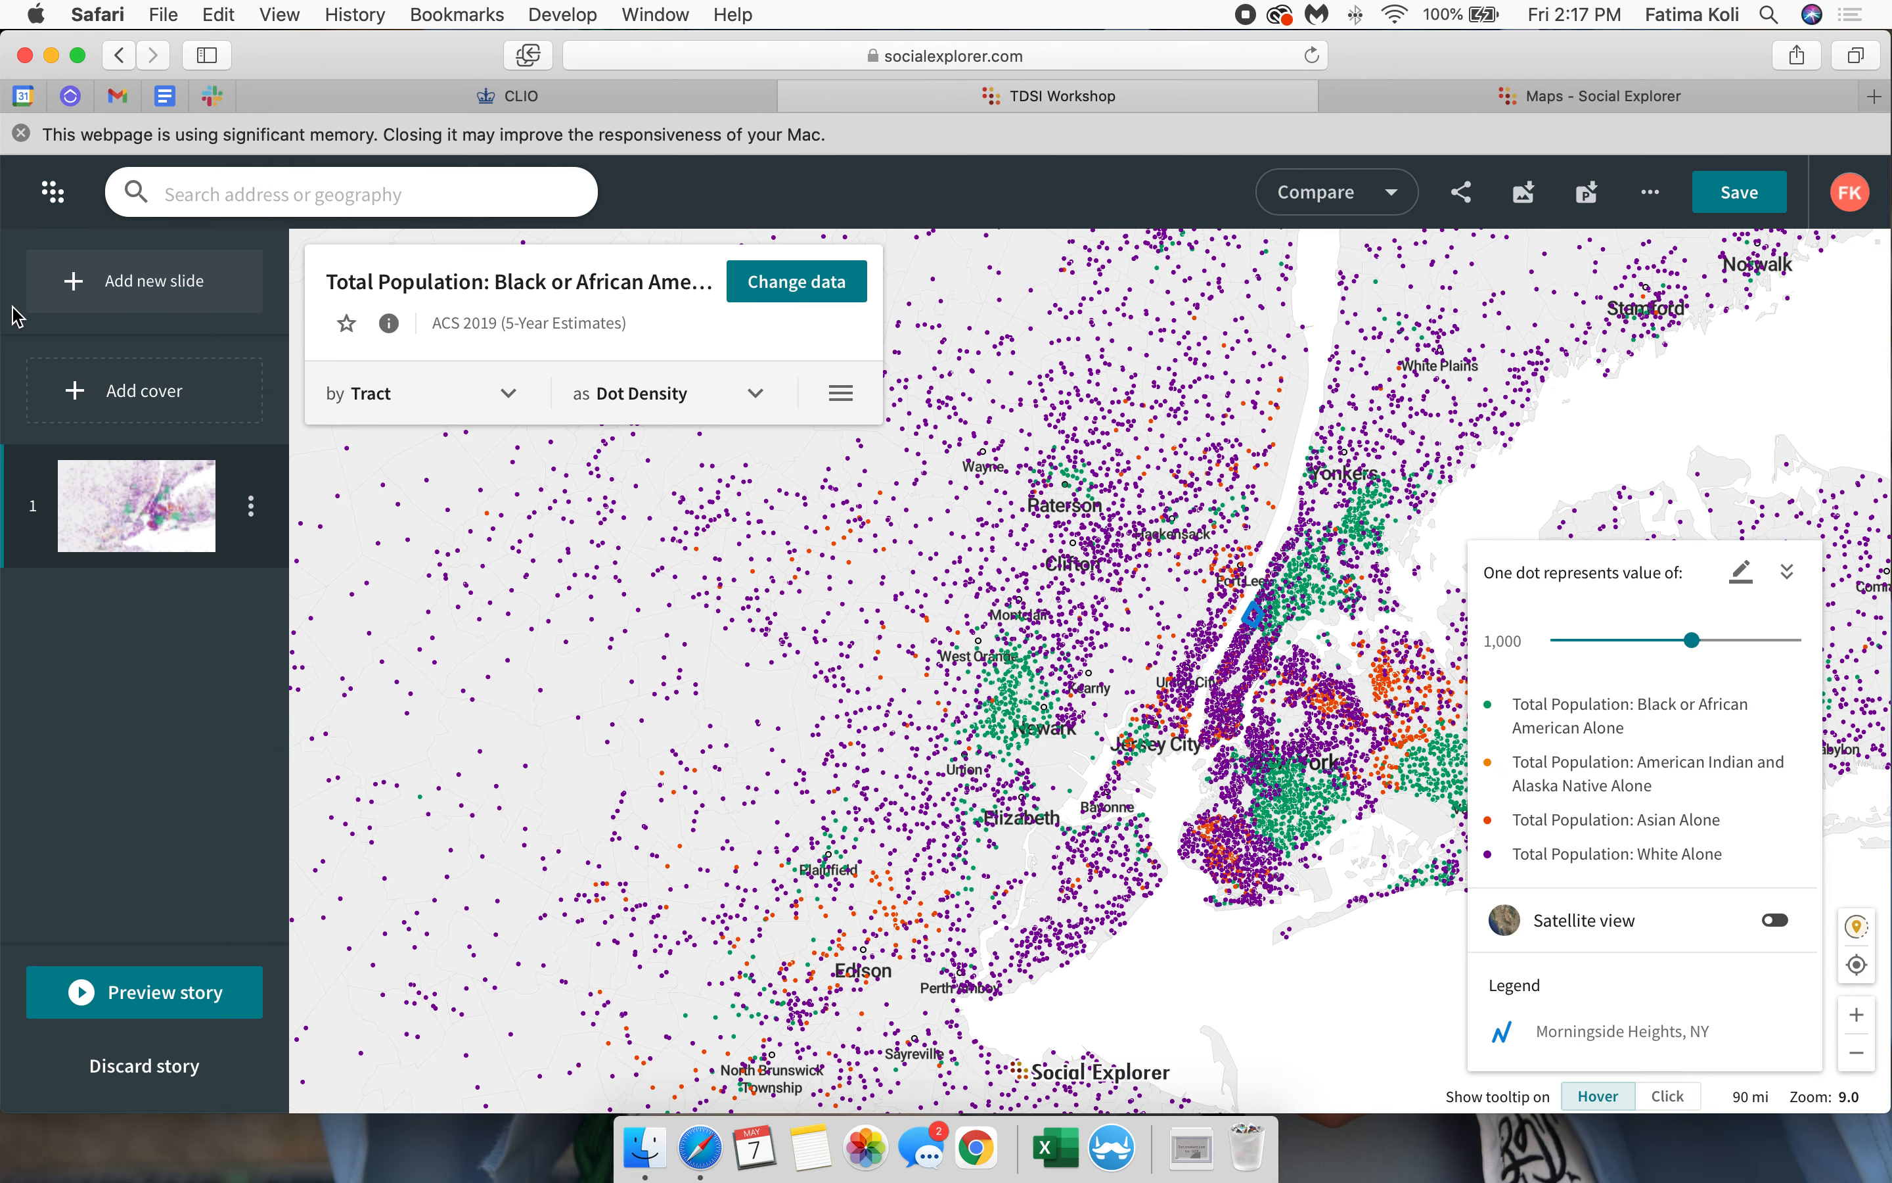
{"action": "left_click", "coordinate": [125, 394]}
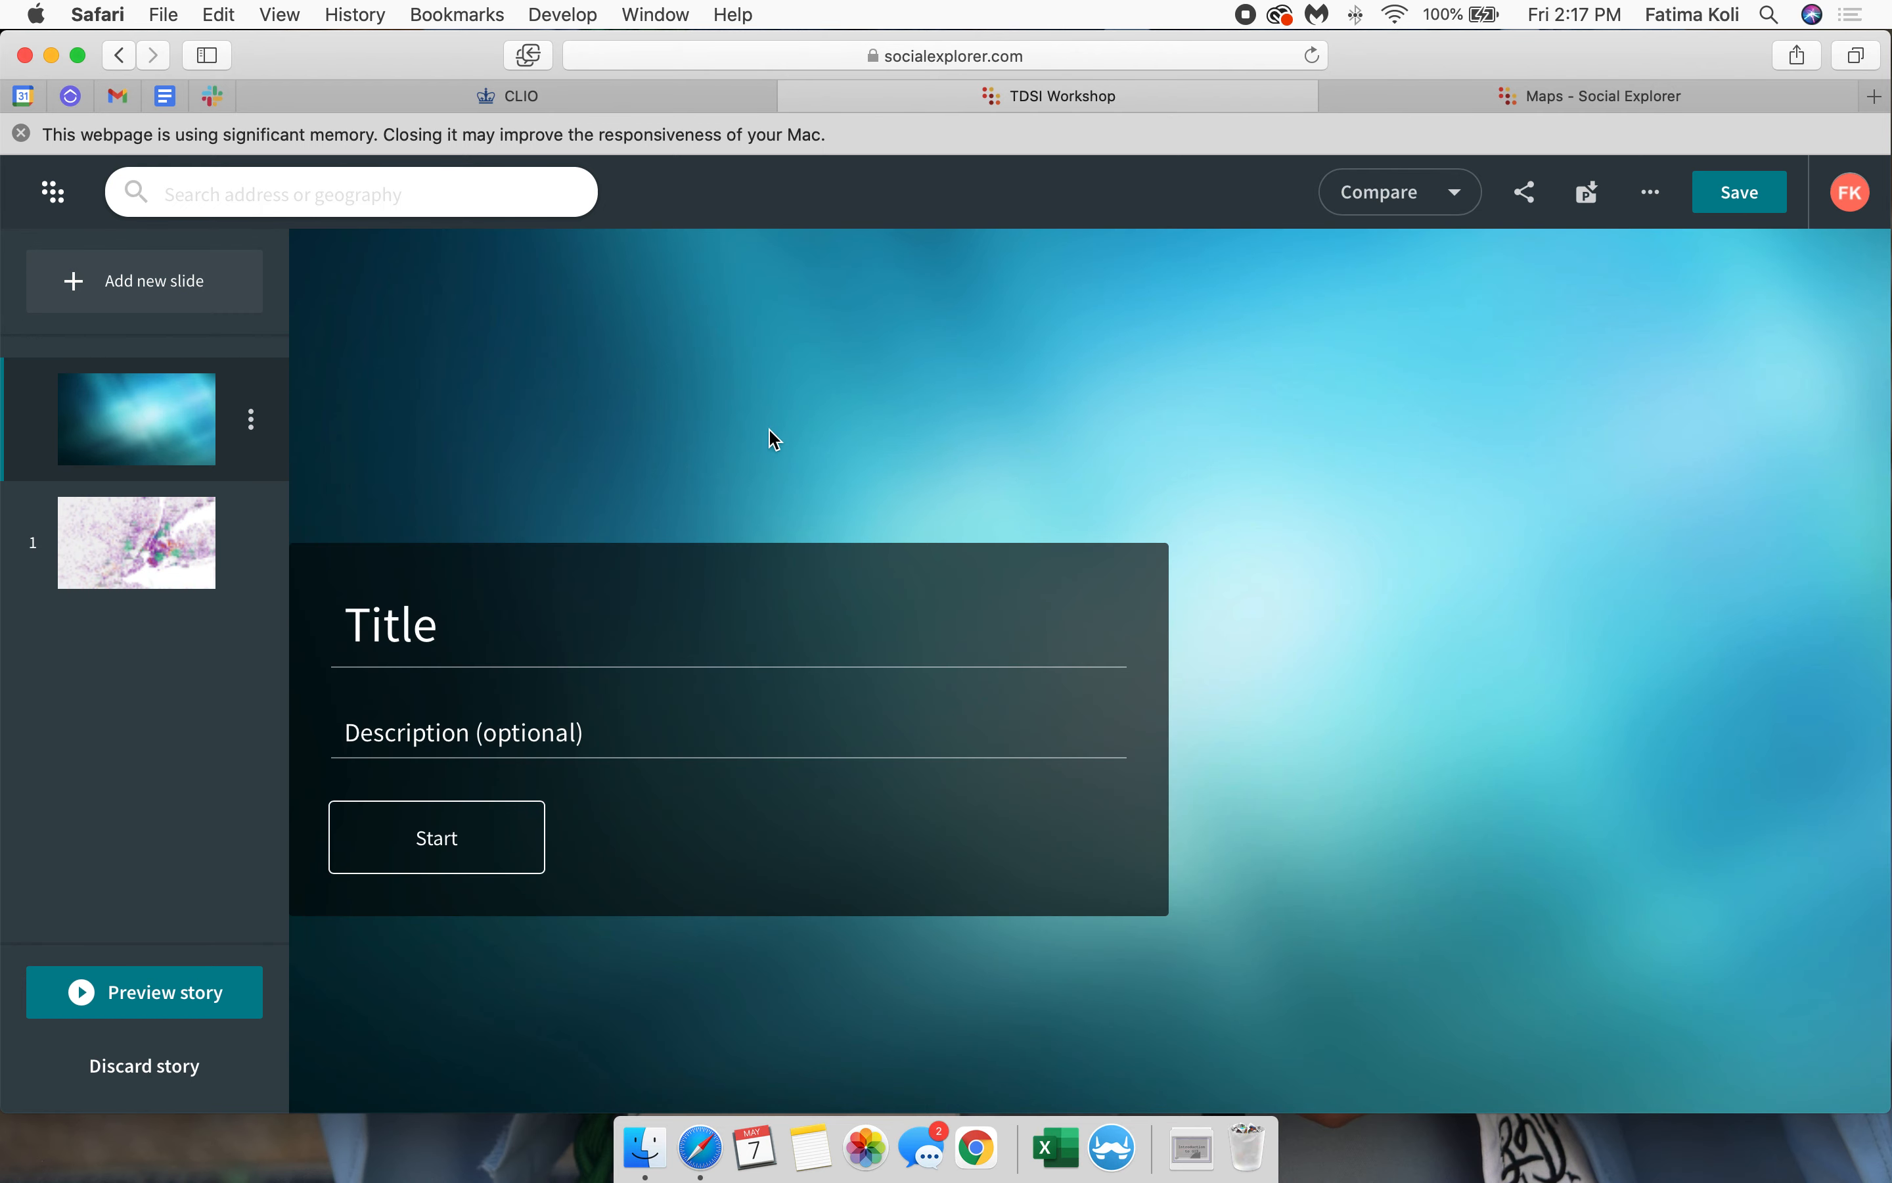
{"action": "left_click", "coordinate": [252, 420]}
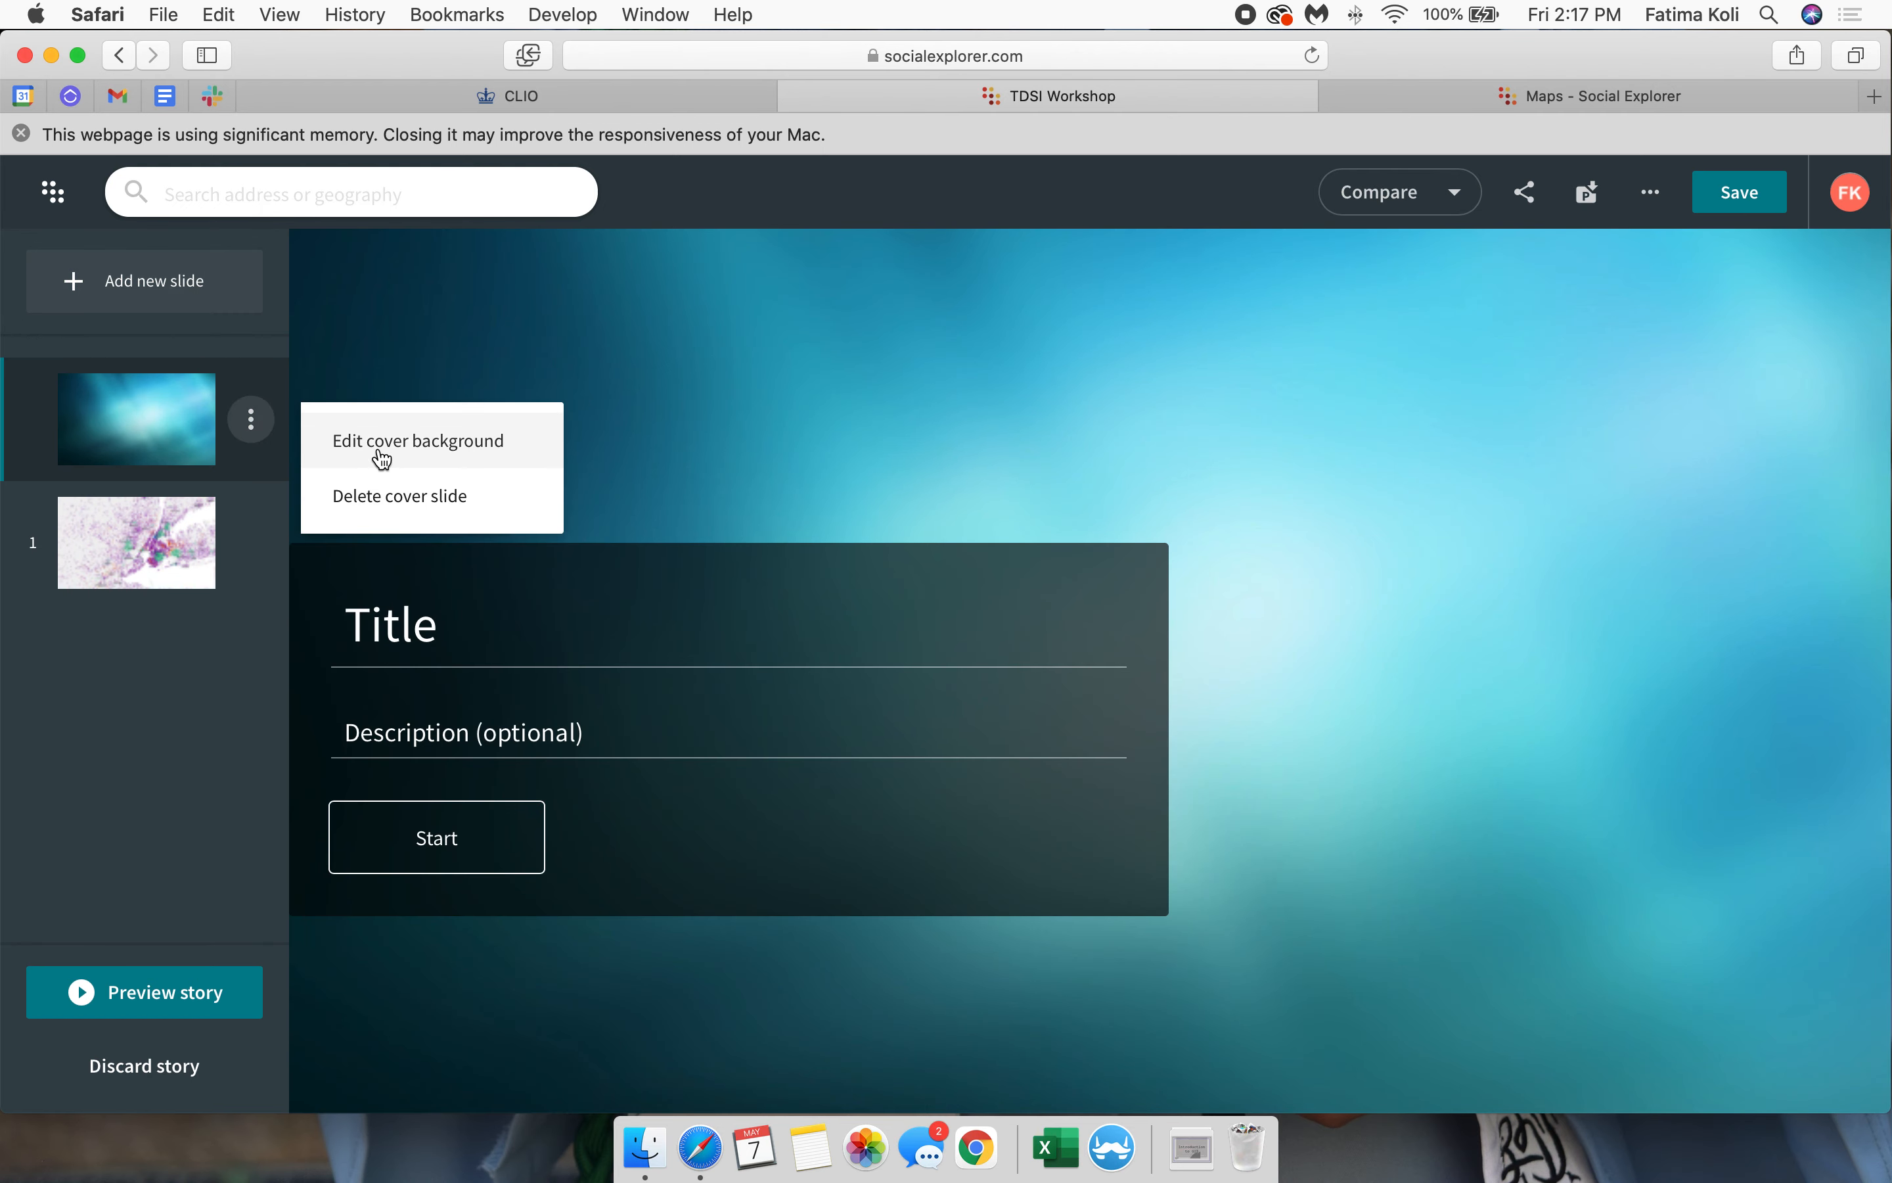
{"action": "left_click", "coordinate": [426, 645]}
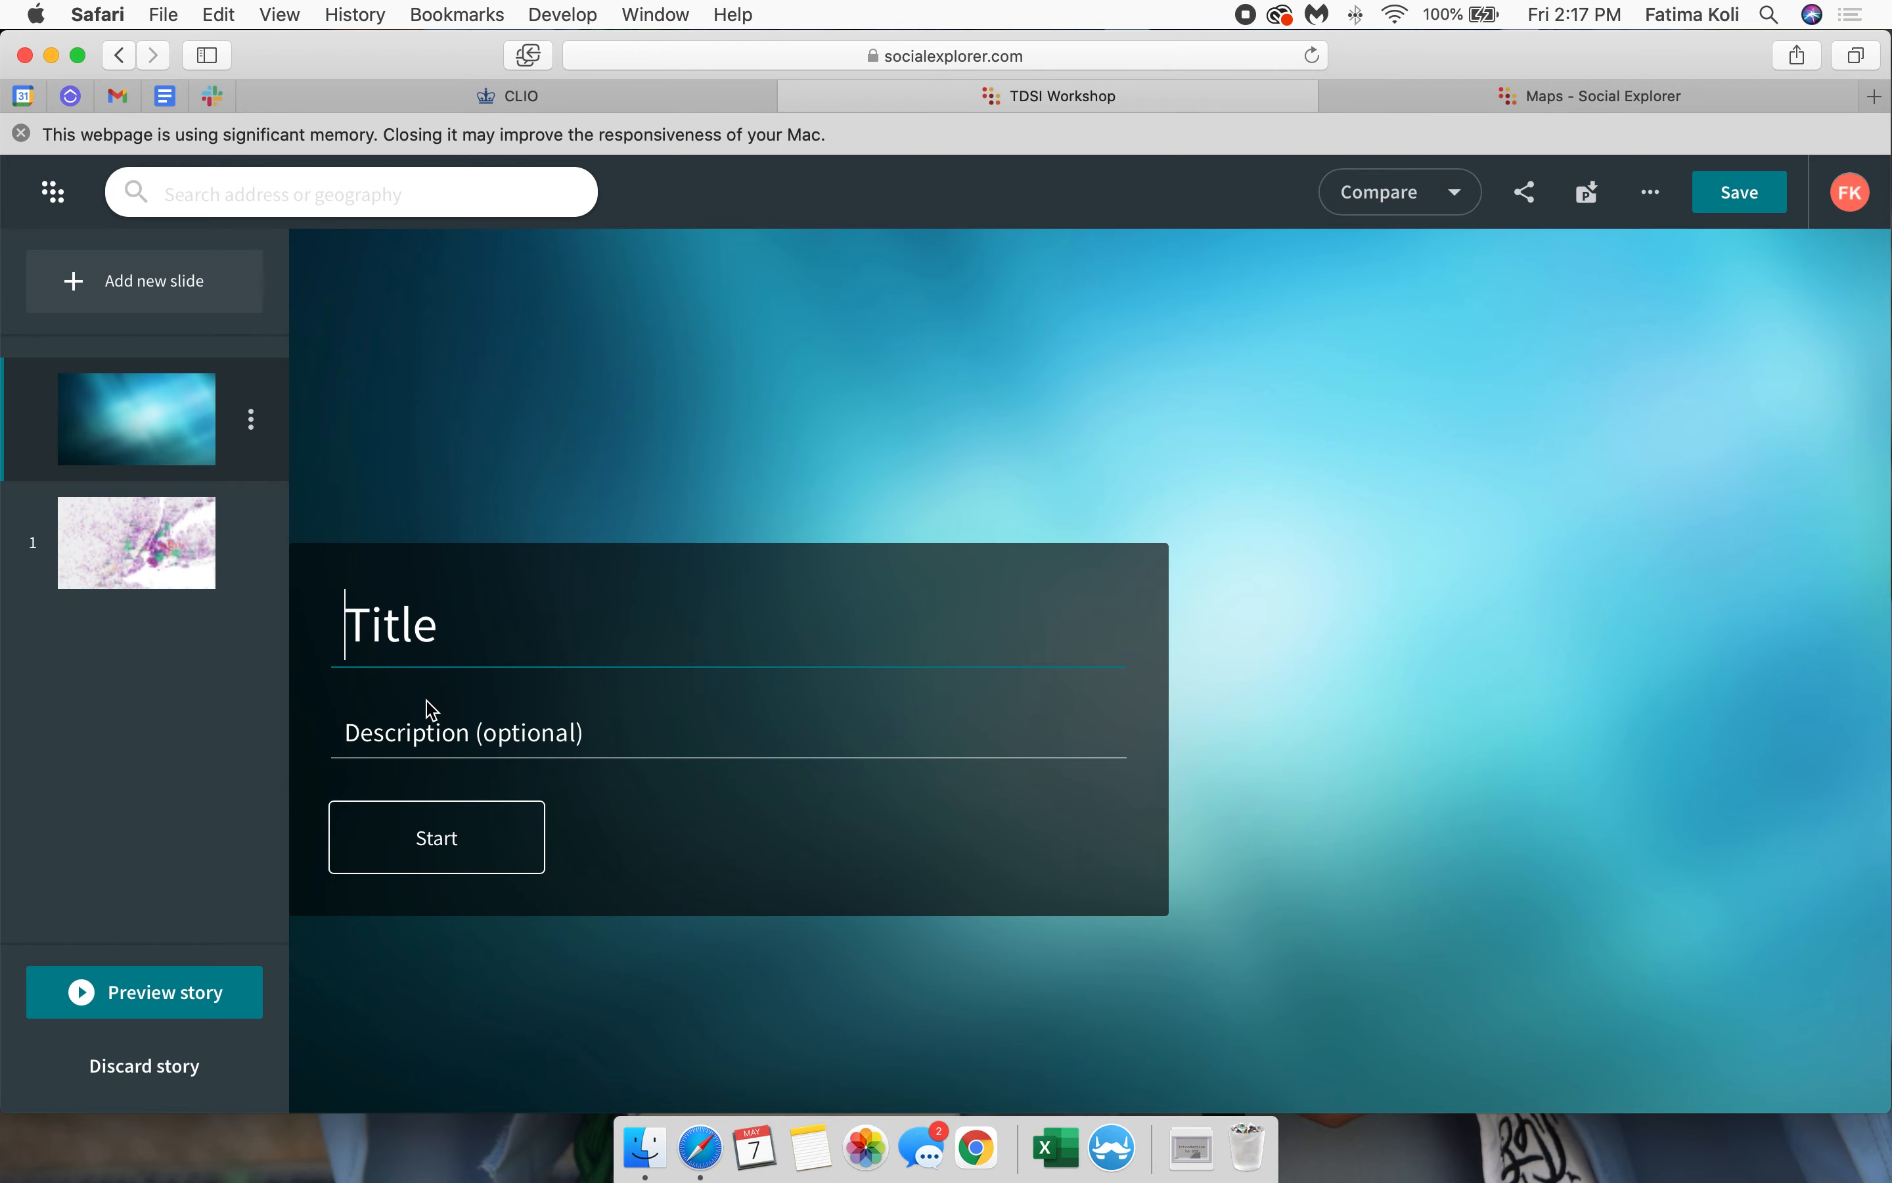
Step: Add a new single map slide after the dot density slide in the story
{"action": "left_click", "coordinate": [112, 543]}
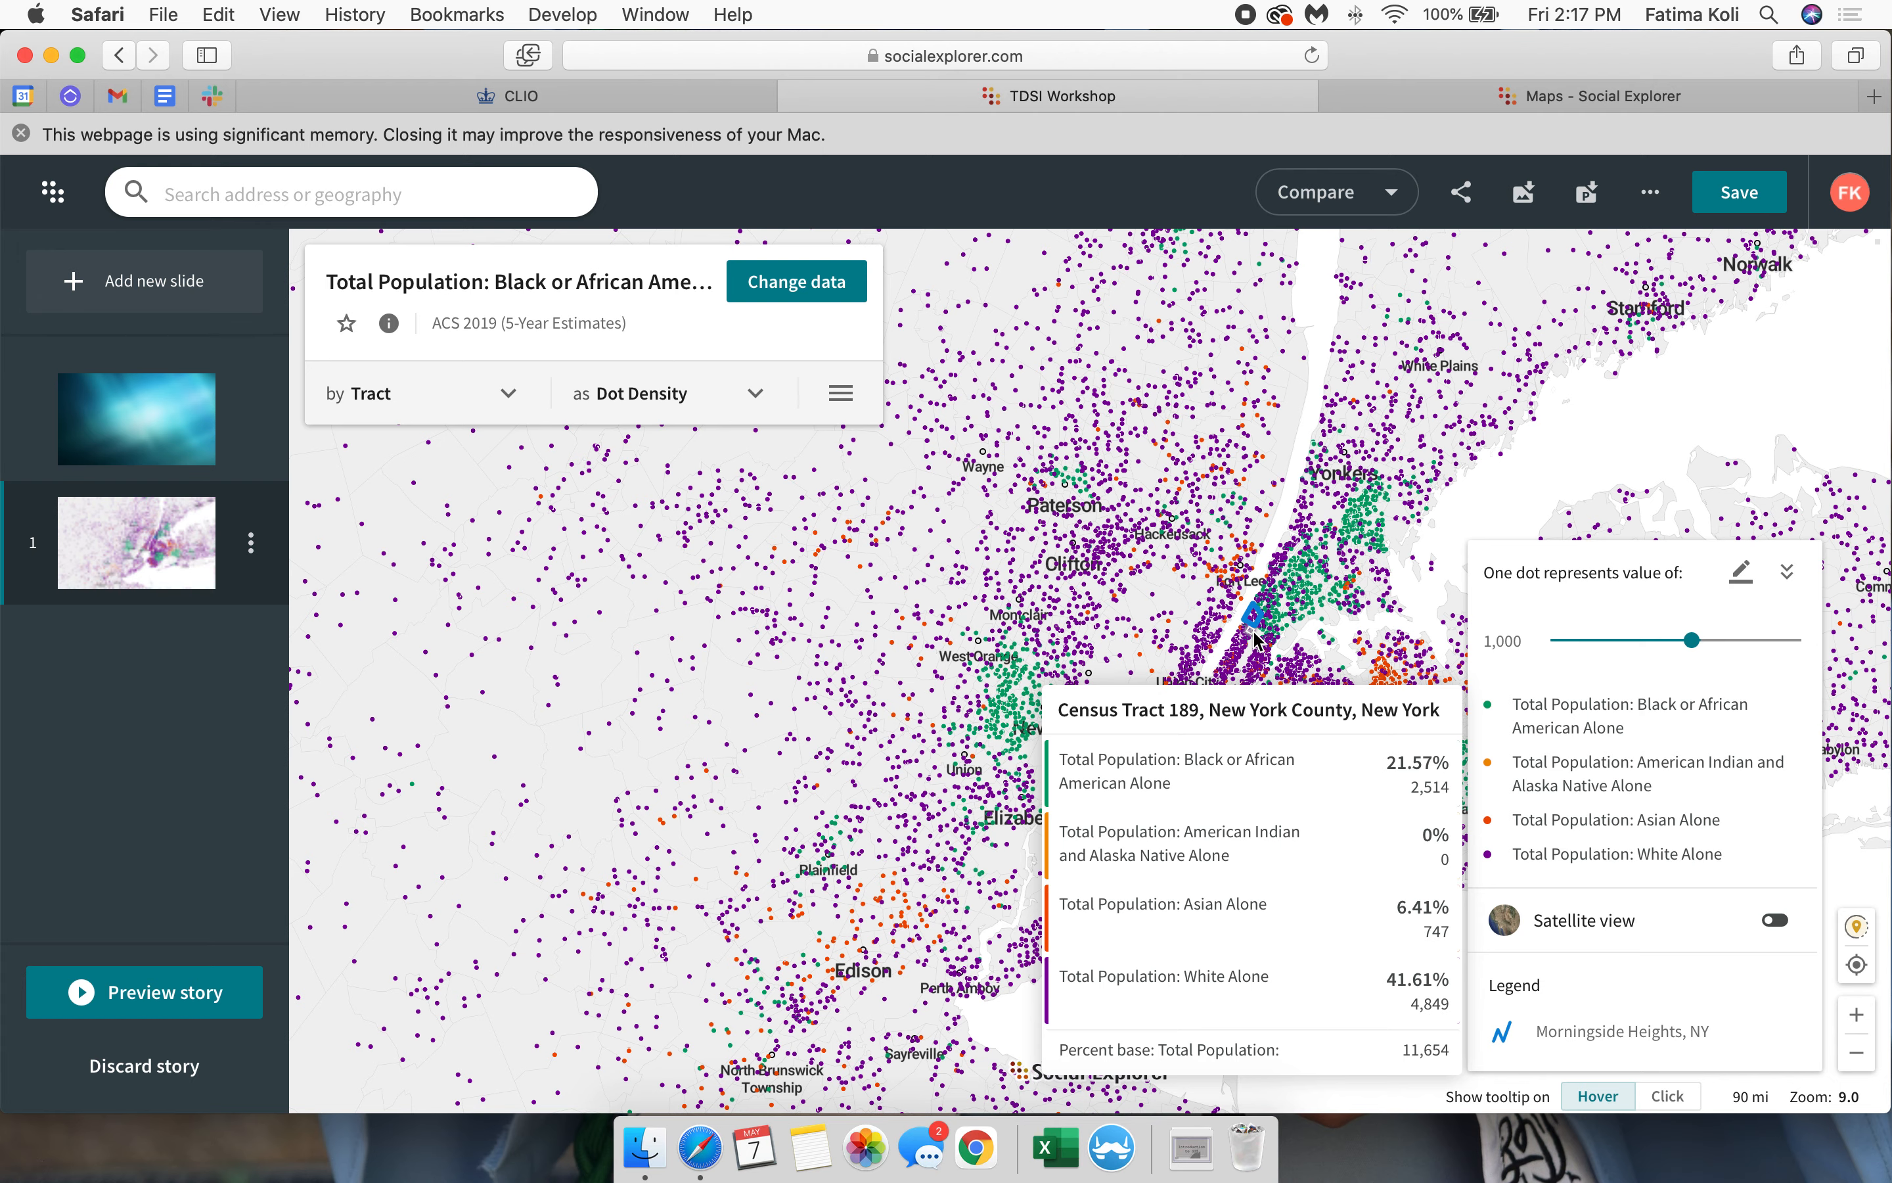
{"action": "left_click", "coordinate": [136, 283]}
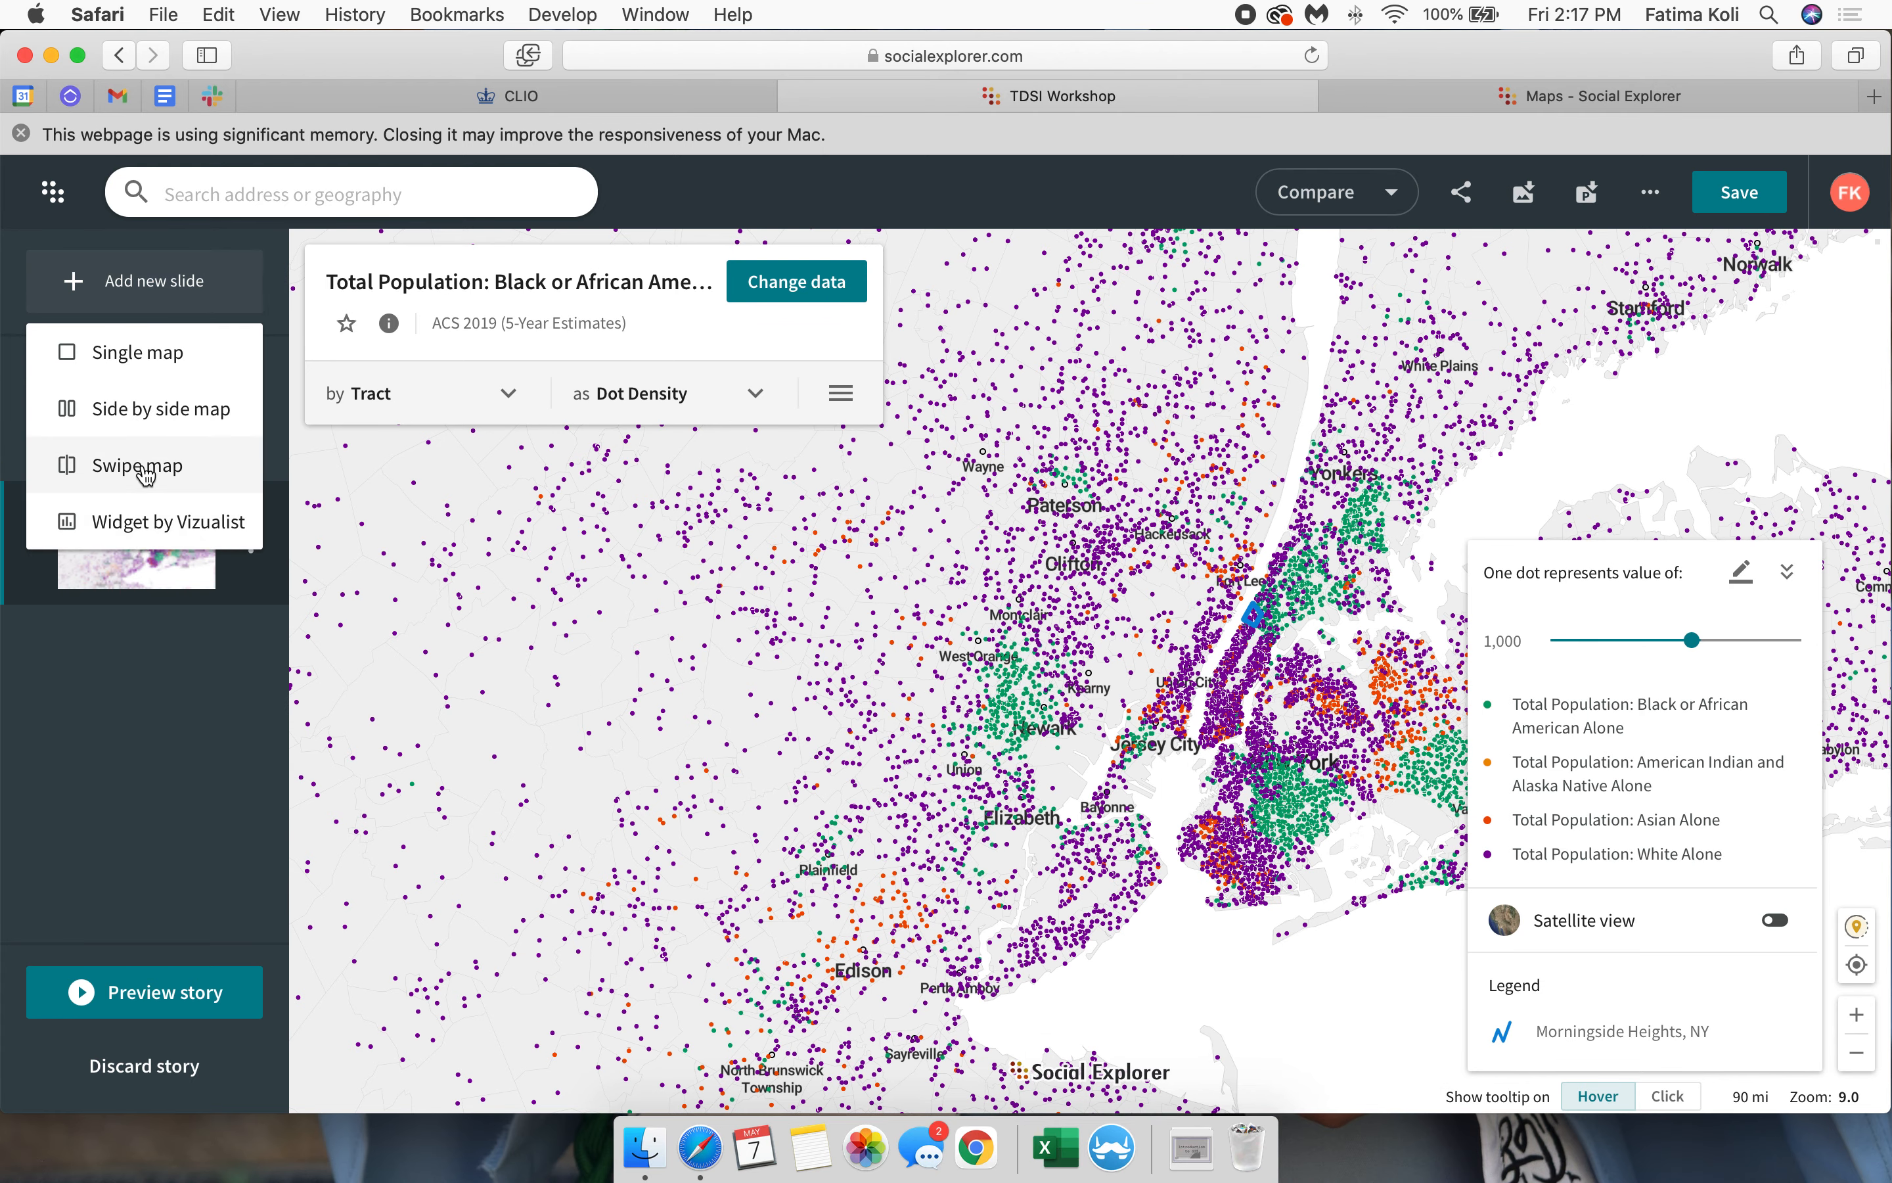
{"action": "left_click", "coordinate": [129, 364]}
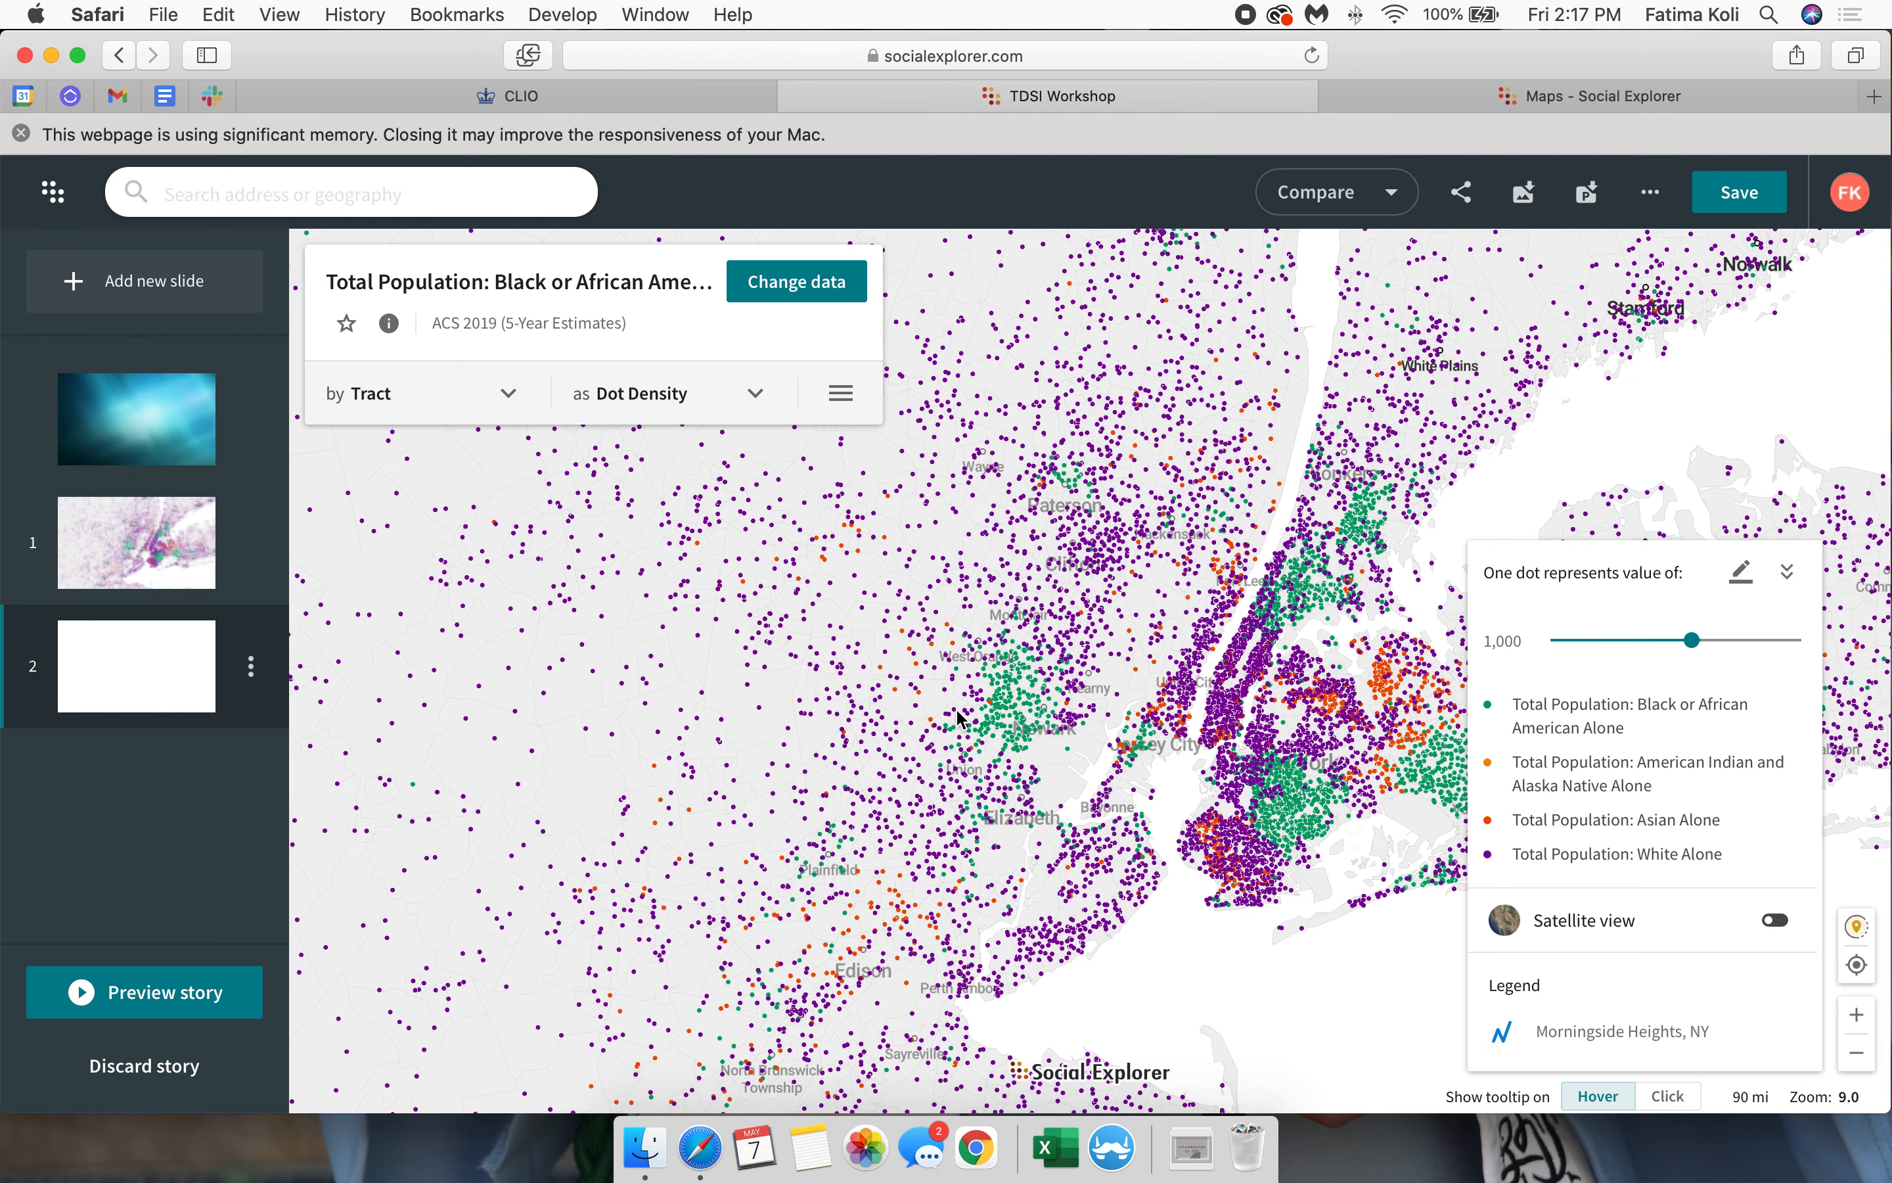
Step: Change the second slide's data to ACS 2019 Median Household Income from the Income category and close the data selection
{"action": "left_click", "coordinate": [760, 297]}
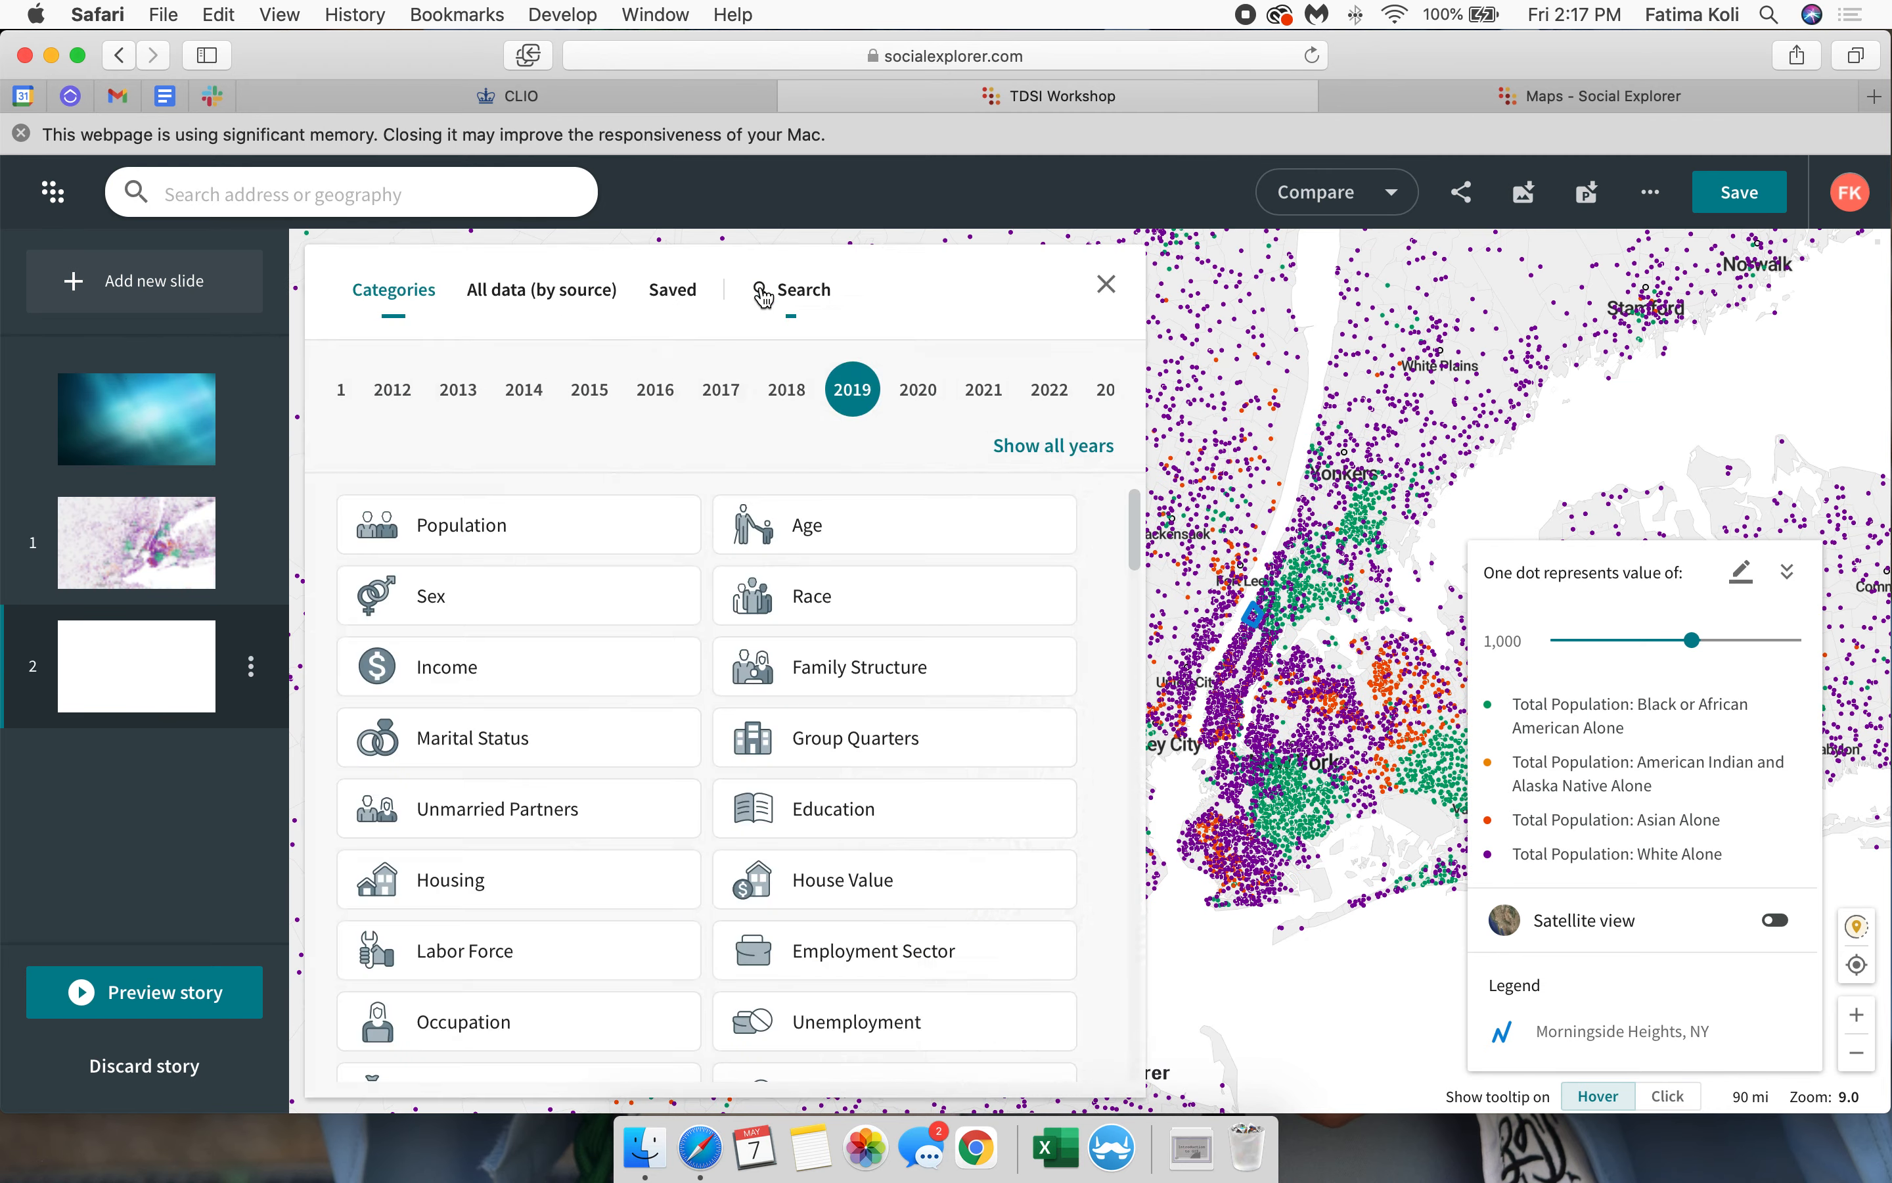
{"action": "left_click", "coordinate": [561, 664]}
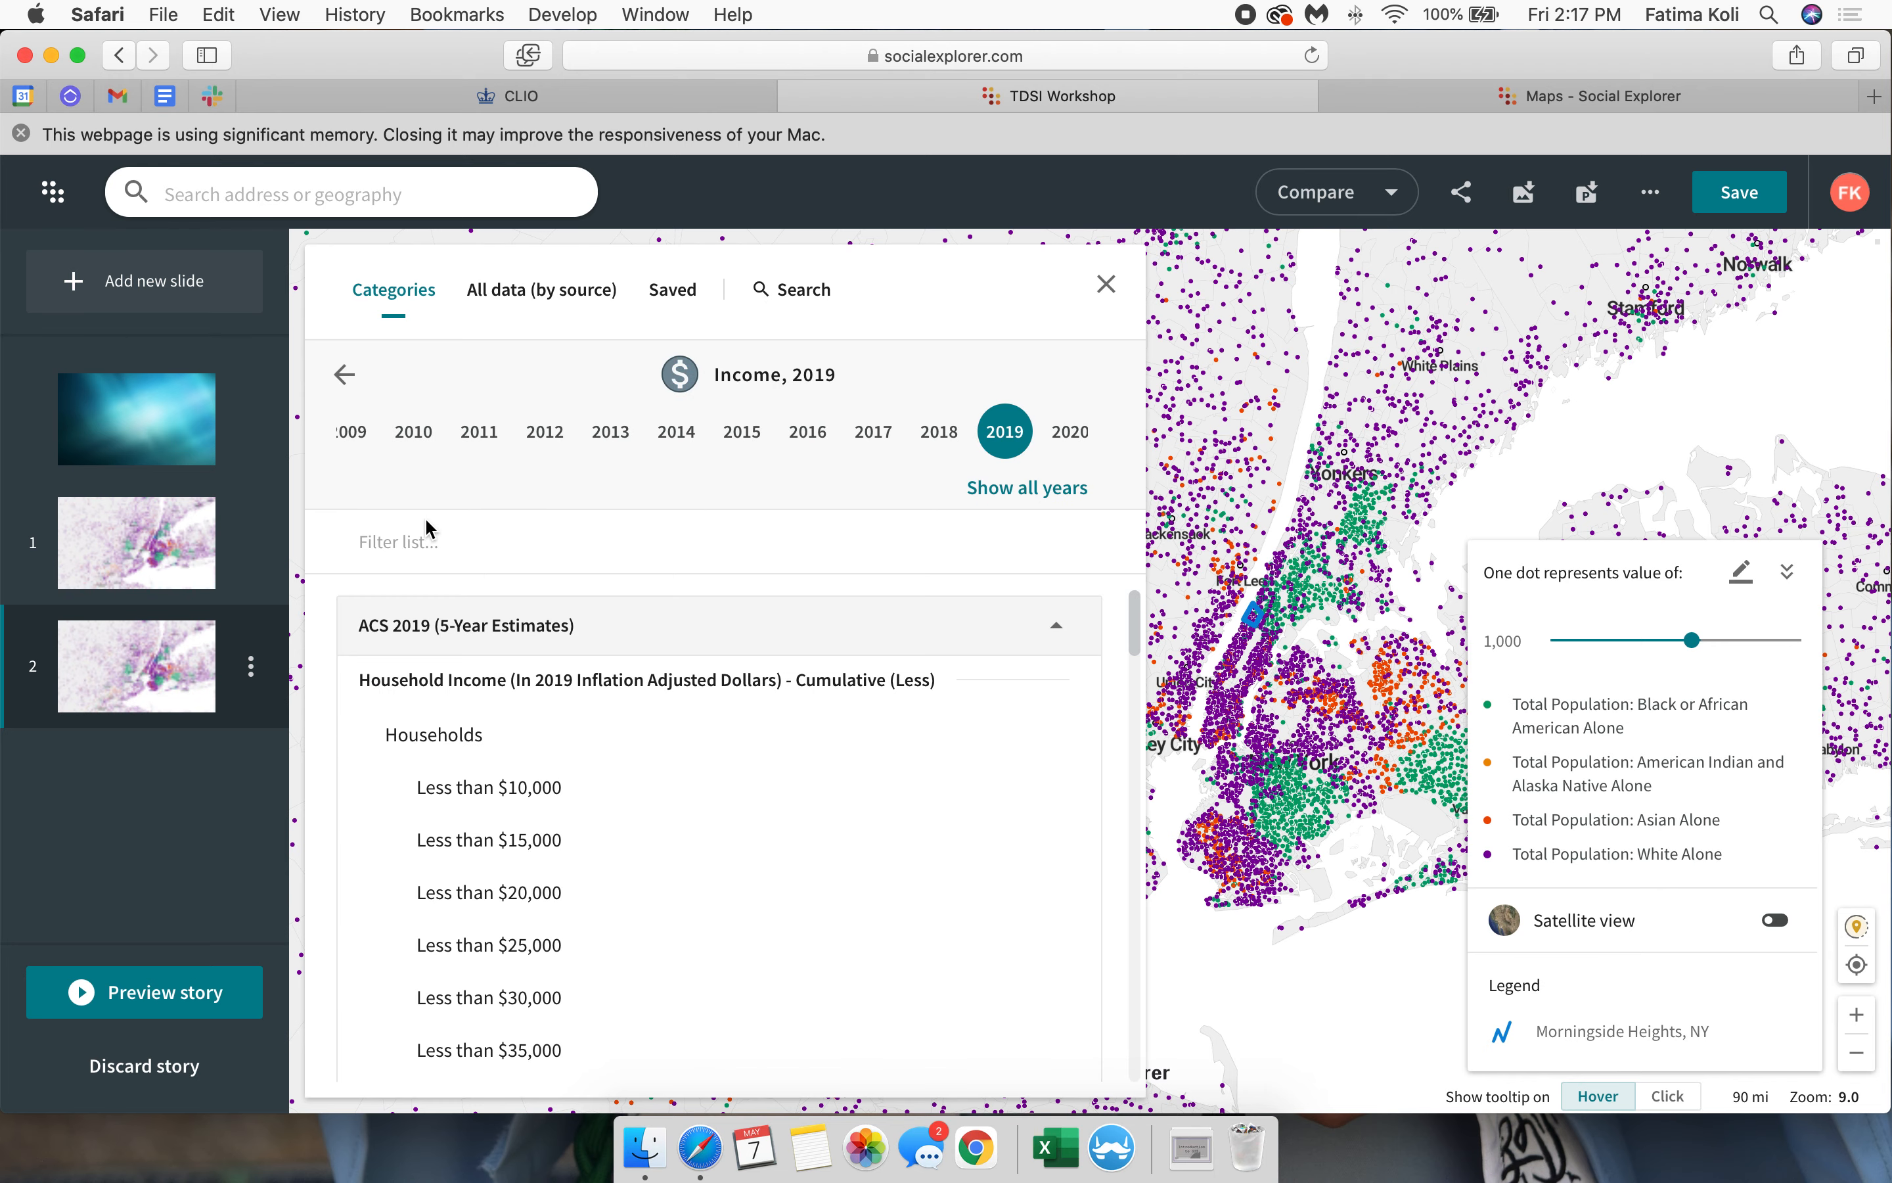
{"action": "type", "text": "mdia"}
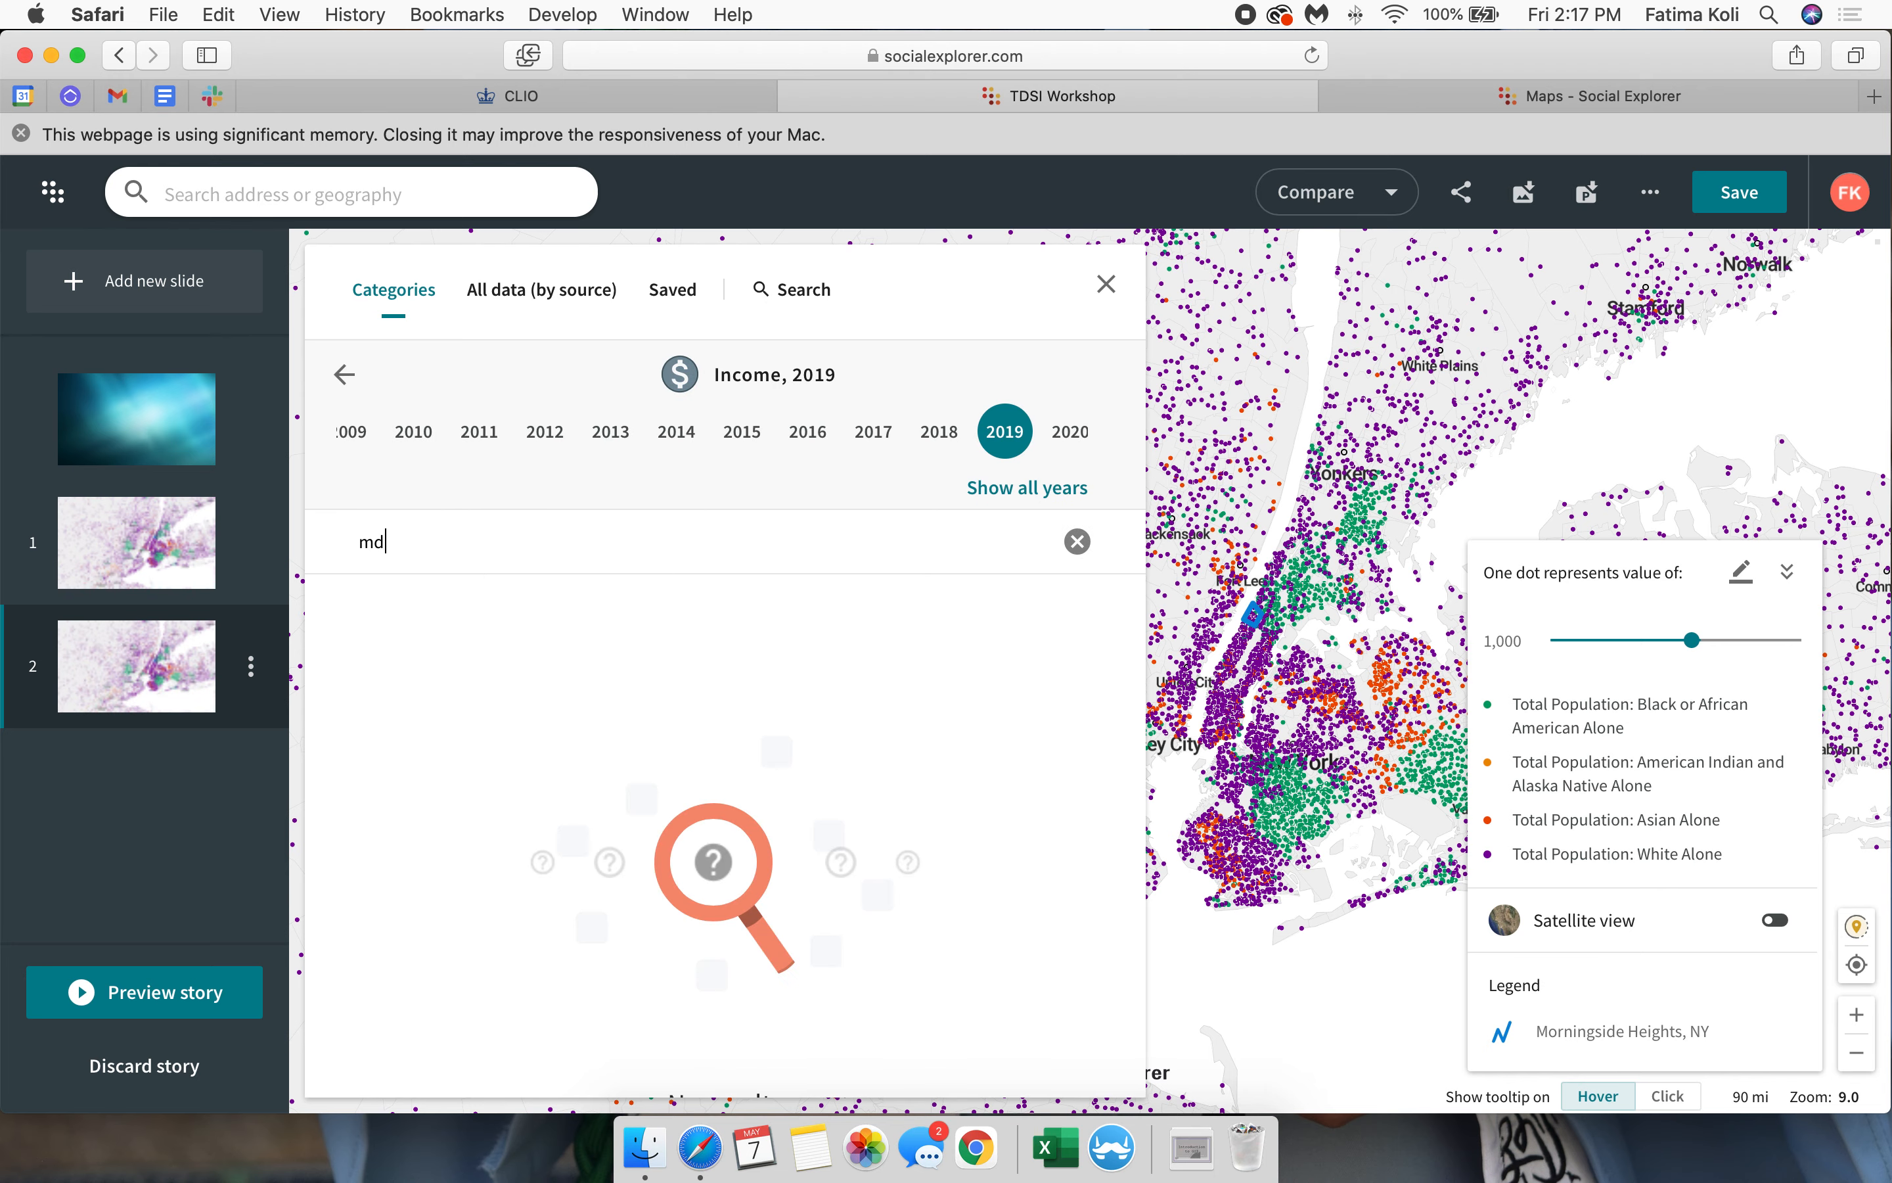
{"action": "key", "text": "BackSpace"}
{"action": "type", "text": "edia"}
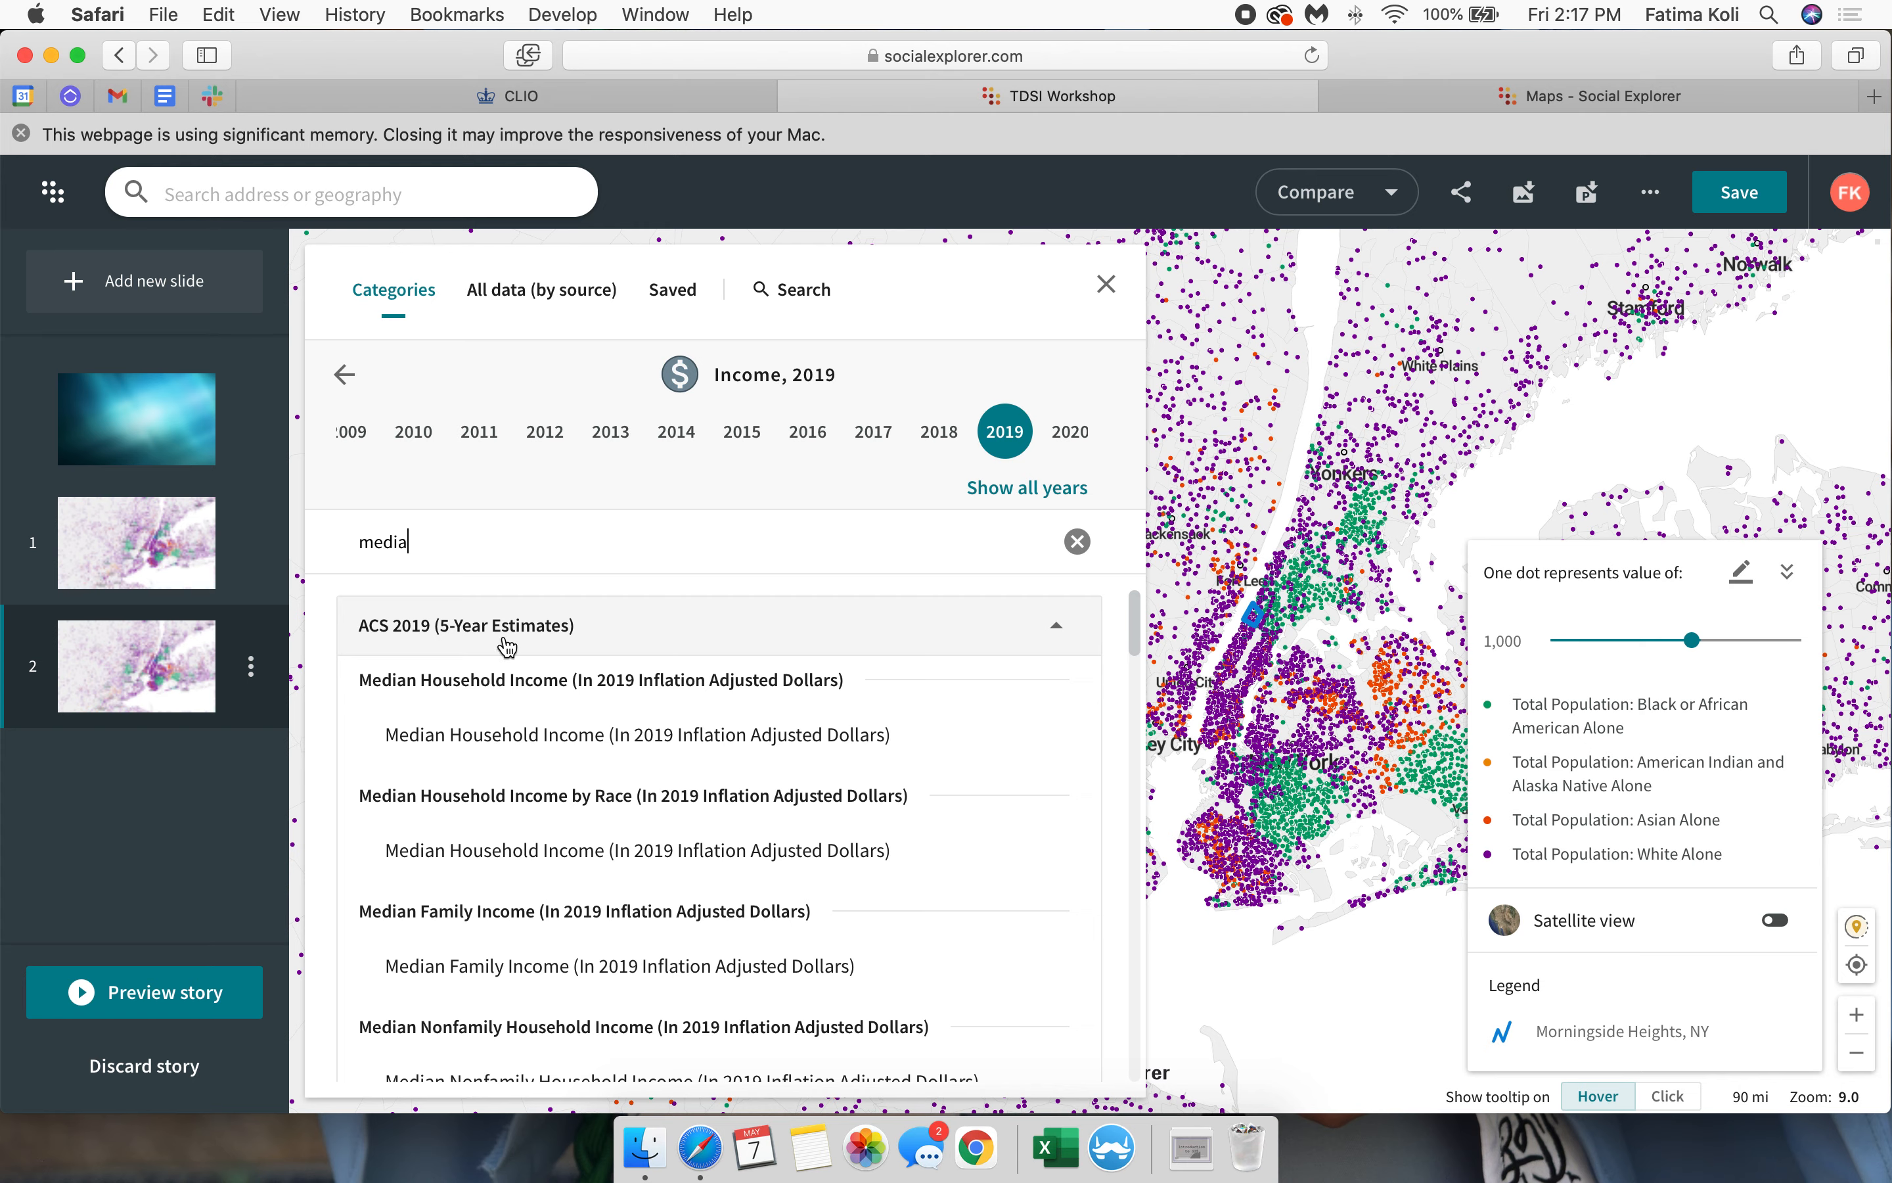
{"action": "left_click", "coordinate": [587, 735]}
{"action": "left_click", "coordinate": [345, 375]}
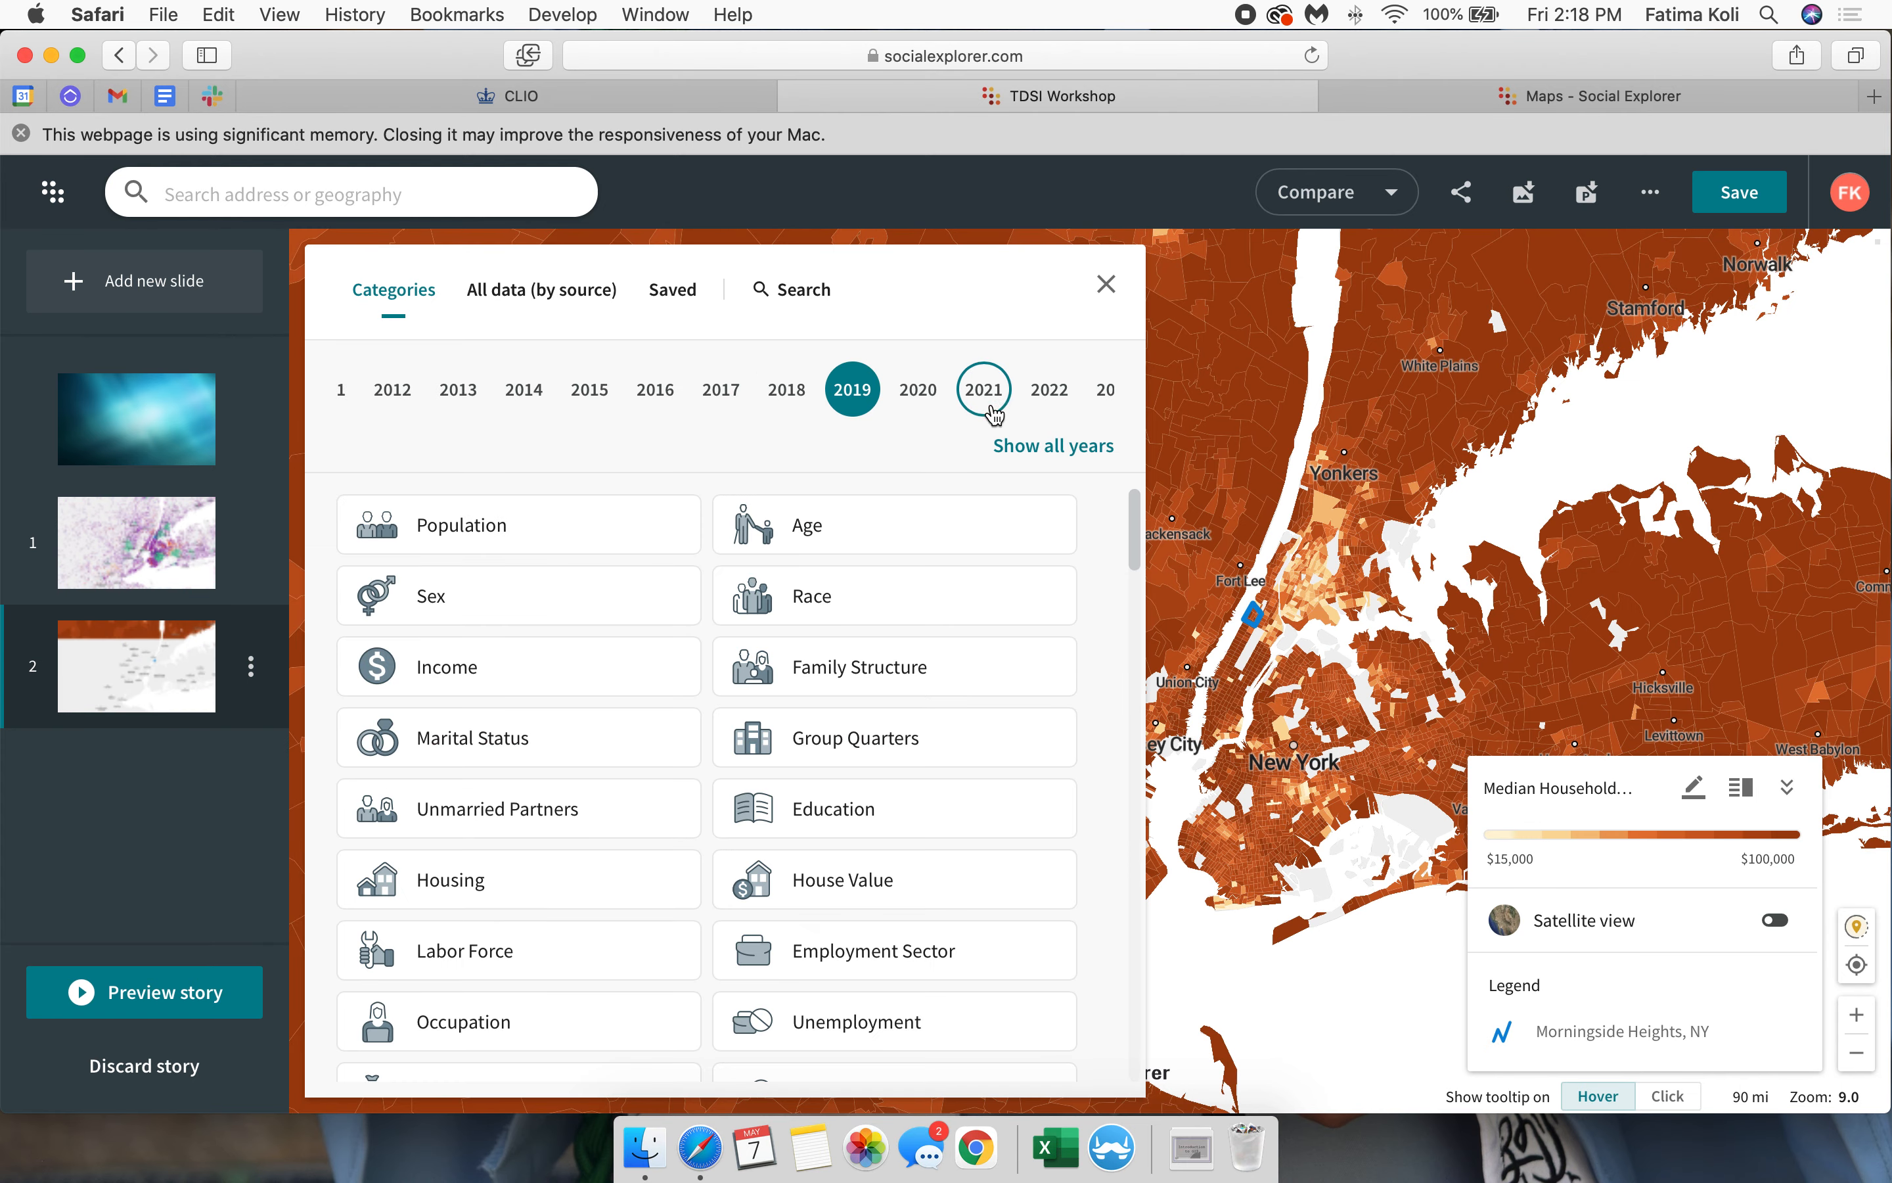
{"action": "left_click", "coordinate": [1107, 284]}
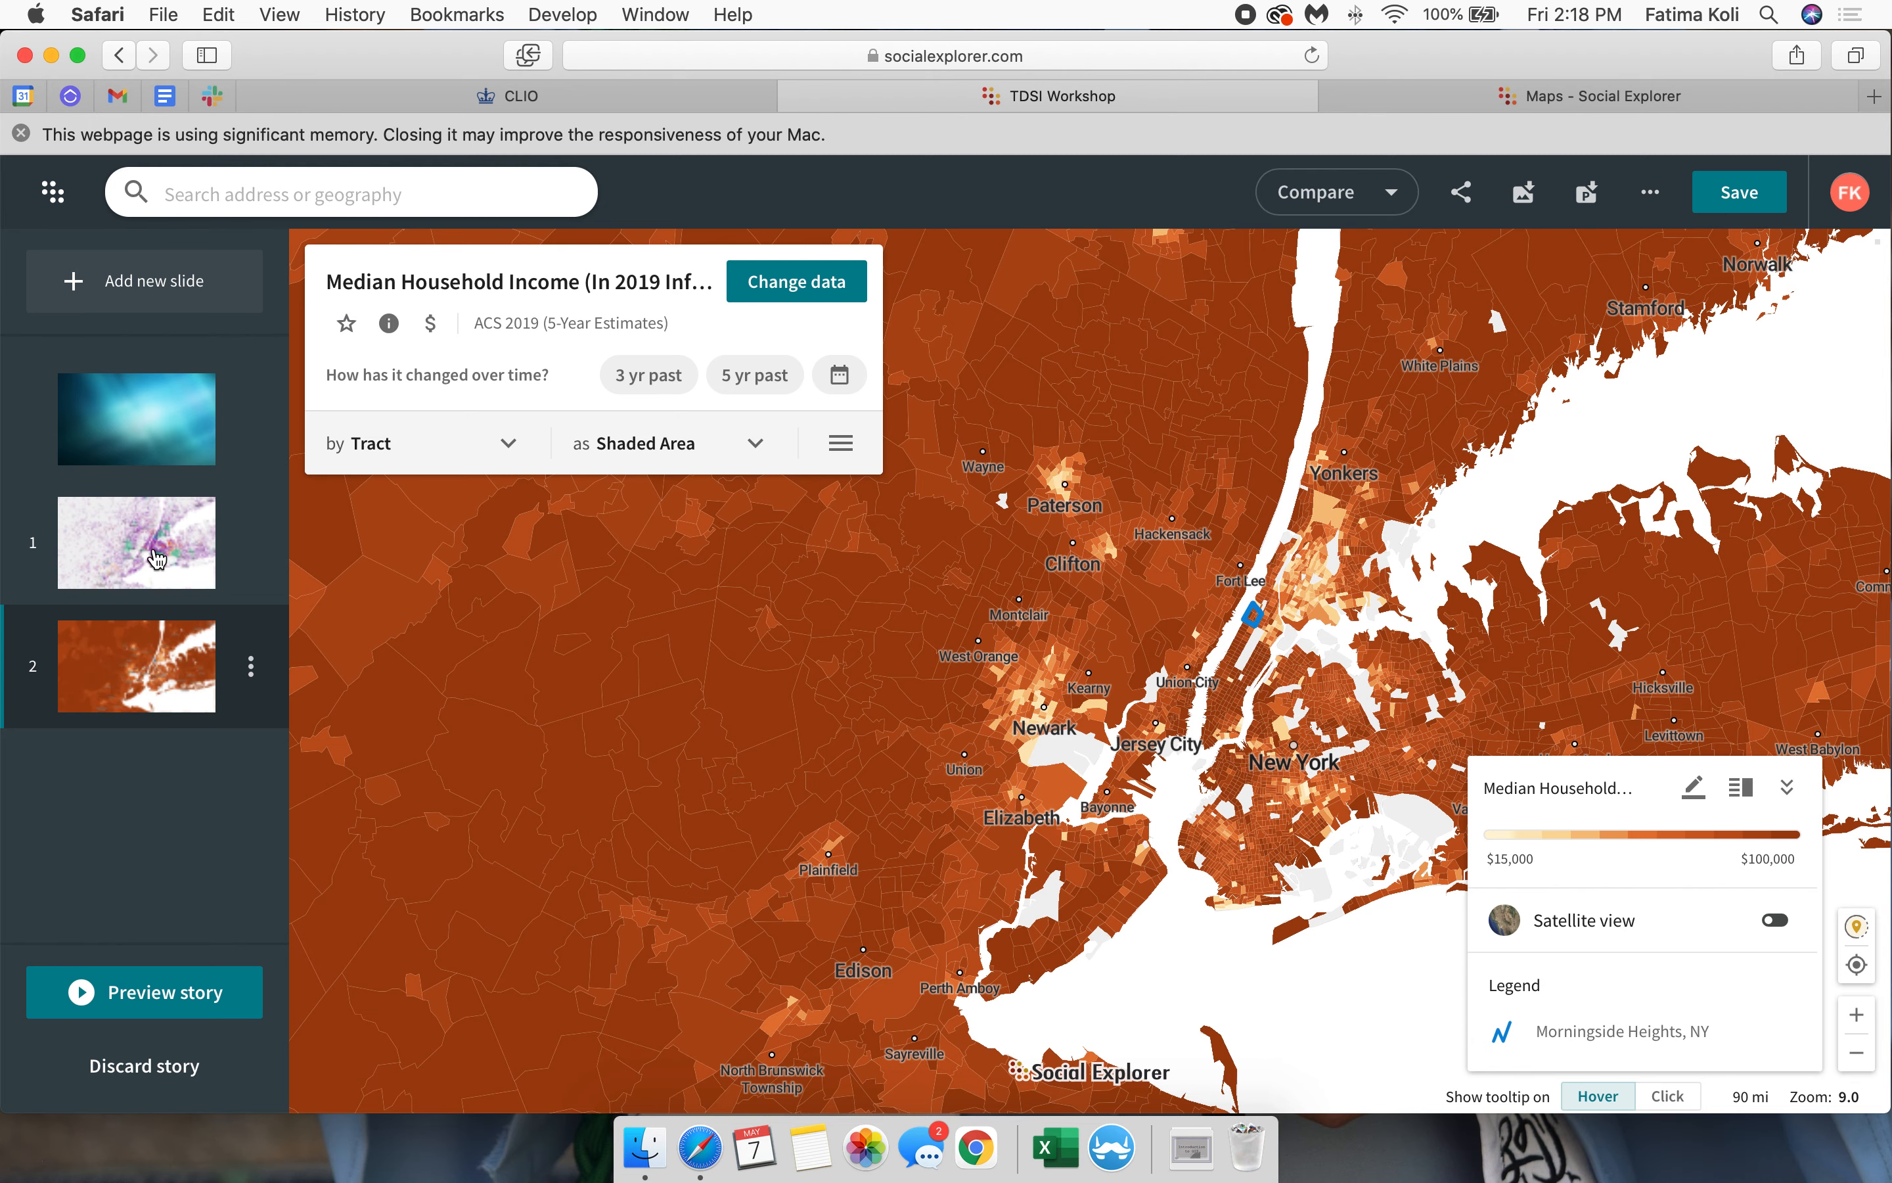
Step: Preview the story from the income slide back through the race slide to the cover, and exit the preview
{"action": "left_click", "coordinate": [152, 997]}
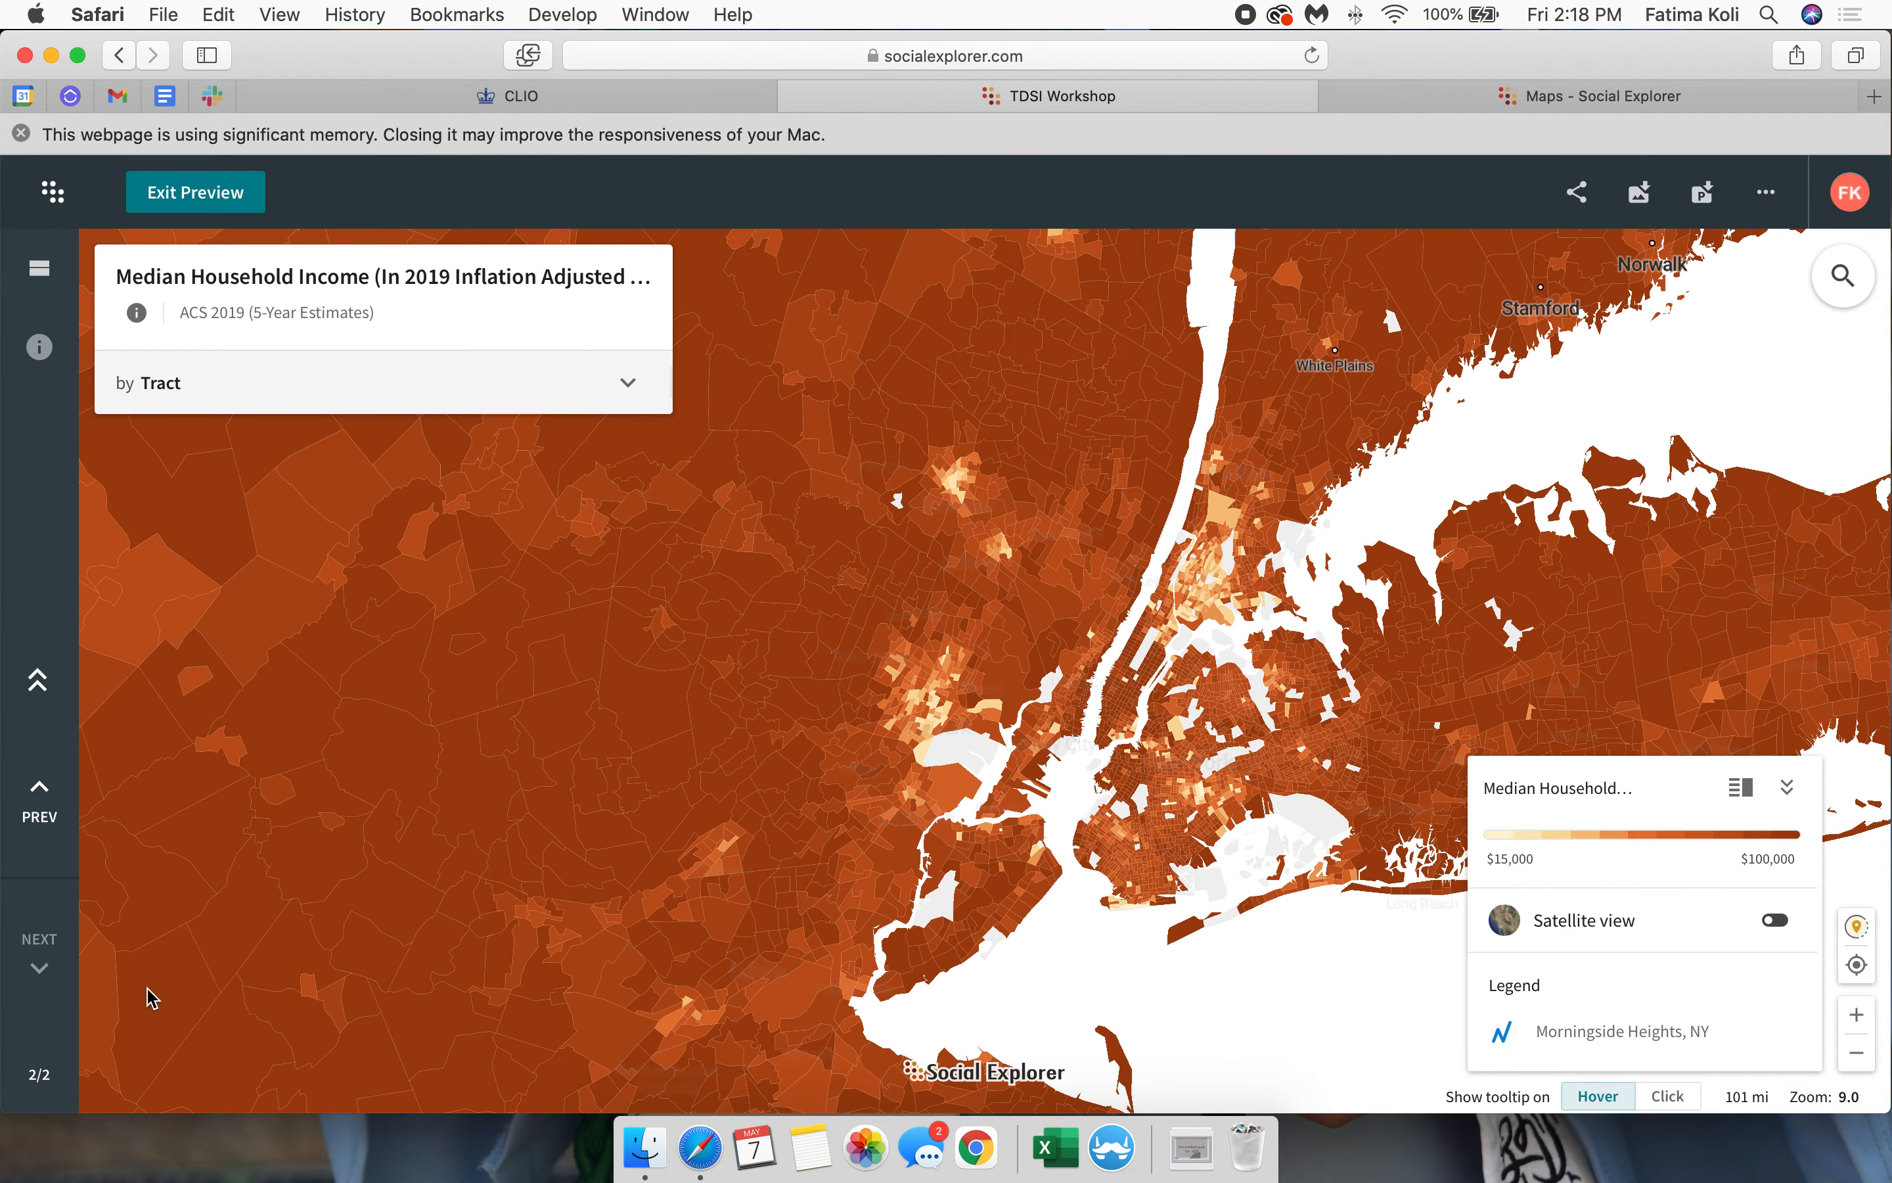
{"action": "left_click", "coordinate": [38, 793]}
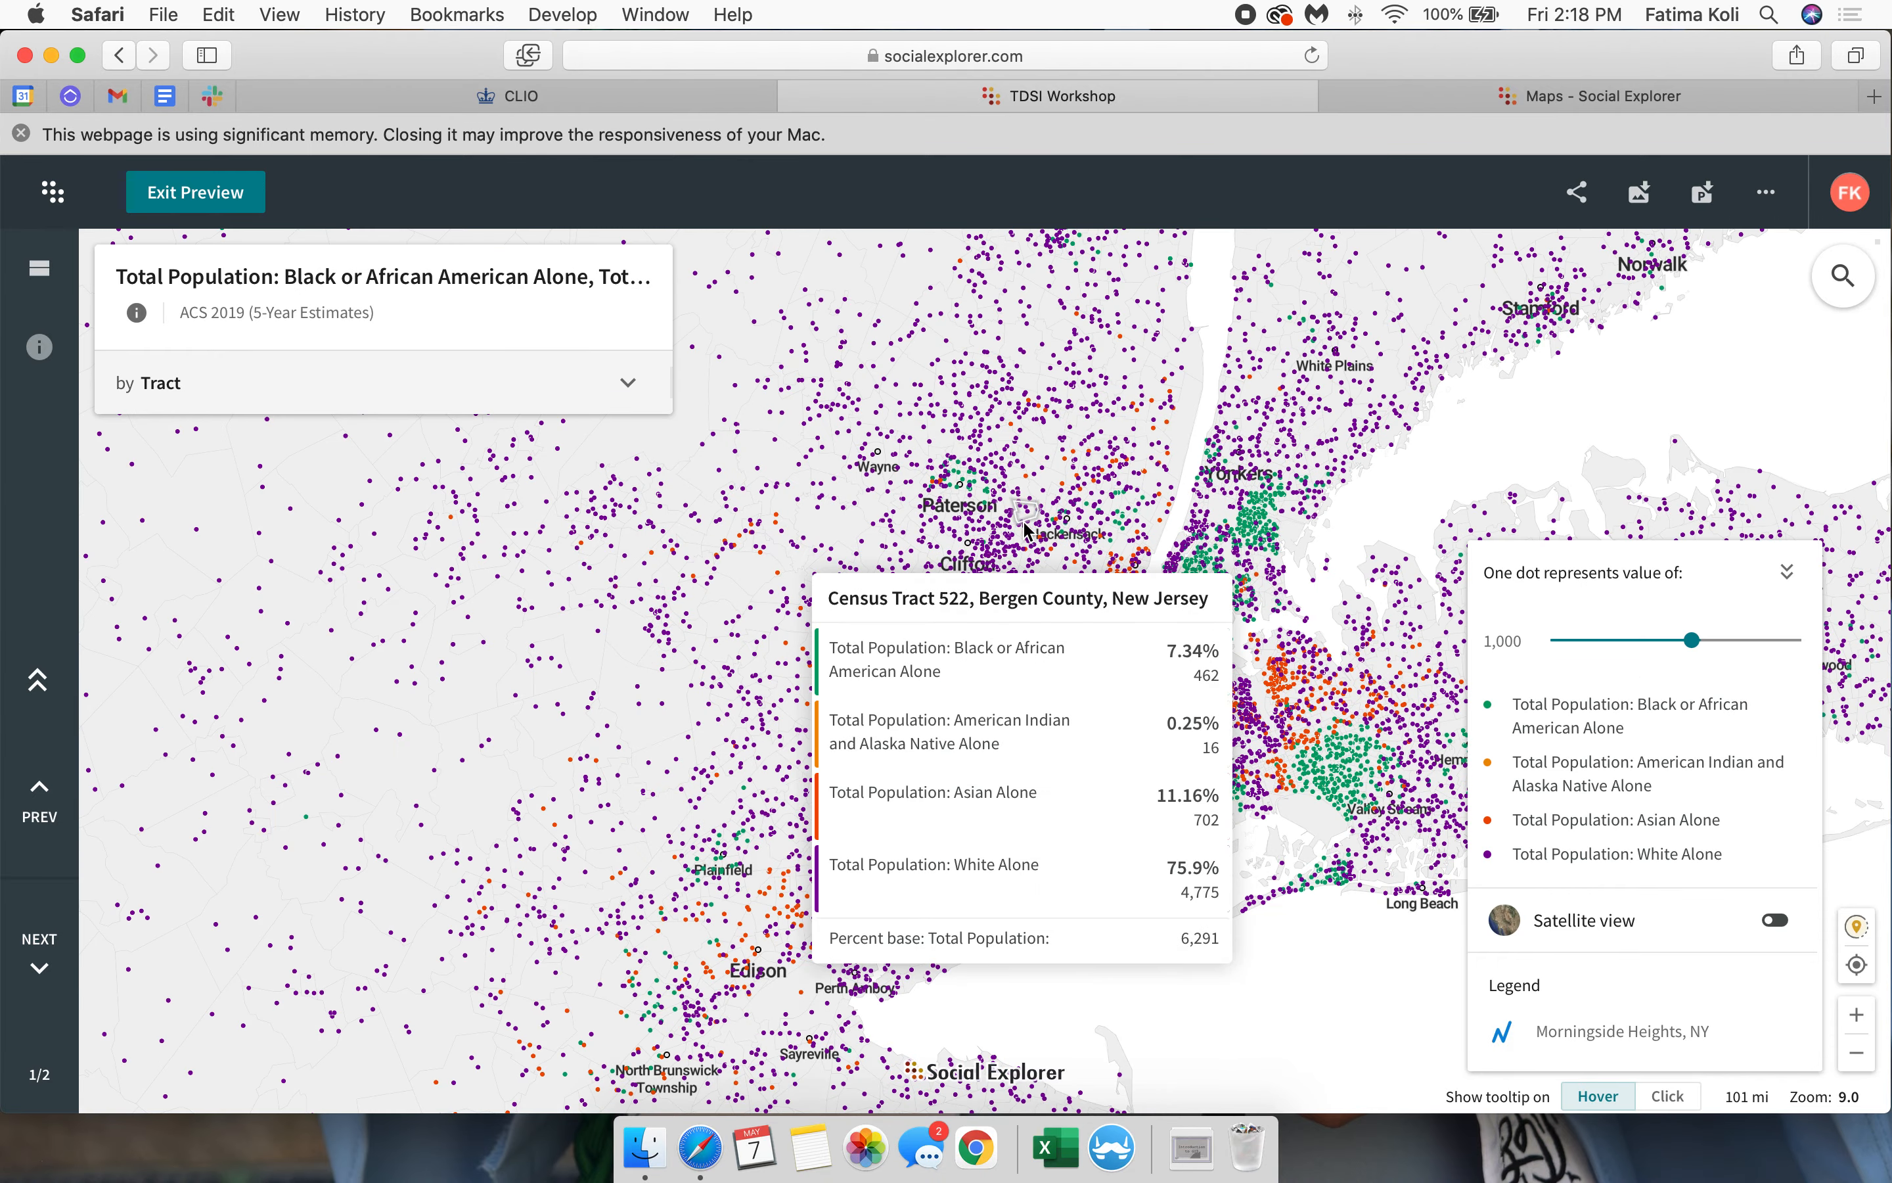
{"action": "left_click", "coordinate": [40, 806]}
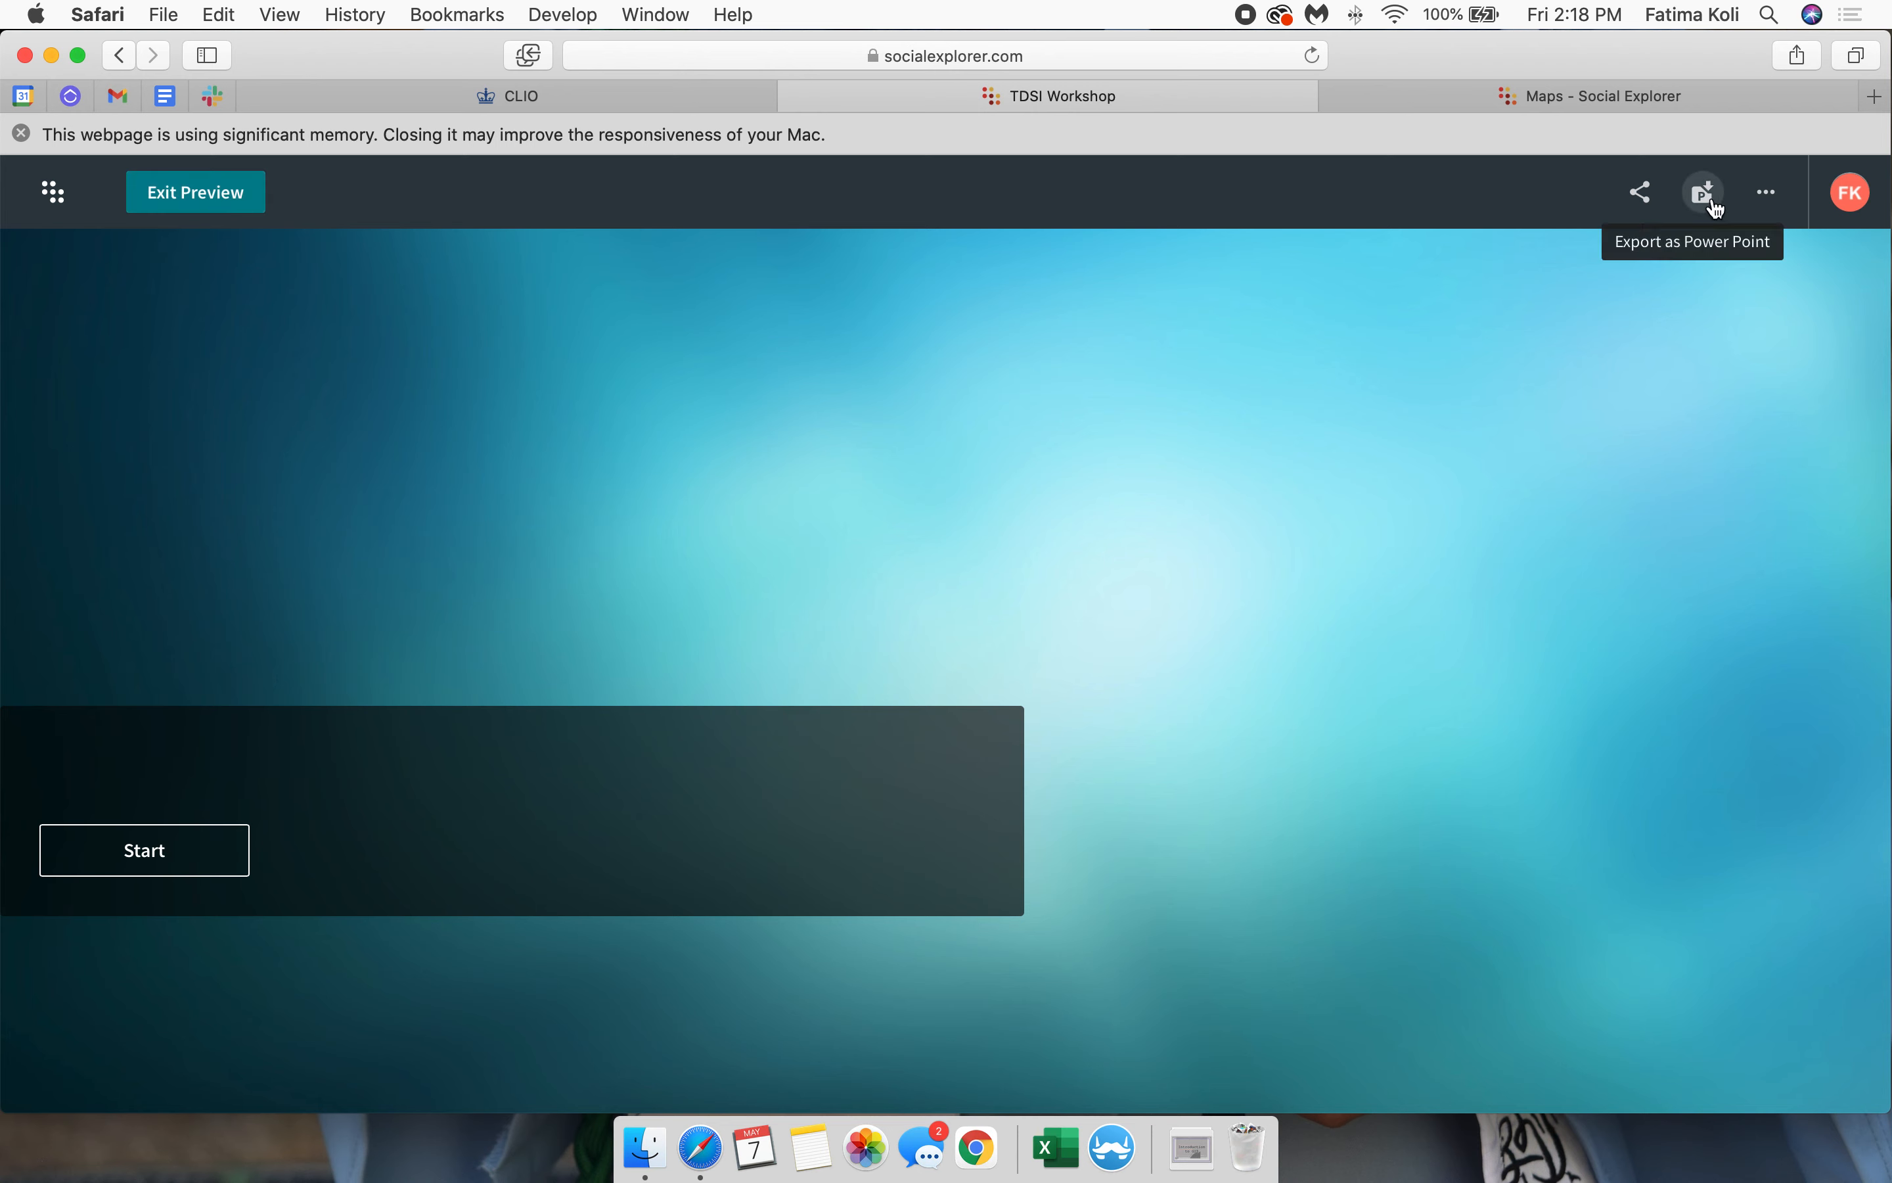
{"action": "left_click", "coordinate": [233, 209]}
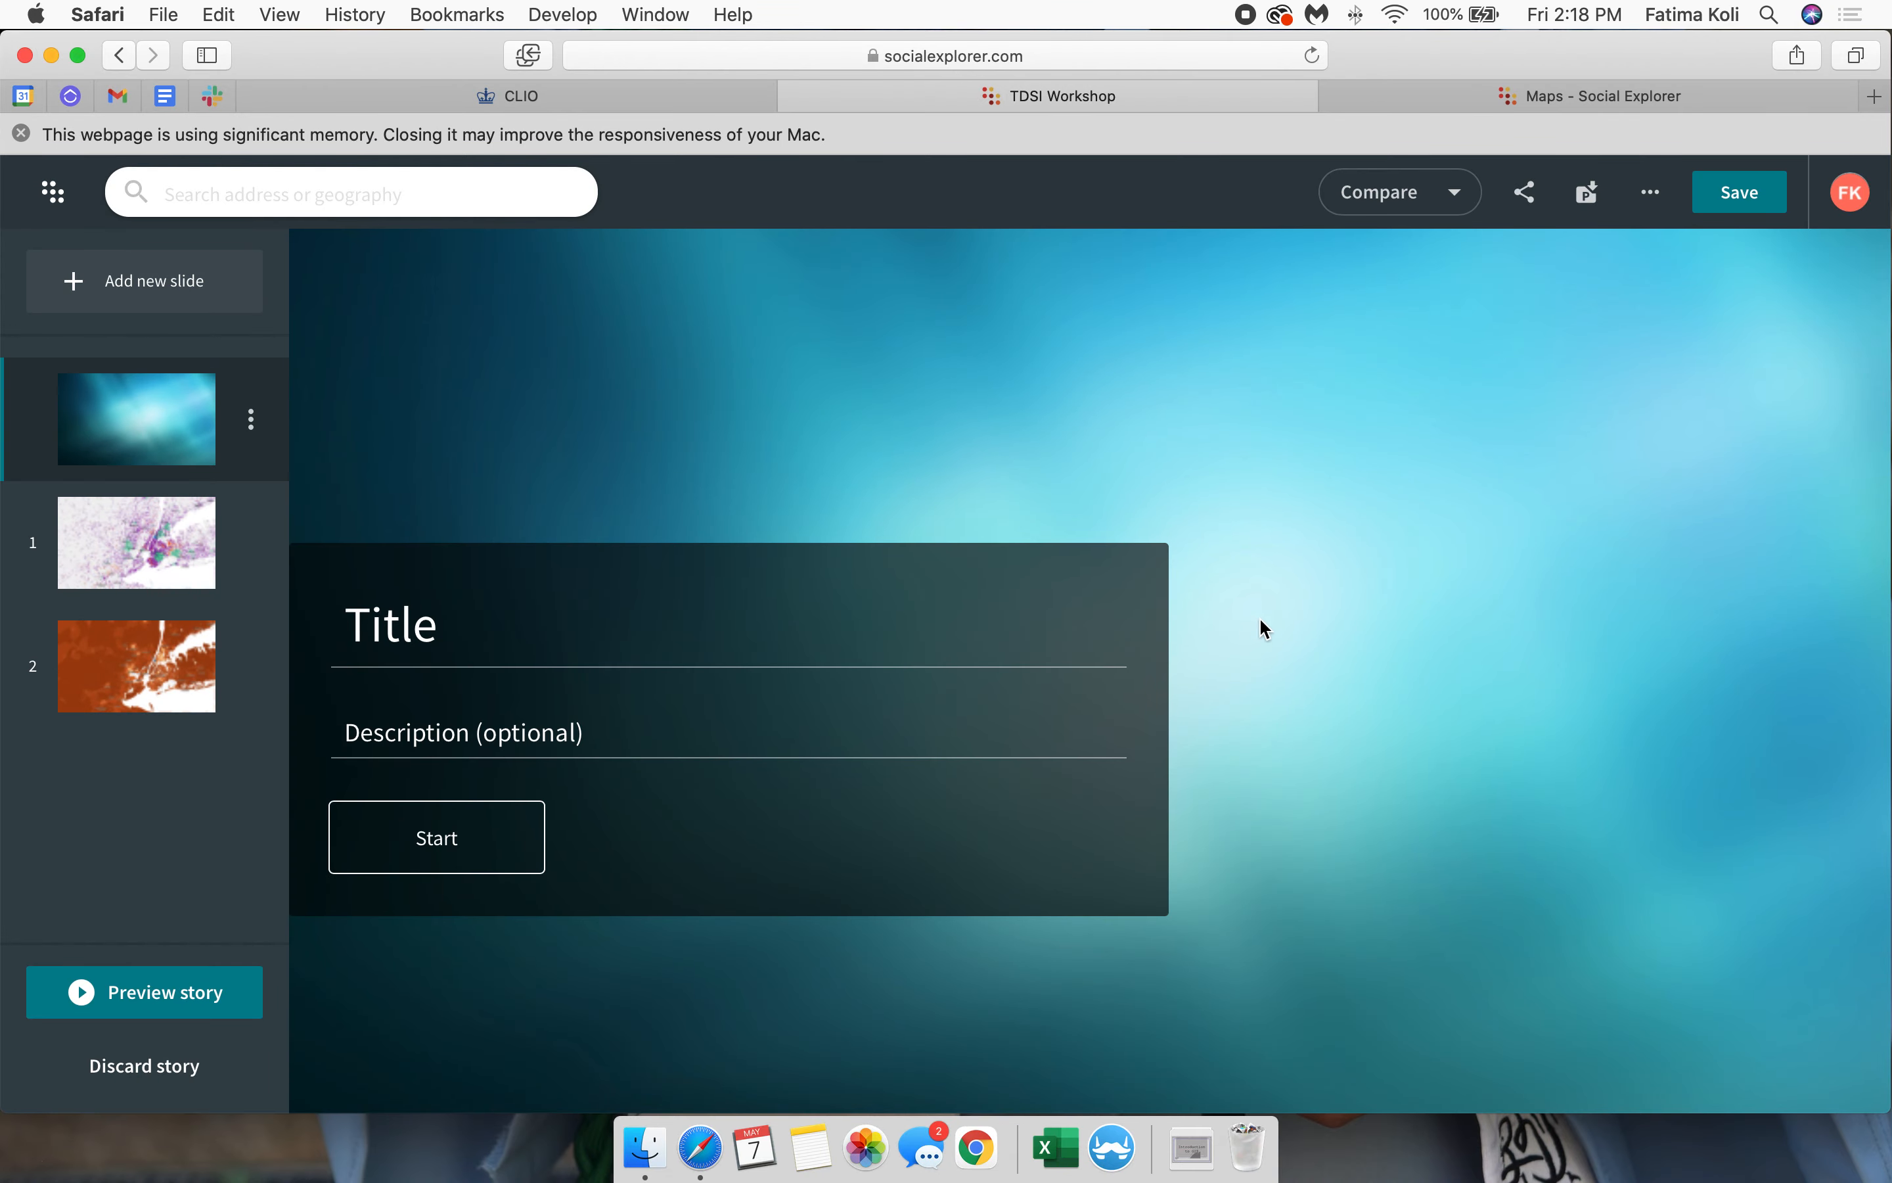